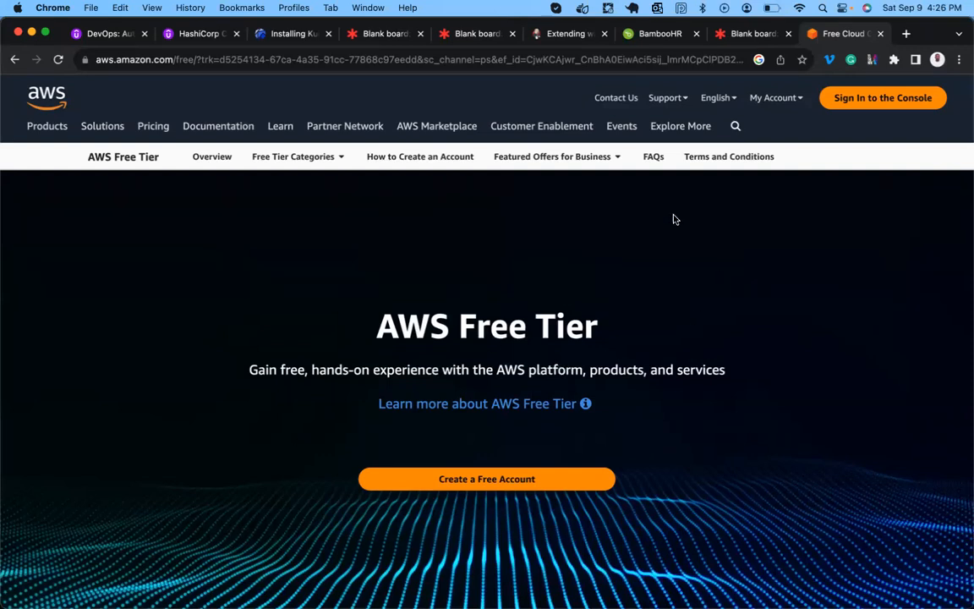
Step: Open and close the Free Tier categories list, then select the word 'platform' in the subtitle
left_click(294, 157)
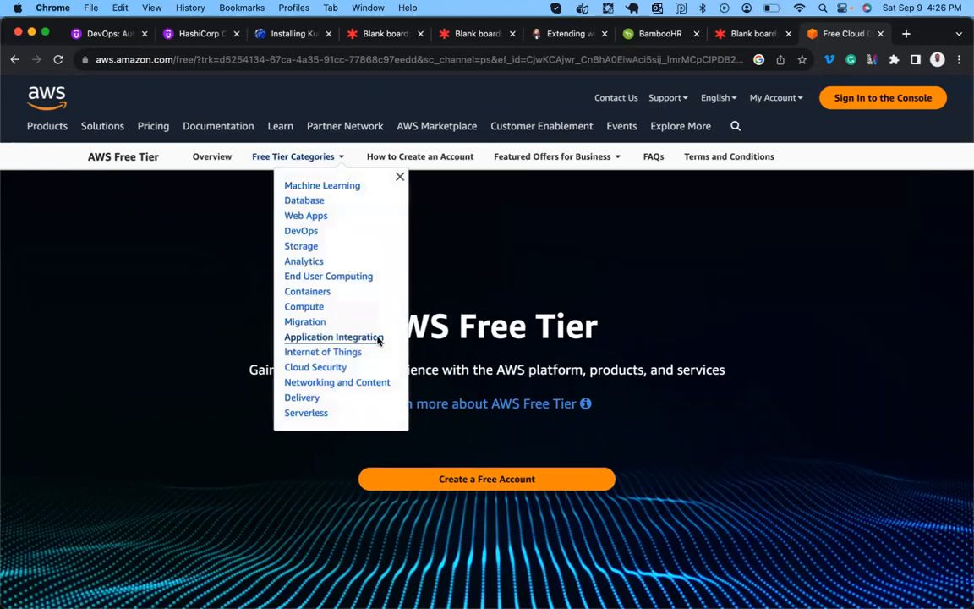
left_click(486, 448)
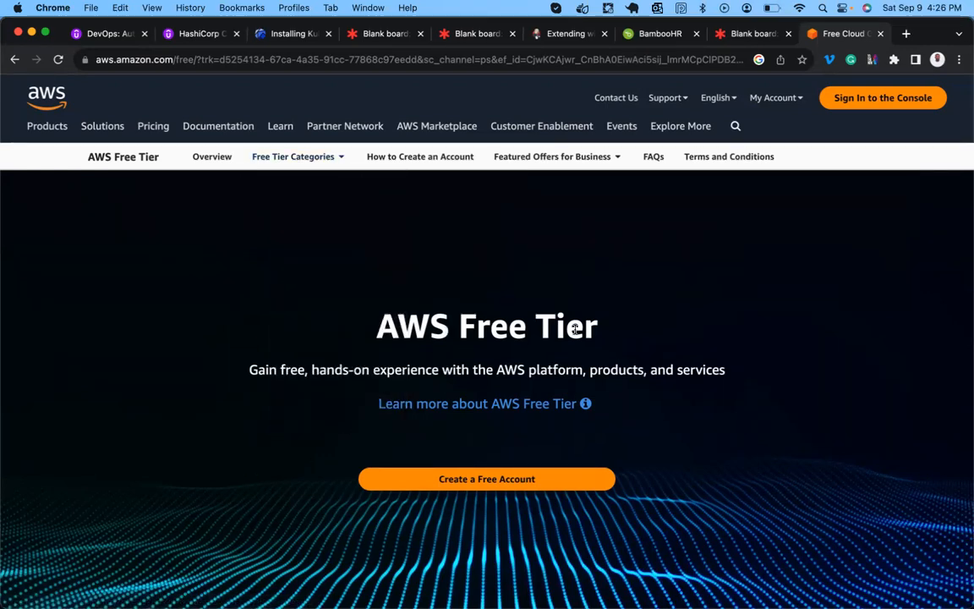
double_click(556, 370)
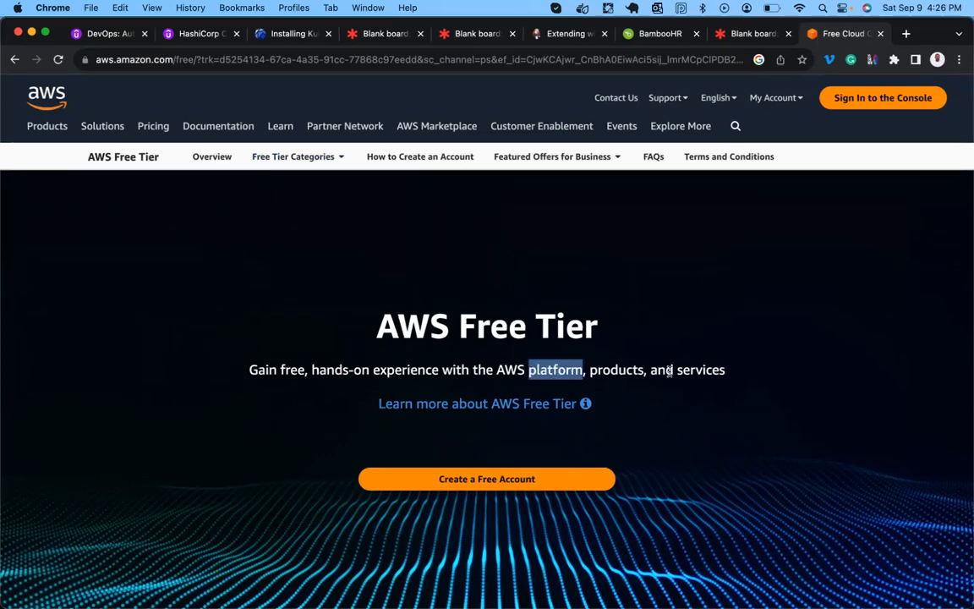
Step: Scroll to Types Of Offers and highlight the Free trials description
scroll(694, 376, "down", 4)
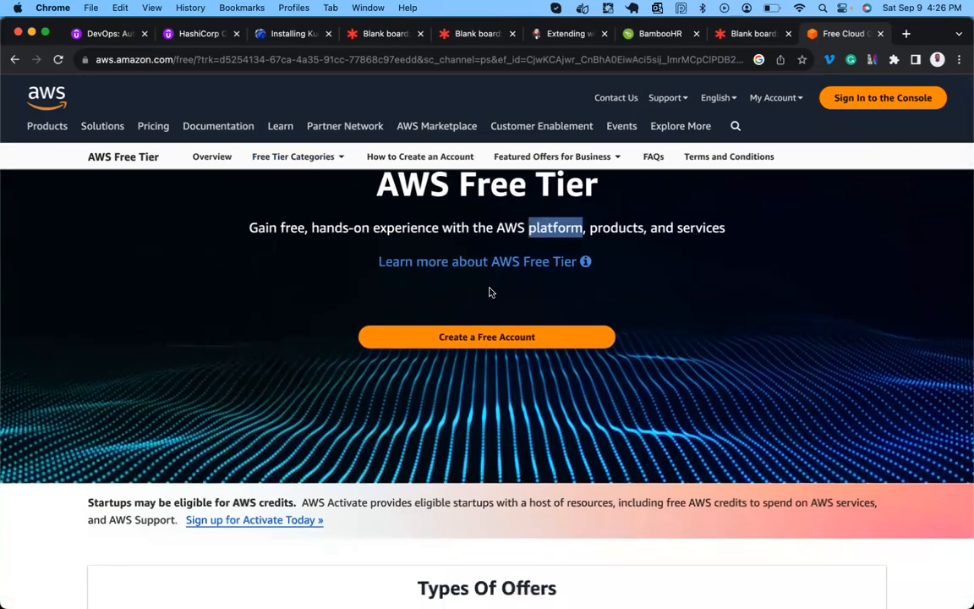
scroll(491, 291, "down", 2)
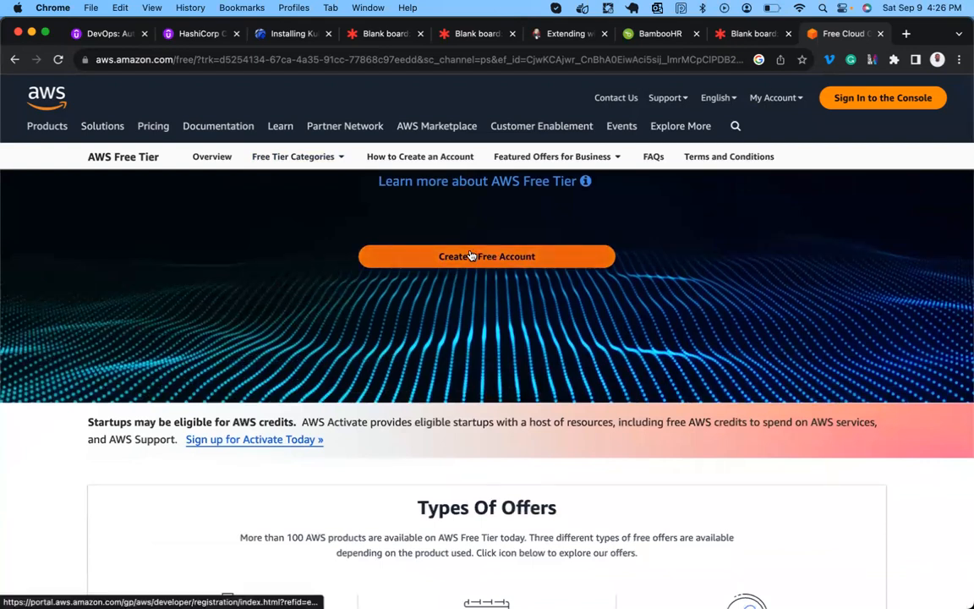
scroll(471, 255, "down", 5)
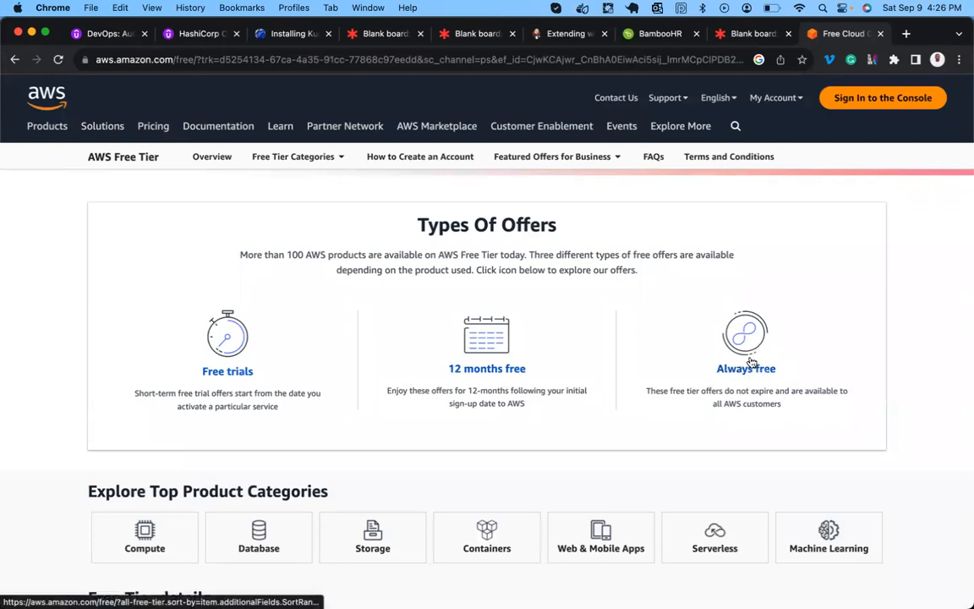
scroll(744, 355, "down", 1)
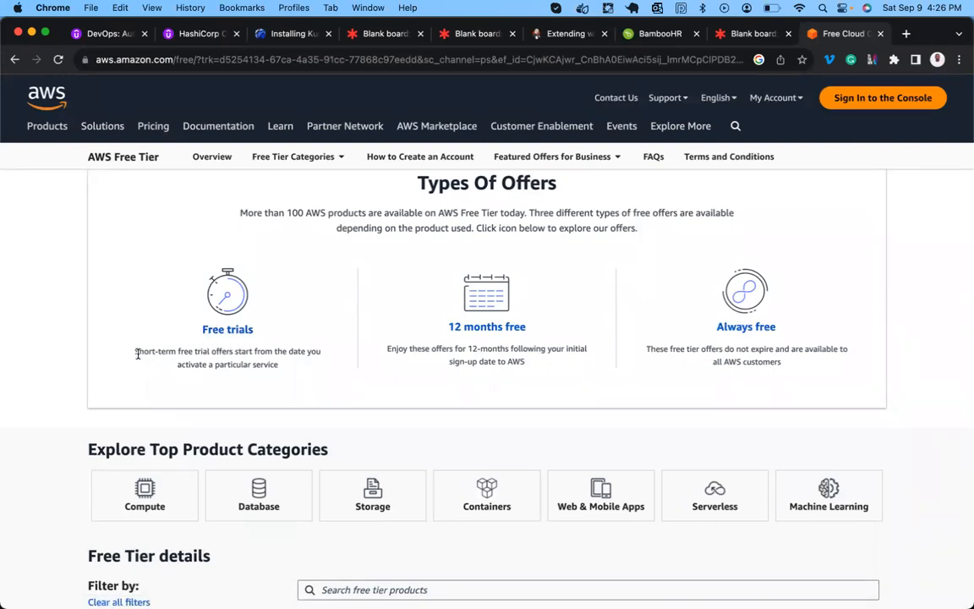
left_click_drag(137, 353, 210, 364)
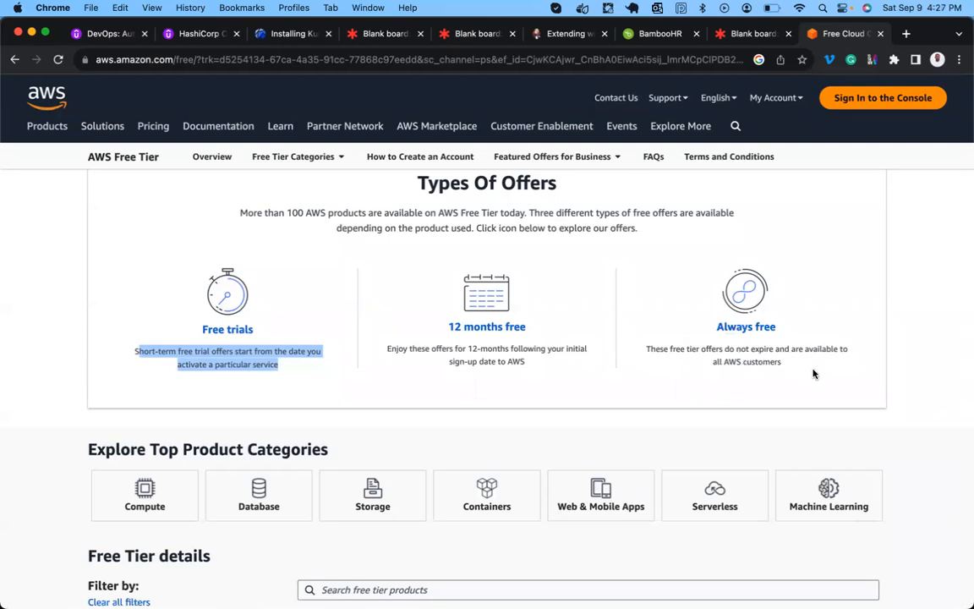
Step: Filter the Free Tier details to show only the 12 months free offers
scroll(717, 359, "down", 3)
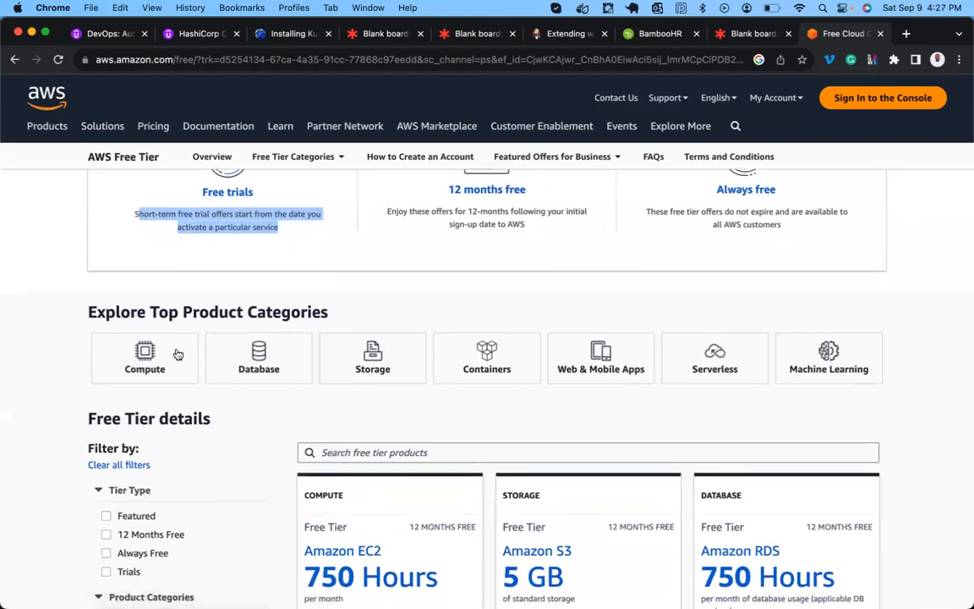
scroll(210, 415, "down", 3)
scroll(209, 414, "down", 1)
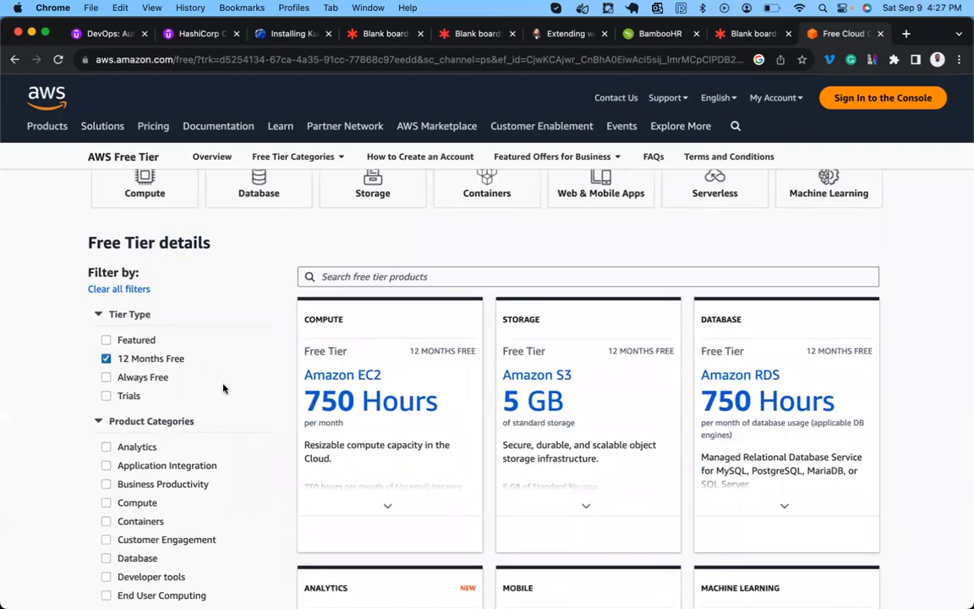
scroll(326, 313, "up", 9)
scroll(329, 373, "up", 1)
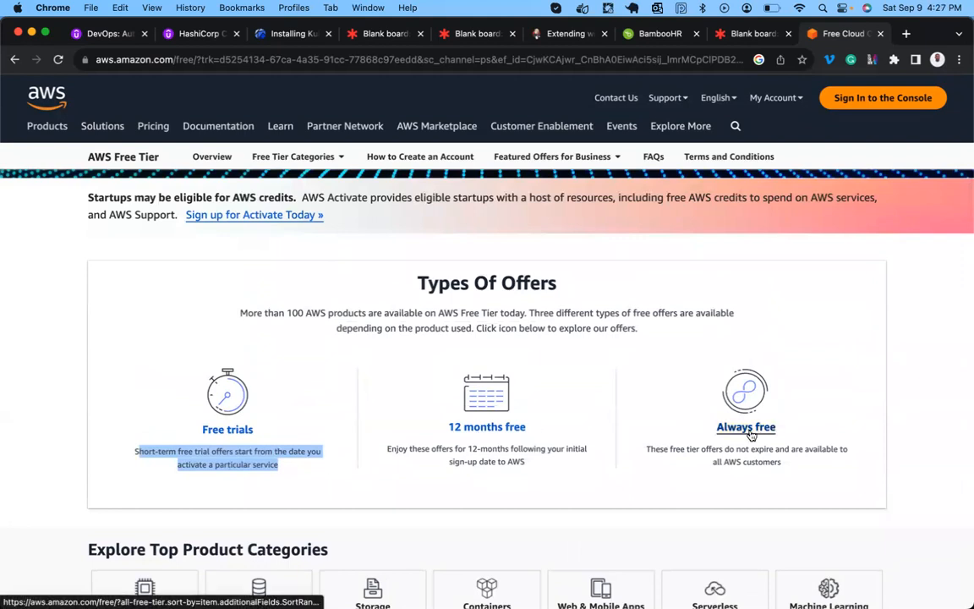
left_click(484, 427)
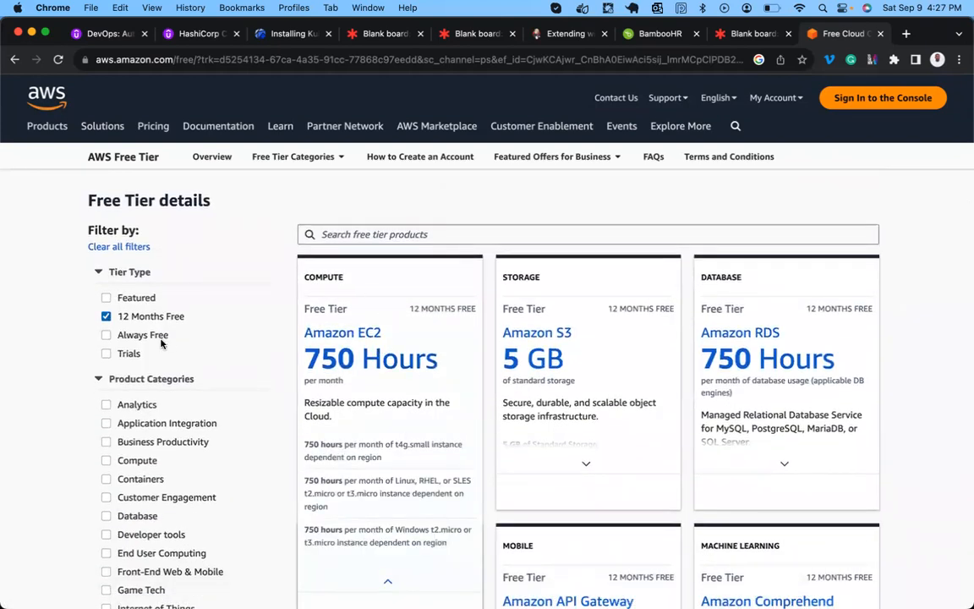
Step: Browse the 12-month offers down to Get started and choose 'Sign up for a Free AWS account'
scroll(311, 402, "down", 5)
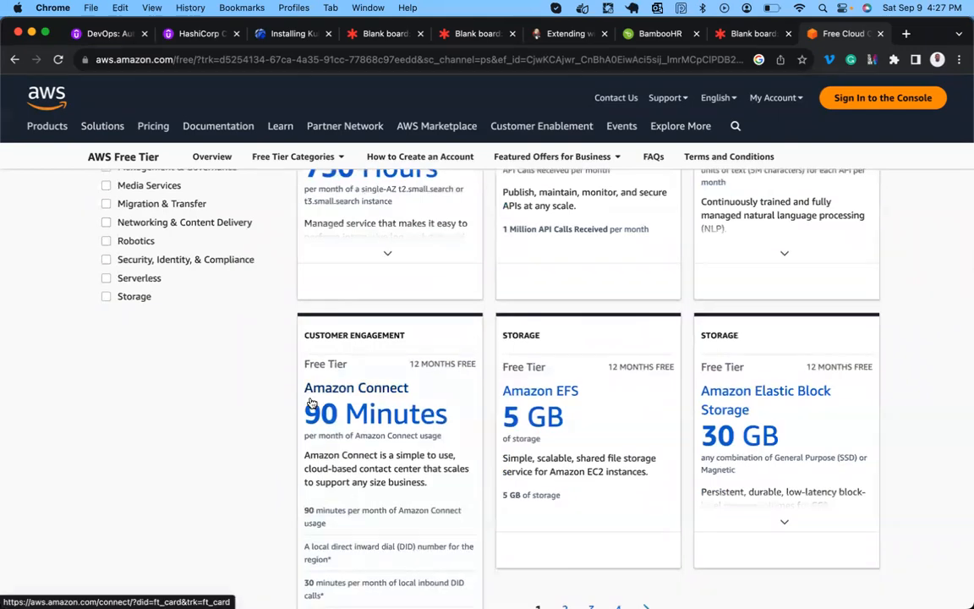
scroll(228, 410, "down", 2)
scroll(228, 410, "down", 15)
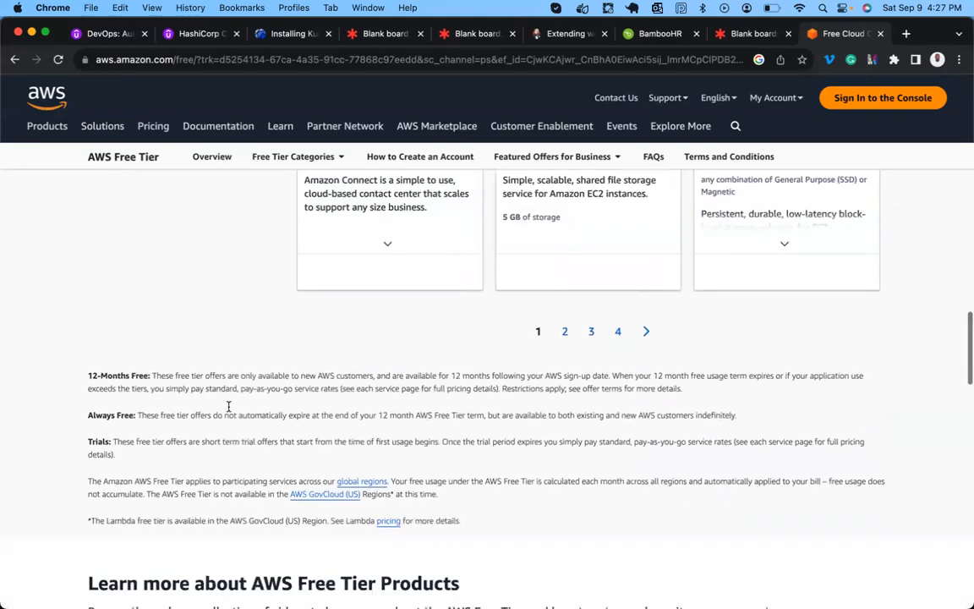
scroll(228, 410, "down", 10)
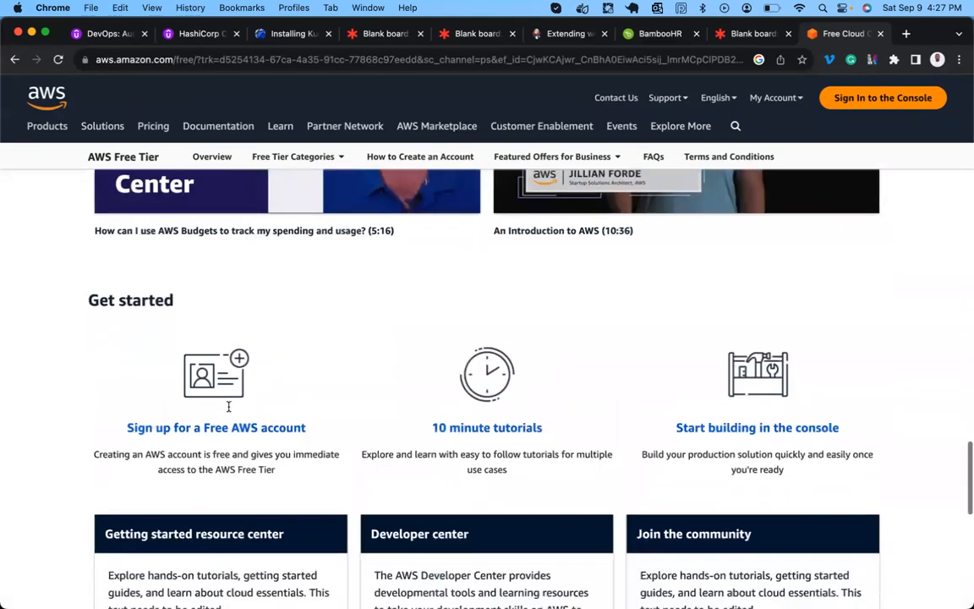
scroll(231, 412, "up", 3)
scroll(231, 412, "up", 5)
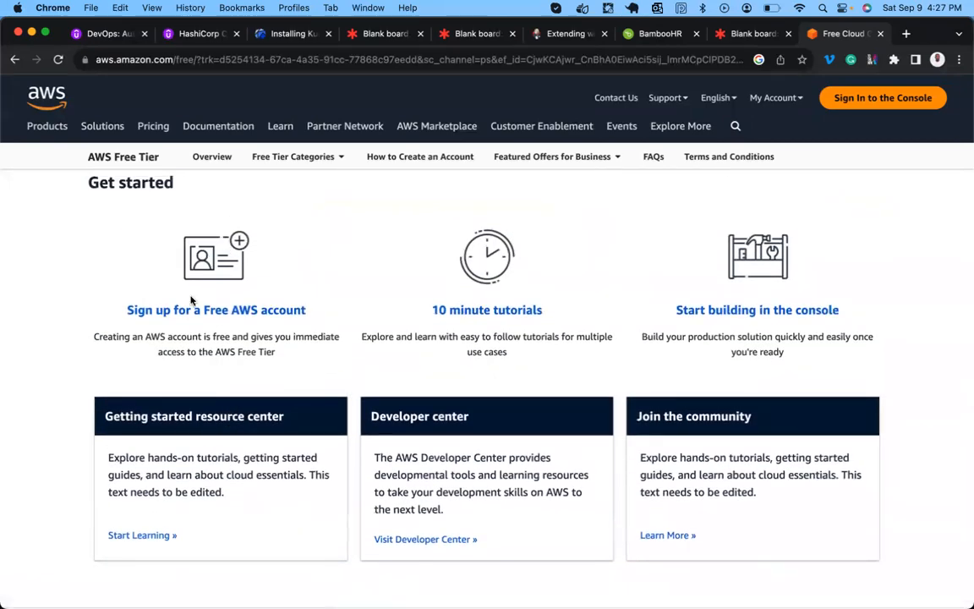
scroll(210, 311, "down", 5)
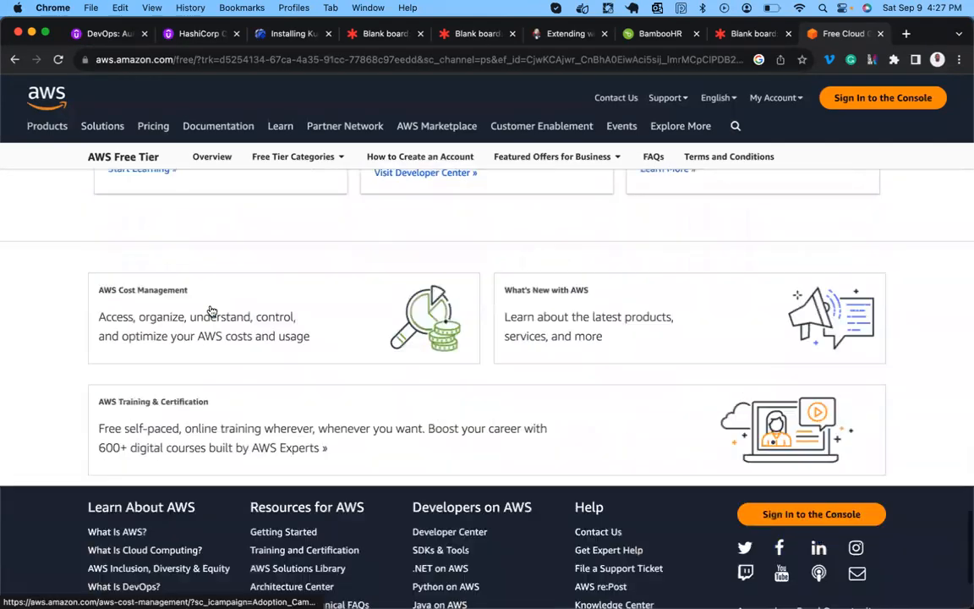
scroll(212, 312, "down", 2)
scroll(210, 309, "up", 7)
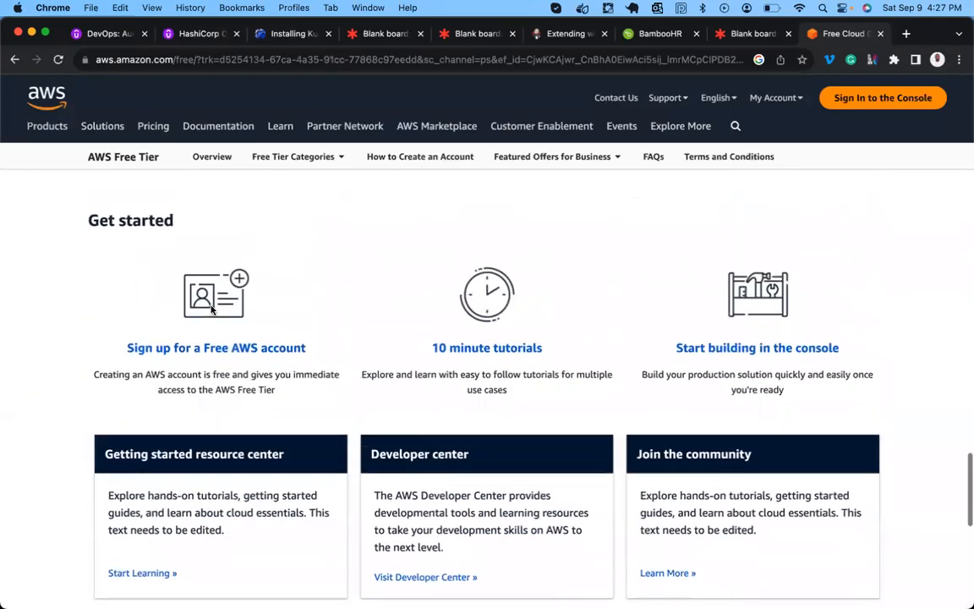
left_click(207, 350)
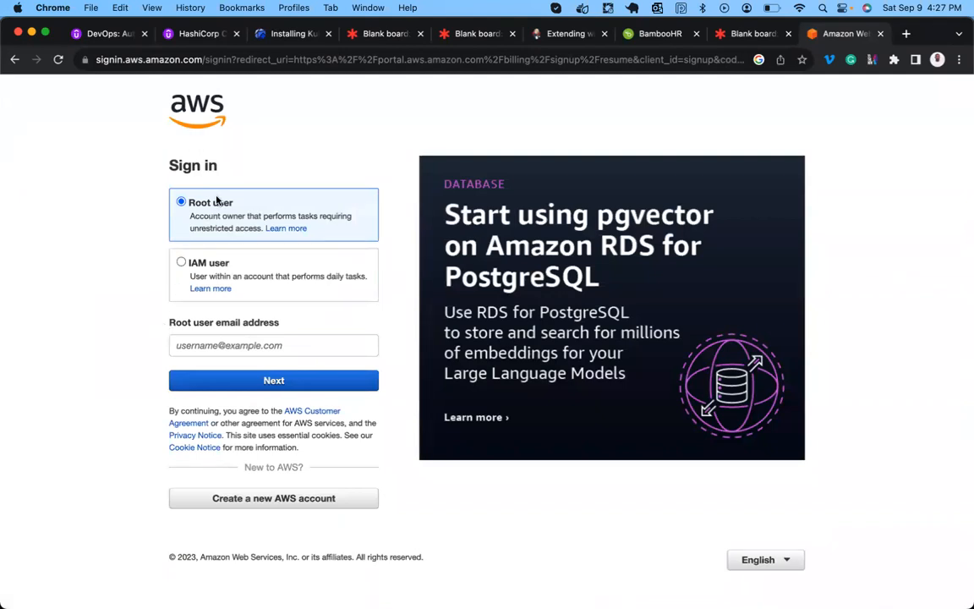
Step: Abandon the saved root user login and choose to create a new AWS account instead
left_click(225, 345)
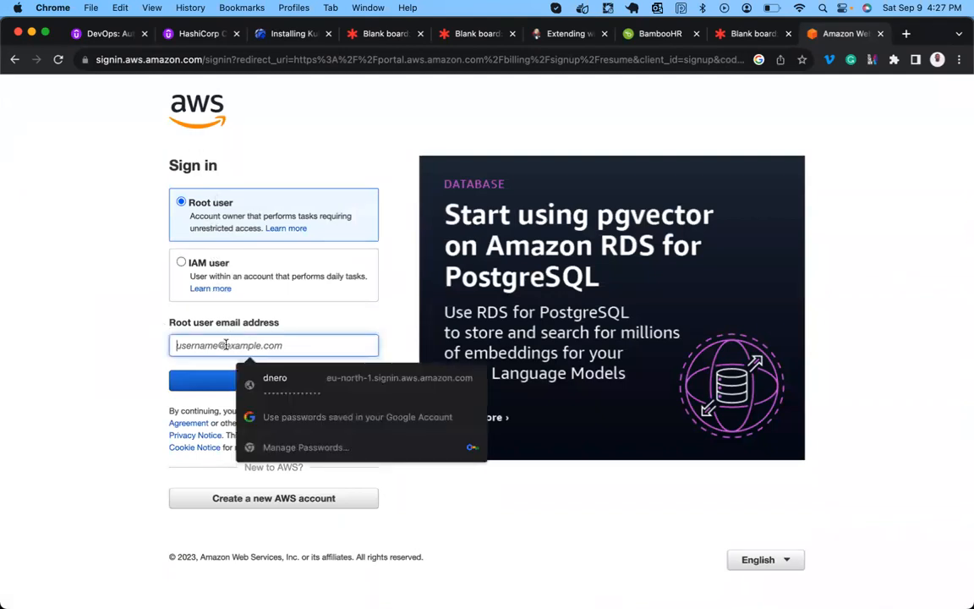
left_click(289, 391)
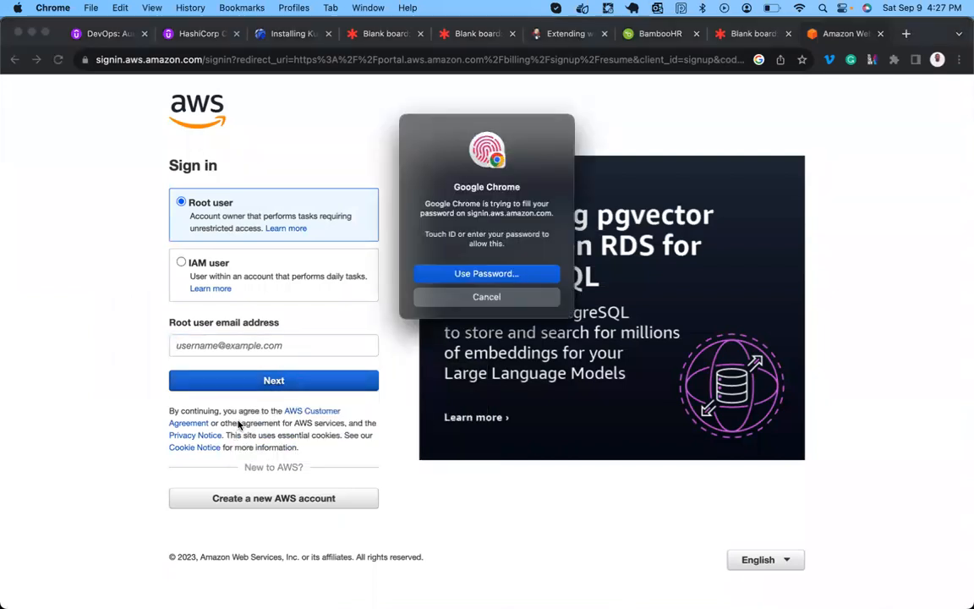
left_click(241, 507)
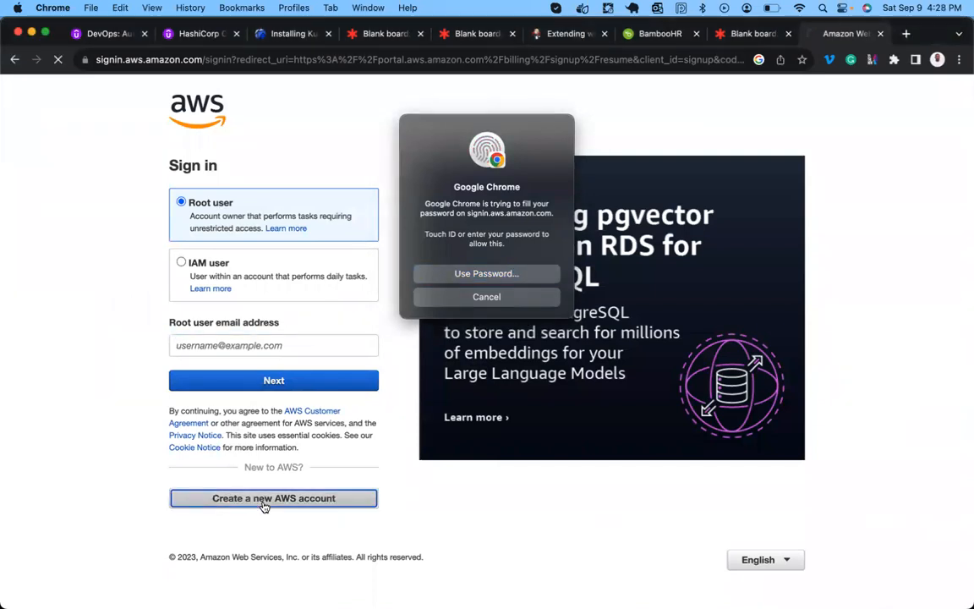
left_click(263, 506)
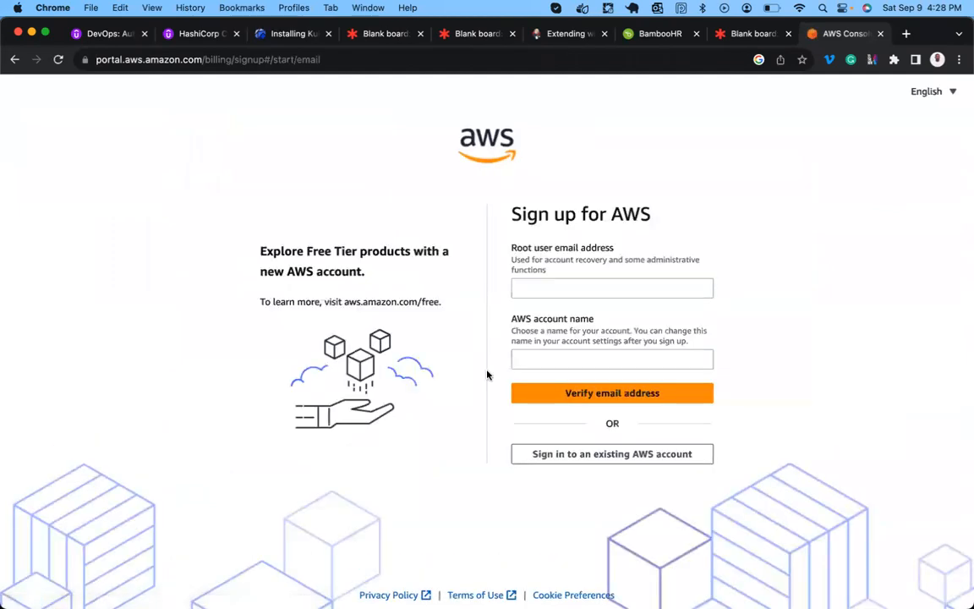
Step: Focus the root user email address and AWS account name fields, leaving both empty
left_click(548, 286)
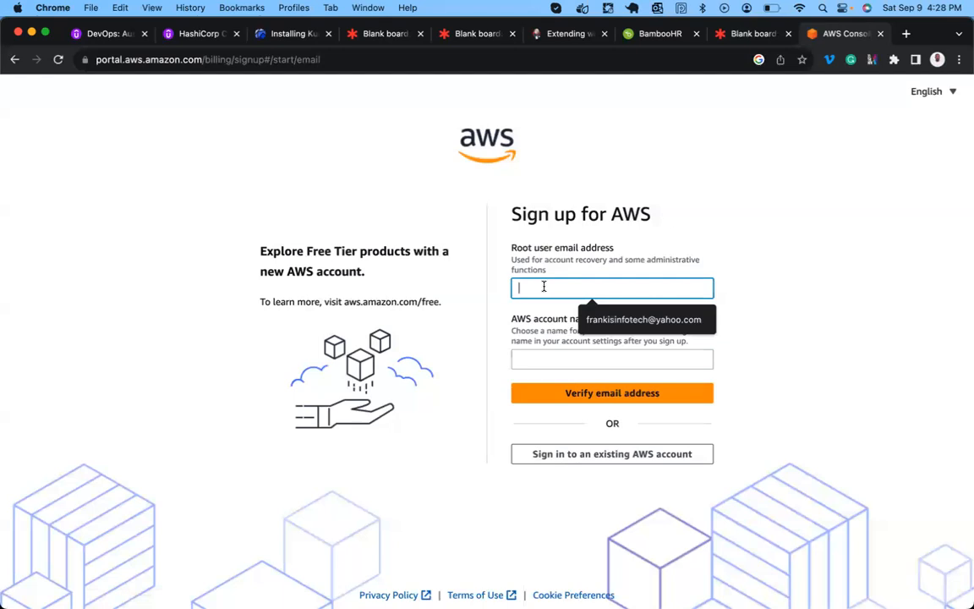
scroll(557, 304, "down", 2)
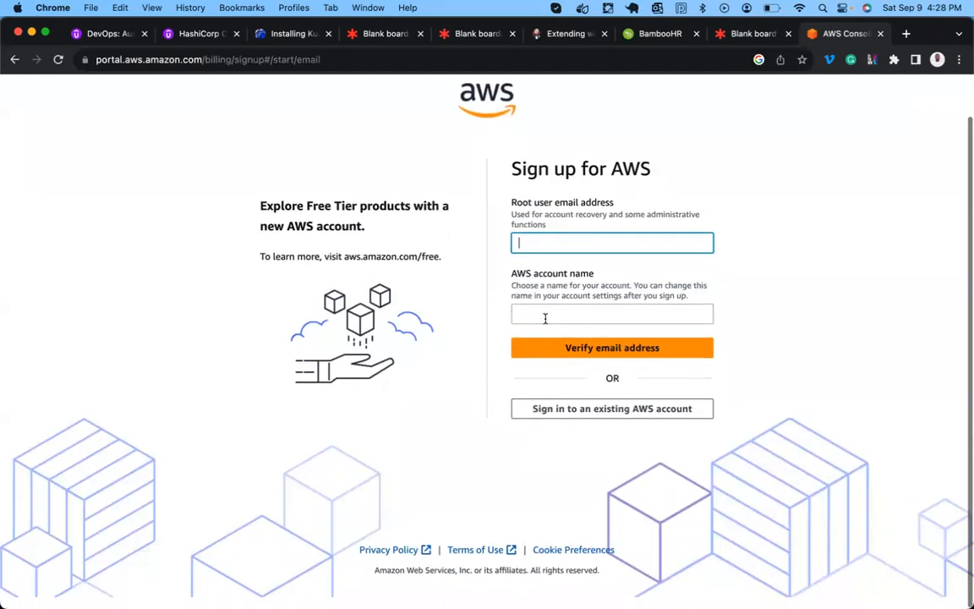
left_click(551, 317)
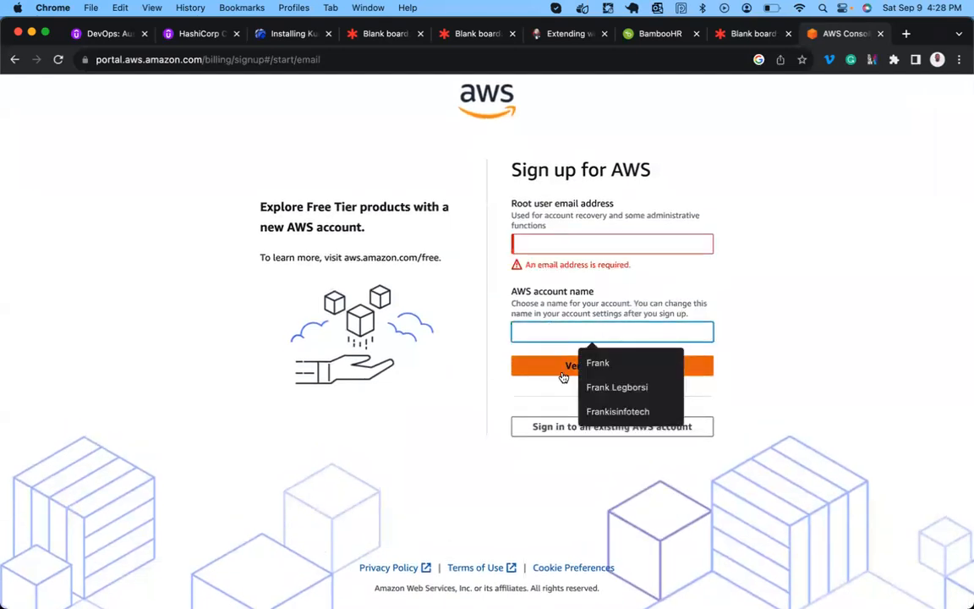
left_click(701, 320)
scroll(701, 319, "down", 1)
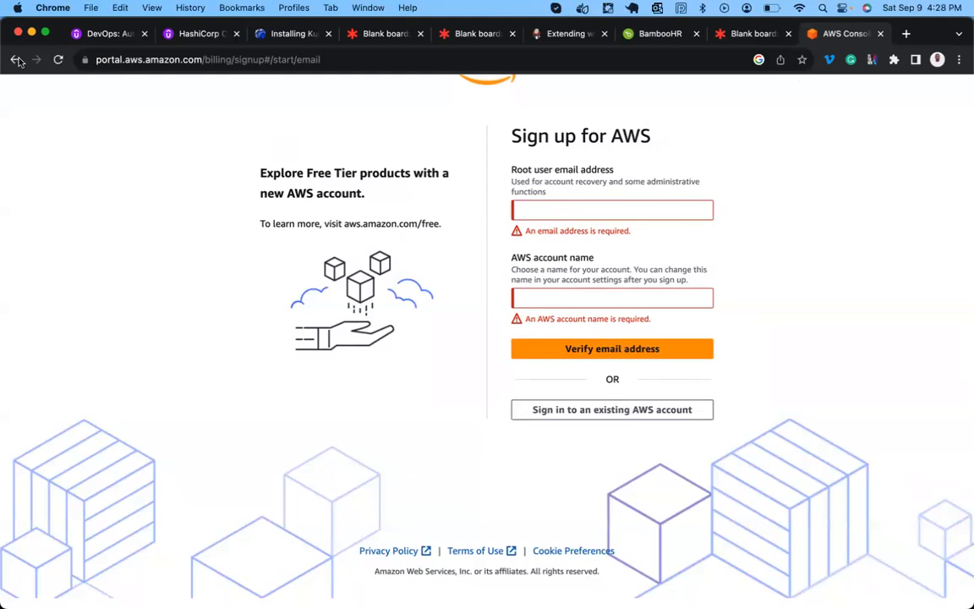
mouse_move(236, 592)
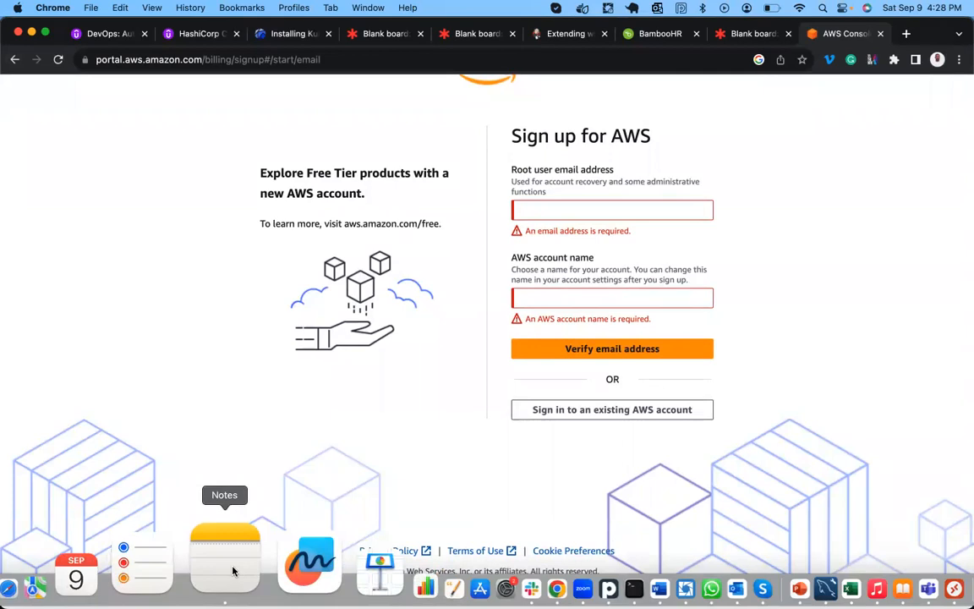
Step: Open the TEST-BEd Account note in Apple Notes and follow its console sign-in link
left_click(225, 565)
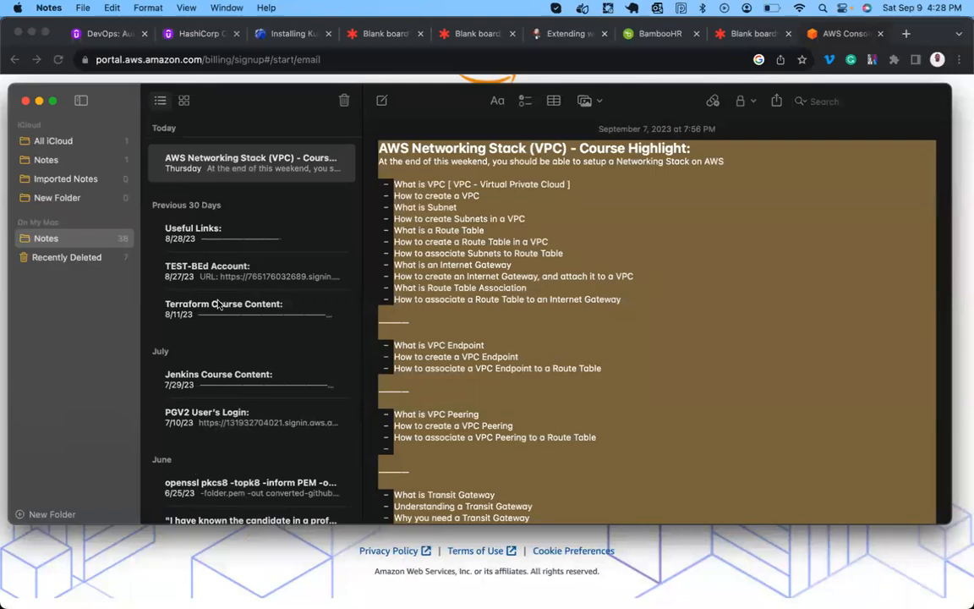
left_click(223, 272)
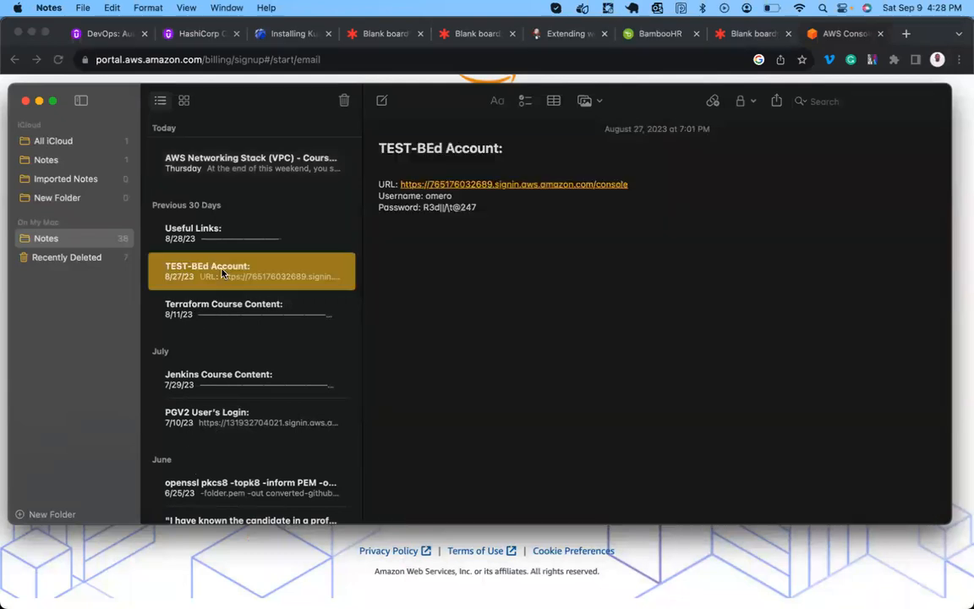
left_click(490, 185)
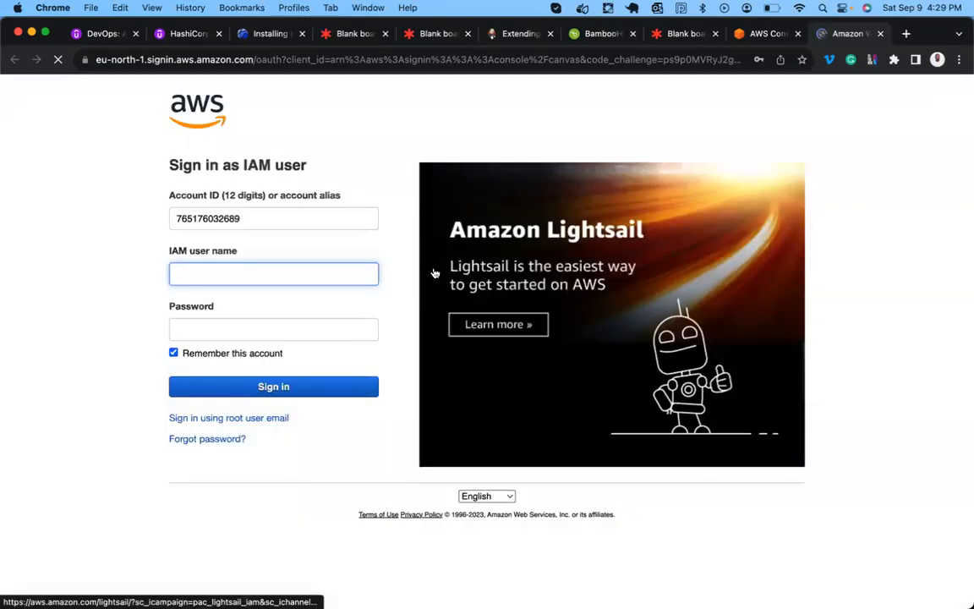
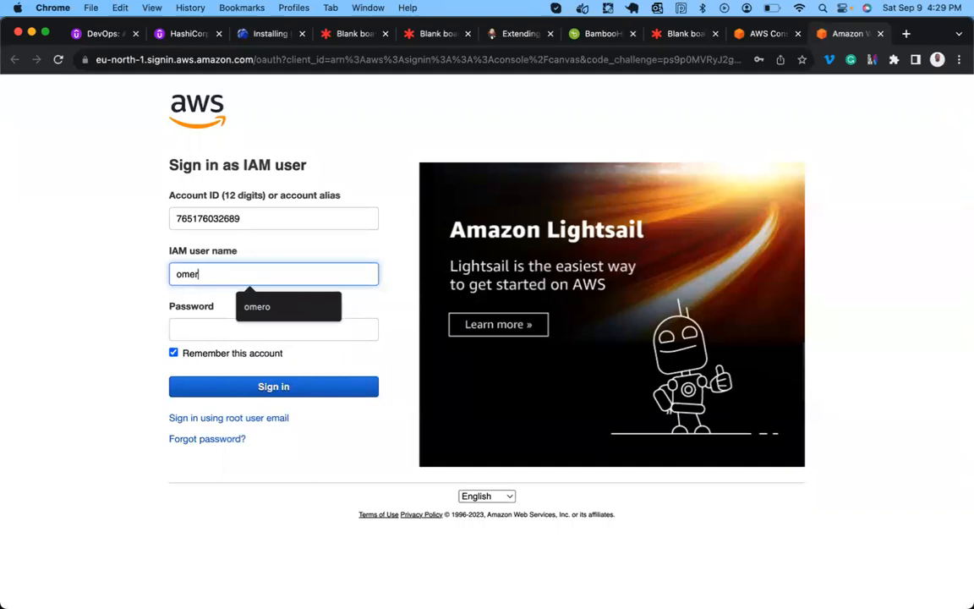
Step: Sign in with the IAM user name and password, then submit the MFA code
key("Tab")
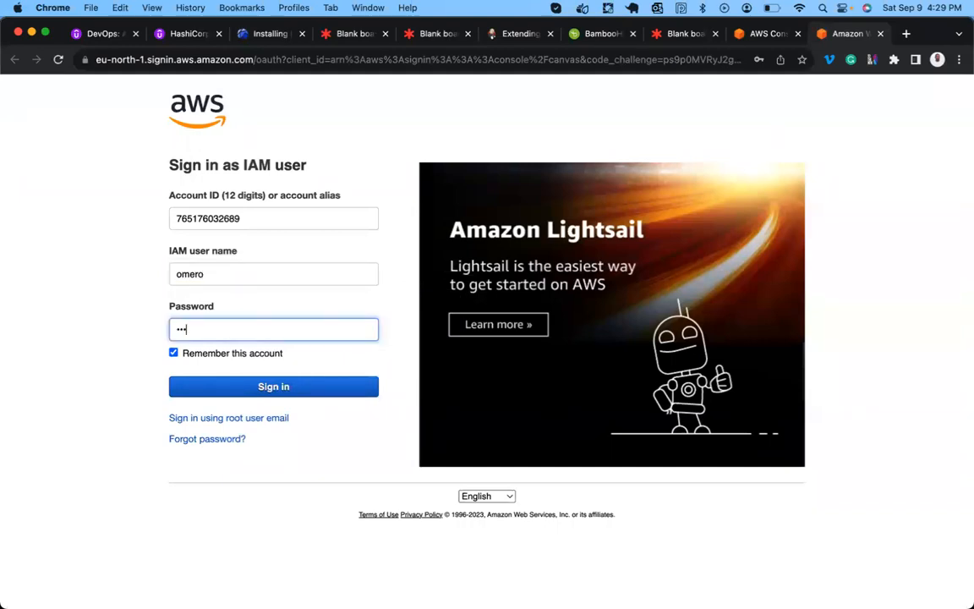
key("Return")
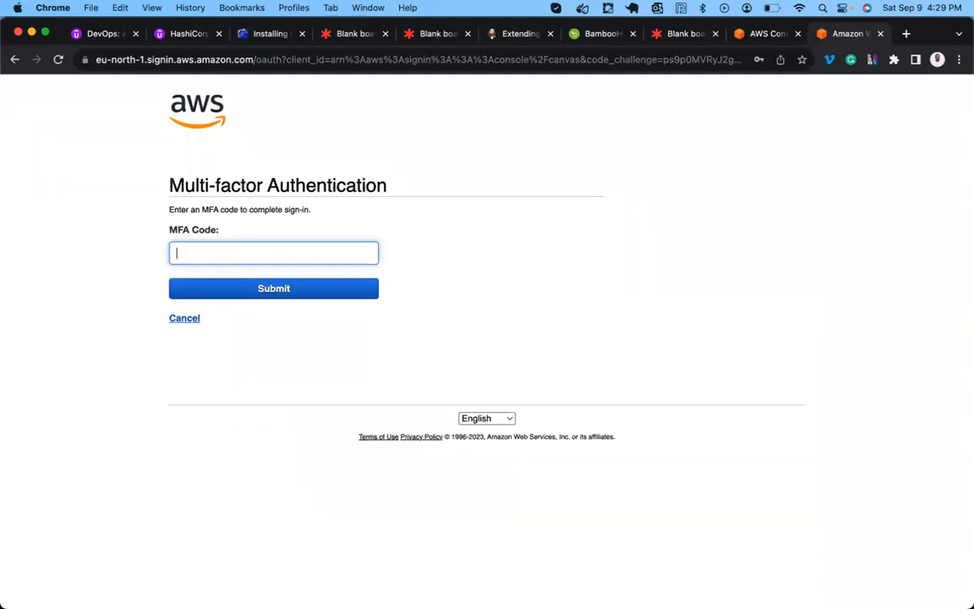
key("Return")
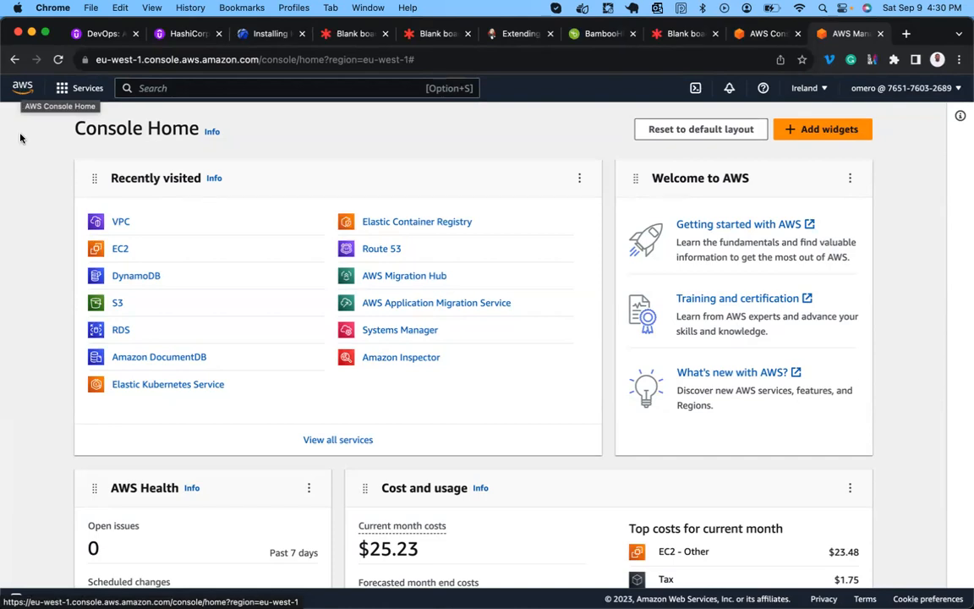
Step: Reload Console Home, then select and deselect the Console Home heading
left_click(19, 90)
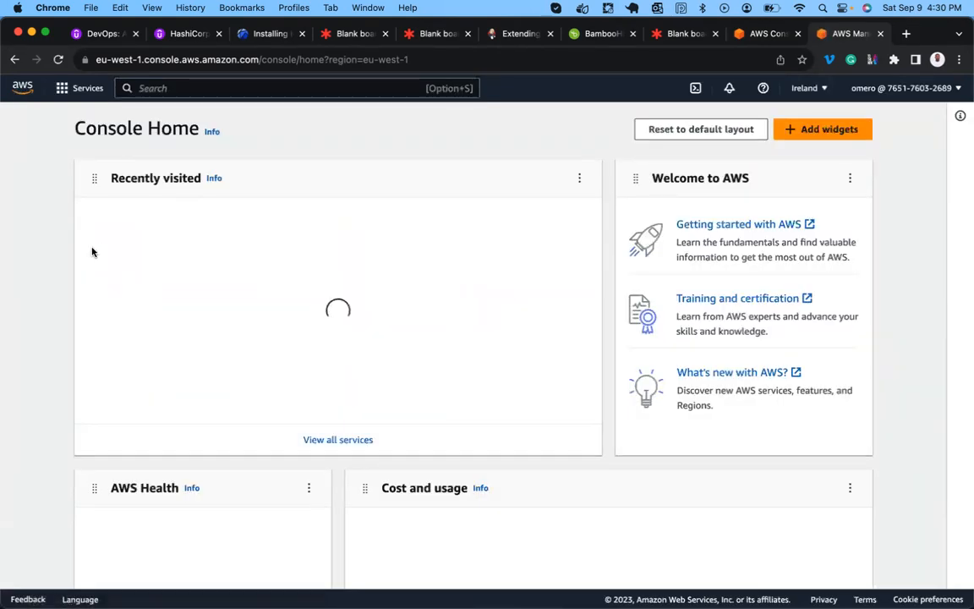
triple_click(118, 131)
left_click(104, 133)
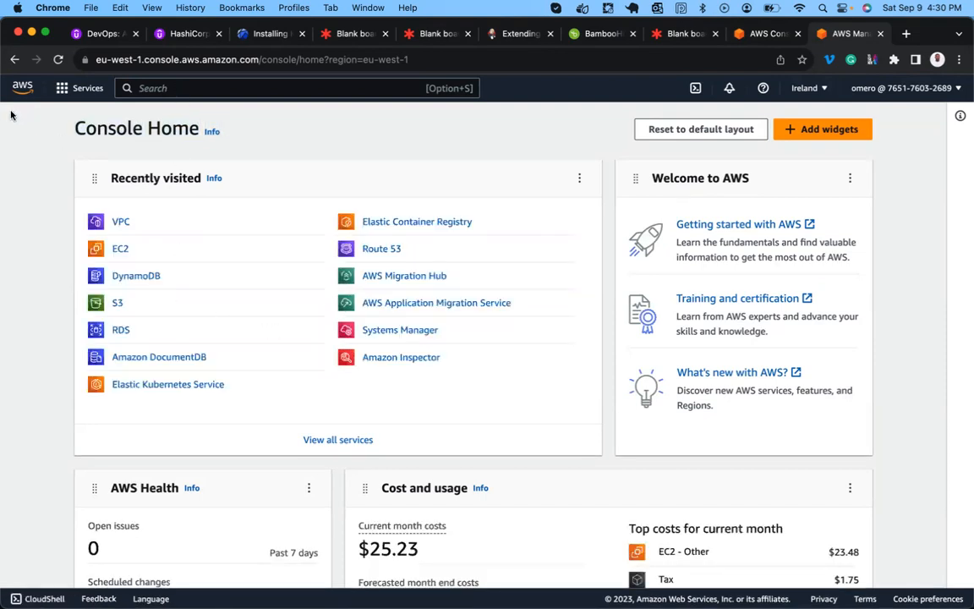
Step: Open the Services menu and view the Networking & Content Delivery category
left_click(65, 90)
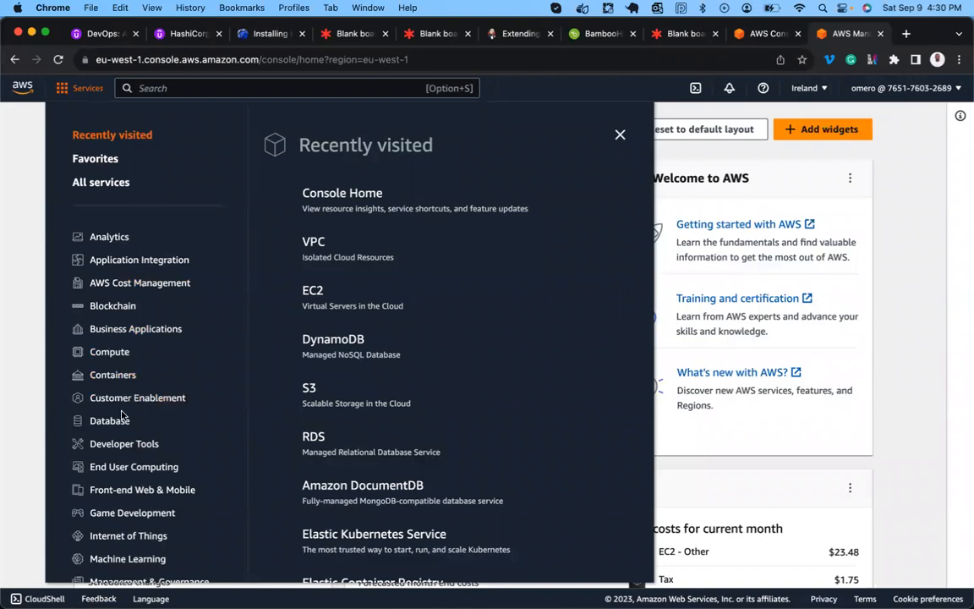
scroll(122, 413, "down", 3)
scroll(122, 412, "down", 3)
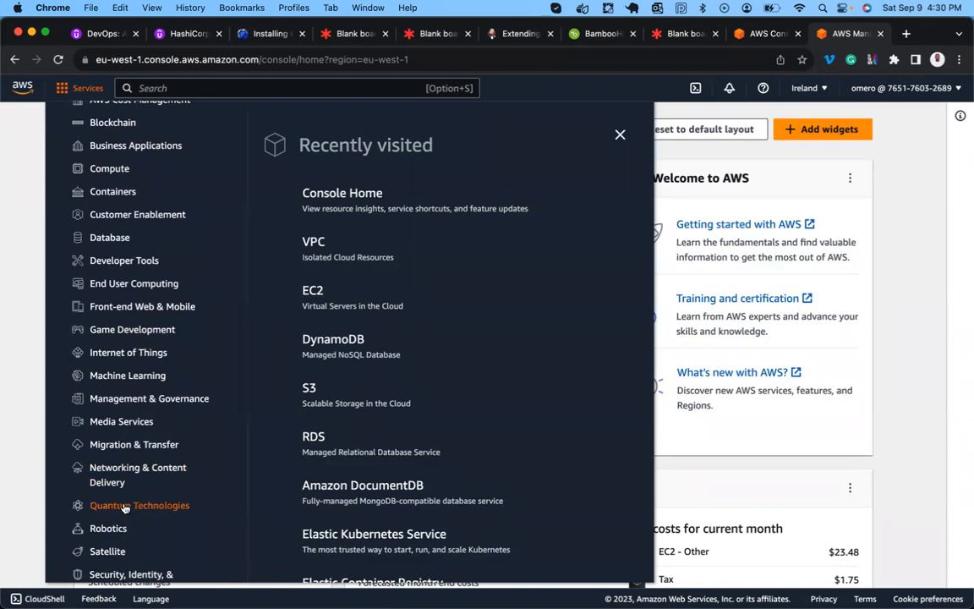
left_click(116, 475)
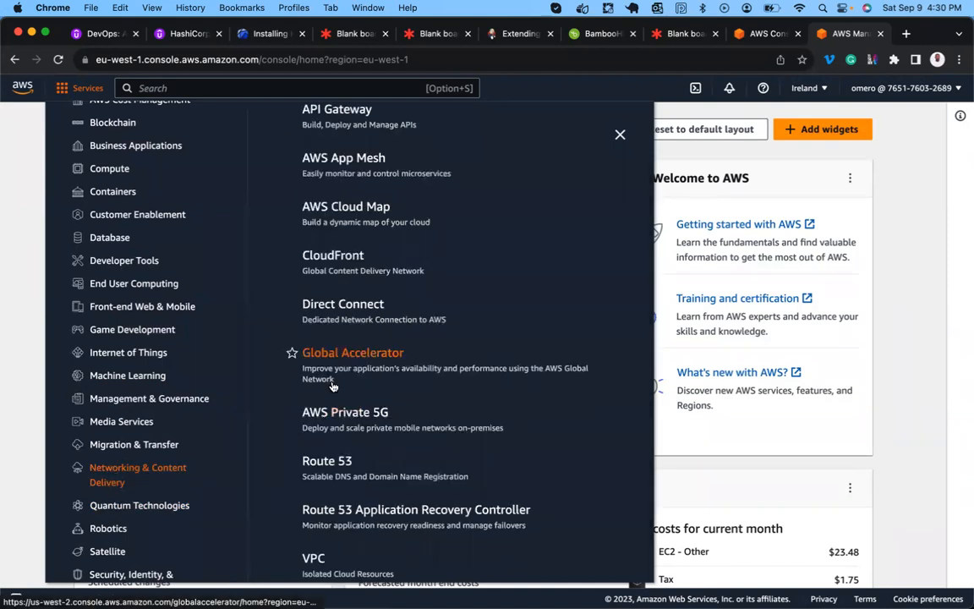
scroll(330, 356, "up", 2)
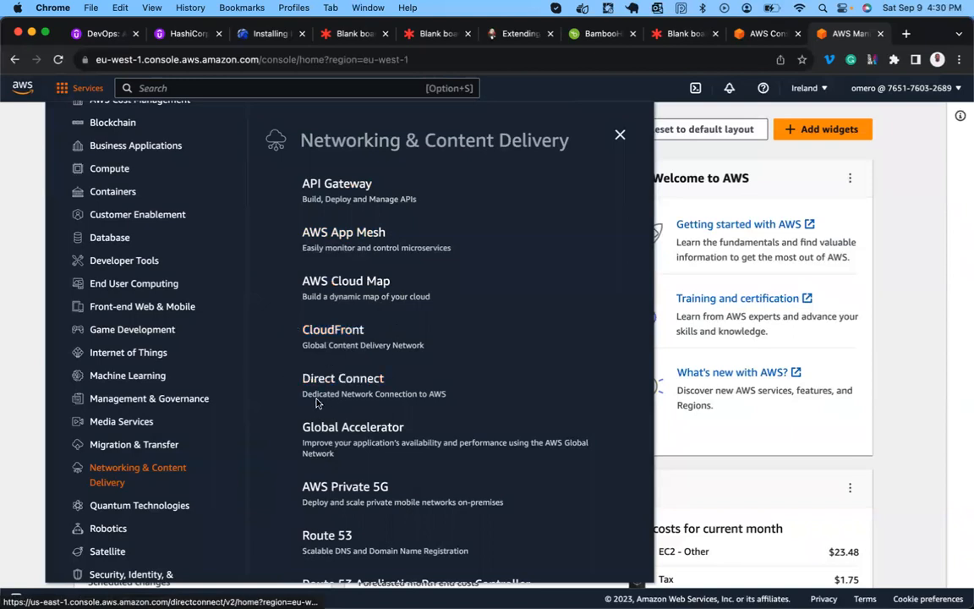
scroll(356, 382, "down", 3)
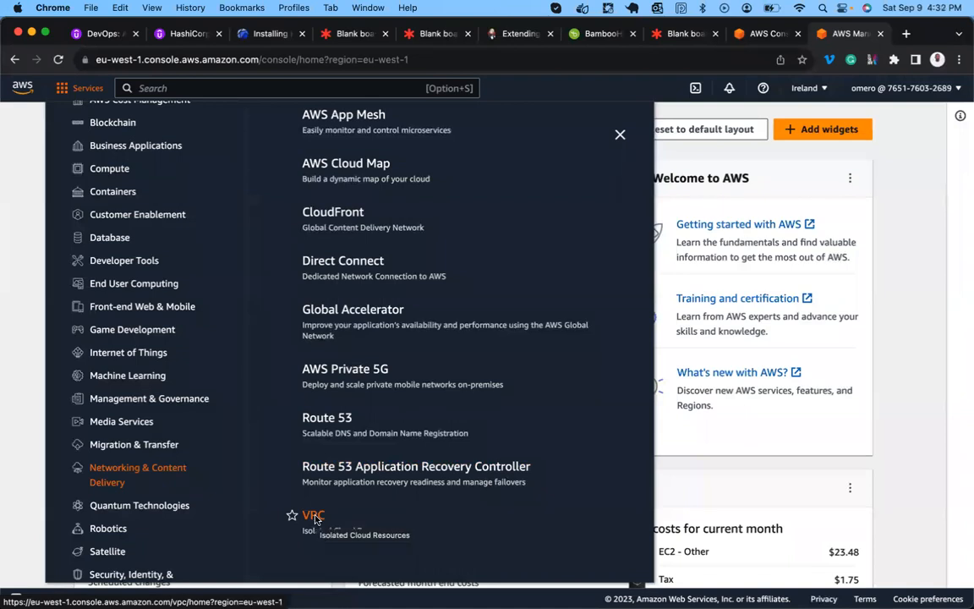
Step: Browse the Quantum Technologies, Robotics, Satellite and Storage service categories
left_click(140, 505)
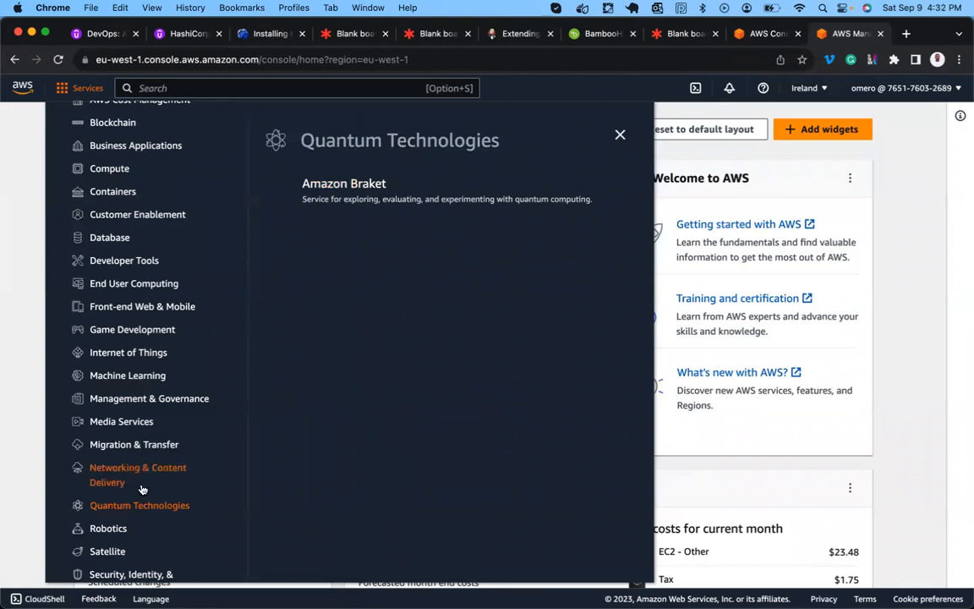
scroll(141, 489, "down", 2)
left_click(105, 465)
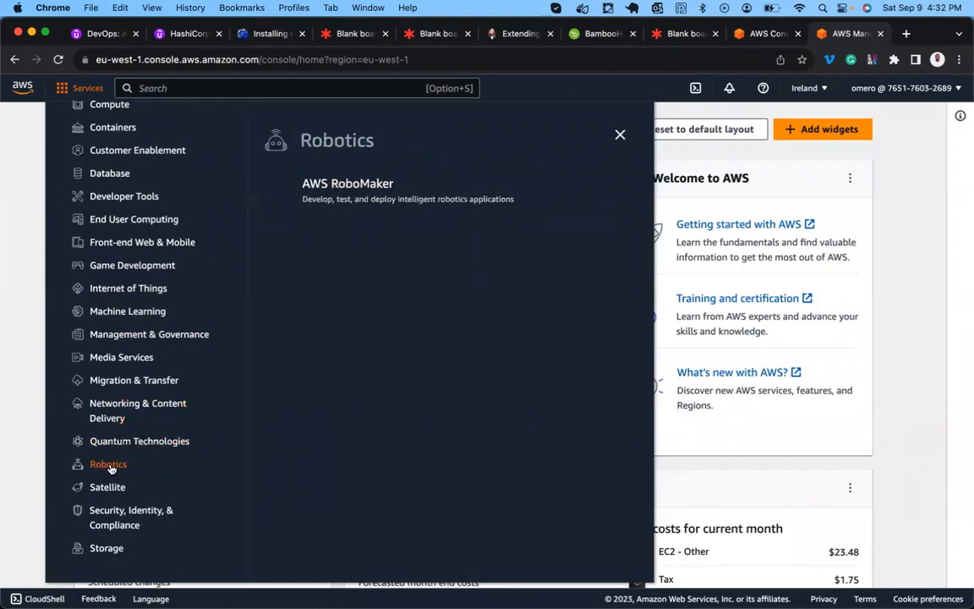
left_click(107, 489)
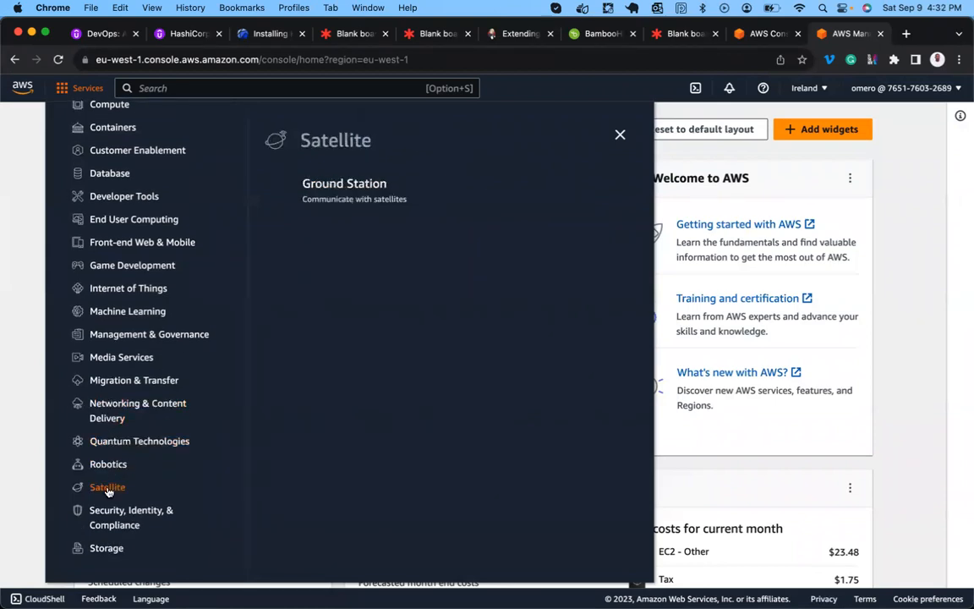
left_click(107, 549)
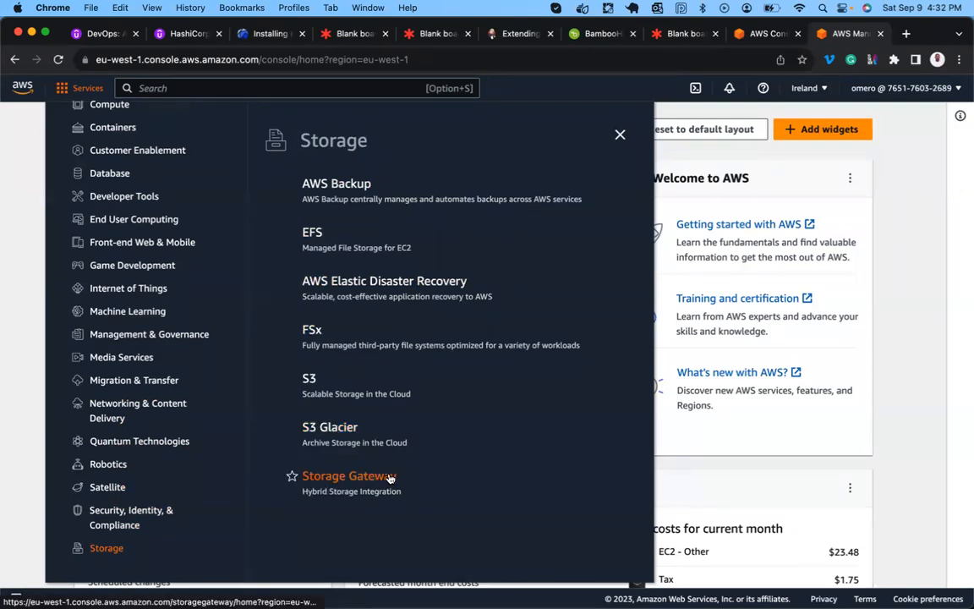
scroll(112, 345, "up", 3)
scroll(112, 345, "up", 5)
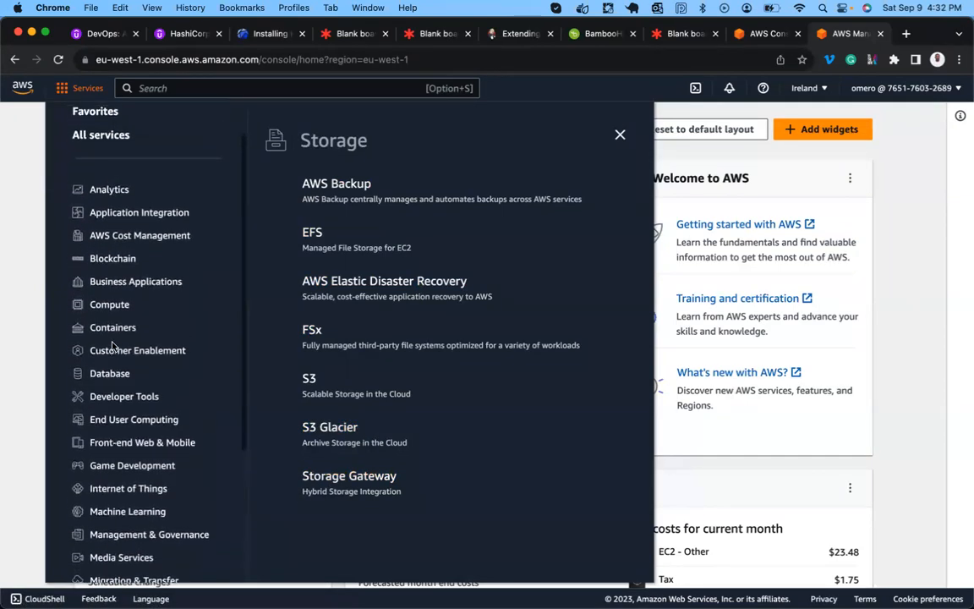
Step: View the Compute and Database service categories, then close the Services menu
left_click(110, 352)
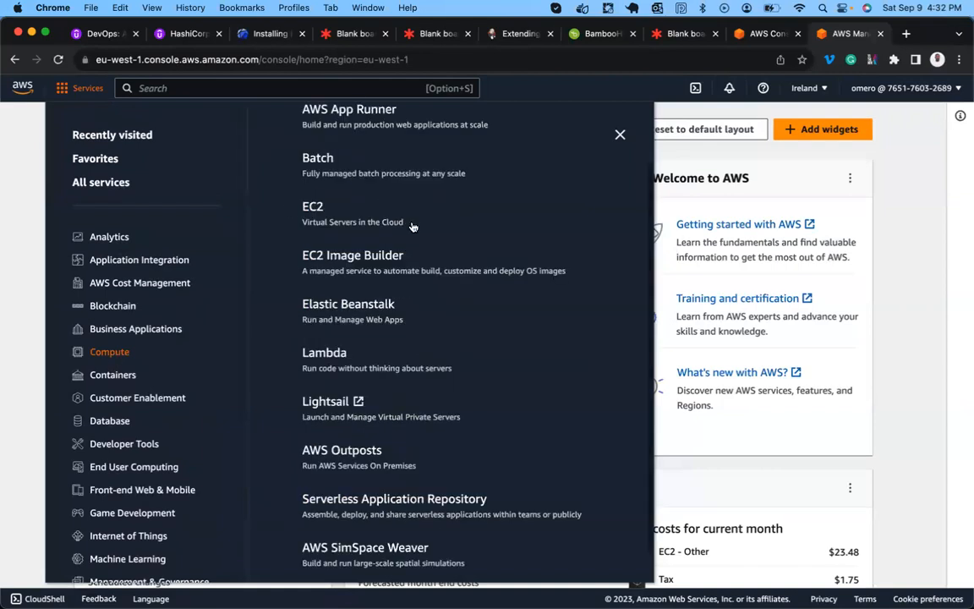
scroll(413, 227, "up", 2)
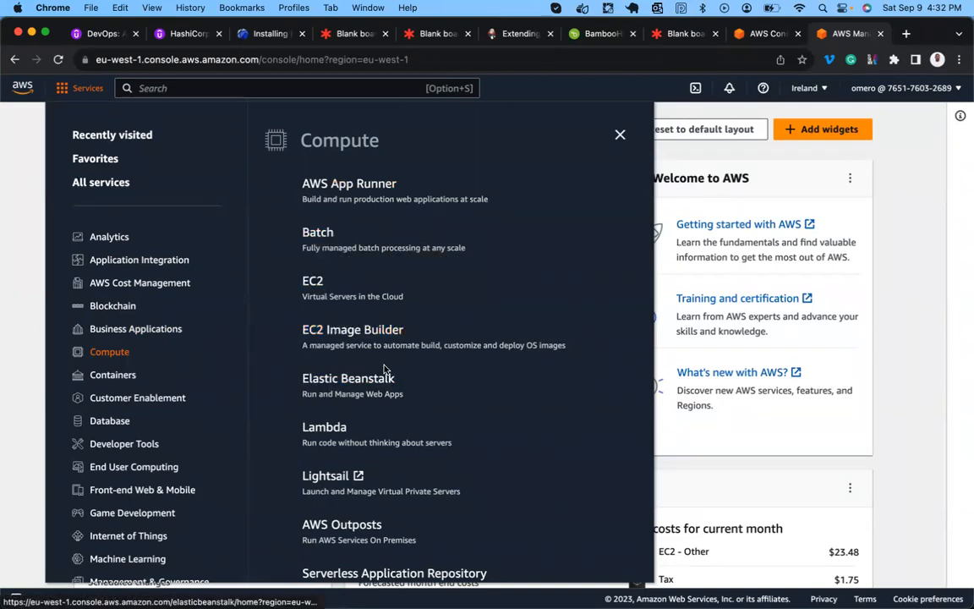
scroll(381, 374, "down", 3)
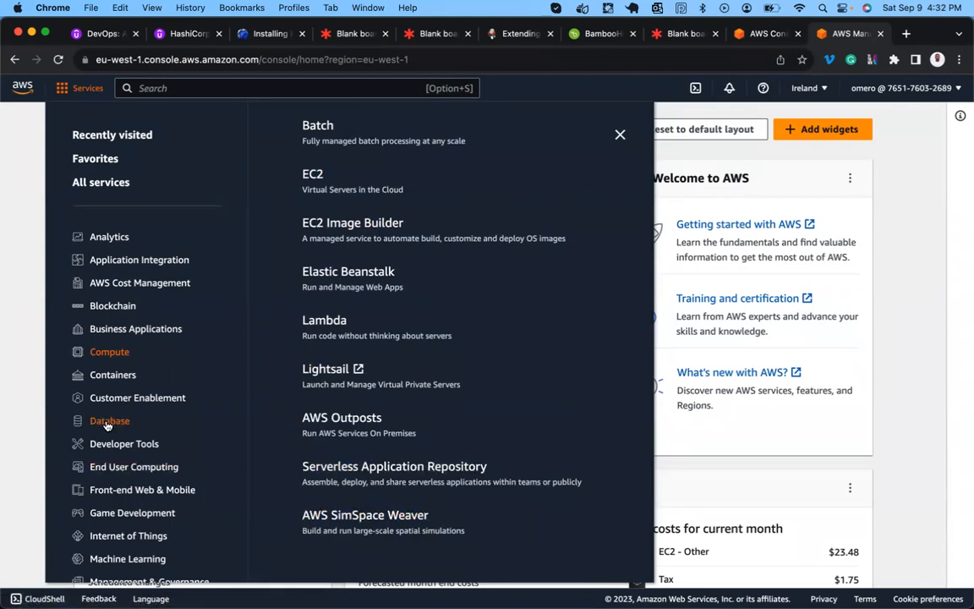
left_click(65, 421)
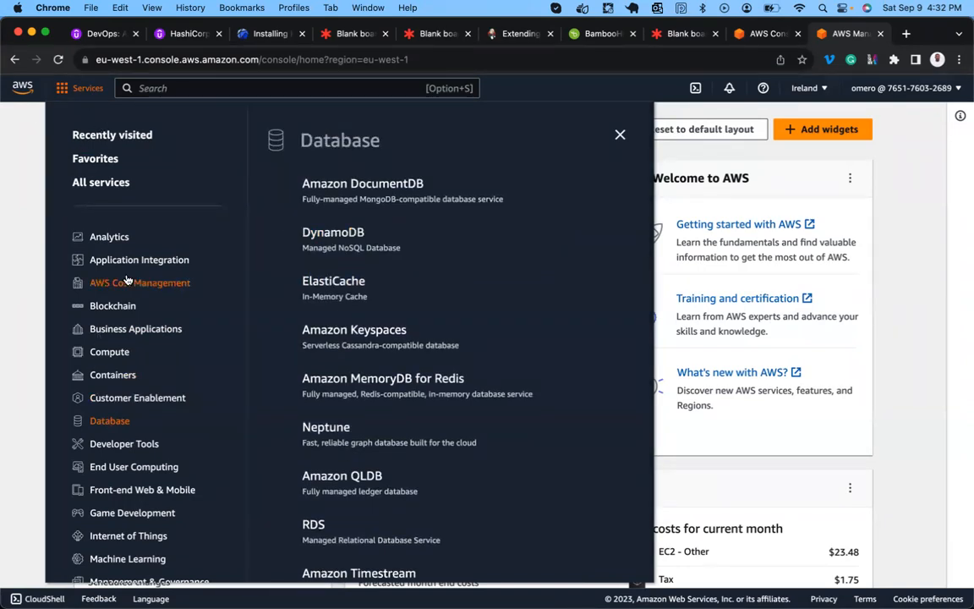
left_click(12, 327)
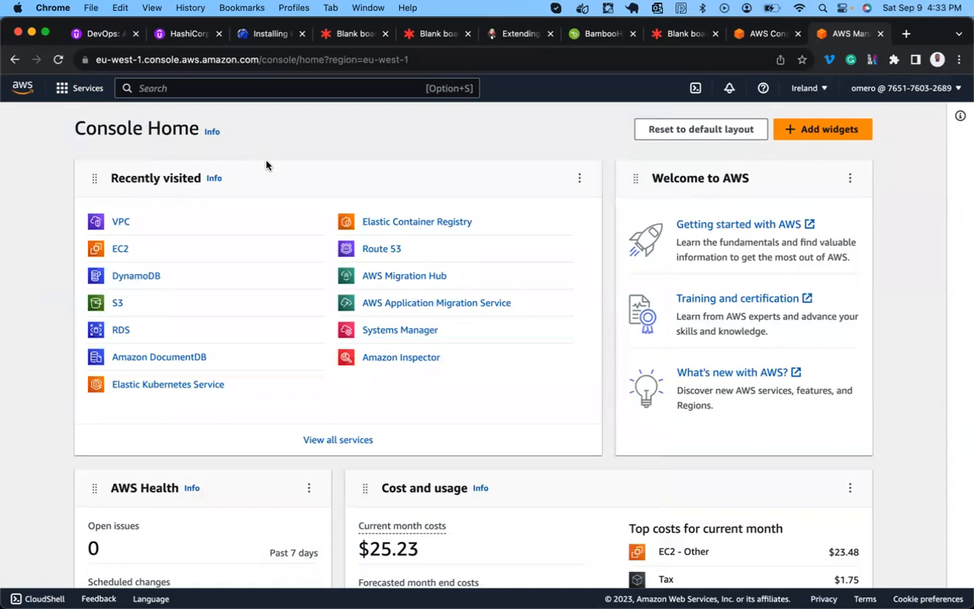
Step: Search for 'dynamodb' and open the DynamoDB service page
left_click(238, 90)
type("dynamodb")
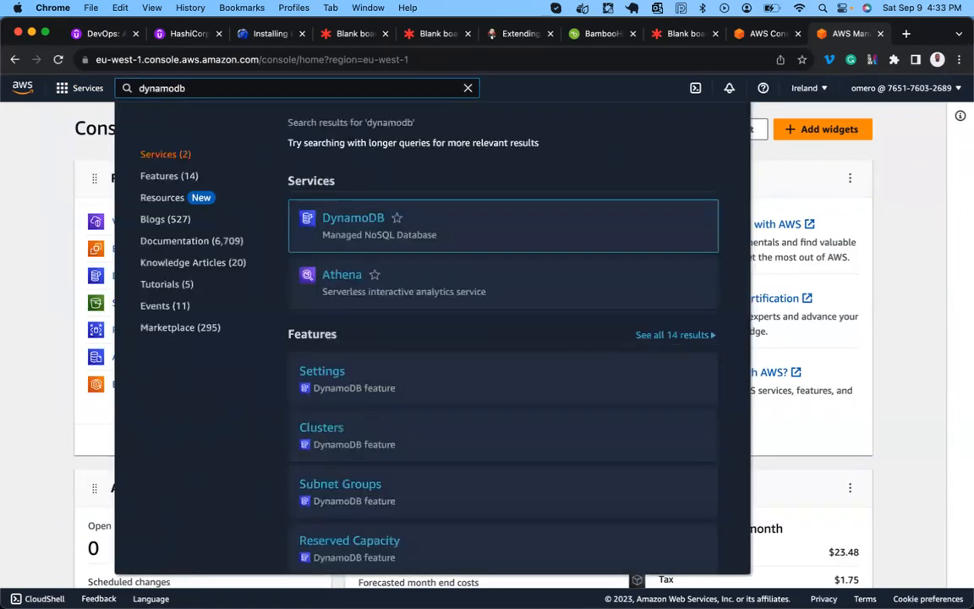
left_click(368, 218)
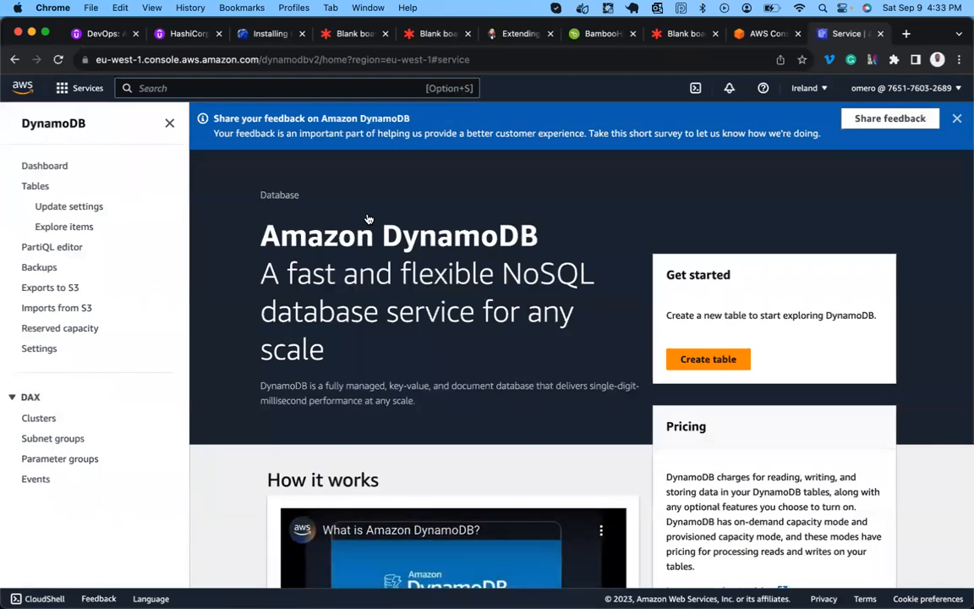
Step: Search for 'vpc', open the VPC dashboard, then return to Console Home
left_click(335, 89)
type("vpc")
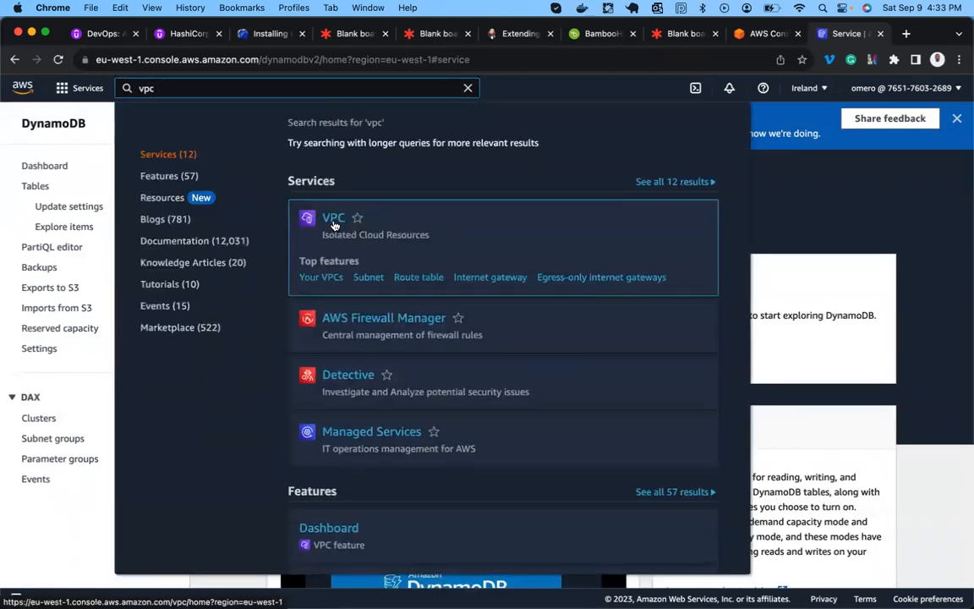
left_click(334, 222)
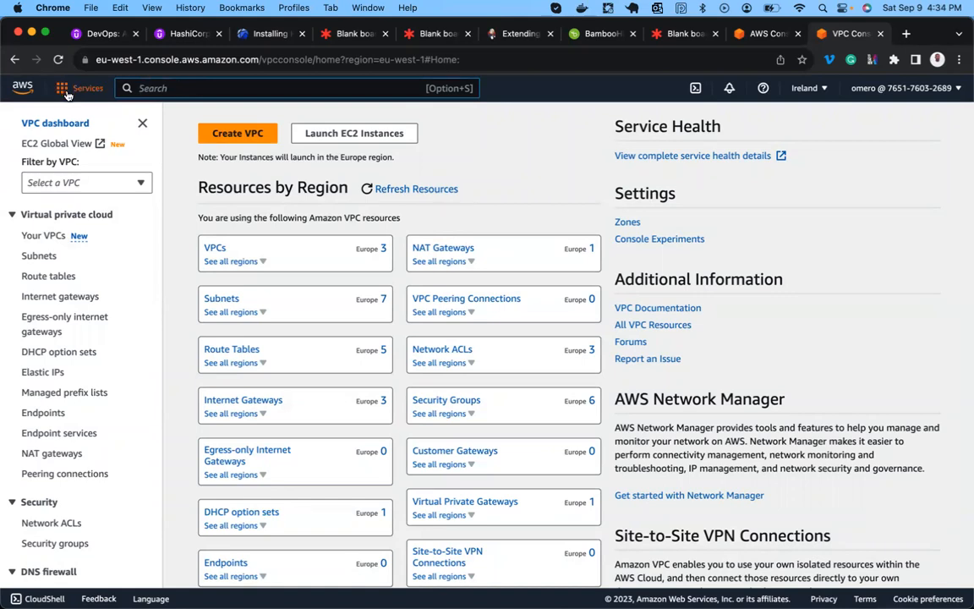
left_click(23, 90)
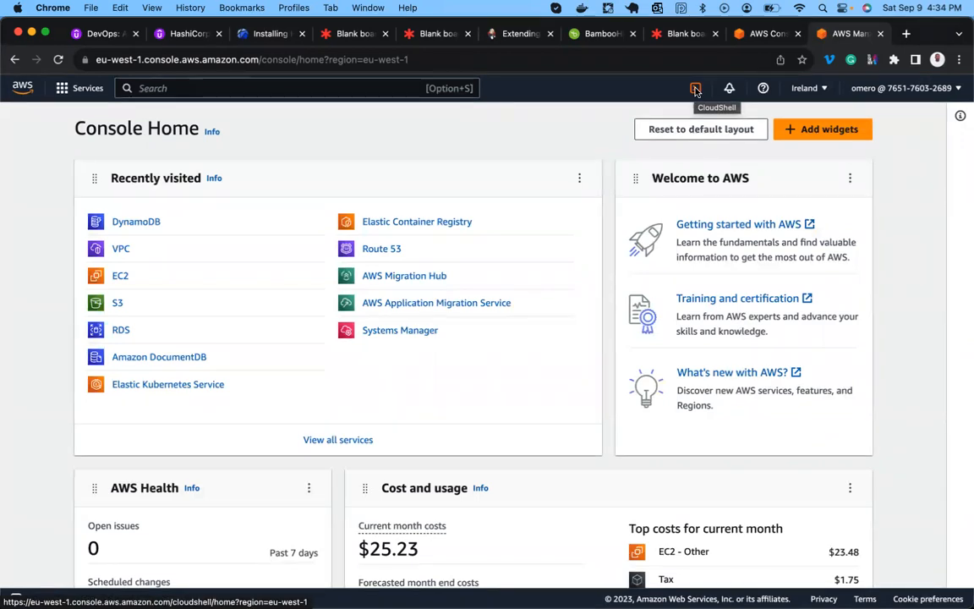
Step: List the Downloads folder's files with ls in Terminal, then return to the Chrome window
mouse_move(511, 597)
left_click(495, 554)
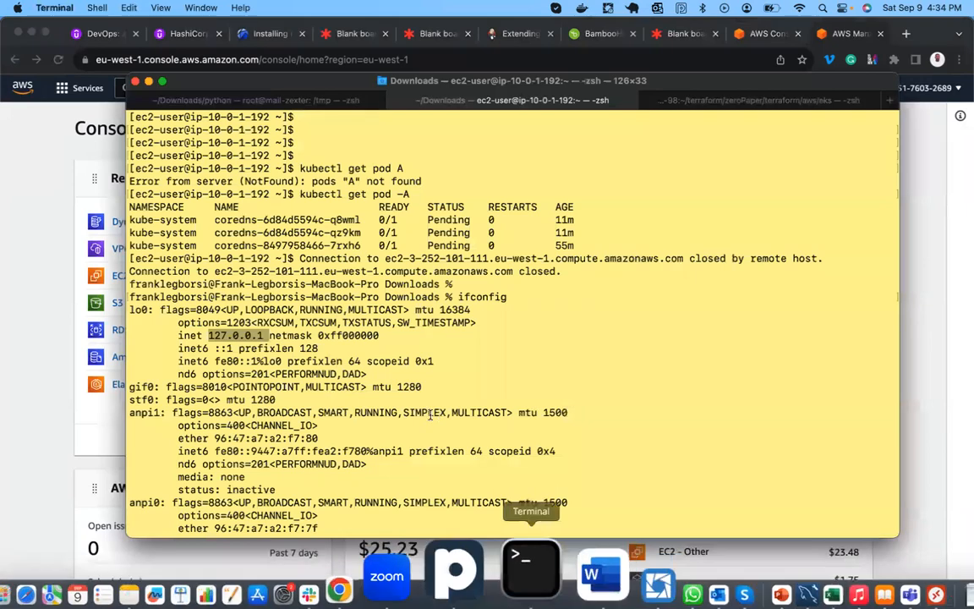
scroll(508, 339, "down", 5)
key("Return")
key("Return")
key("Return")
key("Return")
key("Return")
key("Return")
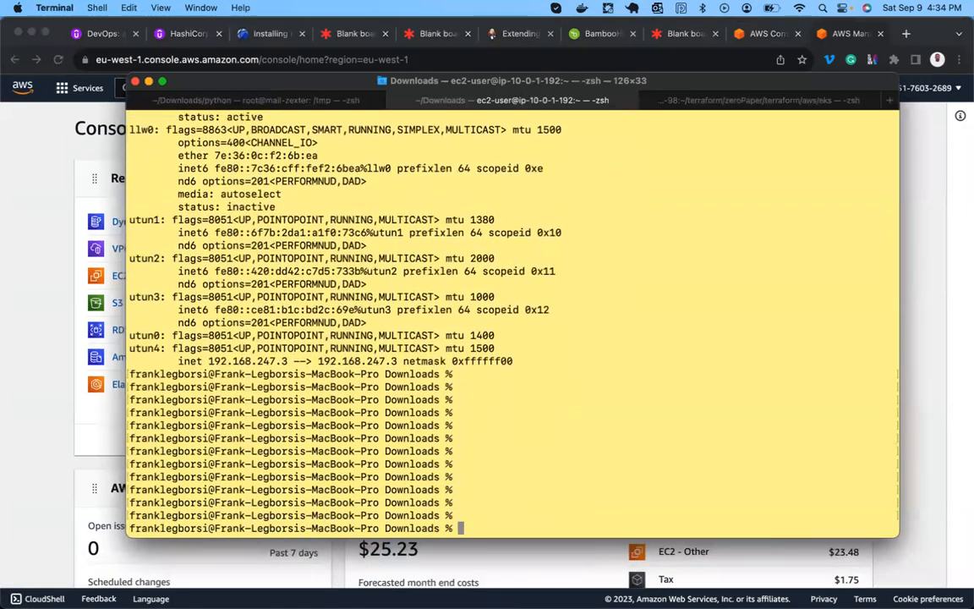
type("ls")
key("Return")
type("ls")
key("Return")
type("llsls")
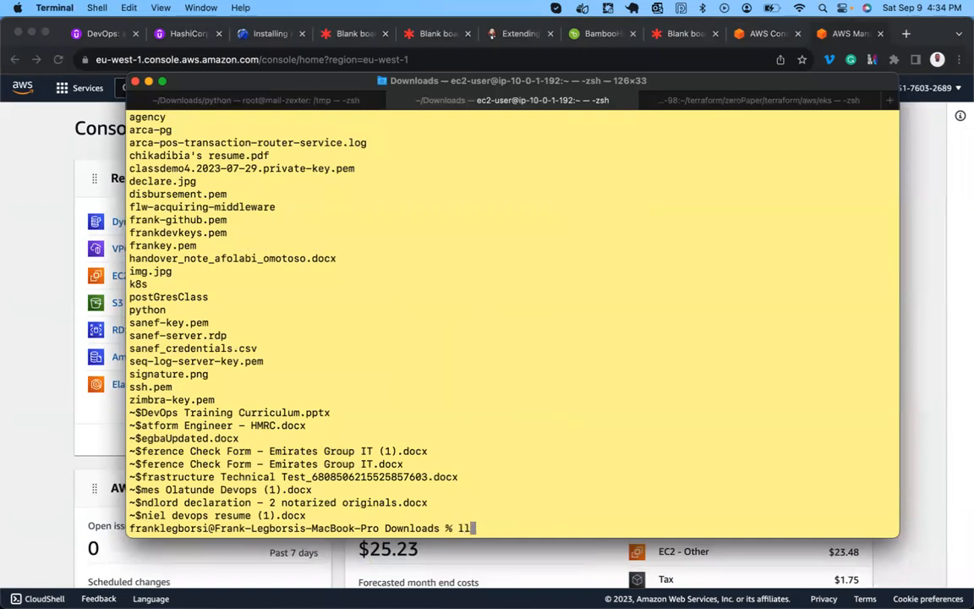
left_click(51, 451)
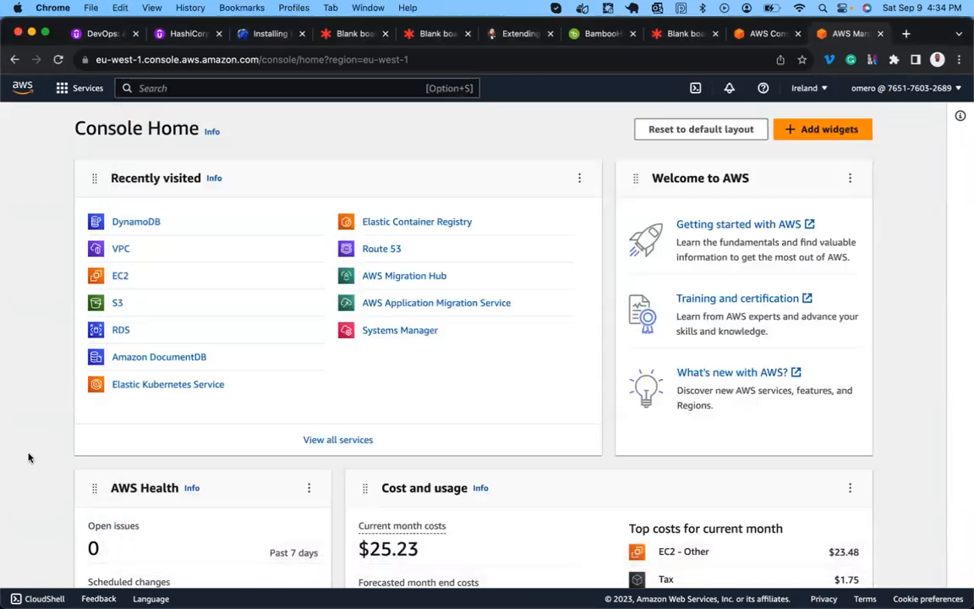
Step: Open a taller CloudShell panel and list S3 buckets with 'aws s3 ls' after 'aws s3 list' fails
left_click(695, 90)
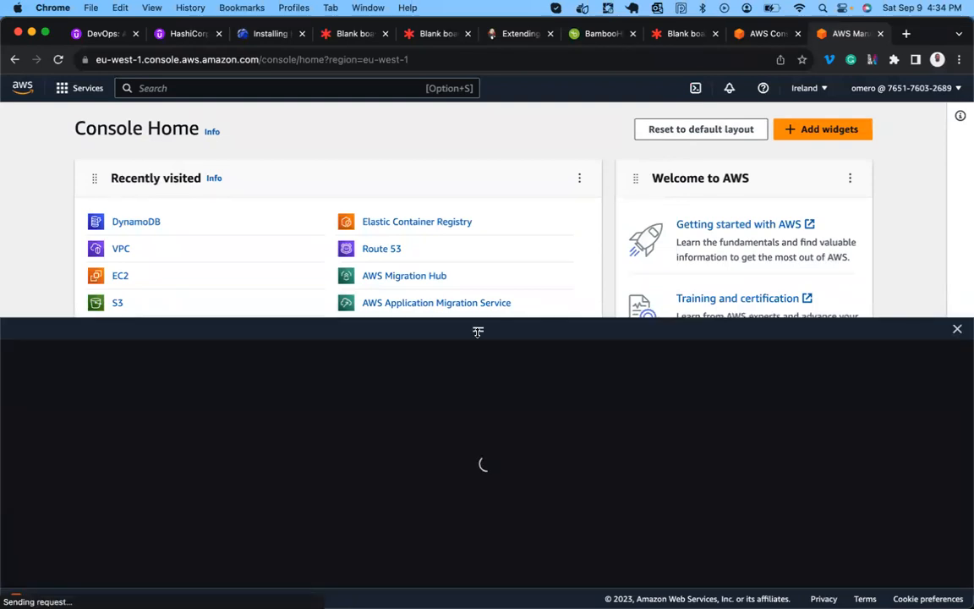
left_click_drag(478, 332, 479, 289)
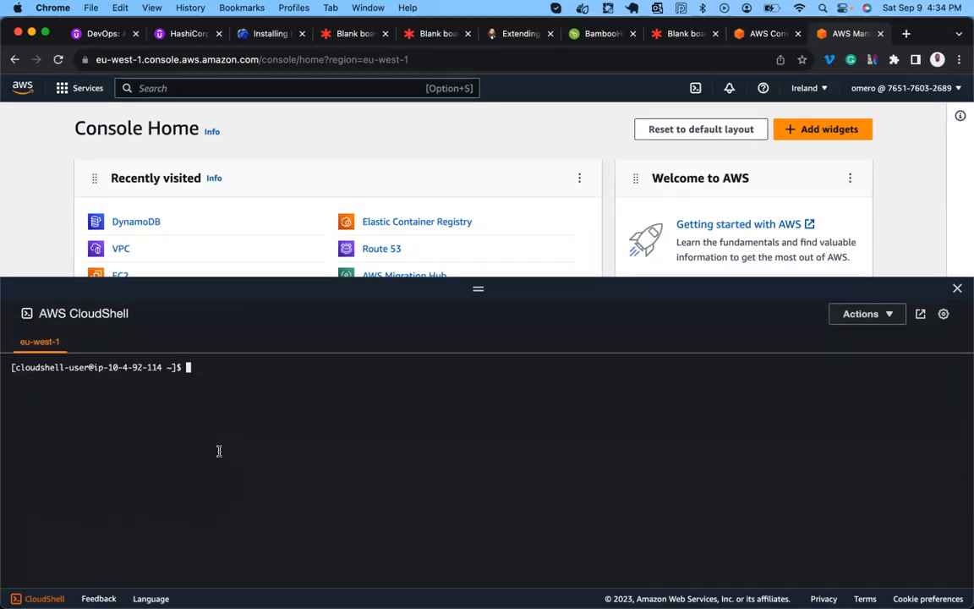
type("aws s3 list")
key("Return")
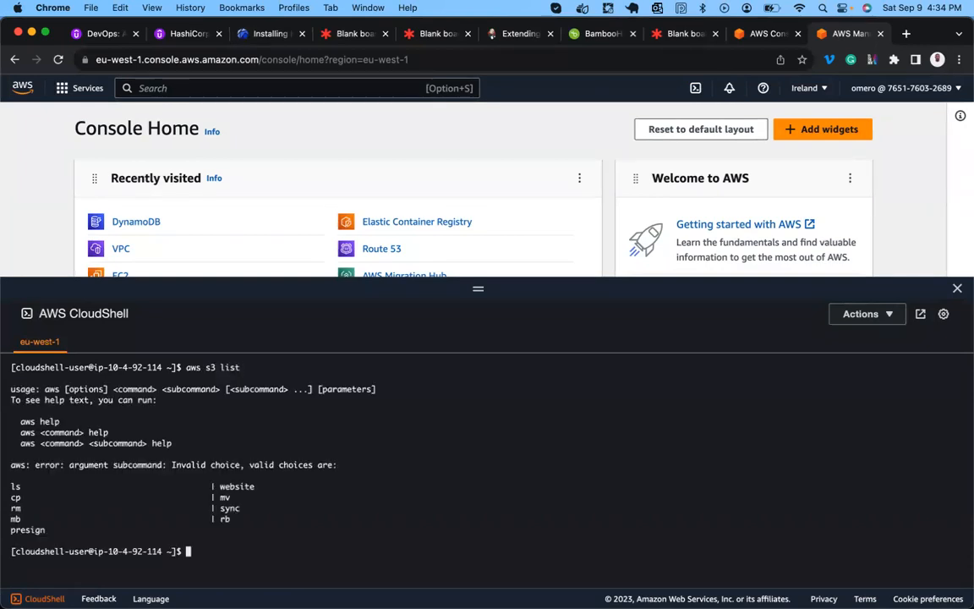
key("Up")
key("BackSpace")
key("BackSpace")
key("BackSpace")
type("s")
key("ctrl+l")
key("Return")
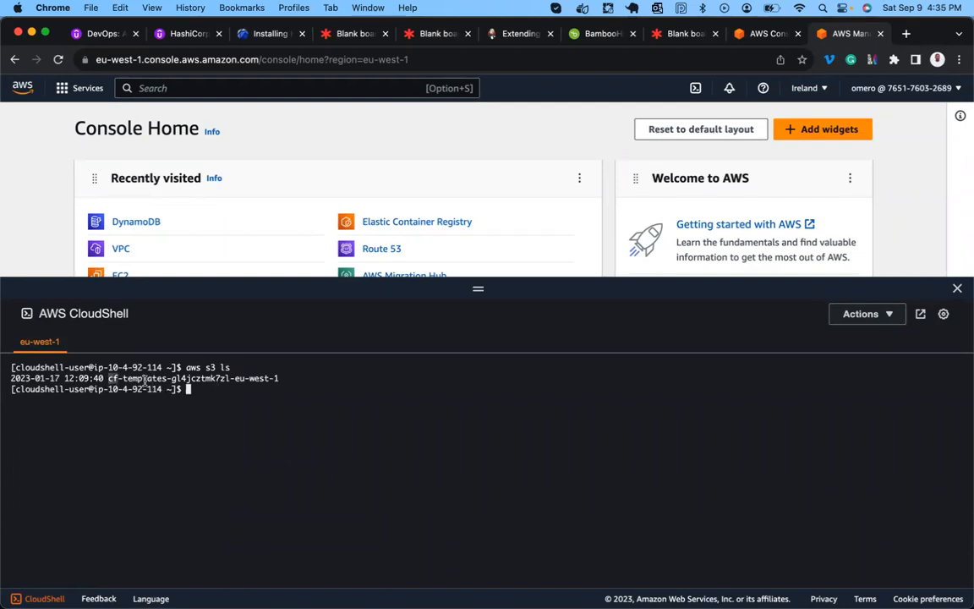
left_click_drag(108, 378, 274, 373)
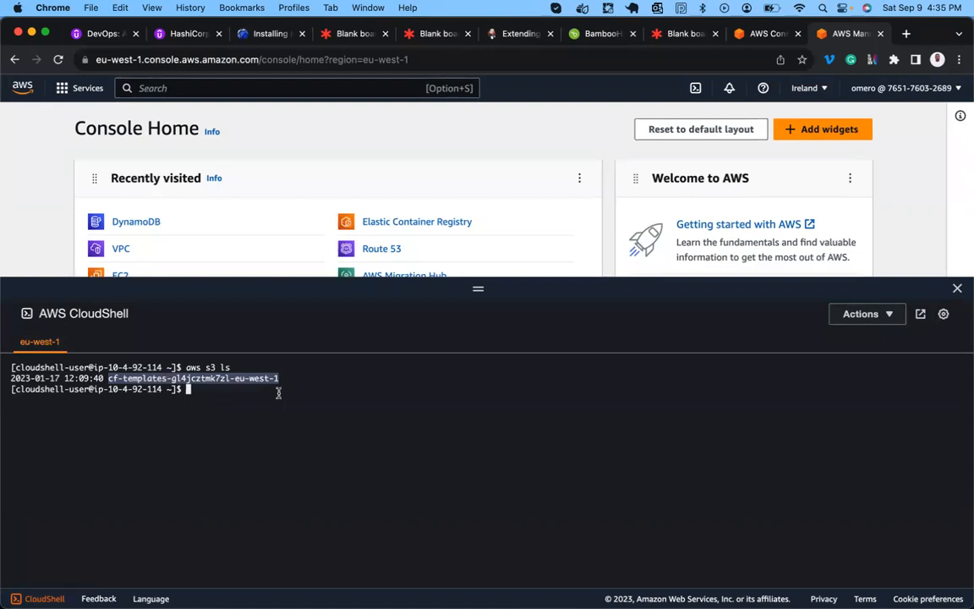
Step: Run 'aws ec2 ls' and scroll through the printed list of ec2 subcommands
type("aws ")
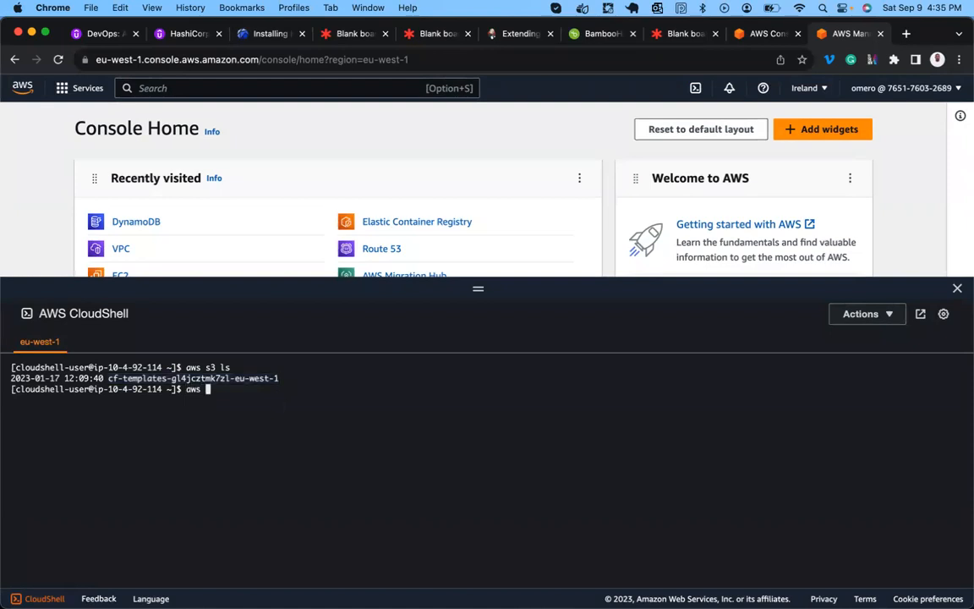
type("ec2 ls")
key("Return")
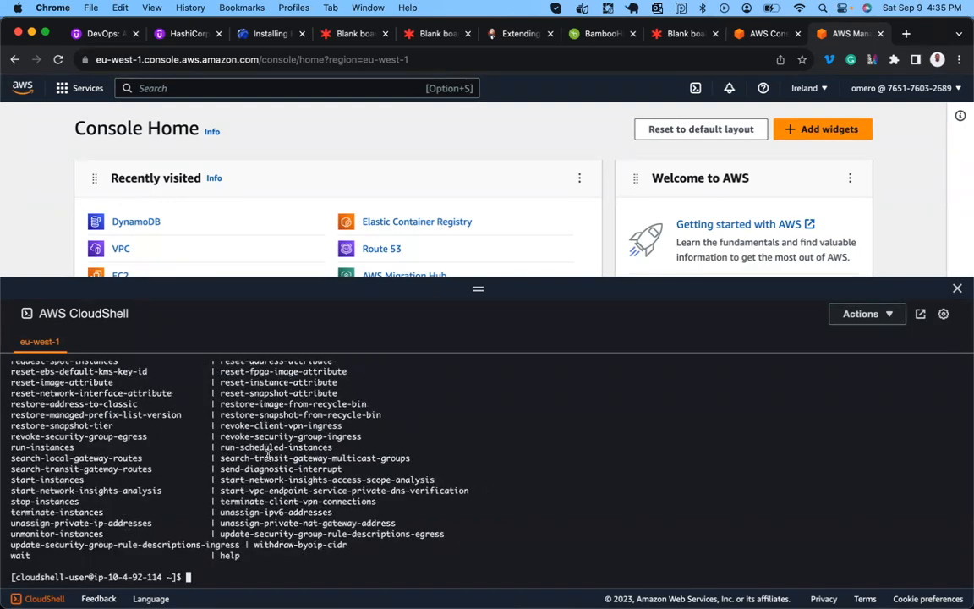
scroll(182, 455, "up", 10)
scroll(183, 455, "up", 15)
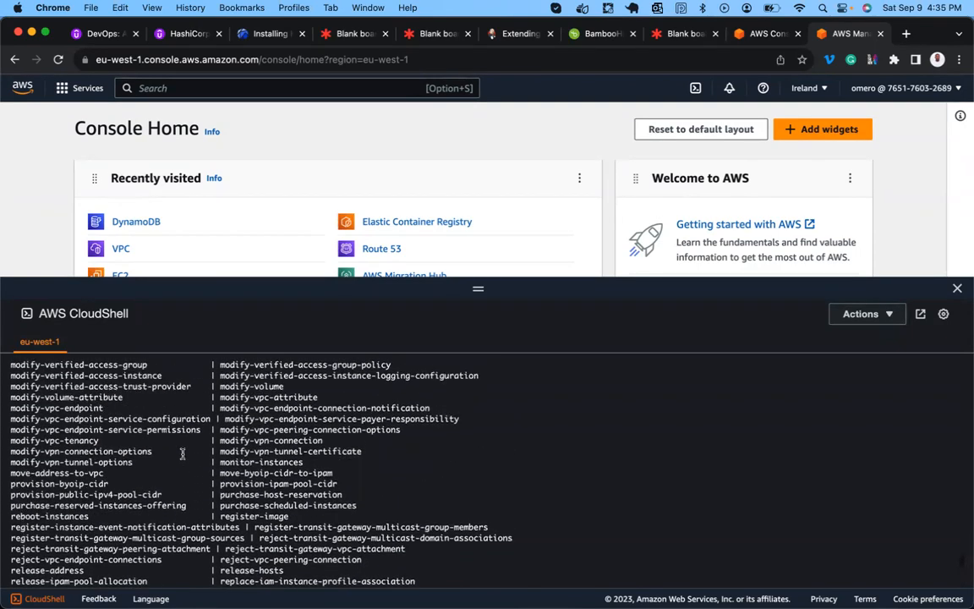
scroll(182, 454, "up", 15)
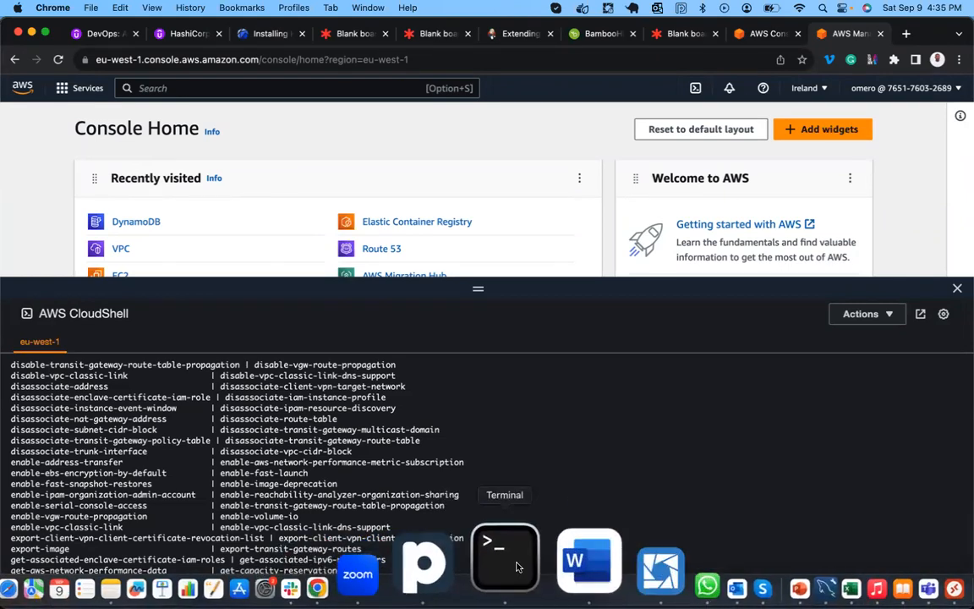
left_click(504, 558)
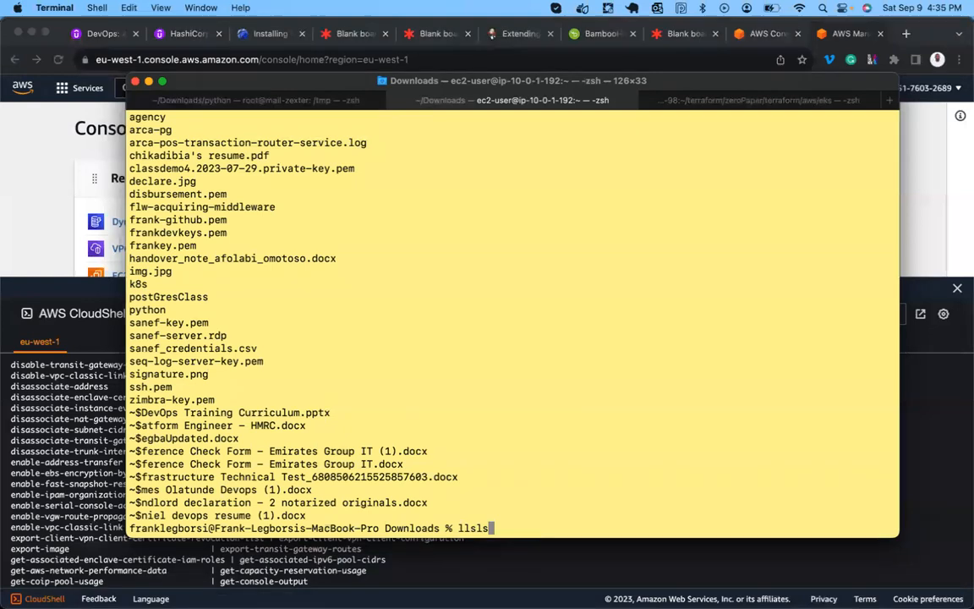
key("ctrl+c")
key("Return")
key("Return")
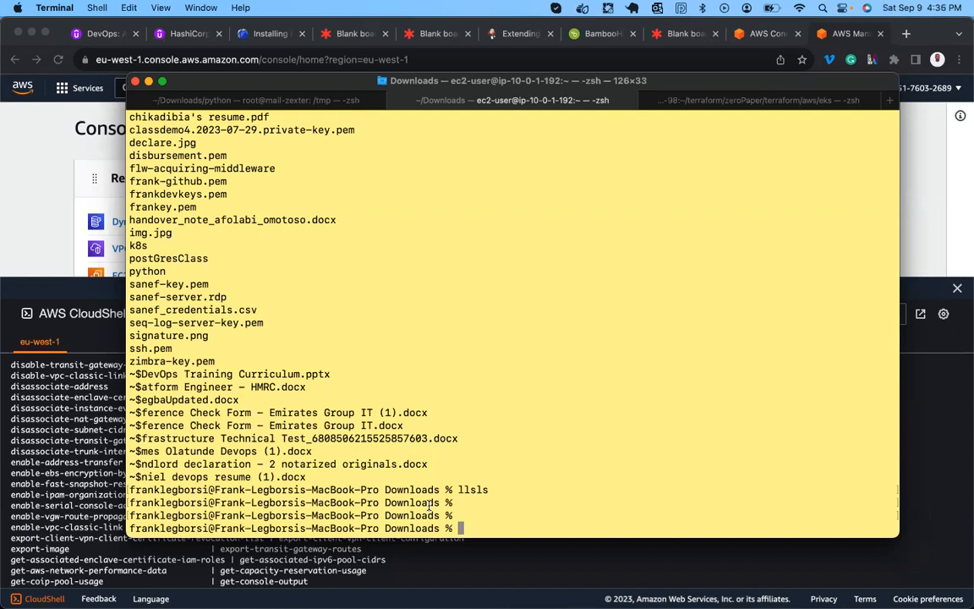
key("super+Tab")
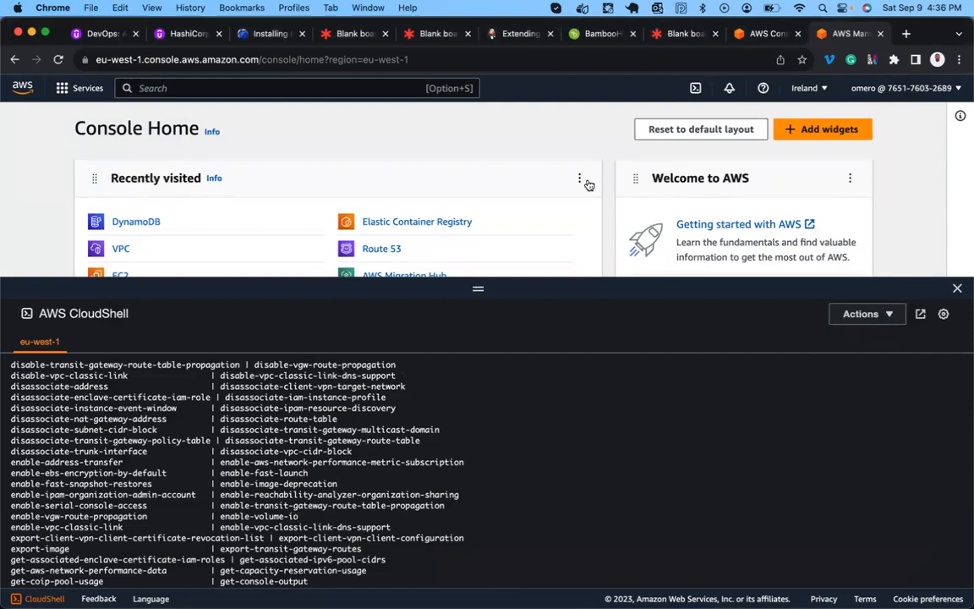
mouse_move(474, 592)
left_click(506, 558)
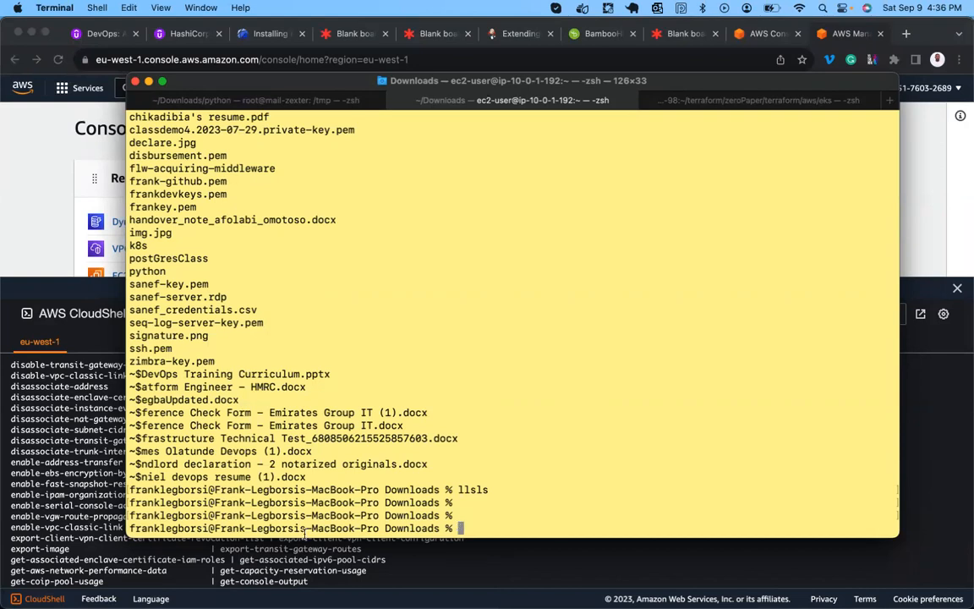
left_click(21, 444)
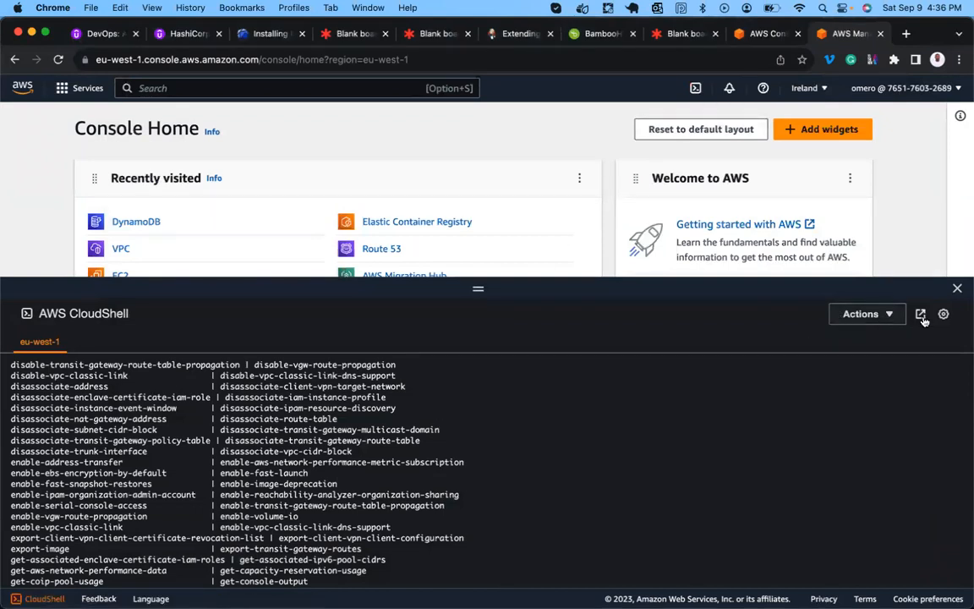
Step: Close CloudShell, then view and close Notifications showing 0 open issues
left_click(957, 290)
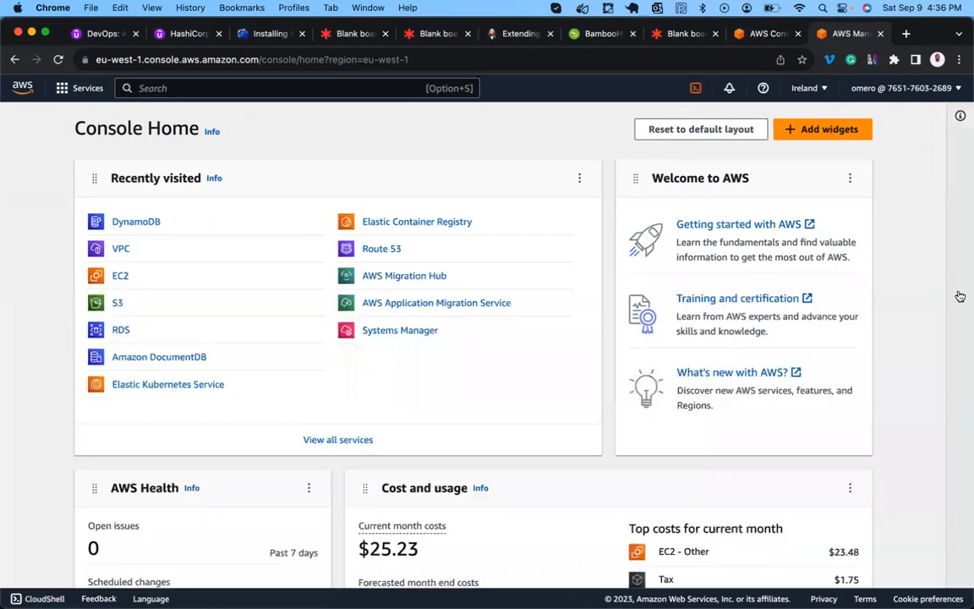
left_click(730, 90)
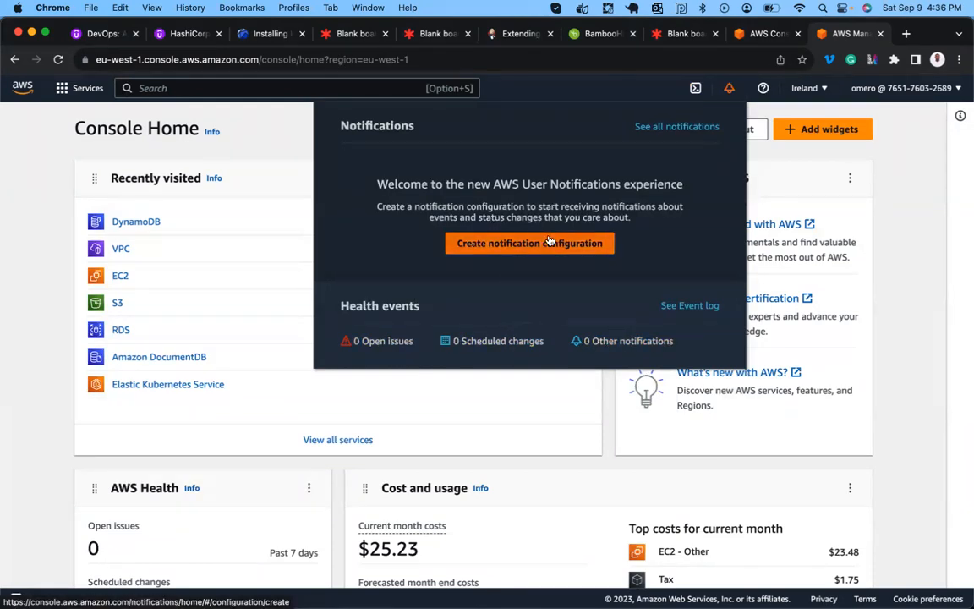
left_click(764, 93)
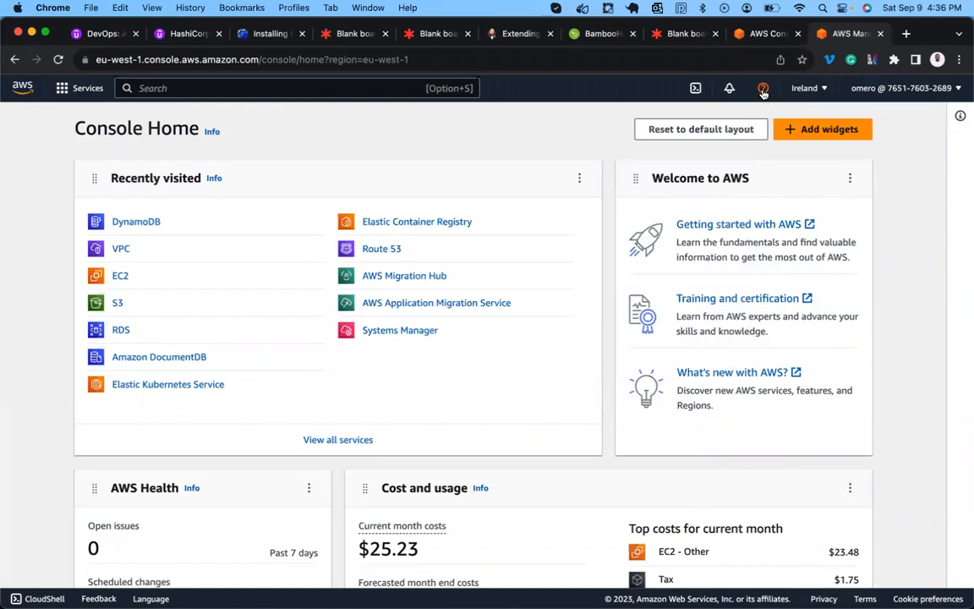
Step: Show the help menu offering Support Center, Documentation, Training and re:Post
left_click(764, 90)
left_click(764, 89)
left_click(764, 90)
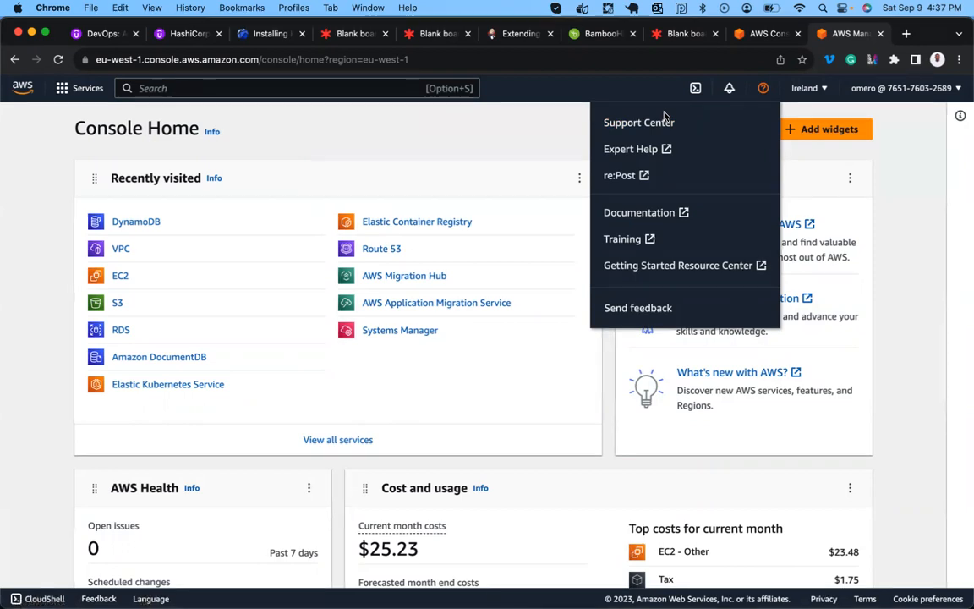
Step: Open AWS Documentation from the help menu and go to the Amazon VPC documentation page
left_click(653, 220)
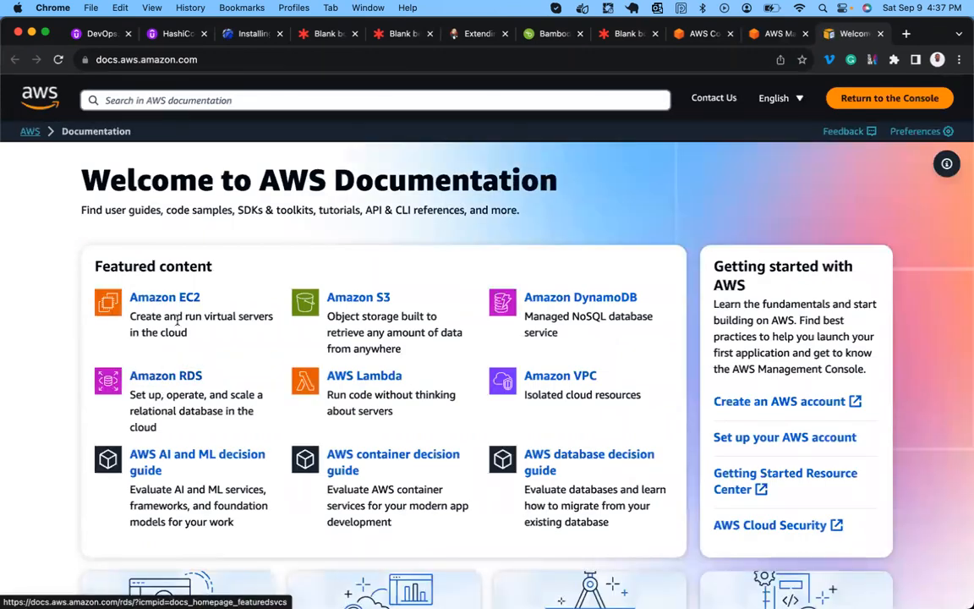
scroll(336, 457, "down", 5)
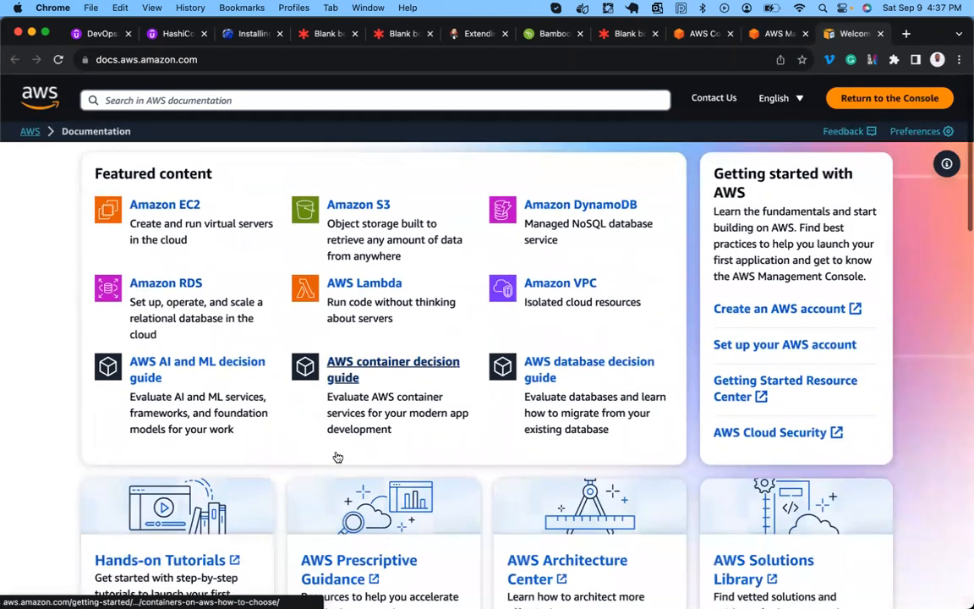
scroll(337, 457, "up", 2)
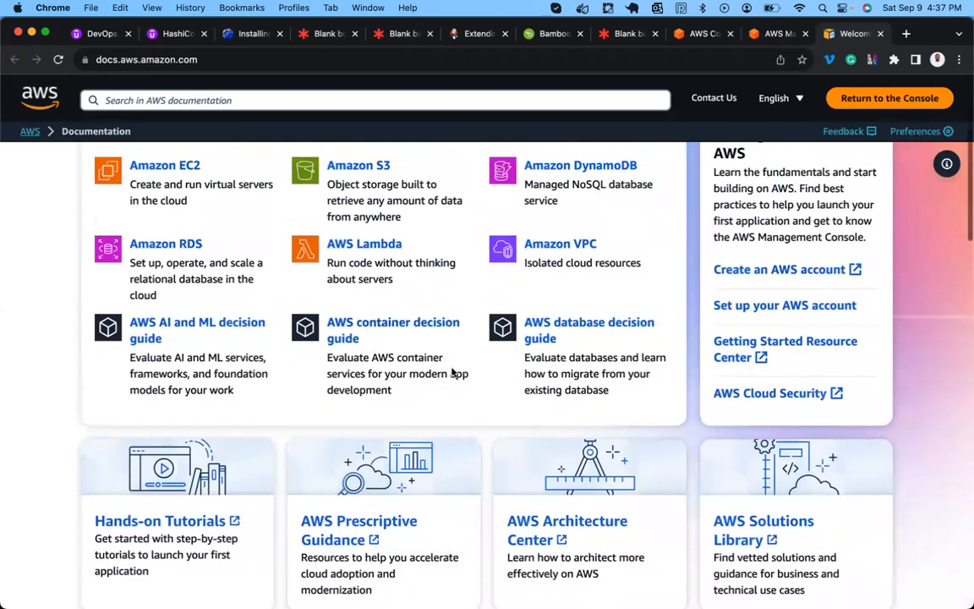
left_click(558, 250)
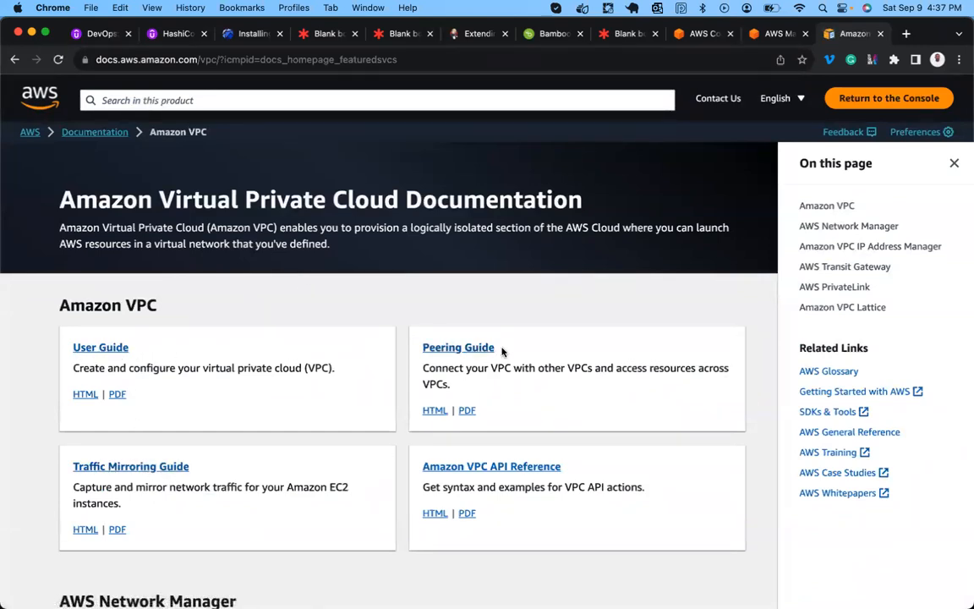
scroll(522, 476, "down", 2)
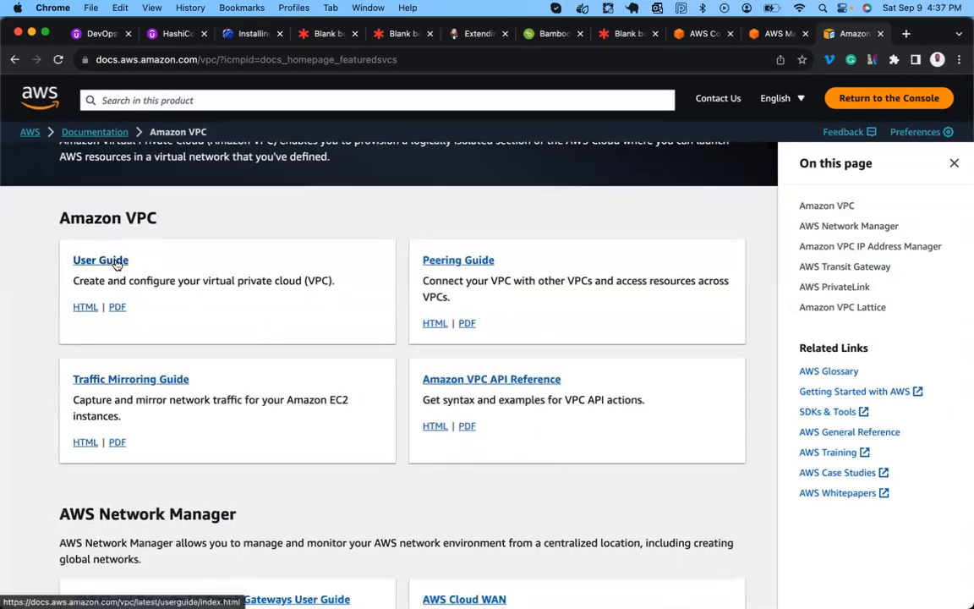
scroll(138, 347, "down", 3)
scroll(138, 347, "up", 4)
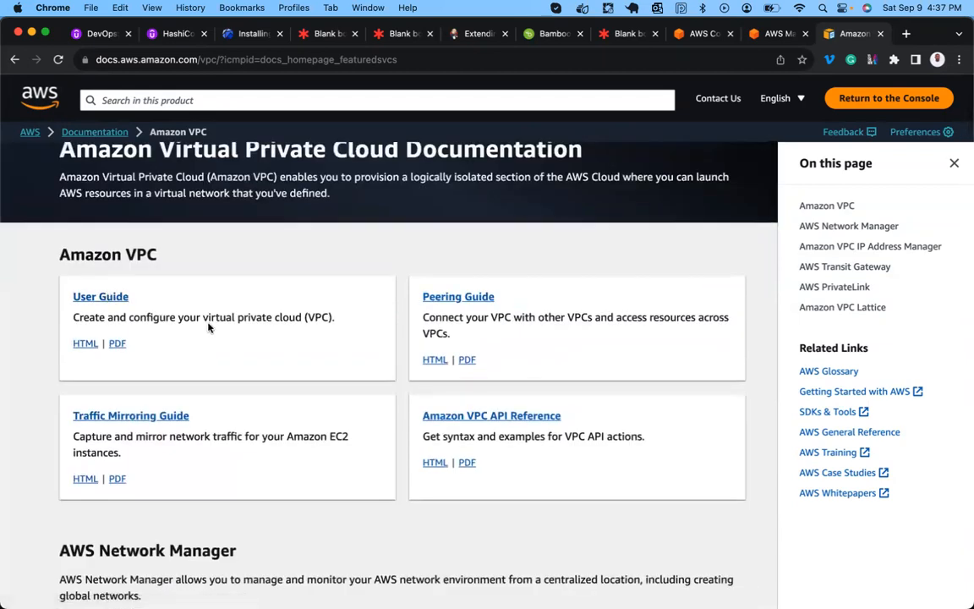
Step: Open the VPC User Guide and expand the IP addressing and Subnets sections in its contents
left_click(118, 300)
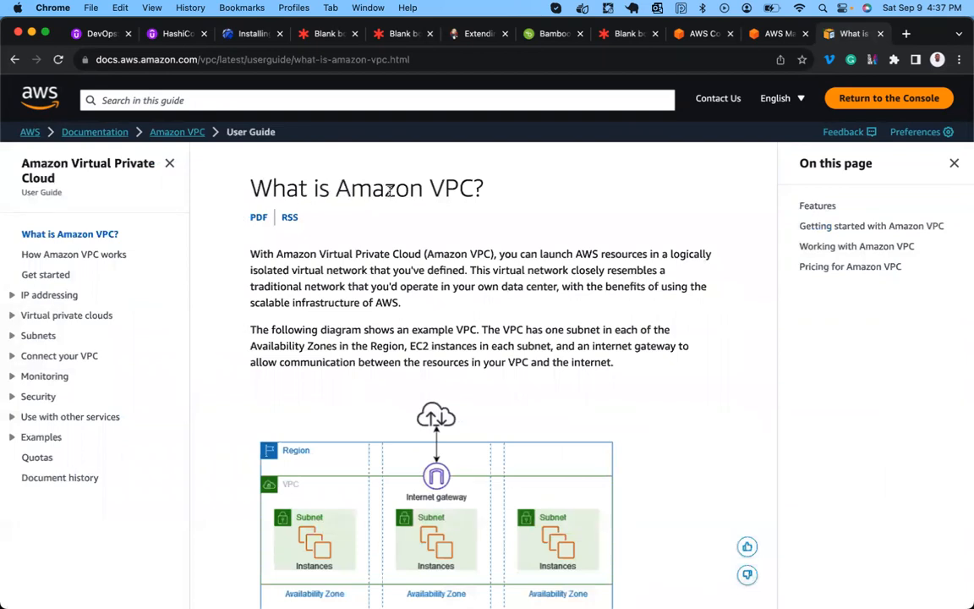
scroll(403, 324, "down", 10)
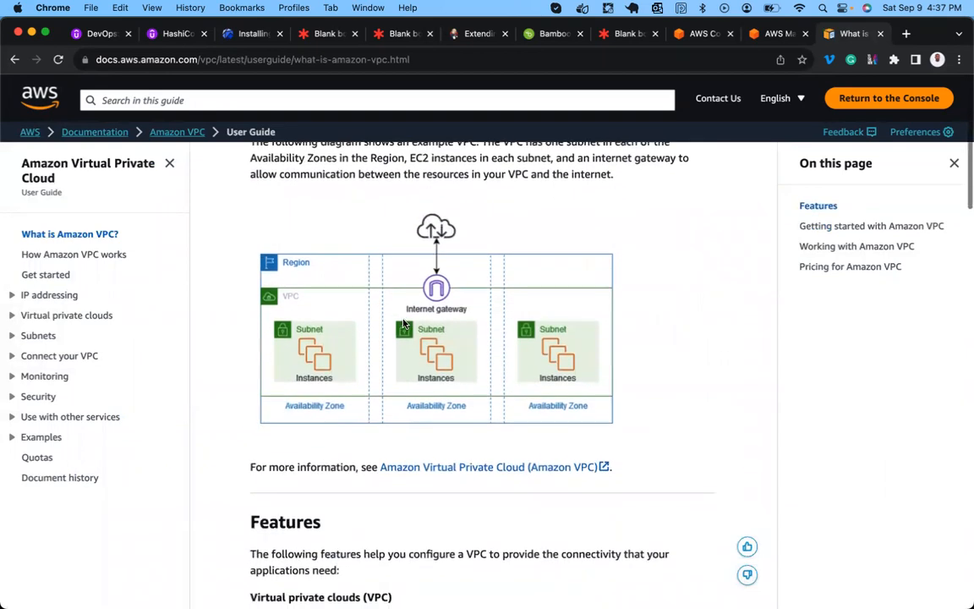
scroll(403, 324, "down", 5)
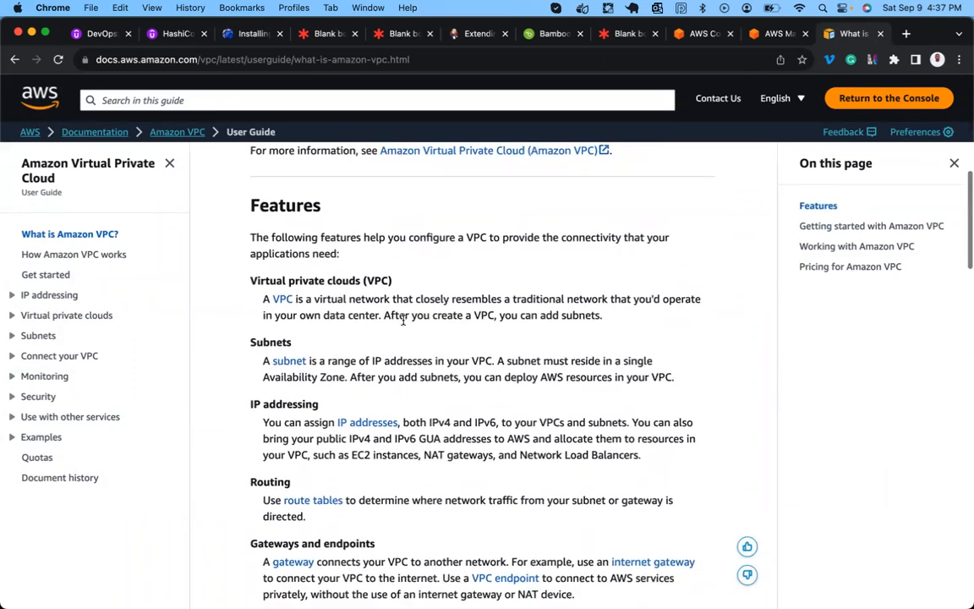
scroll(404, 322, "down", 3)
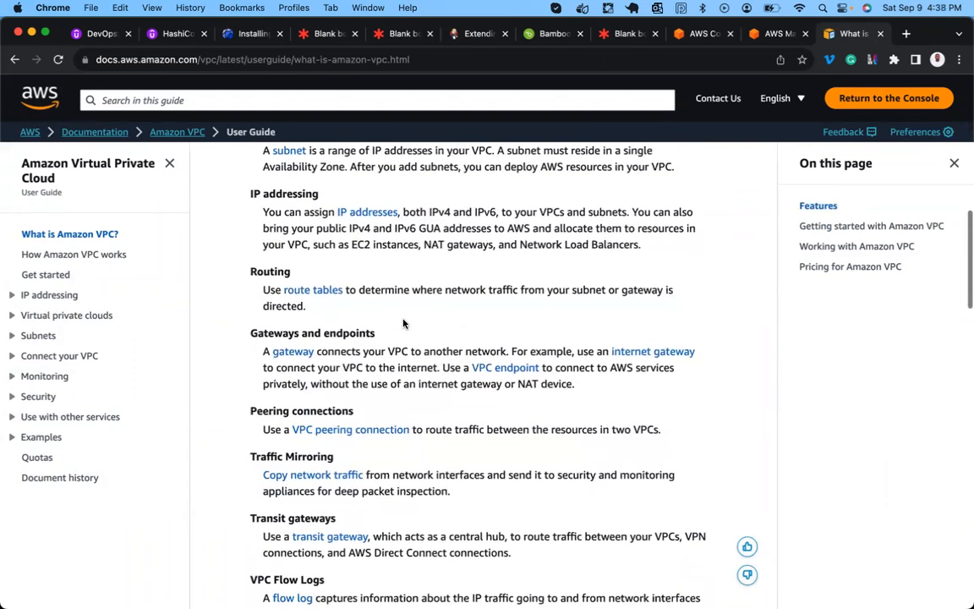
left_click(10, 296)
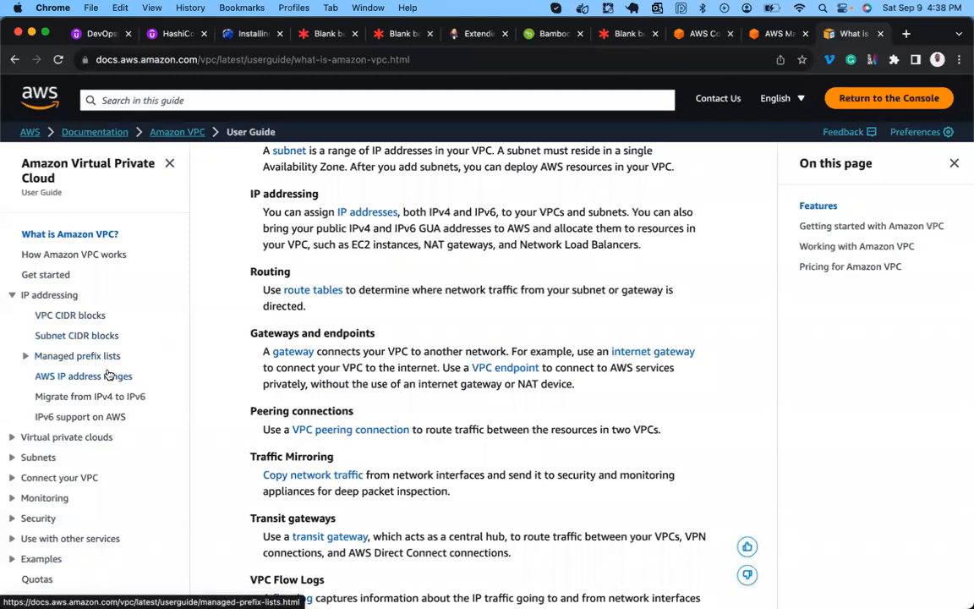
scroll(25, 427, "down", 1)
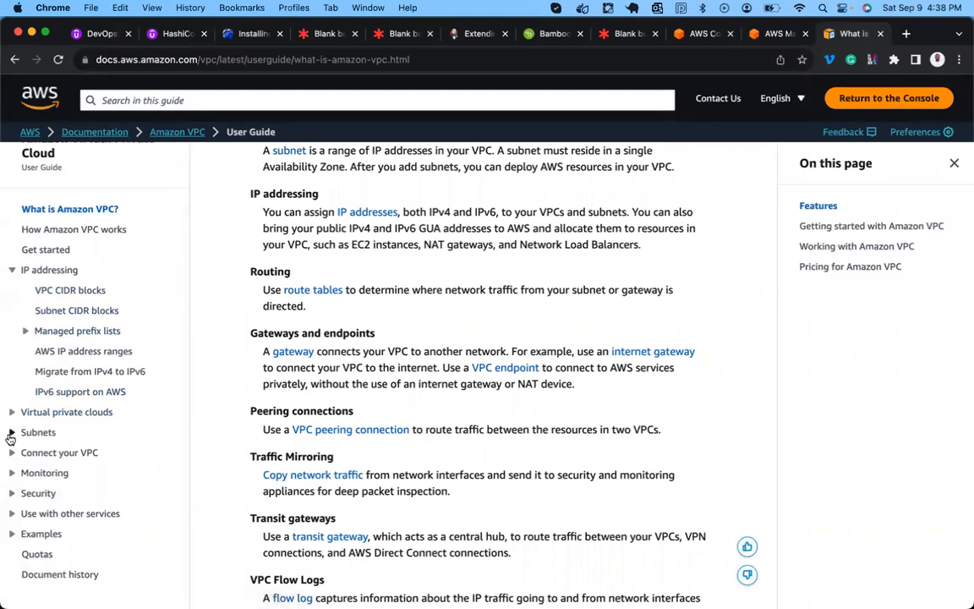
left_click(11, 433)
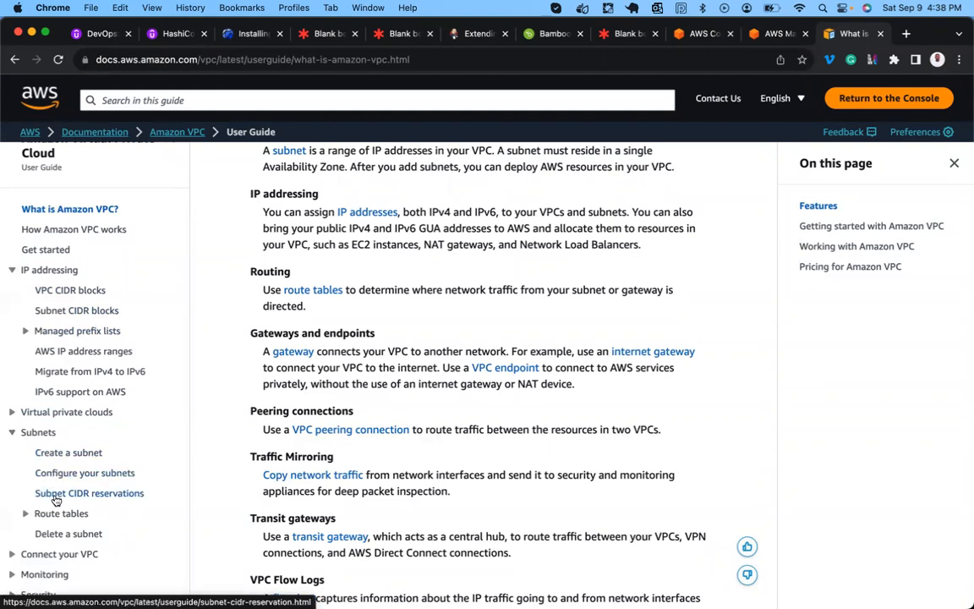
Step: Expand the Route tables, Connect your VPC and Monitoring sections, then scroll back up
left_click(25, 513)
scroll(26, 517, "down", 3)
scroll(72, 430, "down", 2)
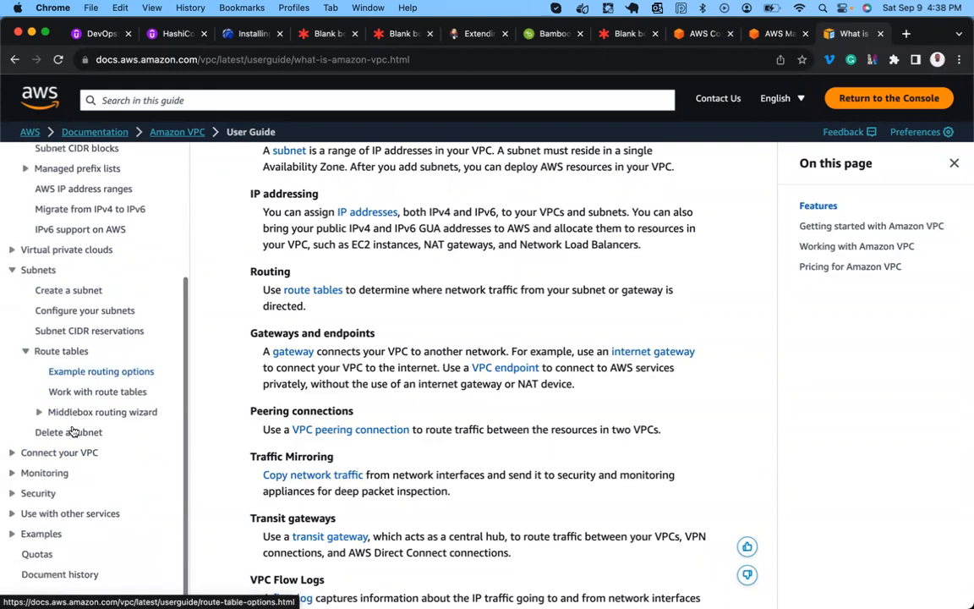
left_click(12, 452)
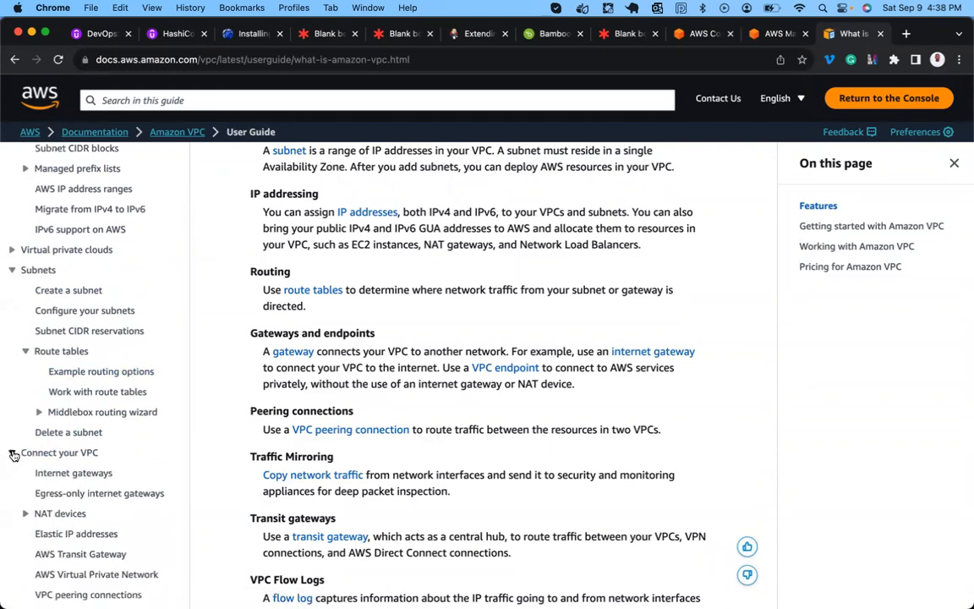
scroll(61, 504, "down", 2)
scroll(61, 504, "down", 3)
left_click(12, 470)
scroll(11, 477, "down", 1)
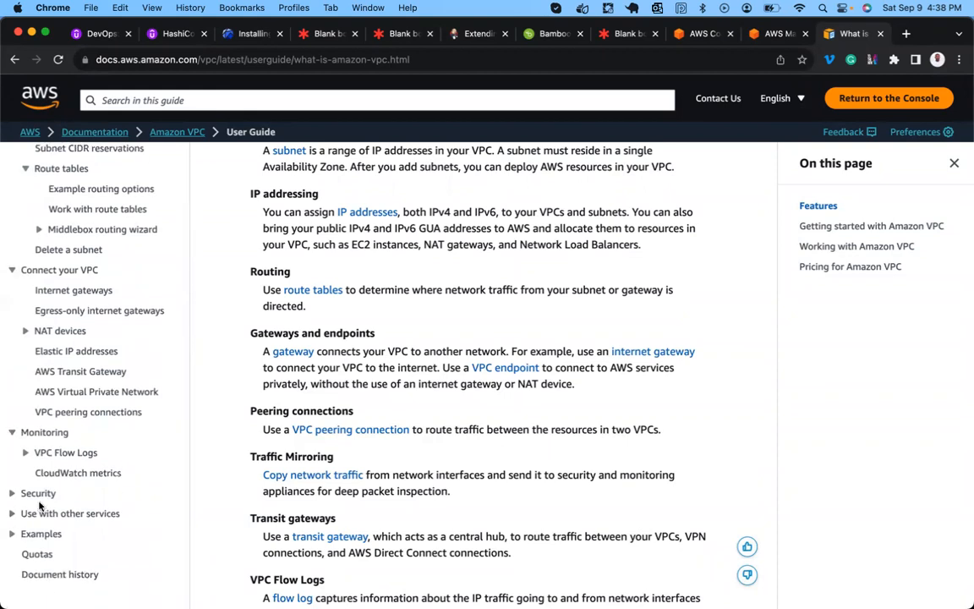
scroll(25, 504, "up", 10)
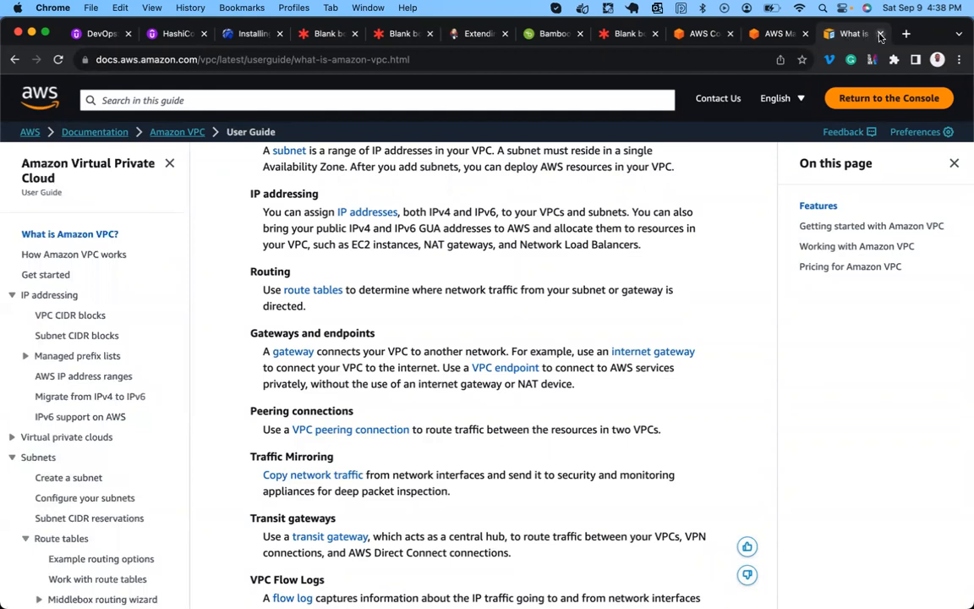
Step: Close the VPC documentation tab and briefly open and dismiss the help menu
left_click(880, 34)
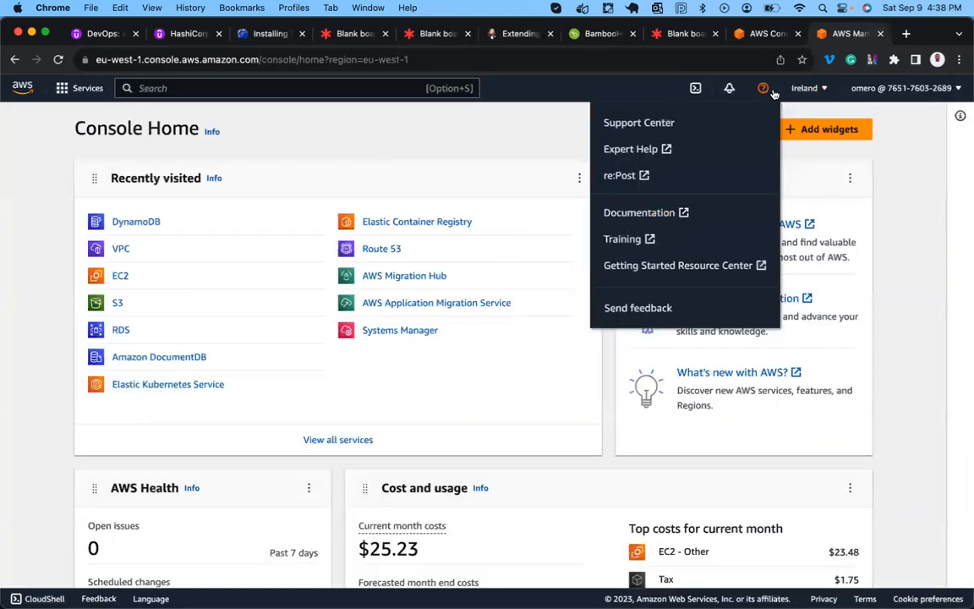
left_click(799, 111)
left_click(765, 90)
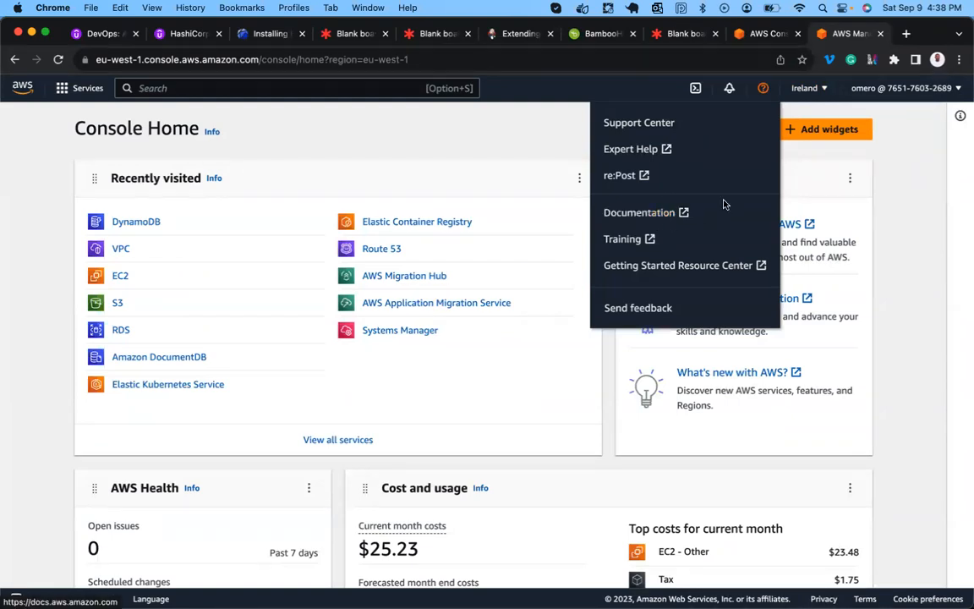
left_click(817, 111)
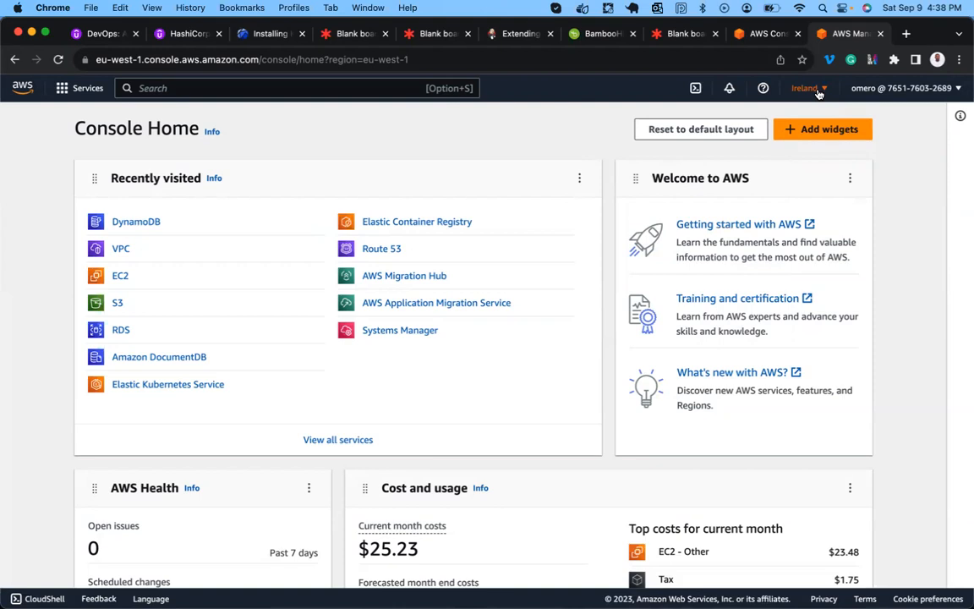
Step: Browse the AWS region list from the Europe (Ireland) selector
left_click(818, 94)
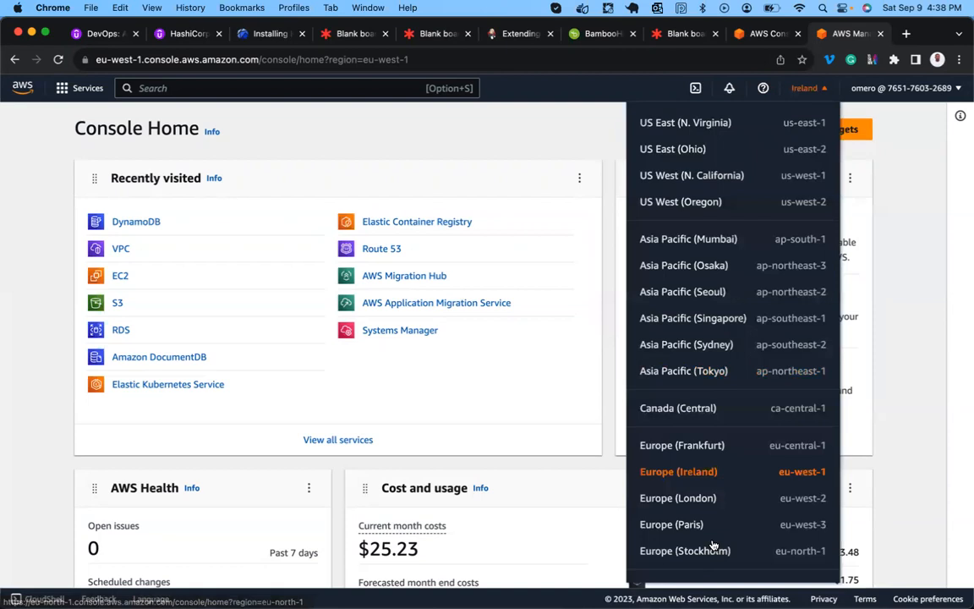
scroll(728, 445, "down", 3)
scroll(727, 446, "down", 3)
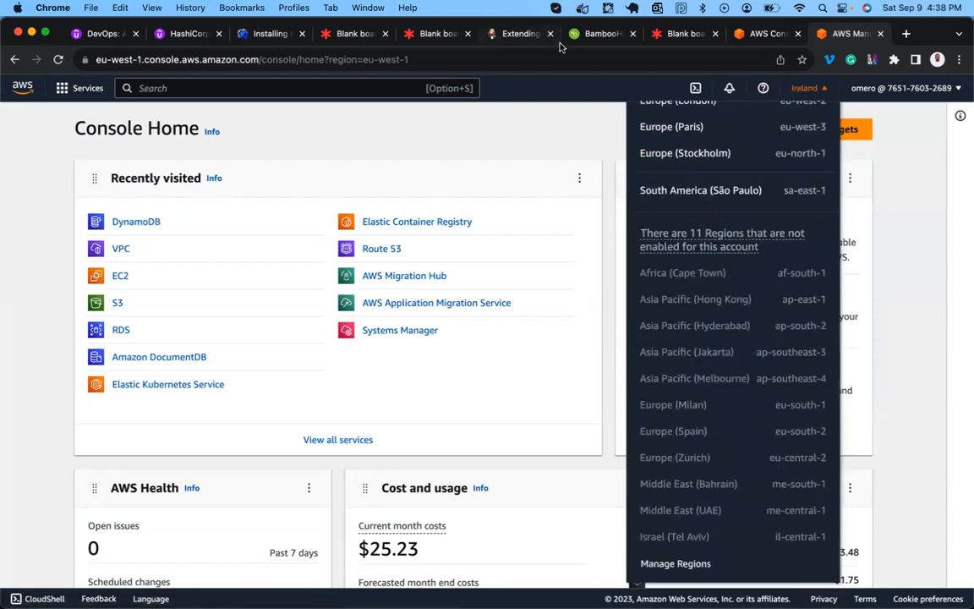
scroll(673, 252, "up", 5)
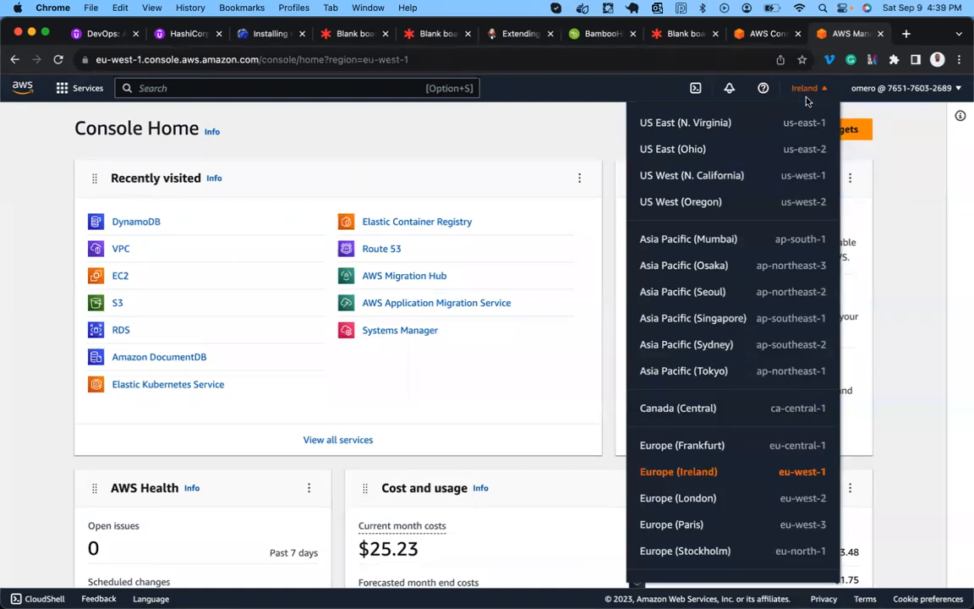
scroll(739, 423, "down", 3)
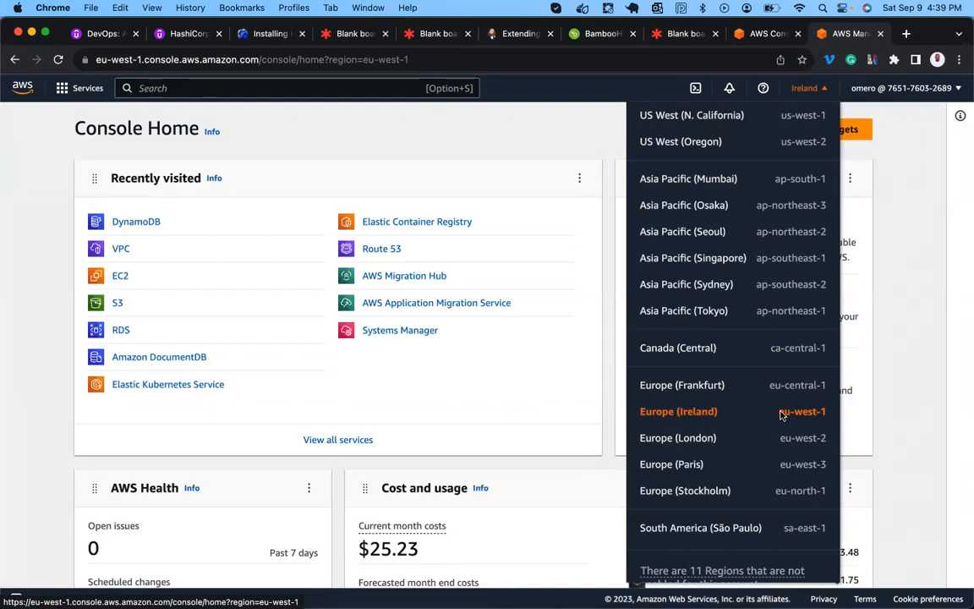
scroll(809, 260, "up", 2)
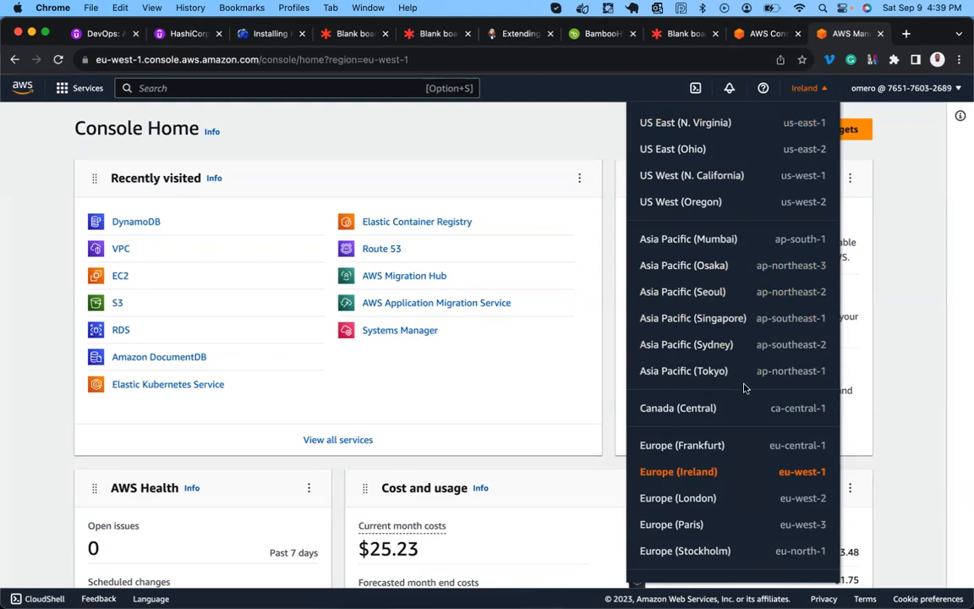
Step: Close the region list, reopen it twice, and close it again keeping Europe (Ireland)
scroll(745, 388, "down", 3)
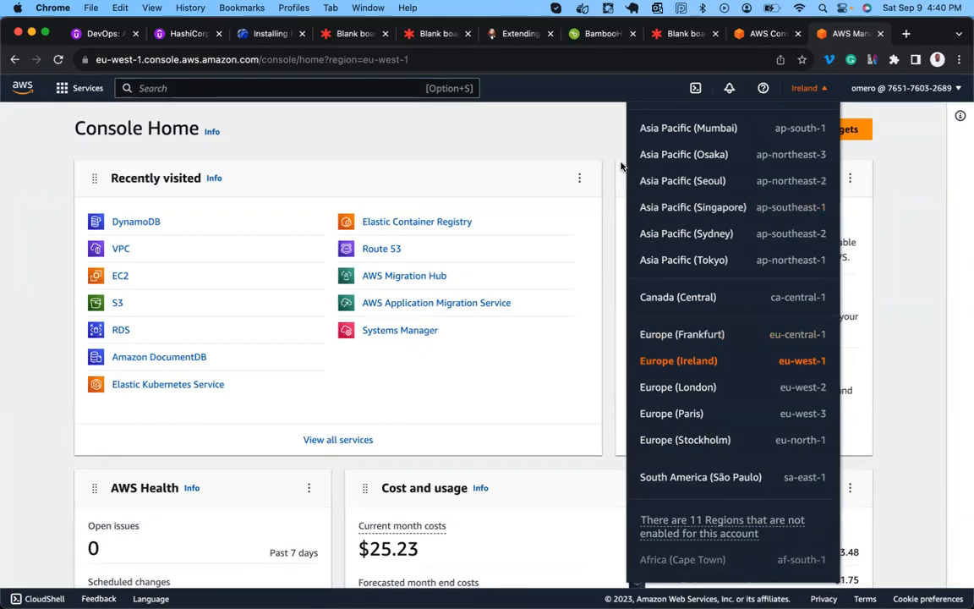
left_click(600, 129)
left_click(808, 88)
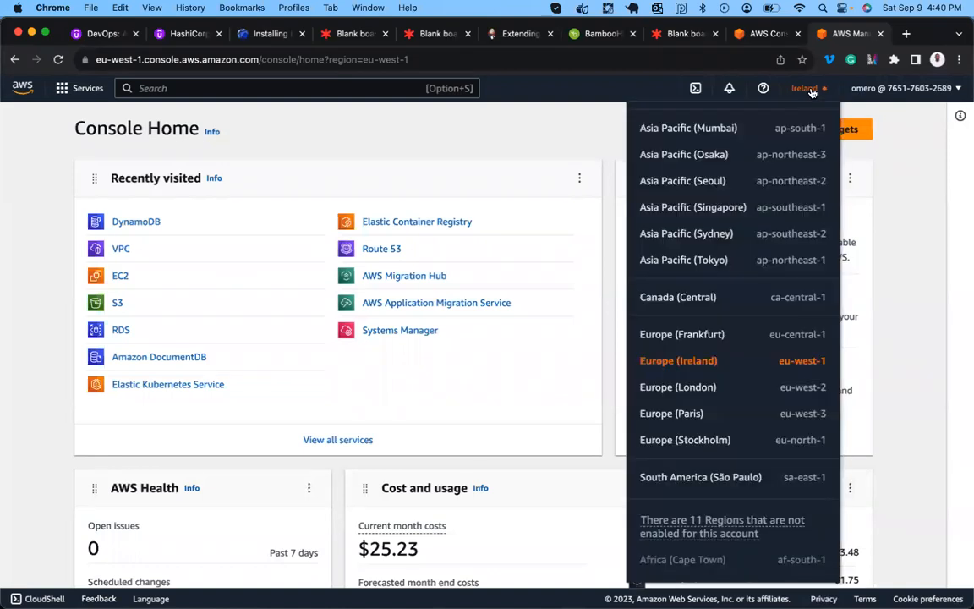
left_click(604, 131)
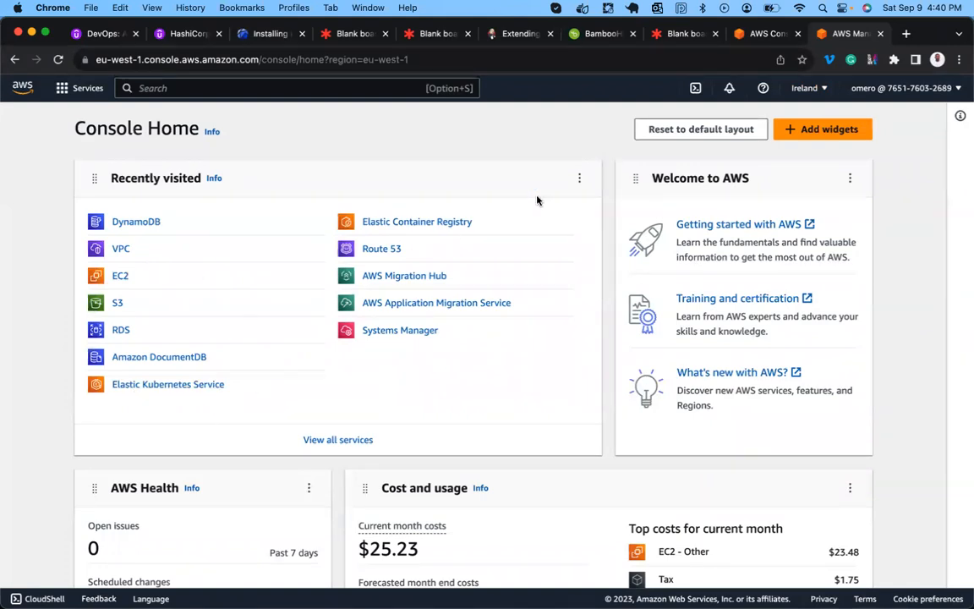
left_click(807, 90)
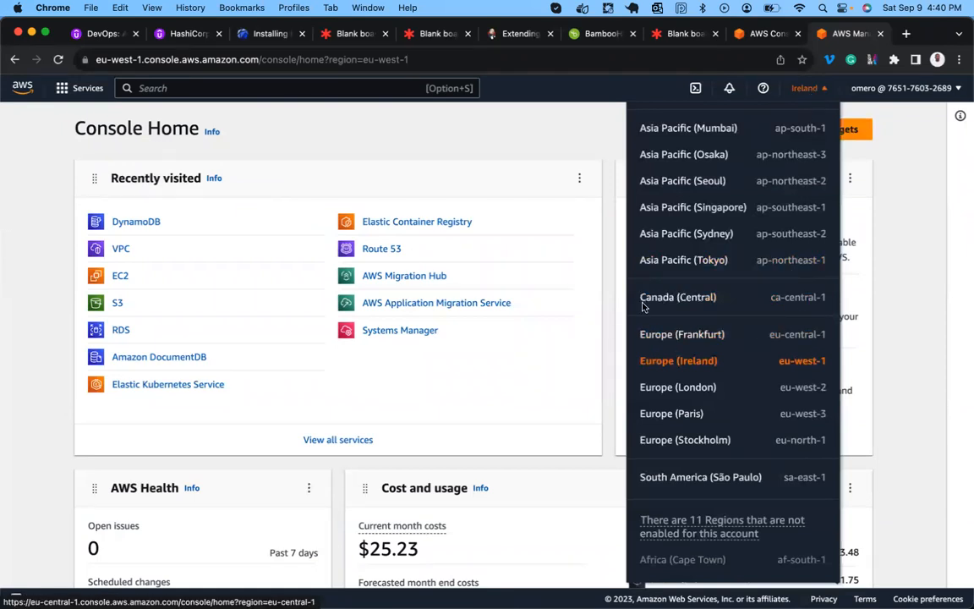
left_click(558, 138)
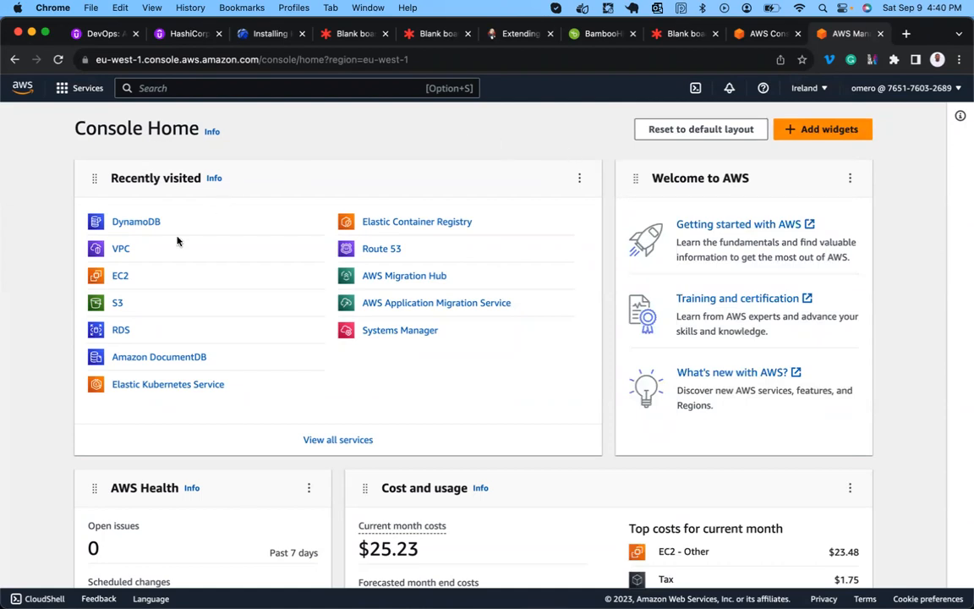
Step: Open EC2 Instances and remove the running filter to show SFTP-ZenithBank, remote and terraform
left_click(120, 277)
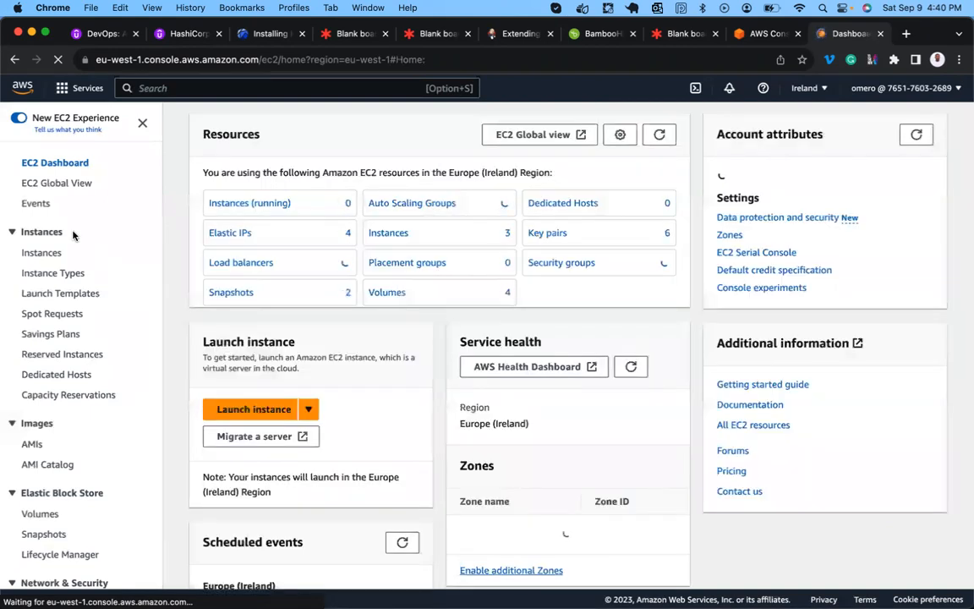
left_click(229, 211)
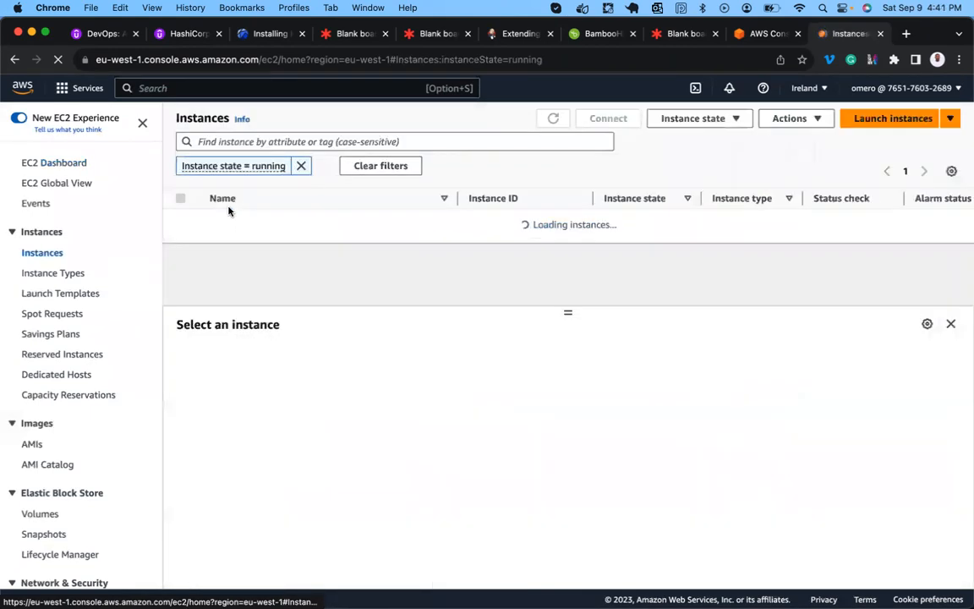
left_click(302, 165)
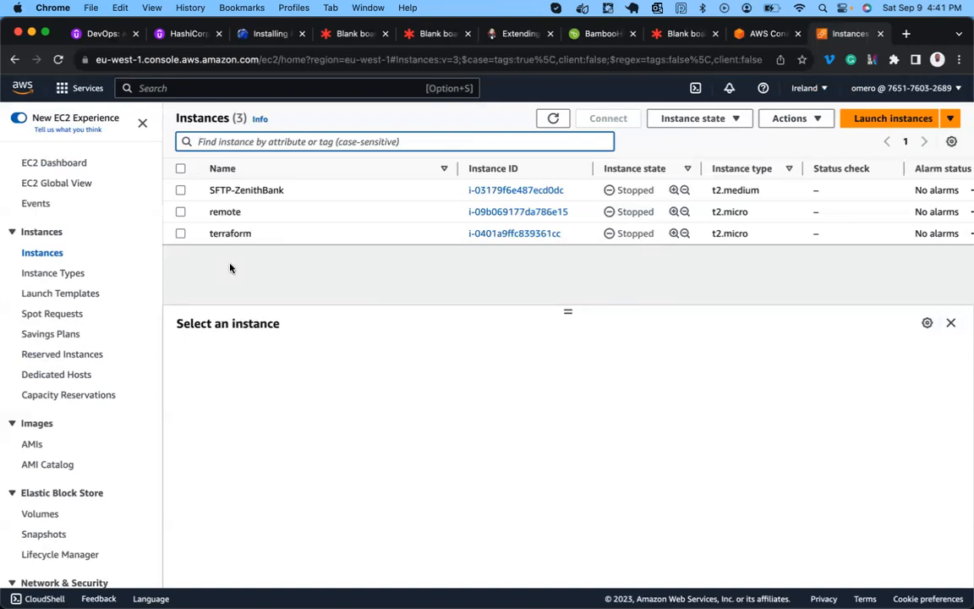
Step: Switch the region to Europe (London) eu-west-2, where EC2 lists no instances
left_click(816, 95)
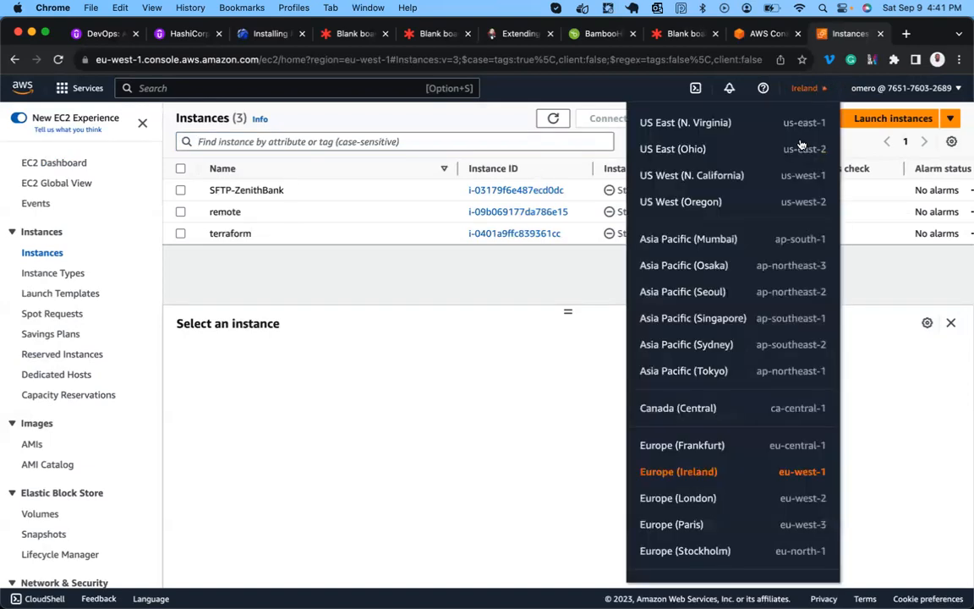
left_click(780, 501)
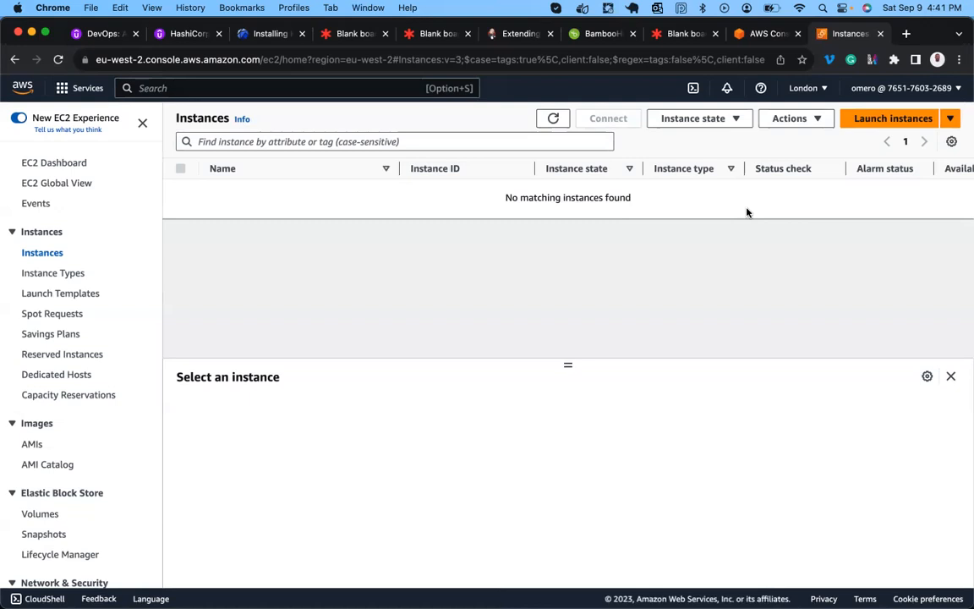
left_click(803, 88)
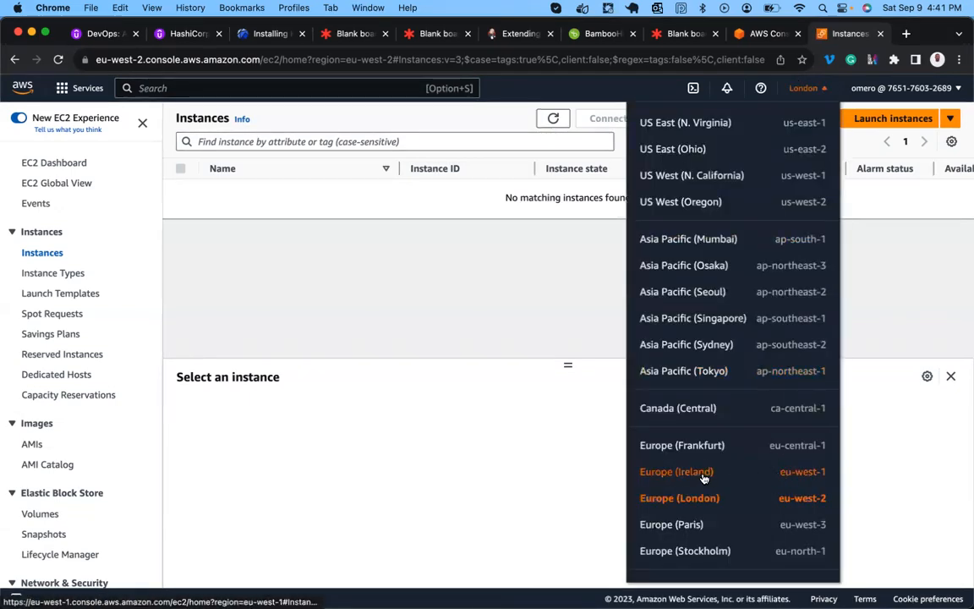
Step: Switch the region back to Europe (Ireland) and return to Console Home
left_click(676, 472)
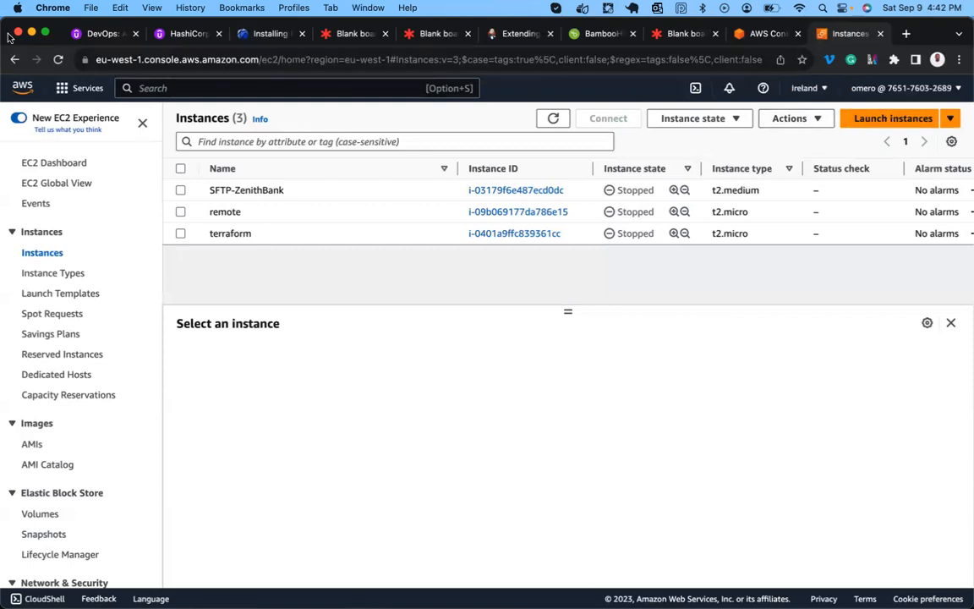
left_click(21, 89)
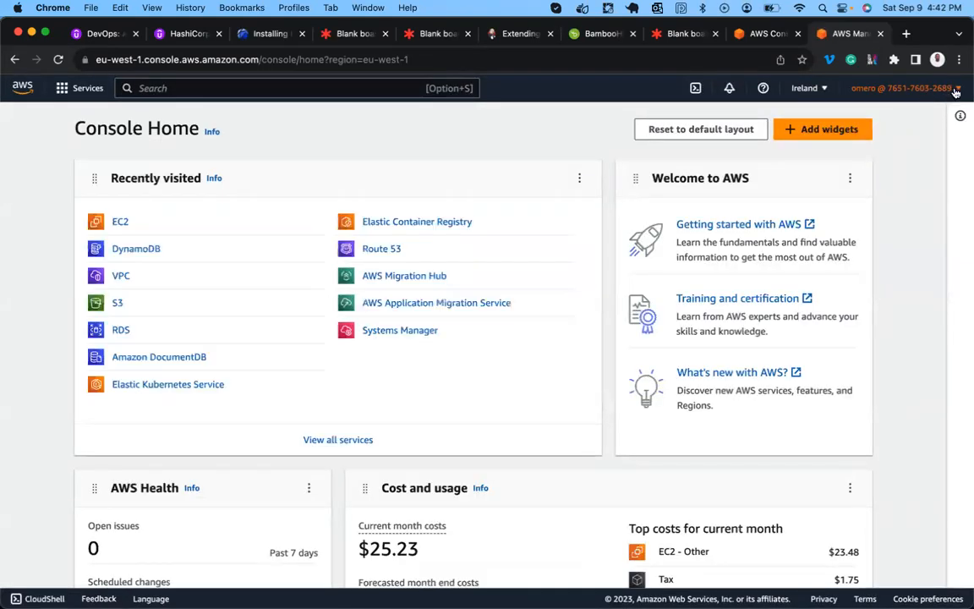
Step: View the account menu at the top right, then close it
left_click(955, 90)
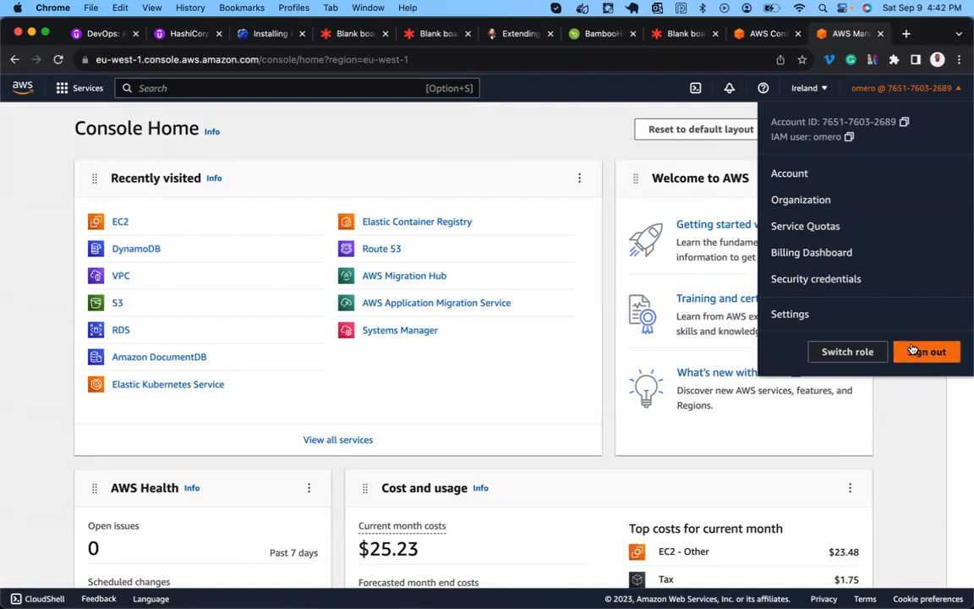
left_click(550, 127)
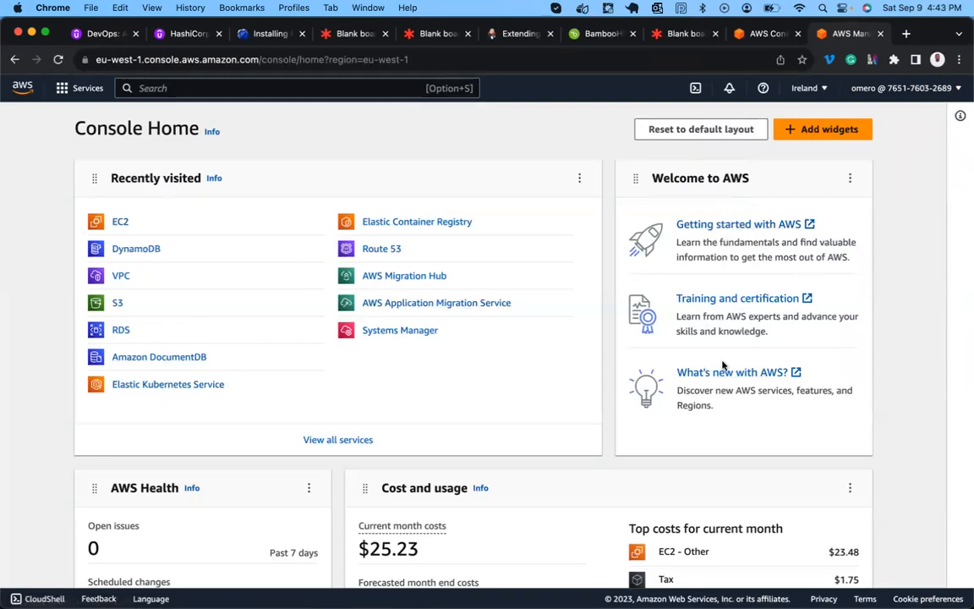
left_click(785, 227)
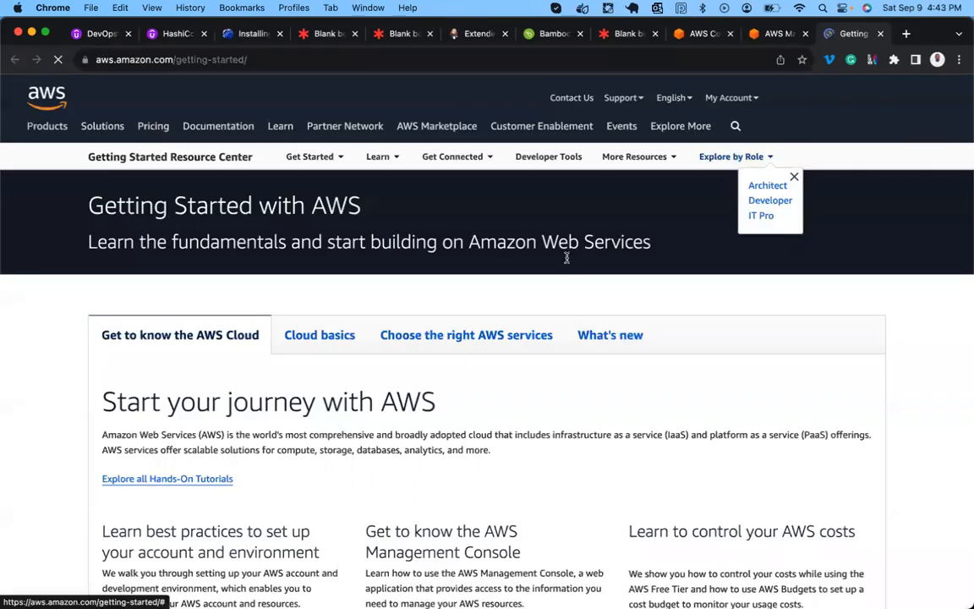
scroll(273, 397, "down", 1)
scroll(273, 397, "up", 1)
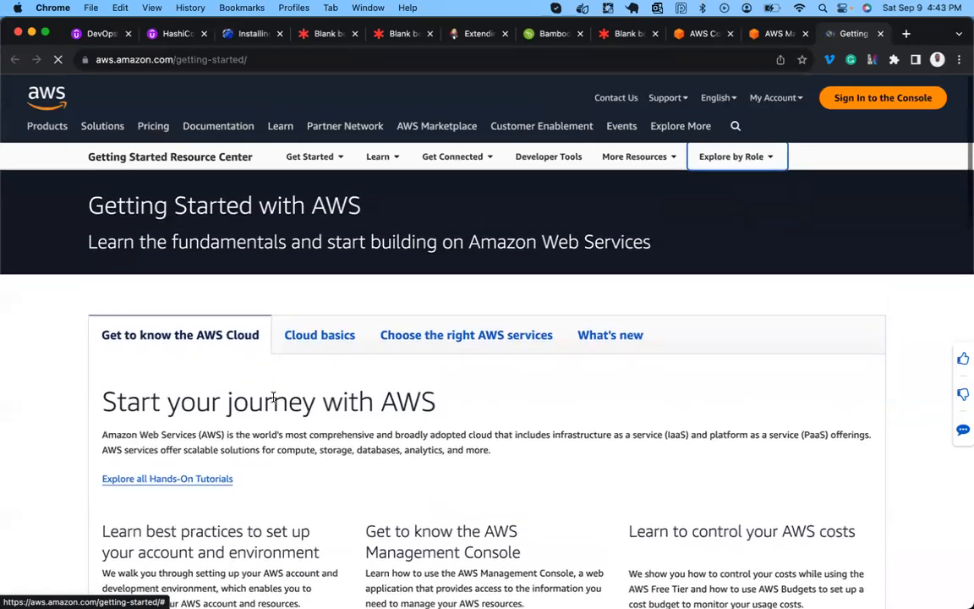
scroll(273, 397, "down", 10)
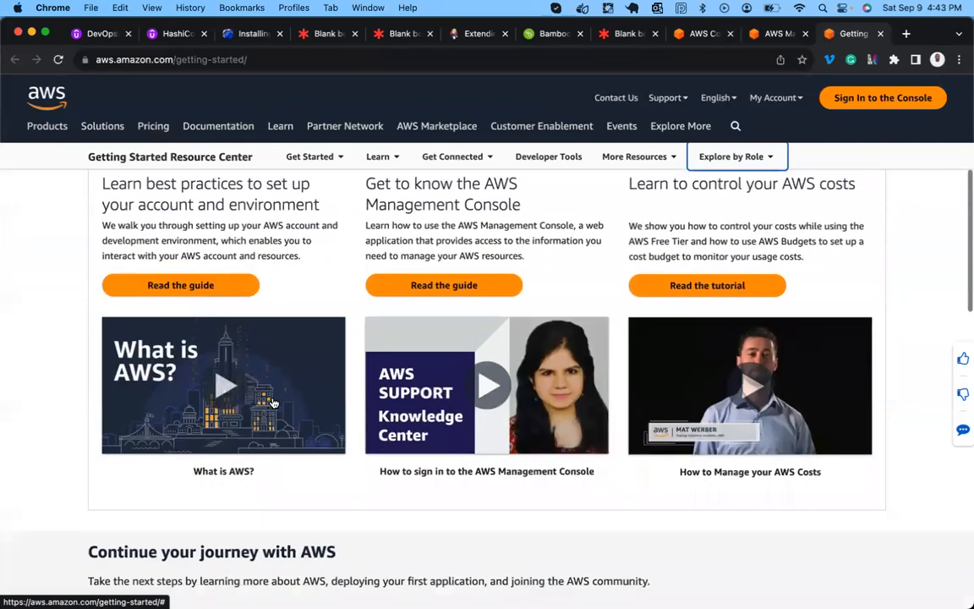
scroll(273, 402, "up", 7)
scroll(391, 324, "down", 5)
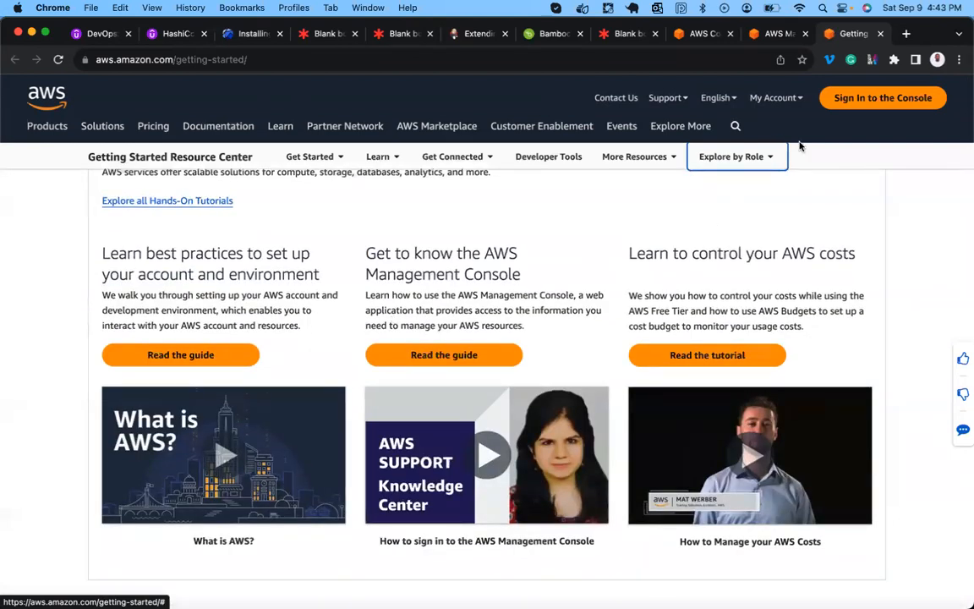
left_click(880, 34)
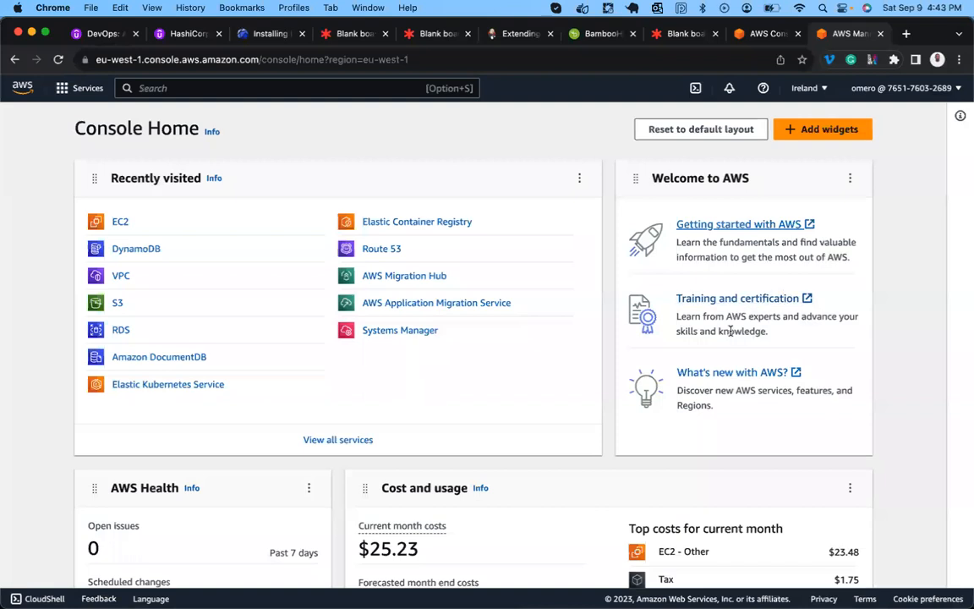
scroll(687, 355, "down", 4)
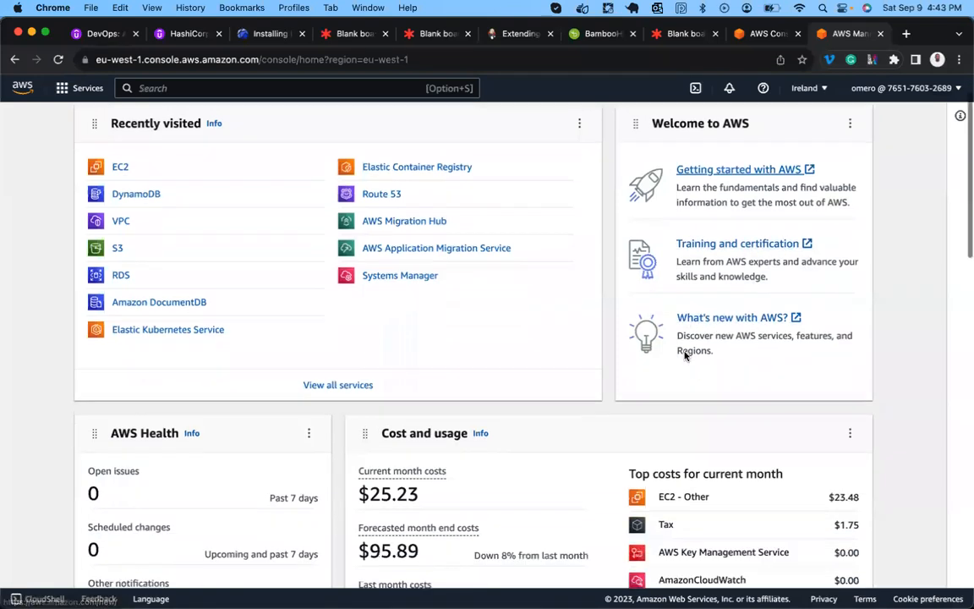
scroll(685, 351, "down", 1)
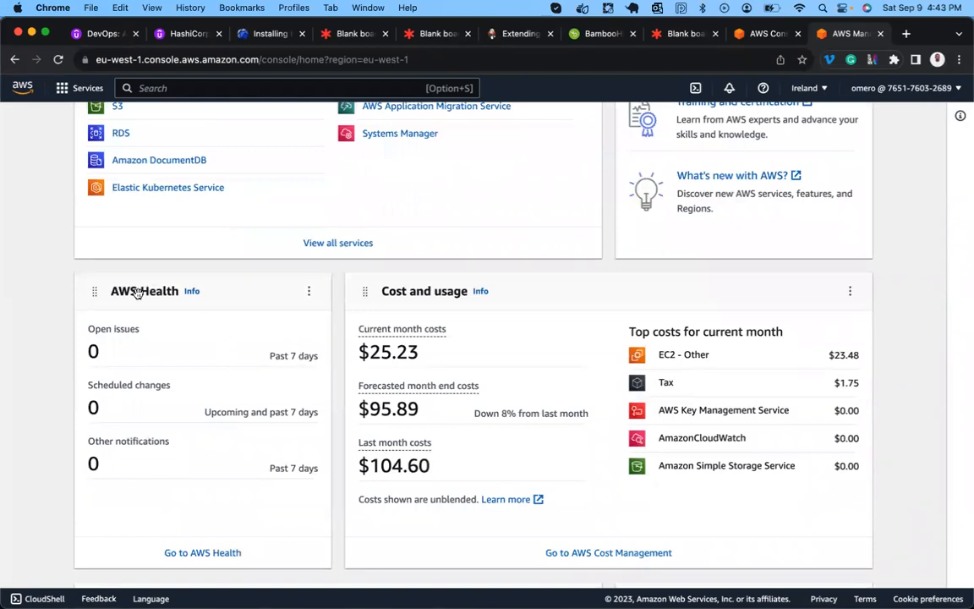
double_click(106, 330)
triple_click(125, 388)
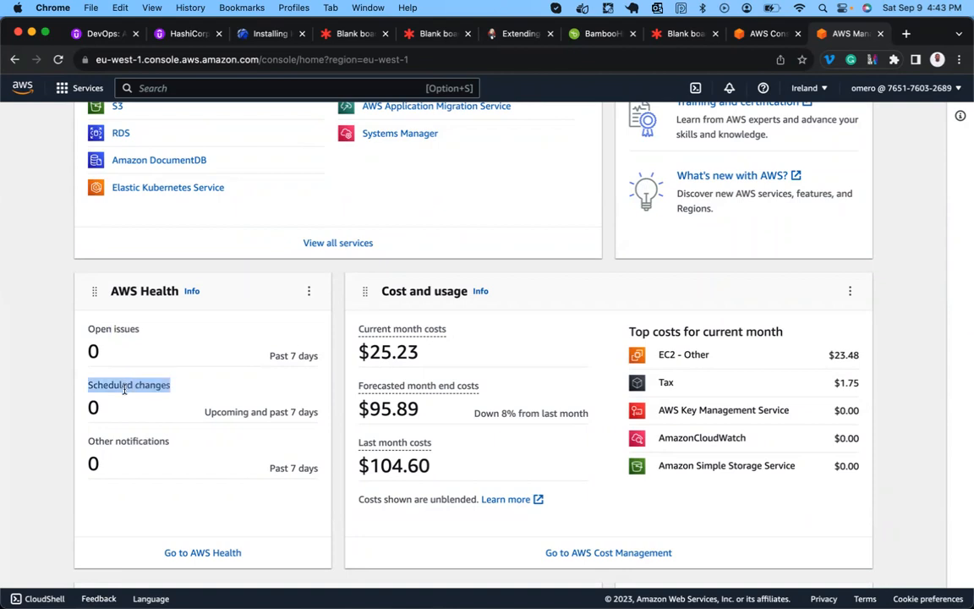
triple_click(134, 439)
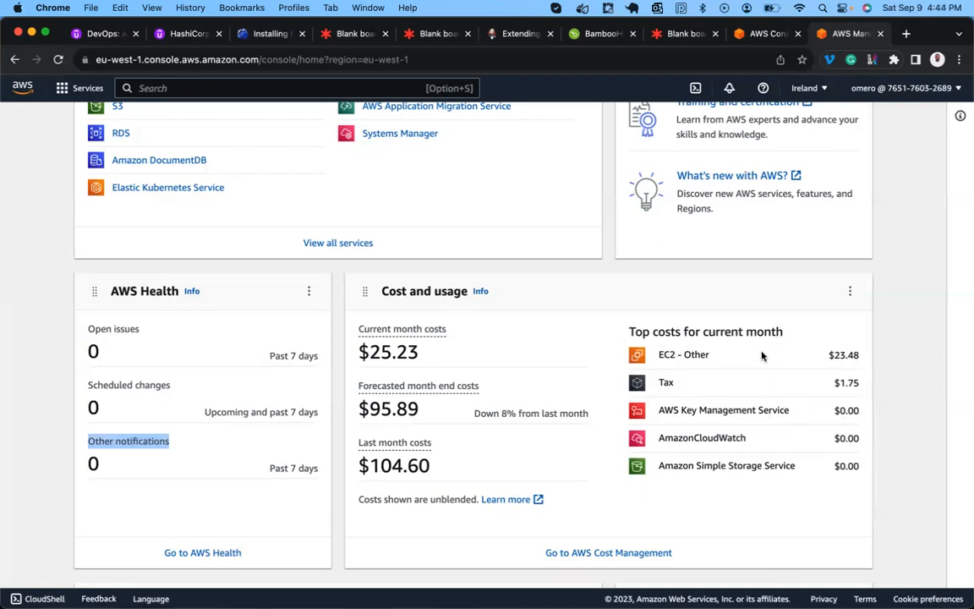
double_click(840, 354)
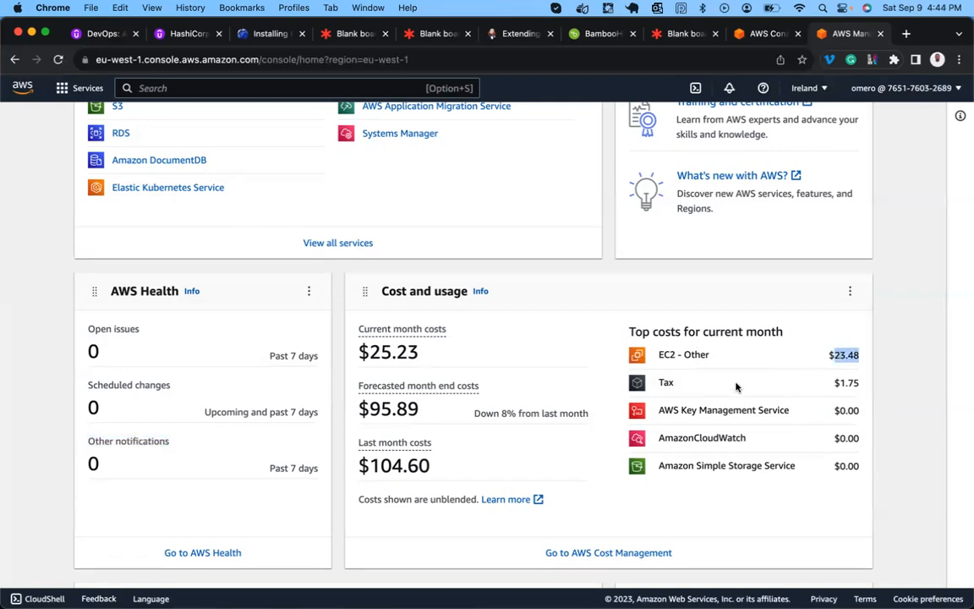
double_click(847, 382)
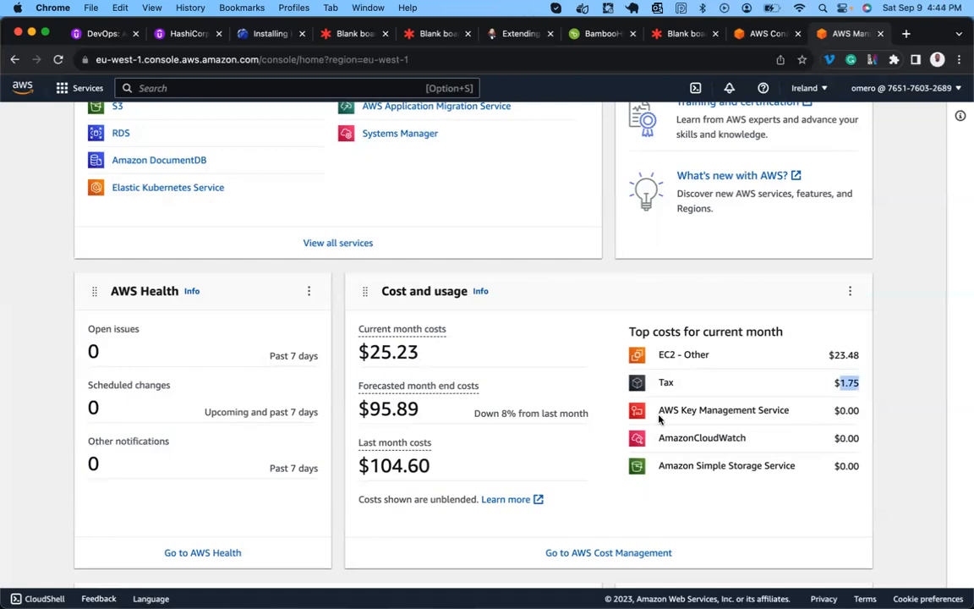
scroll(778, 450, "down", 2)
scroll(778, 452, "down", 5)
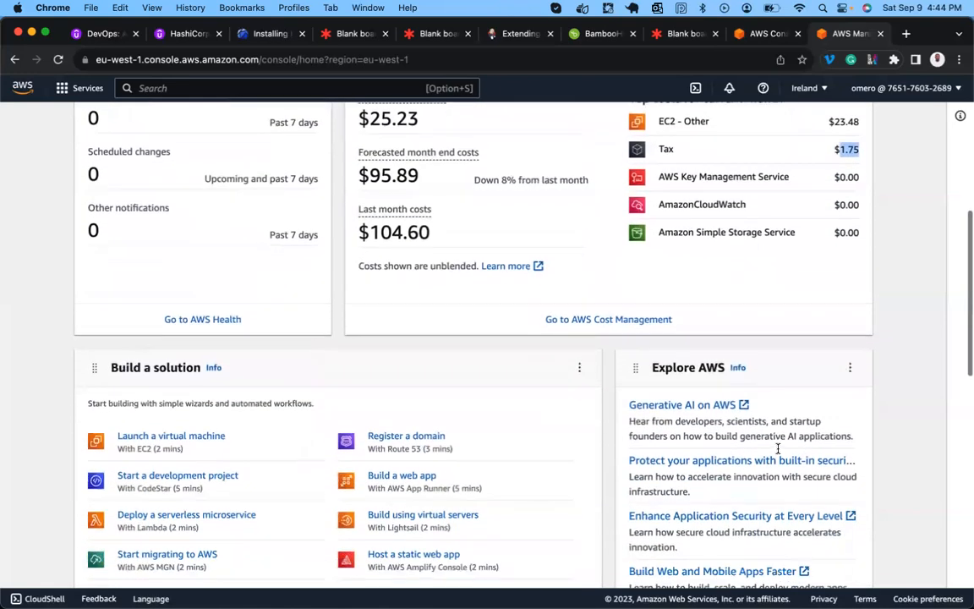
scroll(615, 414, "down", 10)
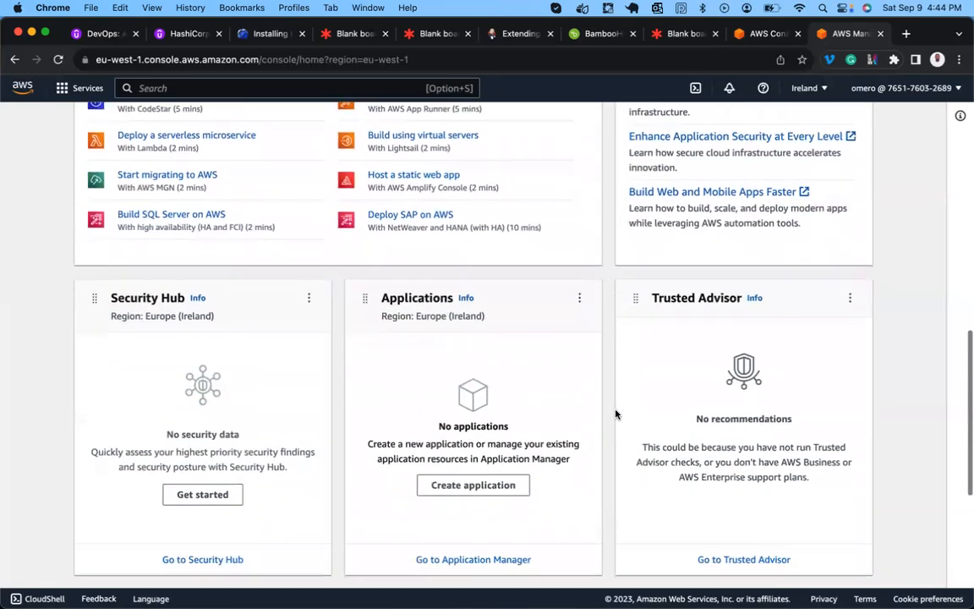
scroll(615, 414, "down", 4)
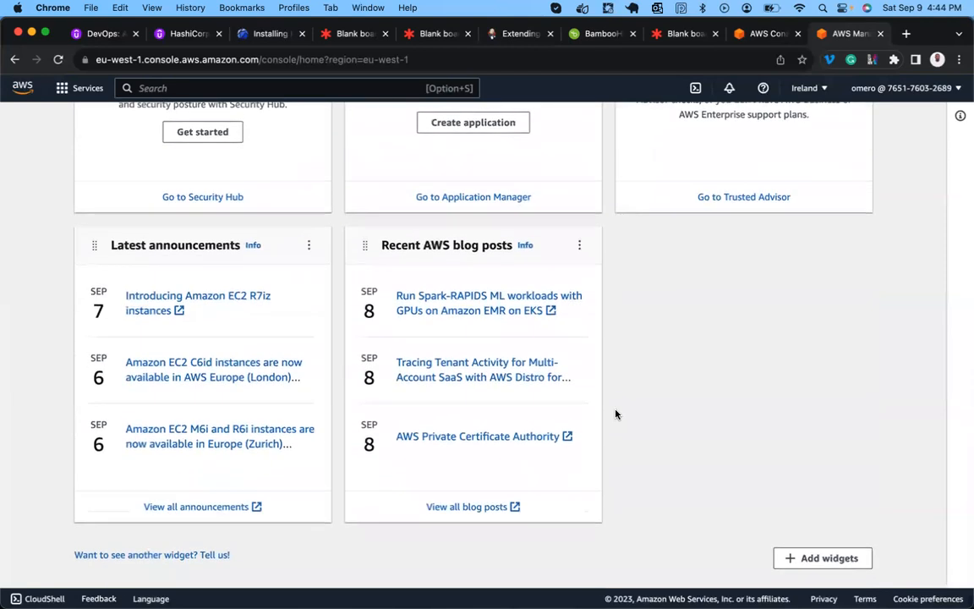
scroll(616, 414, "up", 20)
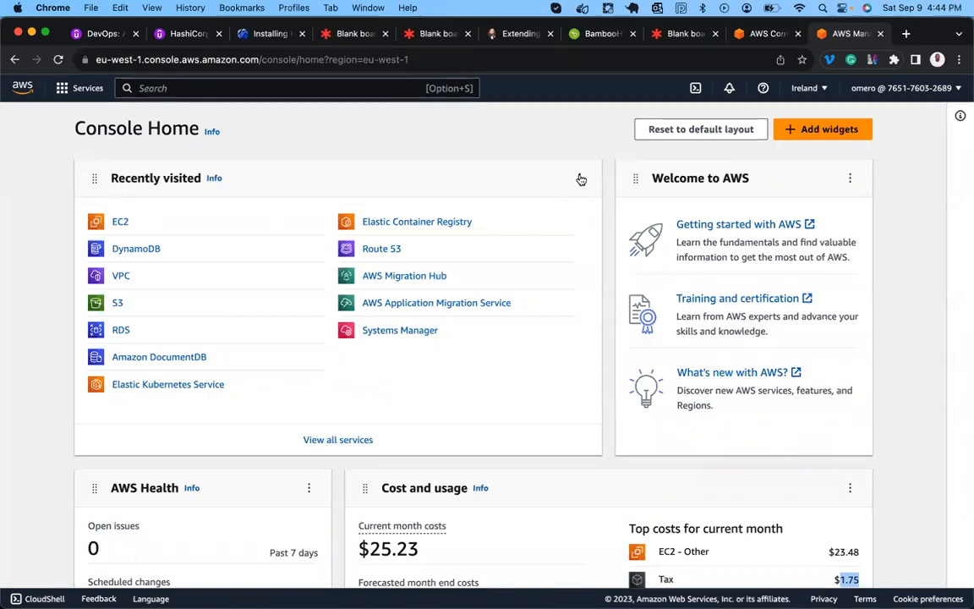
Step: Close the Sign up for AWS tab and focus the Console search bar
left_click(763, 33)
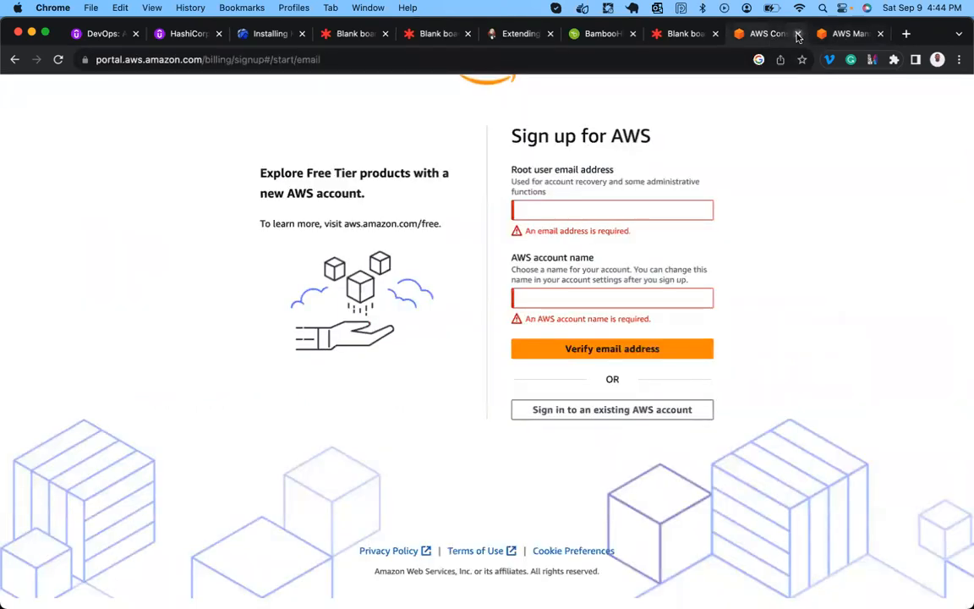
left_click(797, 34)
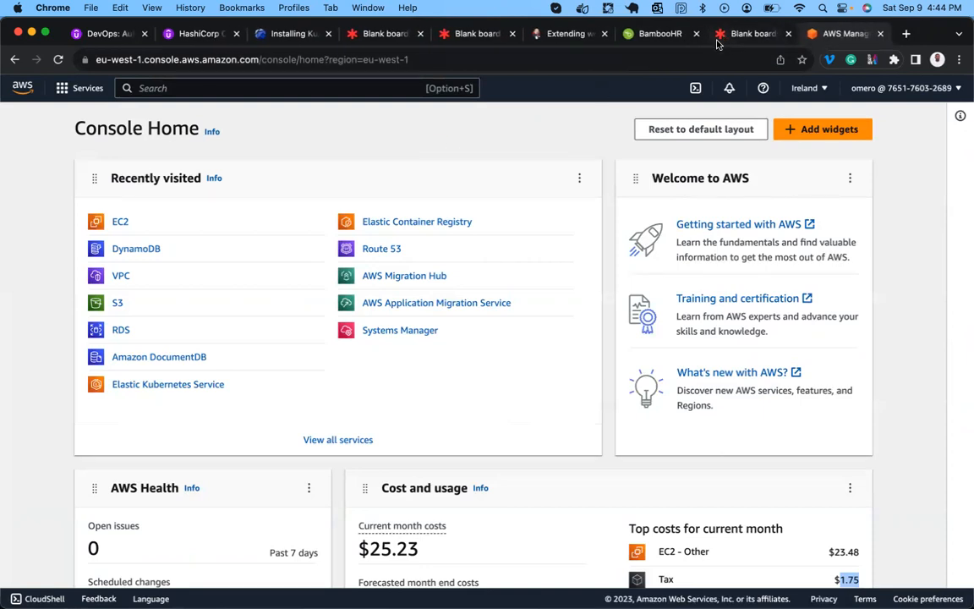
left_click(402, 90)
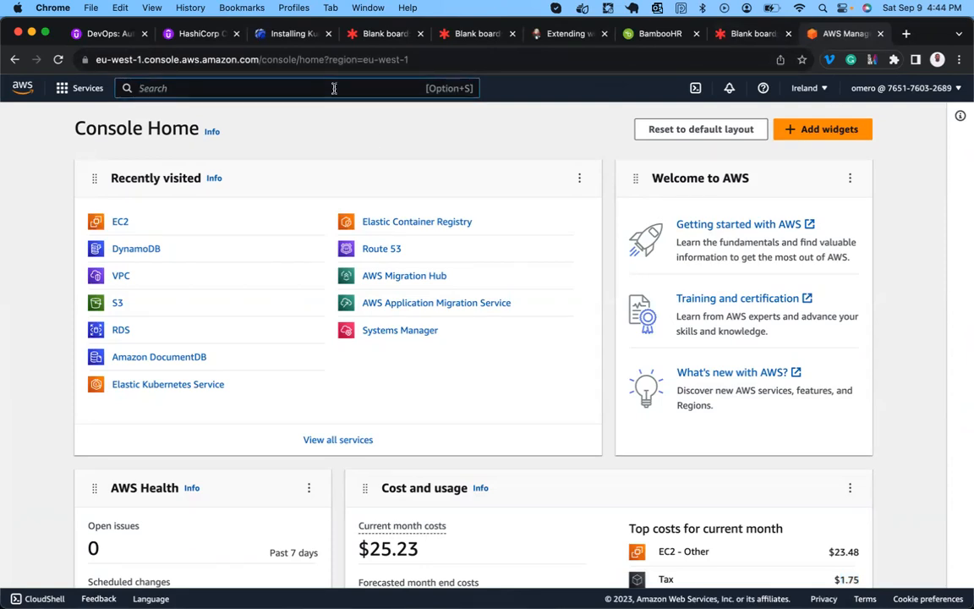
Step: Search for 'vpc', open the VPC service console, then return to the Lucidspark board
type("vpc")
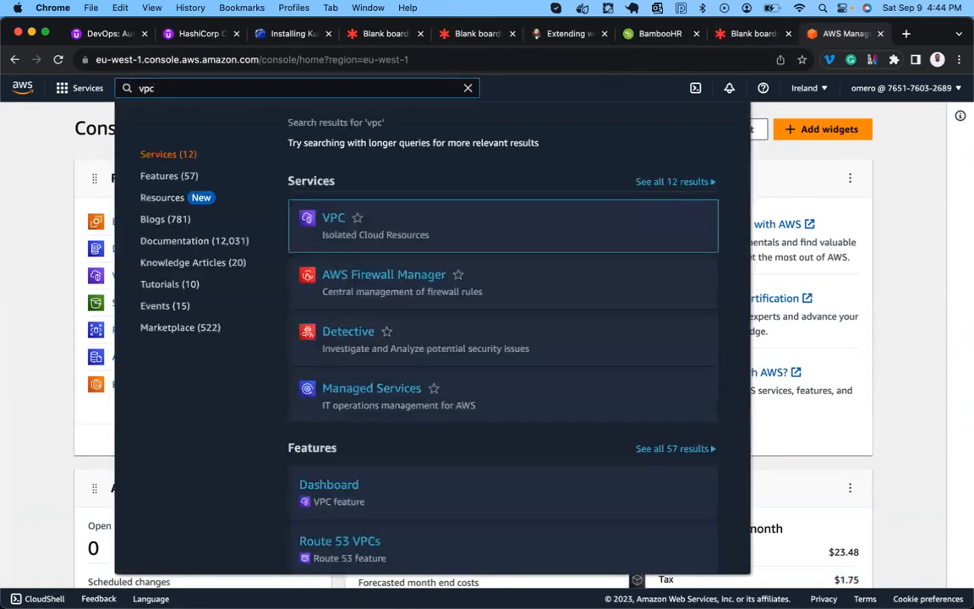
mouse_move(332, 220)
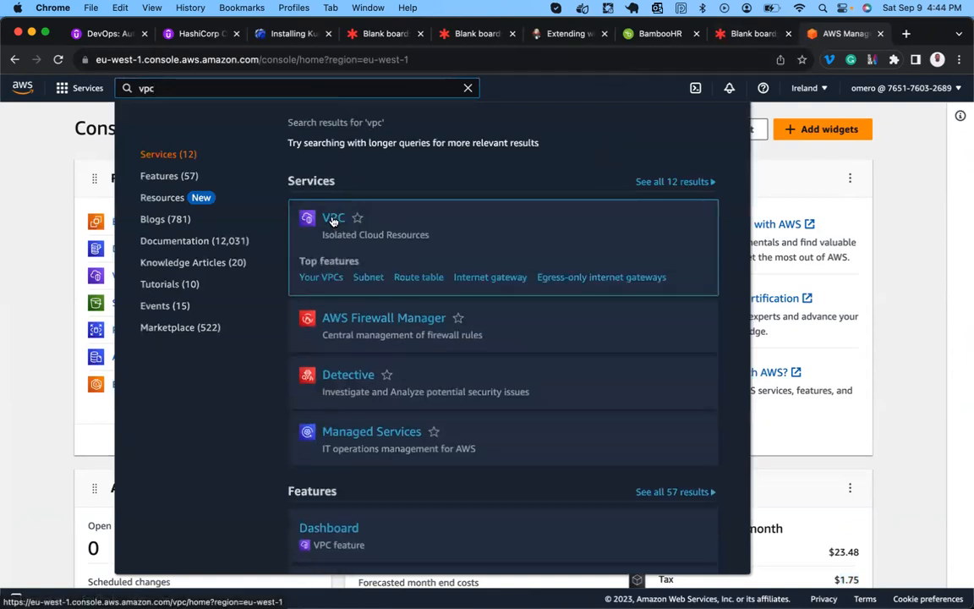
left_click(332, 220)
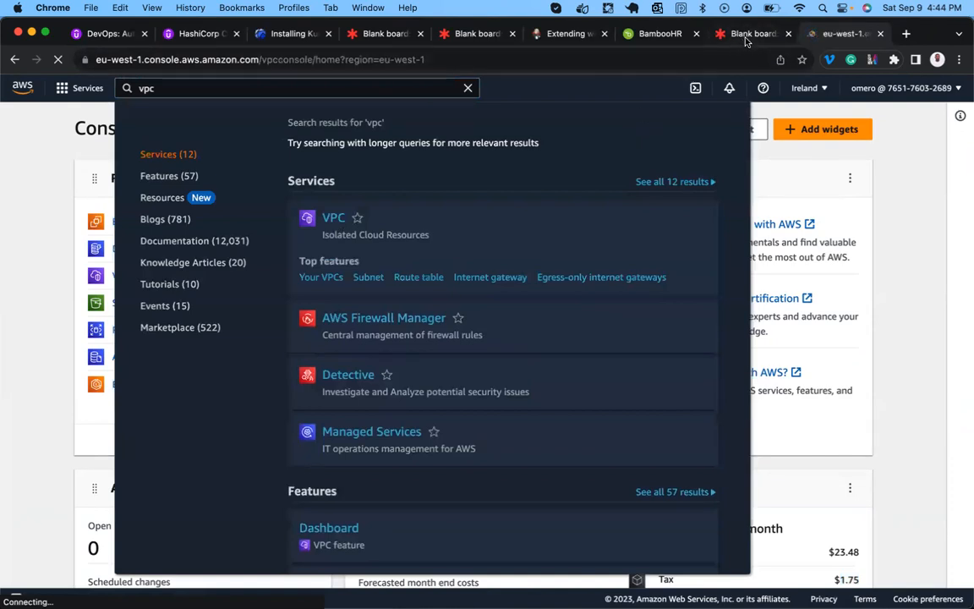
left_click(746, 34)
Step: Add a light orange sticky note reading 'VPC' below Vultr
scroll(583, 335, "down", 3)
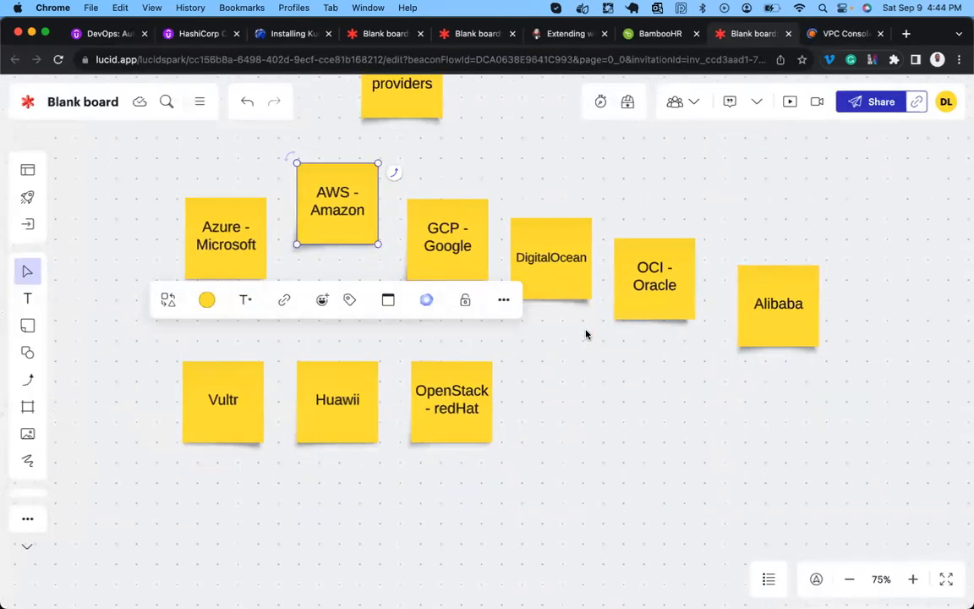
scroll(586, 335, "up", 2)
scroll(586, 335, "down", 6)
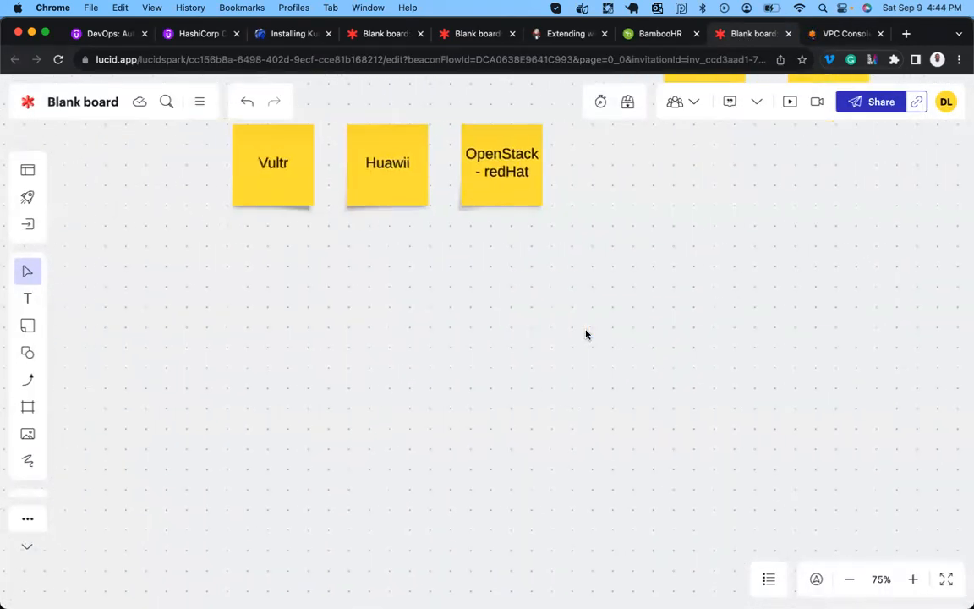
scroll(586, 335, "left", 1)
double_click(150, 328)
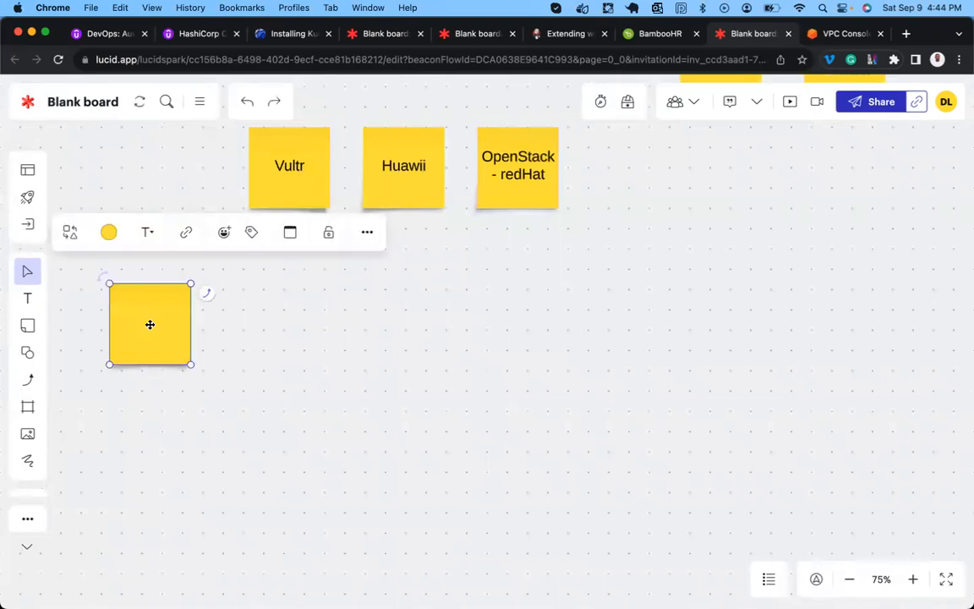
left_click(110, 231)
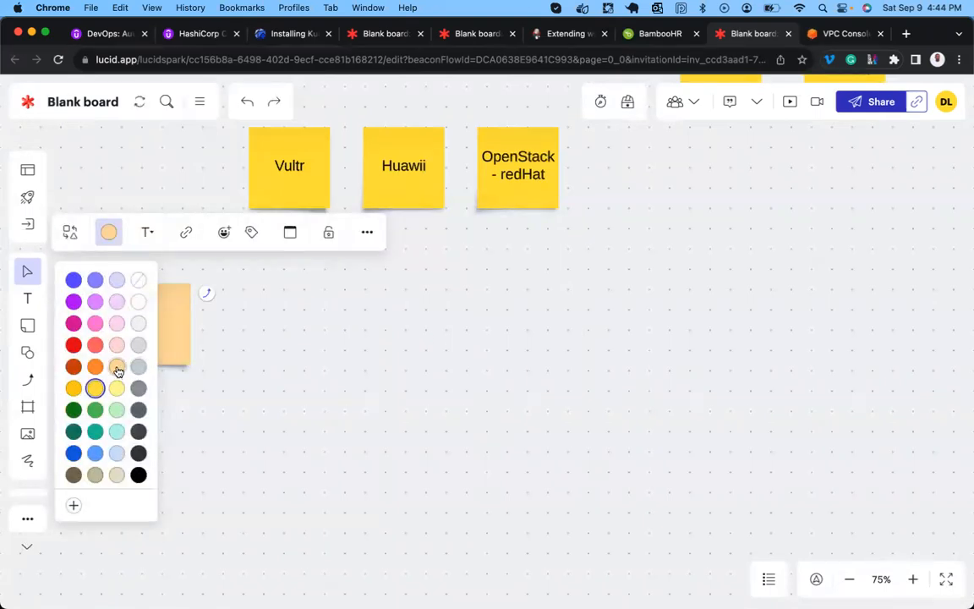
left_click(117, 366)
type("VPC")
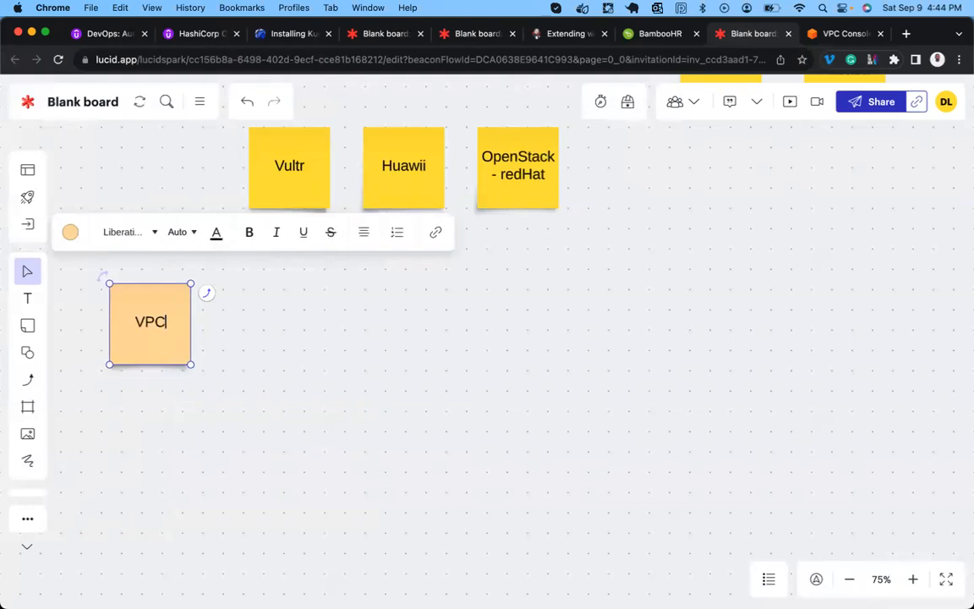
Step: Add a 10pt text label 'VPC - Virtual Private Cloud.' beside the sticky and start a new line
left_click(27, 298)
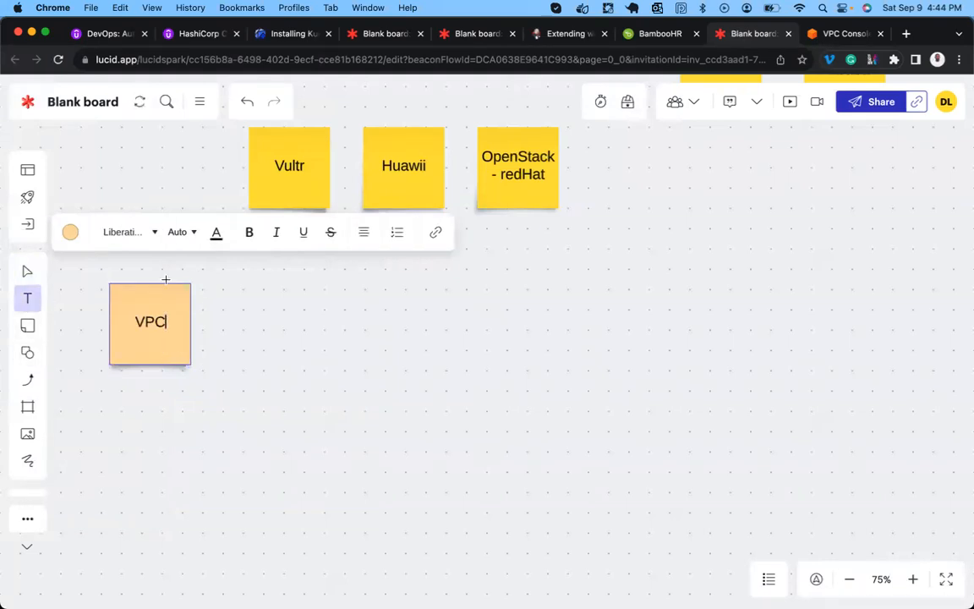
left_click(240, 302)
type("VPC")
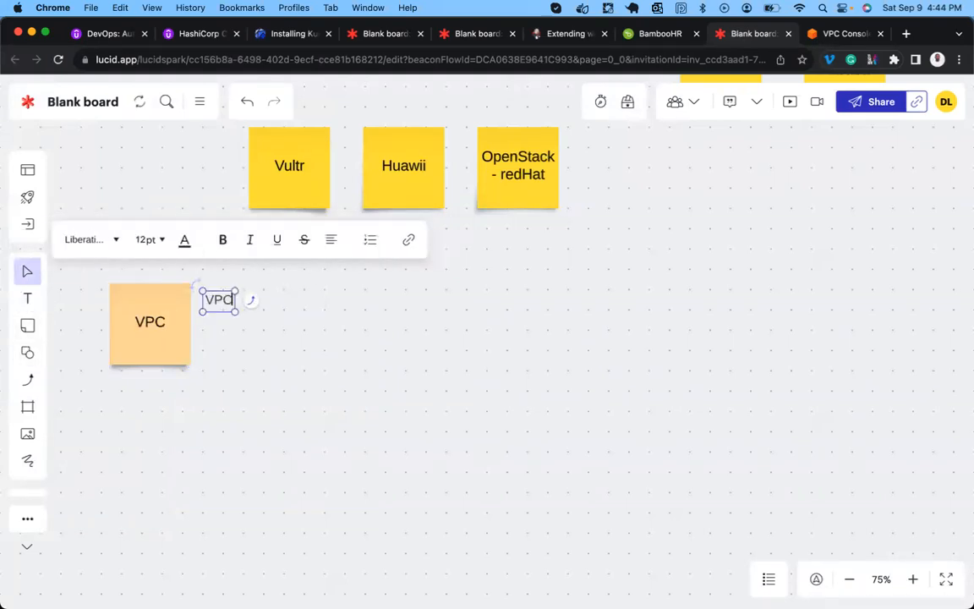
type(" - Virtual Priva")
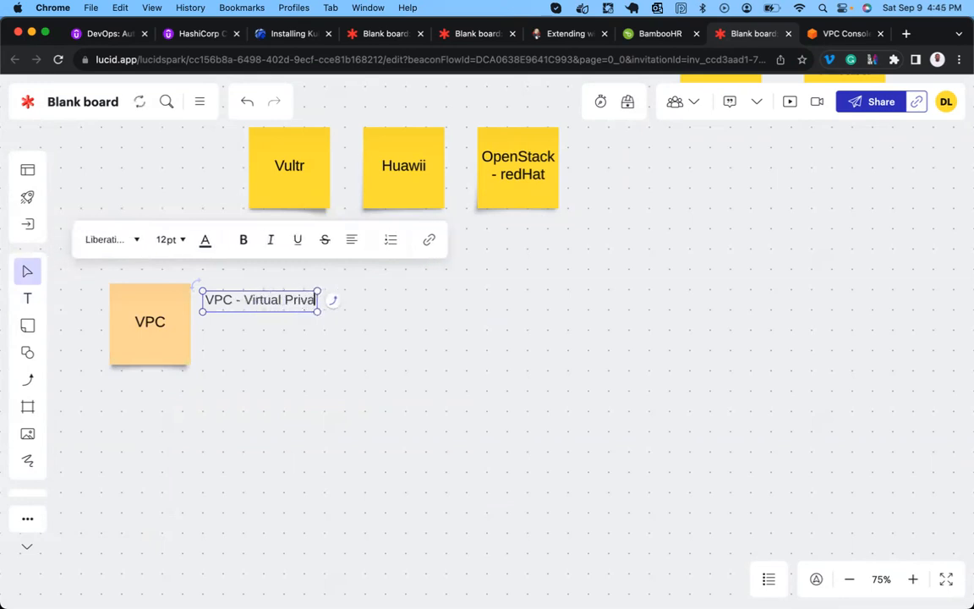
type("te Cloud")
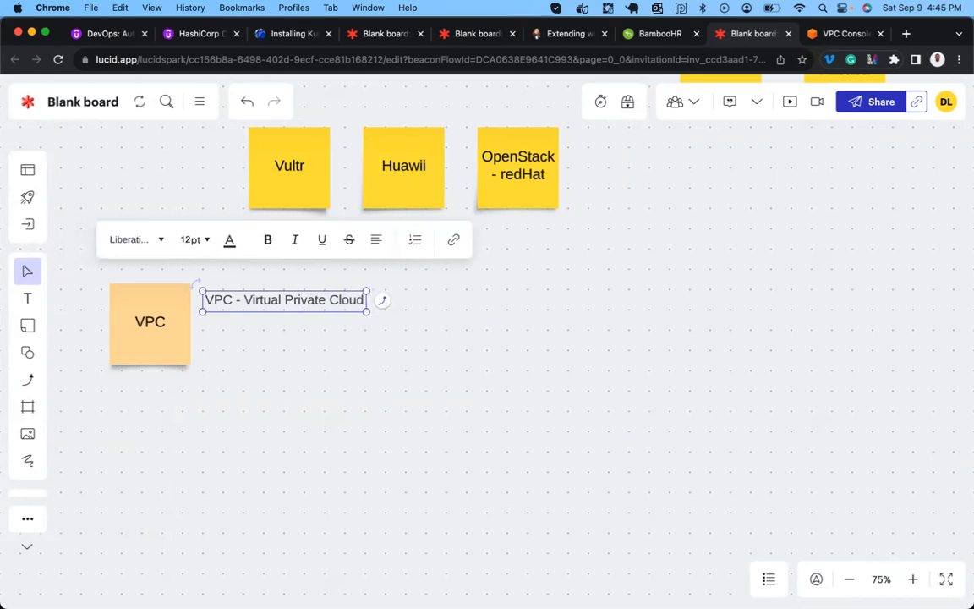
key("super+a")
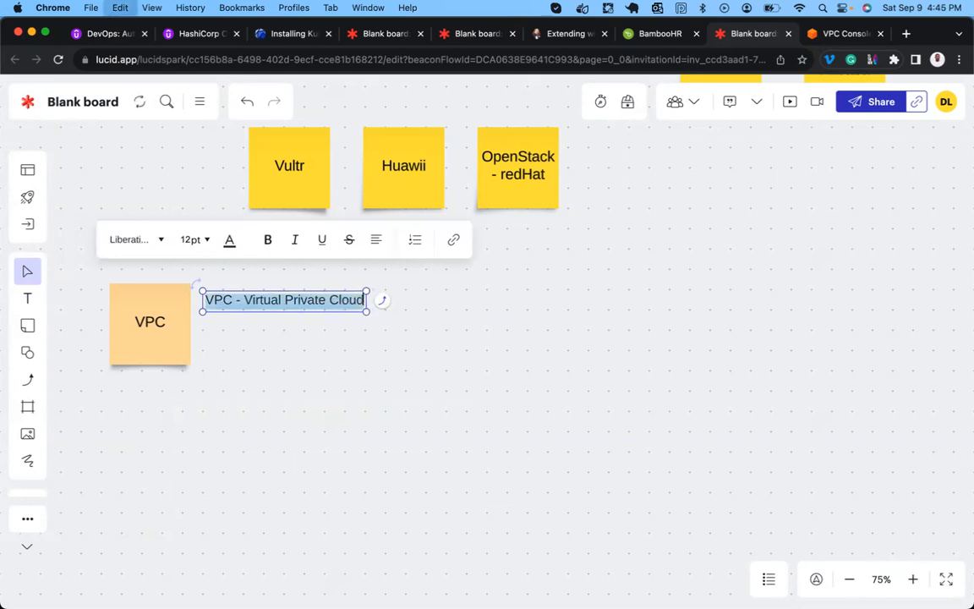
left_click(193, 240)
left_click(194, 364)
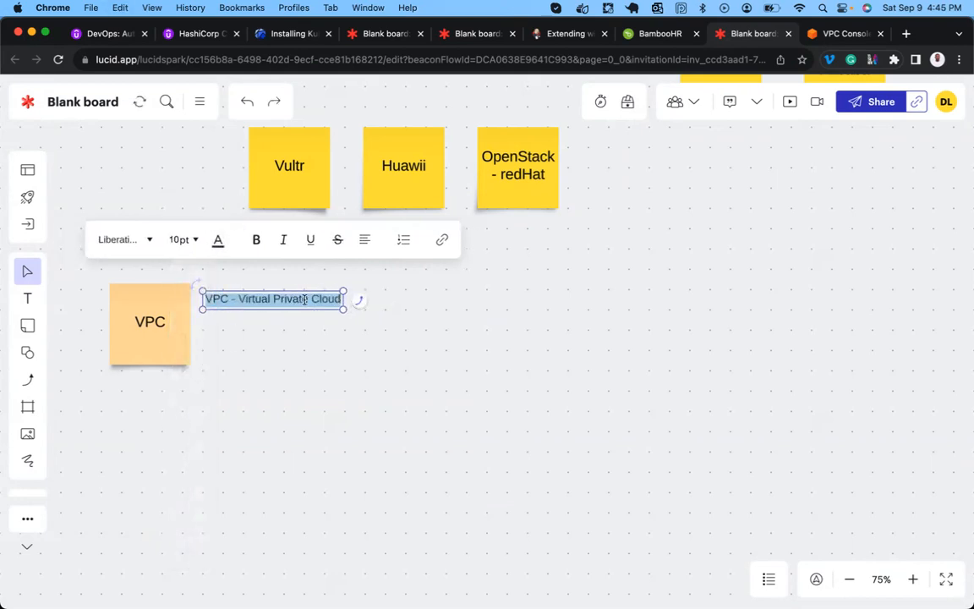
left_click(305, 300)
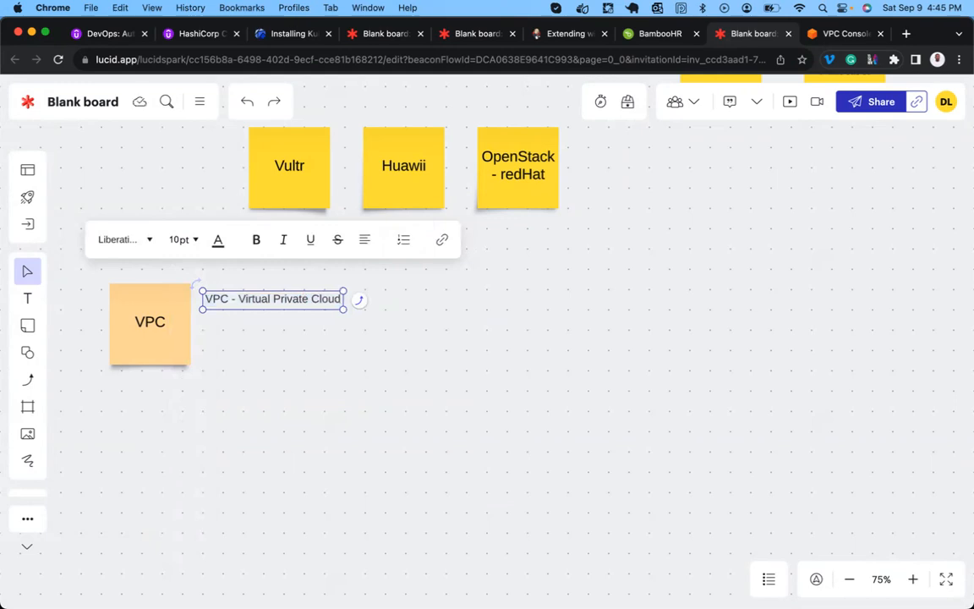
type(".")
key("Return")
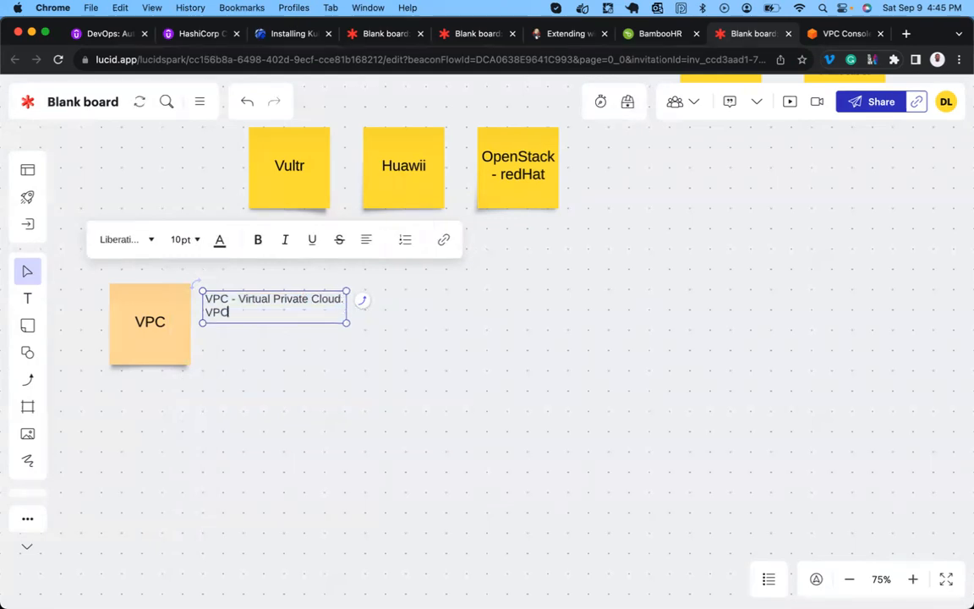
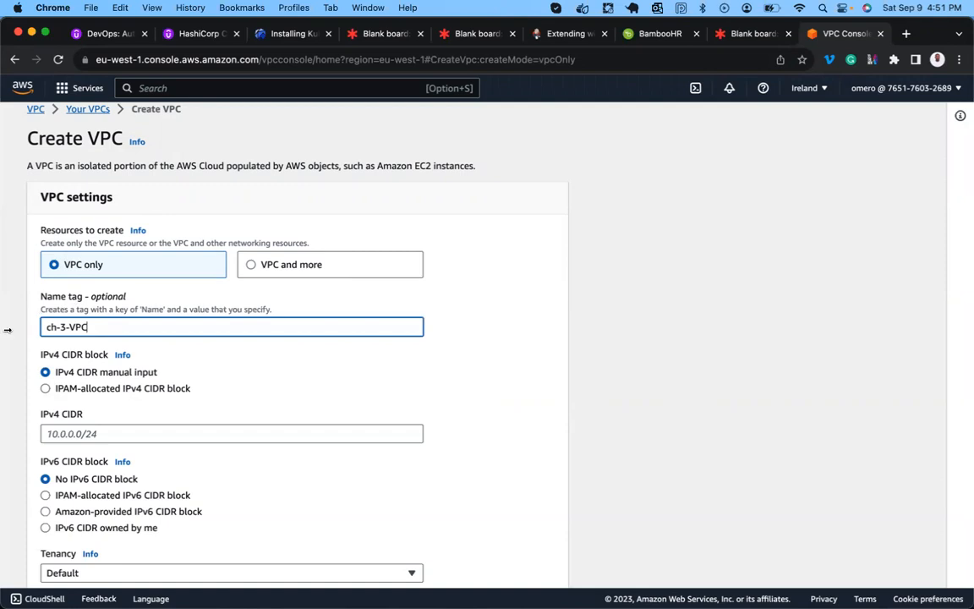
Step: Review the VPC-only Create VPC form for ch-3-VPC, then start a new browser tab
scroll(65, 389, "down", 2)
scroll(65, 389, "down", 4)
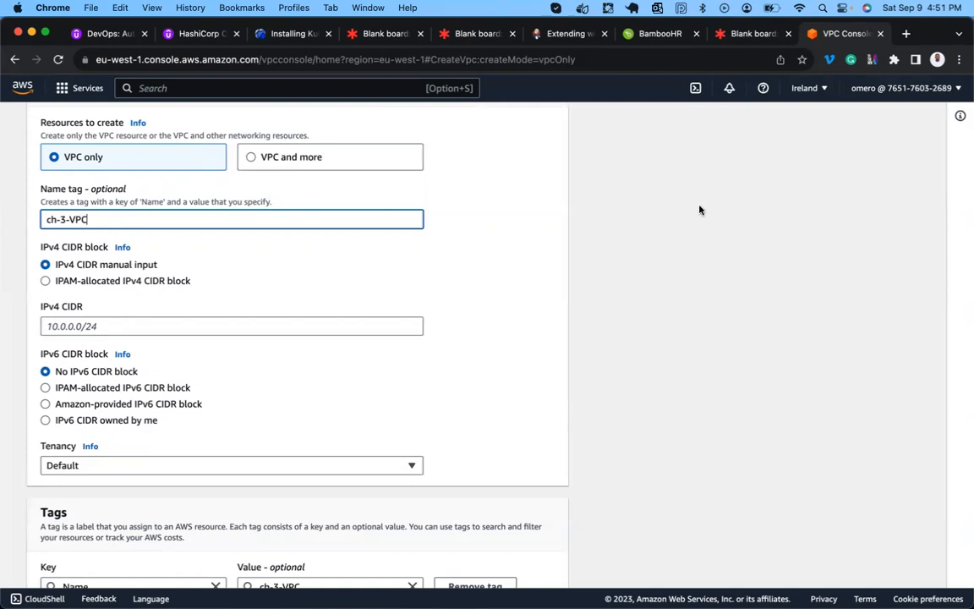
left_click(906, 34)
Step: Load the Google home page, clear the stray CIDR search text, and return to Lucidspark
type("go")
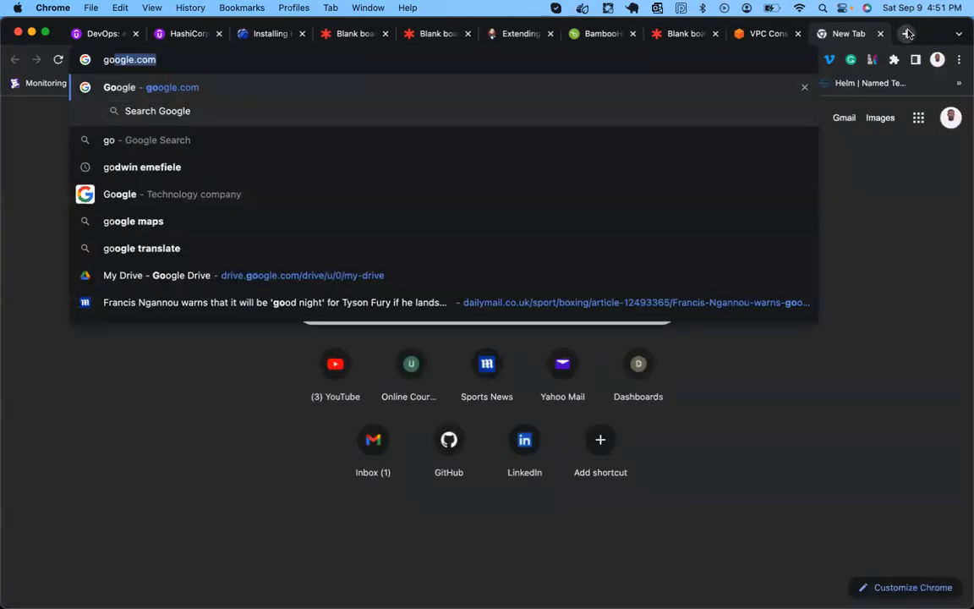
key("Return")
type("ClDR")
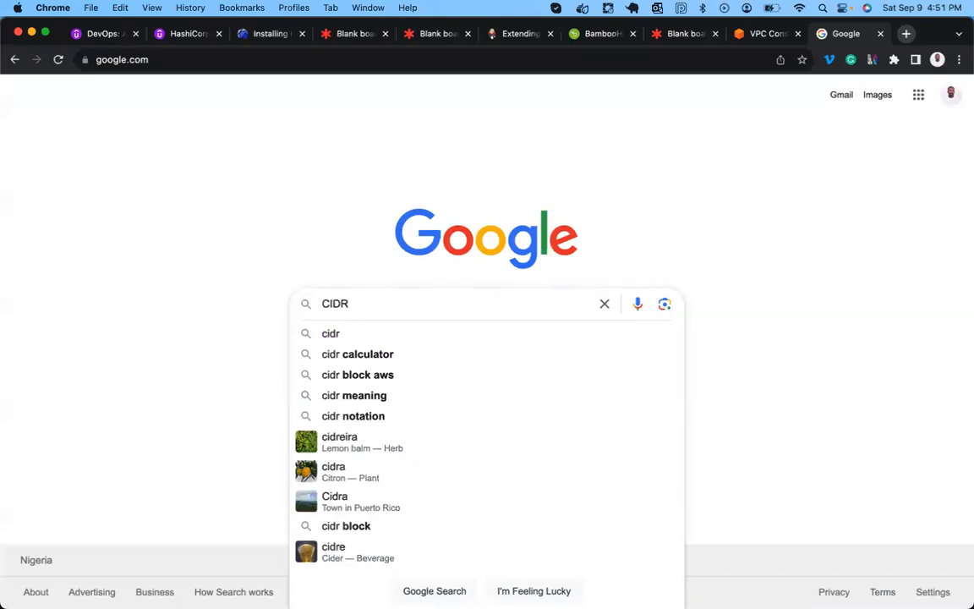
key("BackSpace")
key("BackSpace")
key("BackSpace")
key("BackSpace")
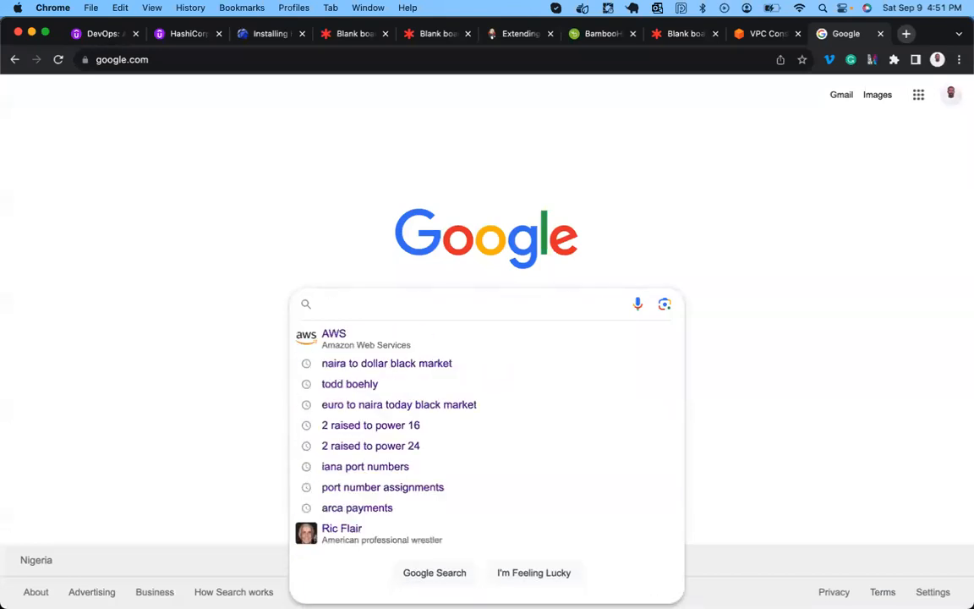
key("ctrl+super+q")
left_click(653, 35)
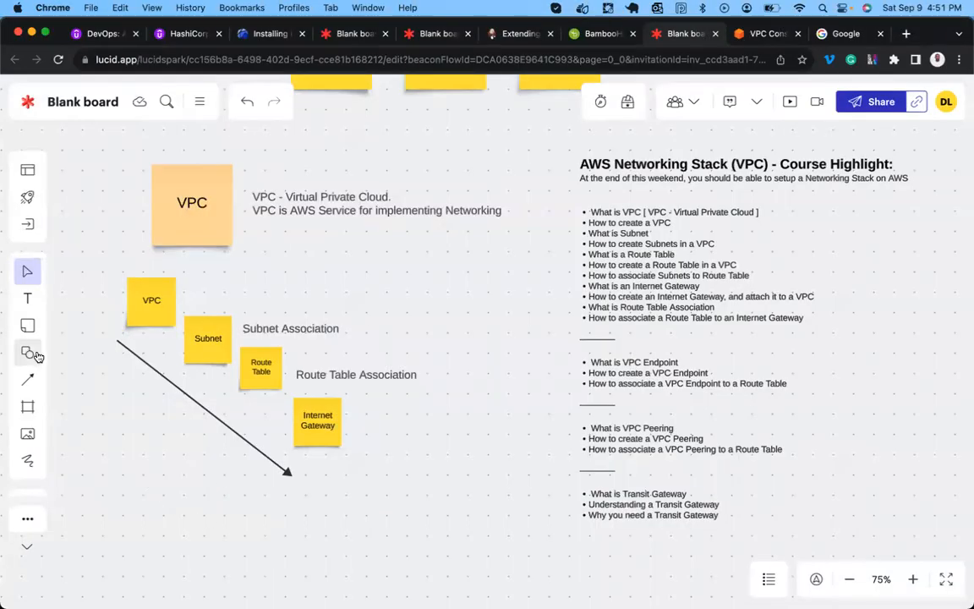
Step: Add a text note 'CIDR - Classless Inter-domain Routing' at the board's bottom-left
left_click(27, 299)
left_click(112, 547)
type("CIDR - Classles")
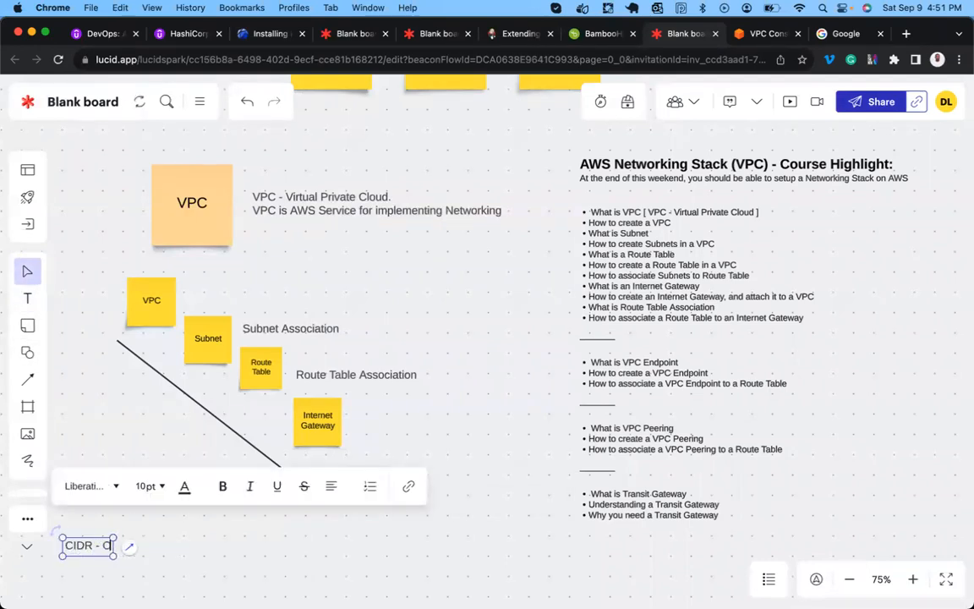
type("s")
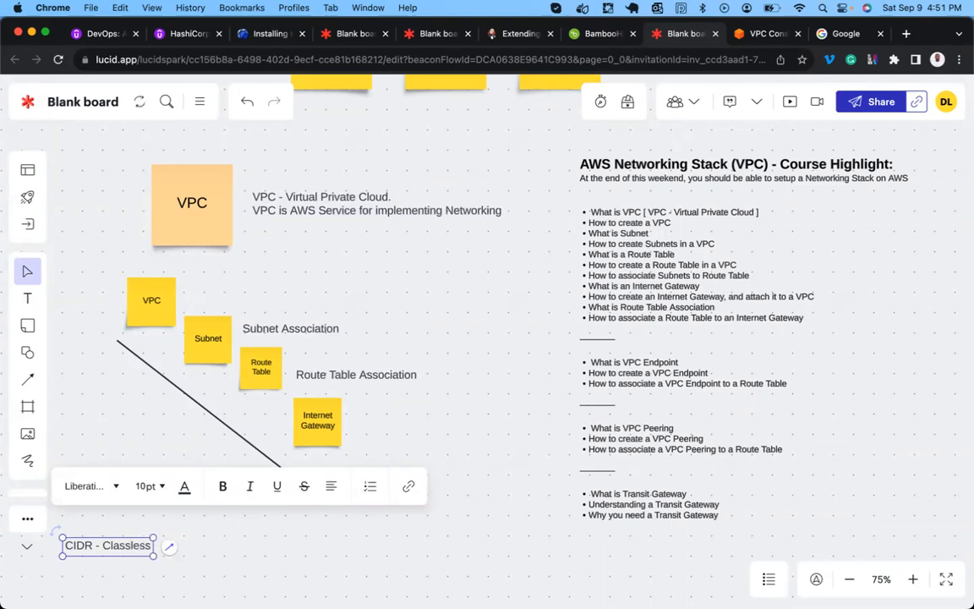
type(" Inter-dom")
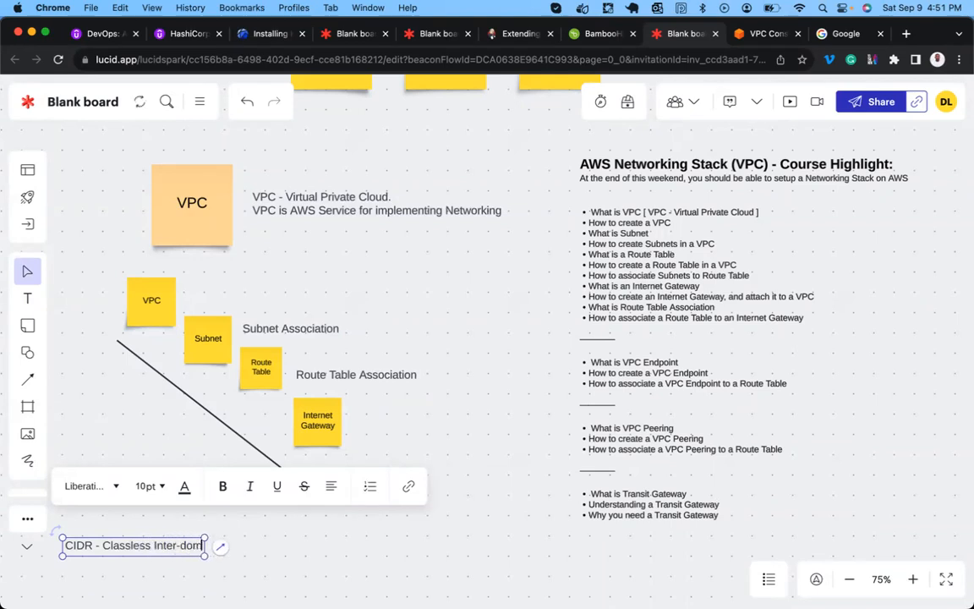
type("ain Routing")
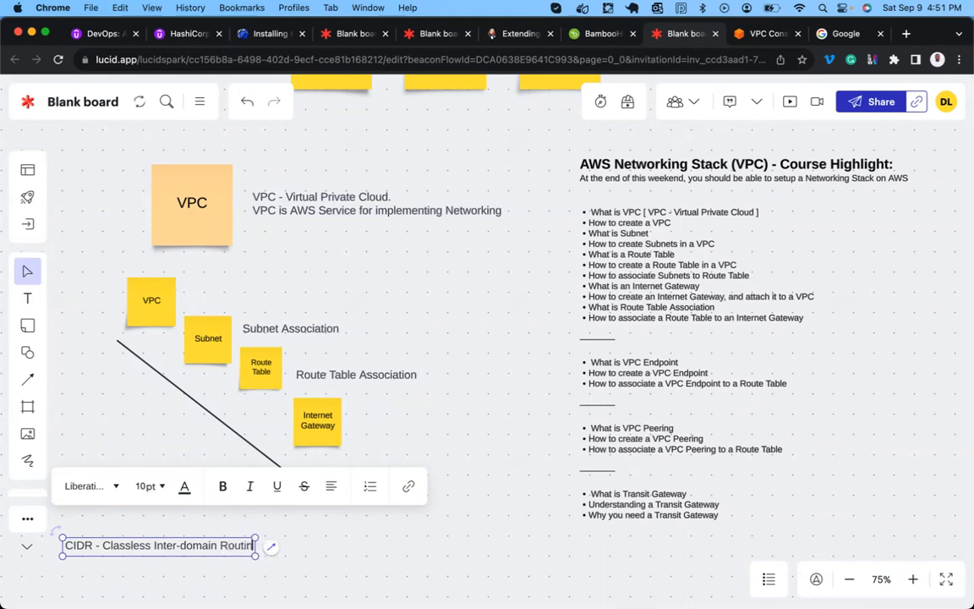
left_click(844, 34)
Step: Search Google for 'CIDR', then go back to the ch-3-VPC Create VPC form
type("CIDR")
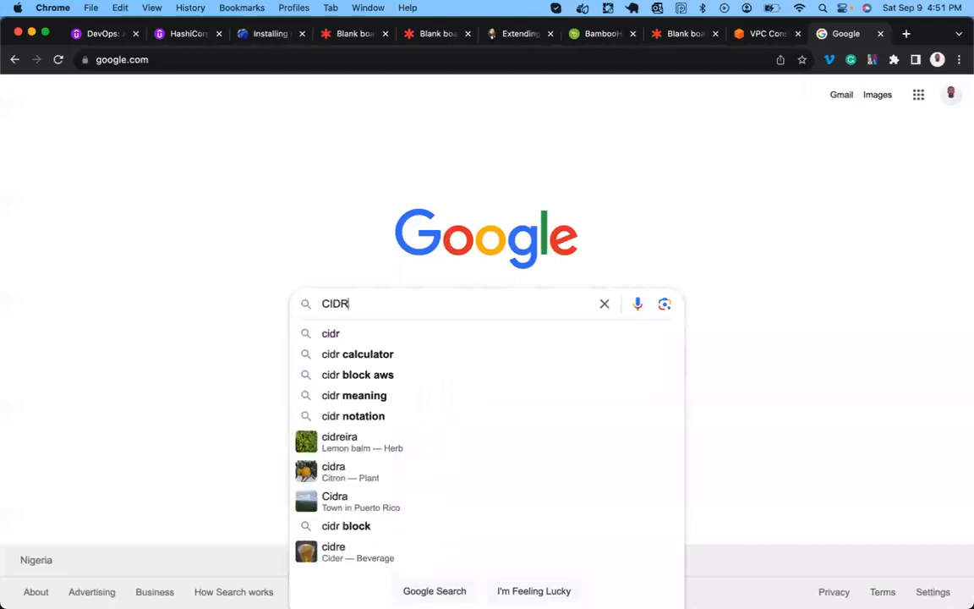
key("Return")
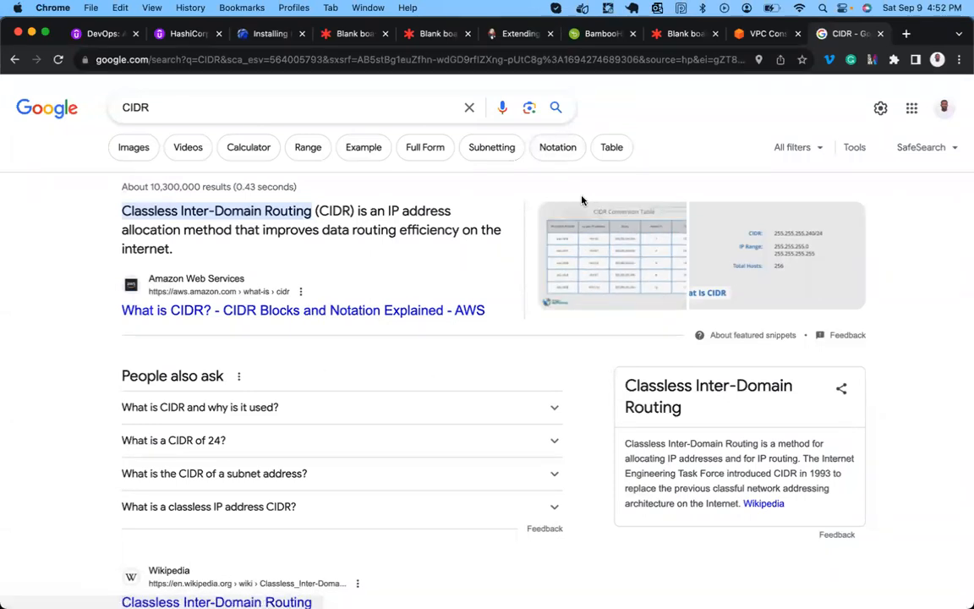
left_click(750, 37)
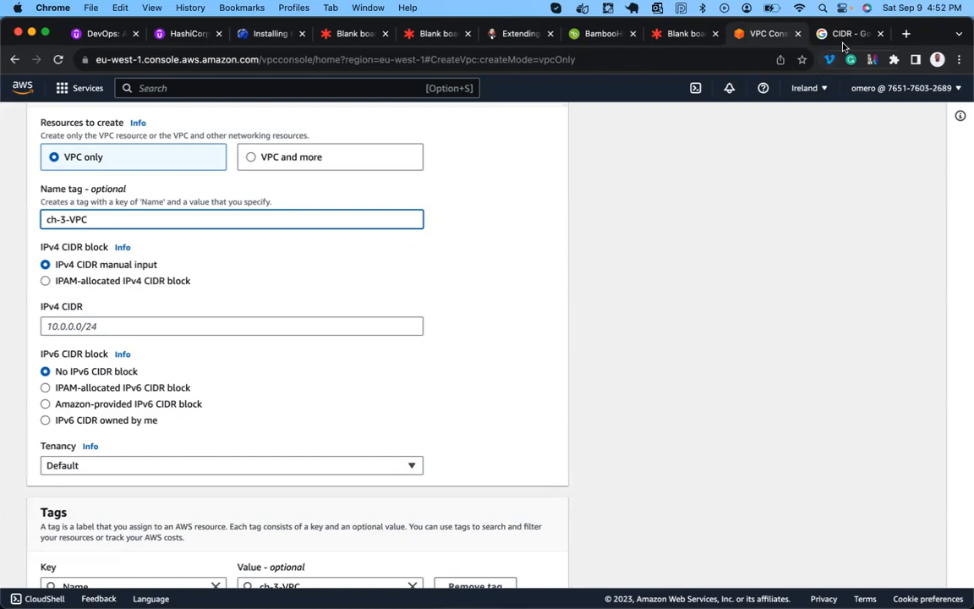
Step: Append the line 'It is the IP address that defines the networking stack' to the CIDR note
left_click(684, 34)
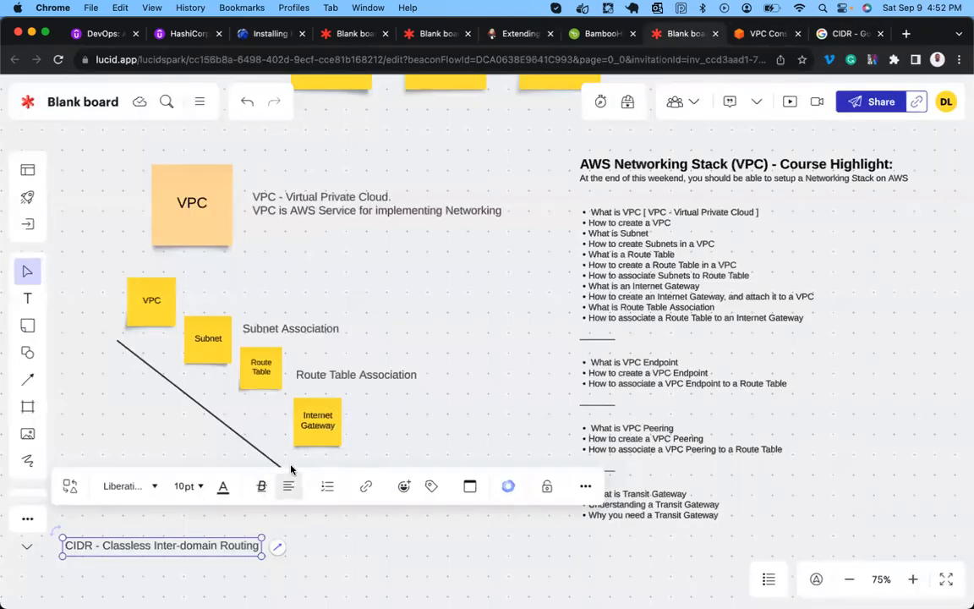
left_click(259, 553)
left_click(258, 548)
double_click(258, 548)
left_click(258, 548)
key("Return")
type("It is the IP")
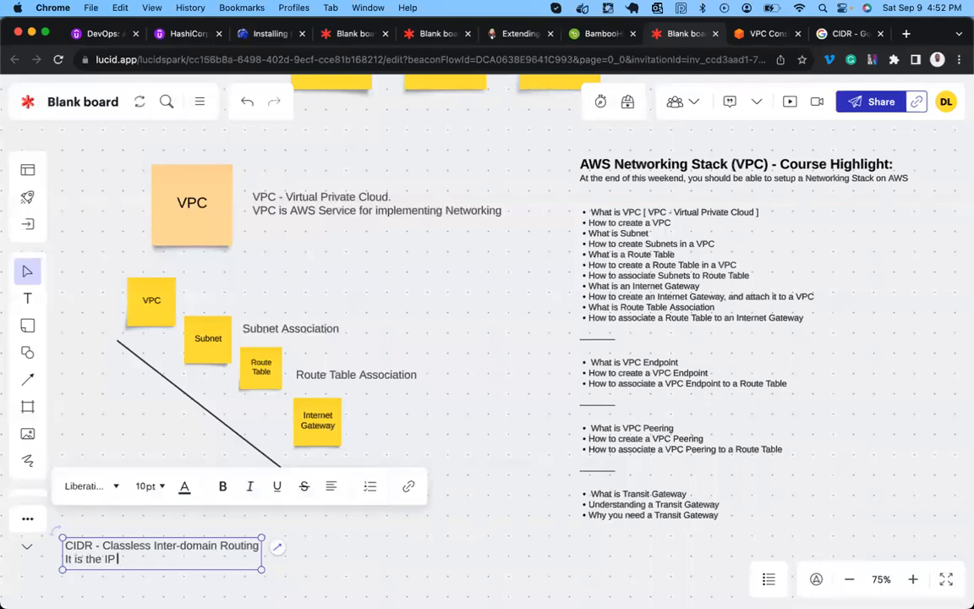
type(" address that defines the ")
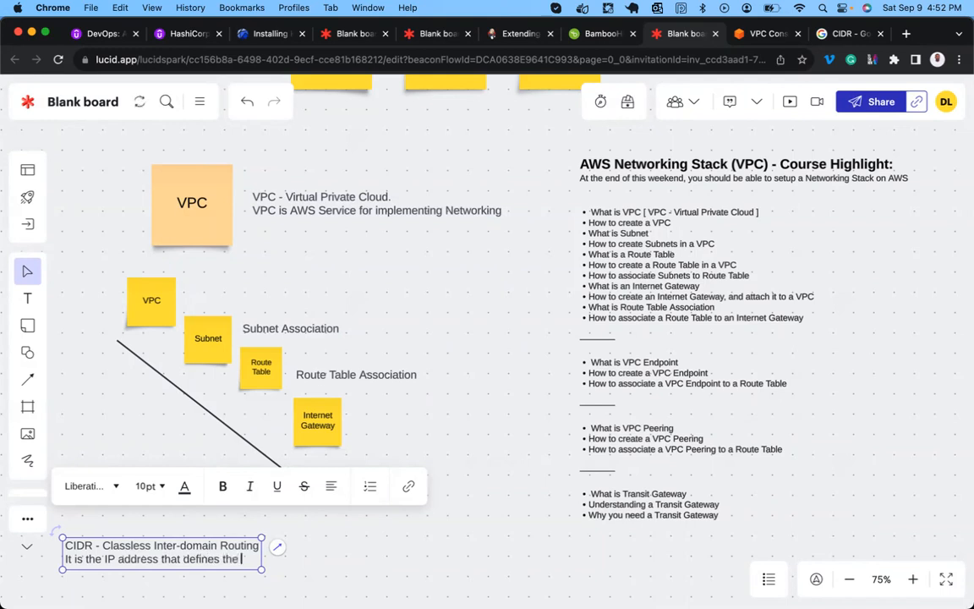
type("networking stack")
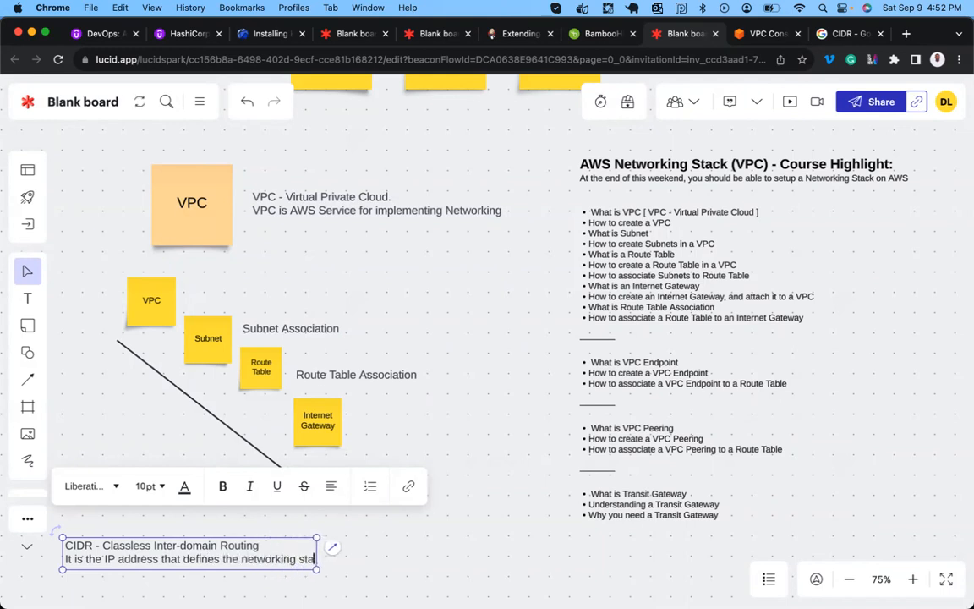
left_click(458, 501)
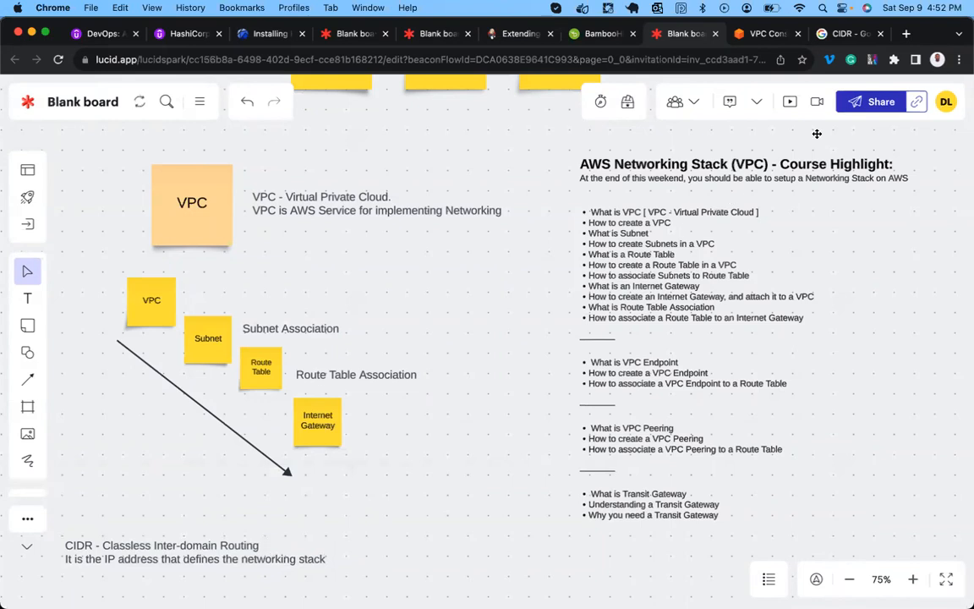
left_click(844, 33)
scroll(507, 345, "down", 1)
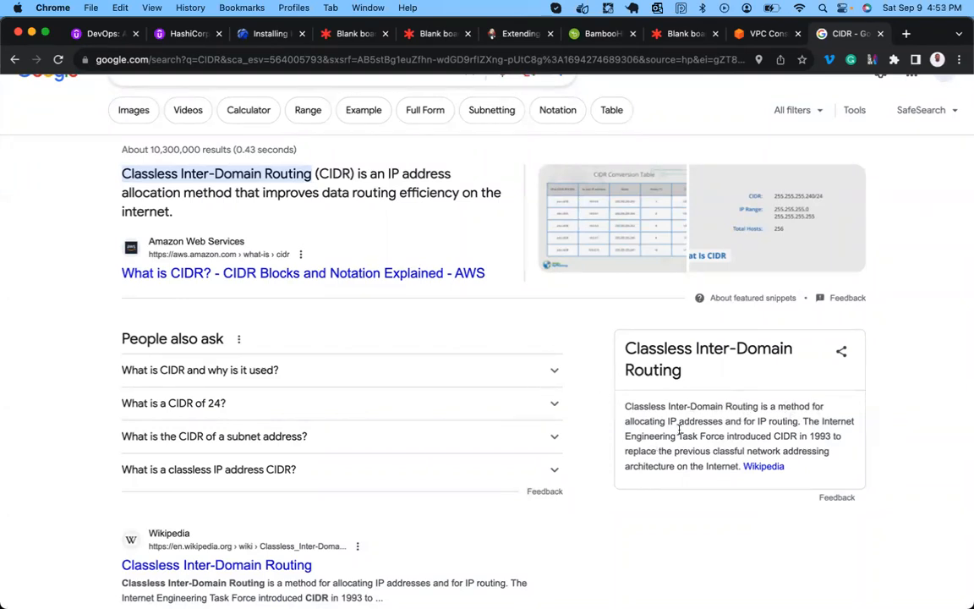
Step: Read through Google's CIDR explanations, then return to the ch-3-VPC Create VPC form
scroll(555, 476, "down", 4)
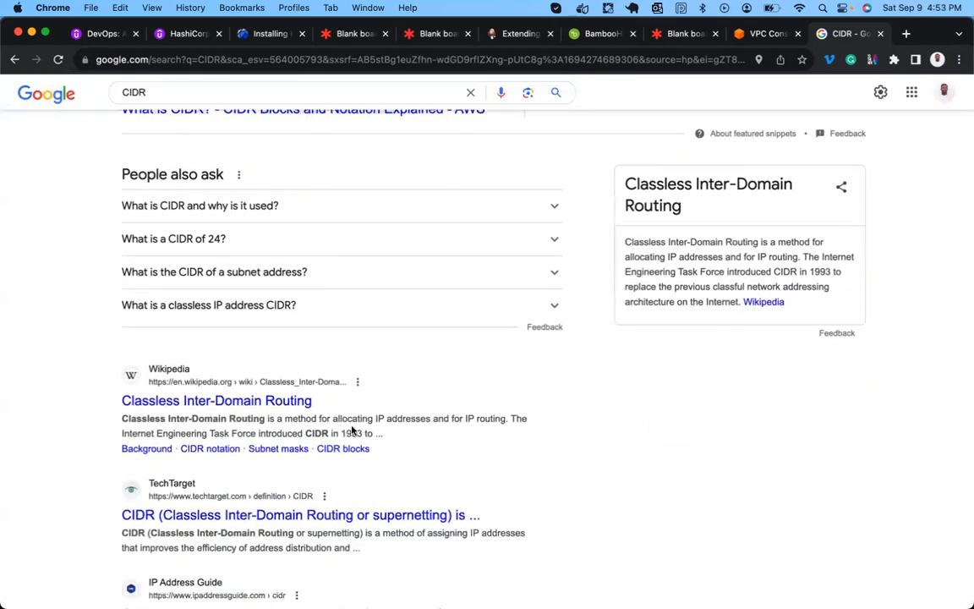
scroll(324, 469, "down", 4)
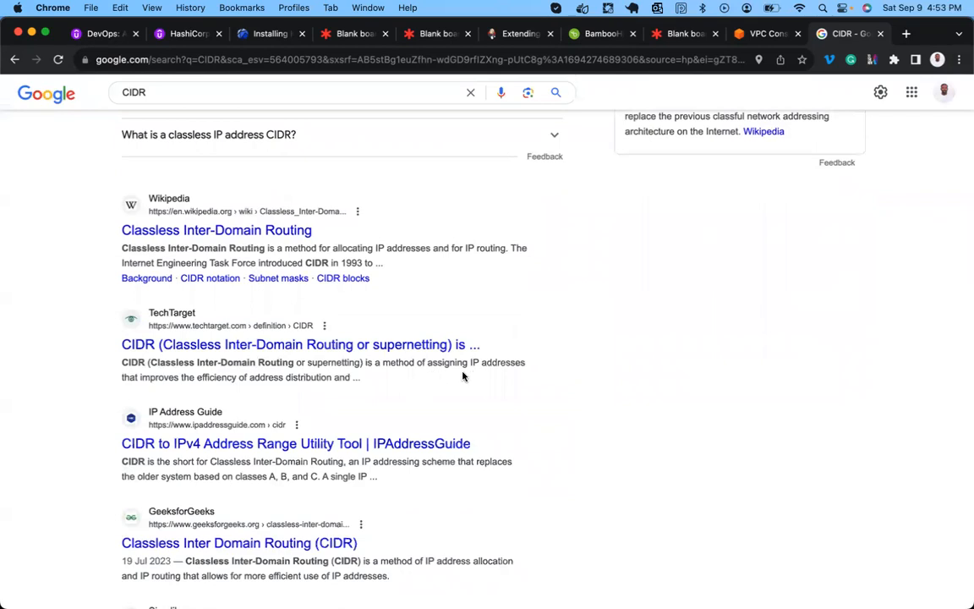
scroll(249, 375, "down", 2)
scroll(250, 374, "down", 1)
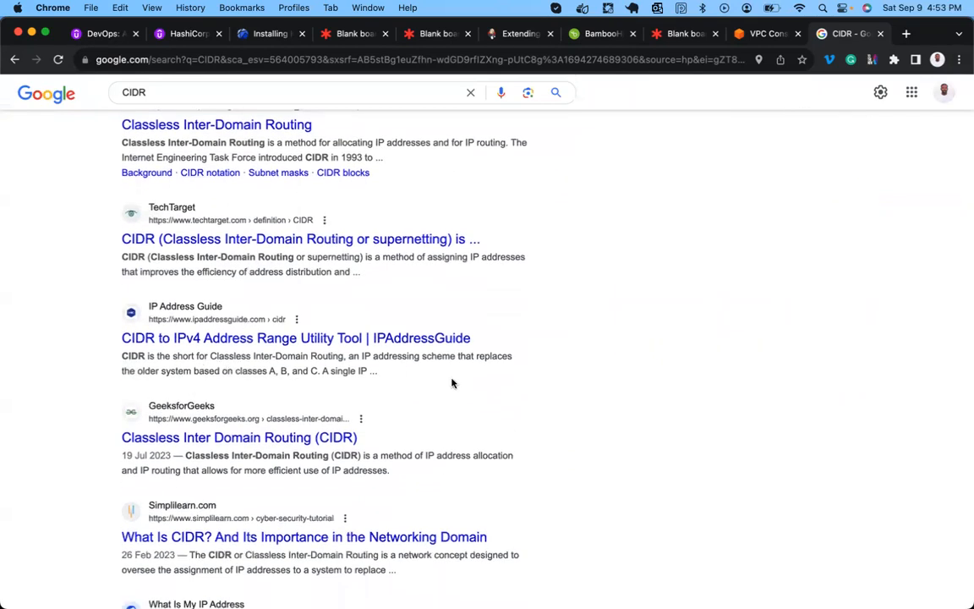
scroll(237, 385, "down", 1)
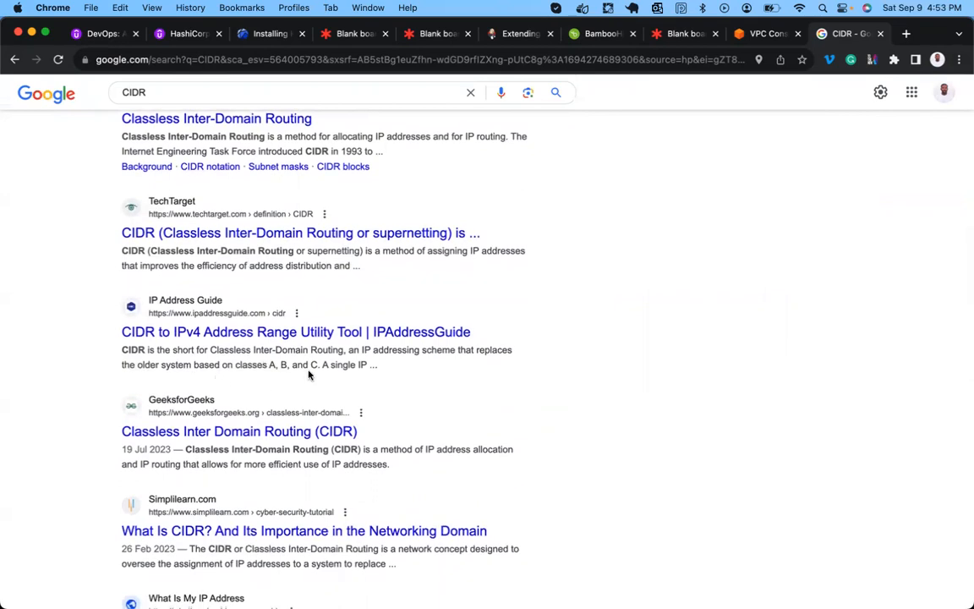
scroll(254, 377, "down", 2)
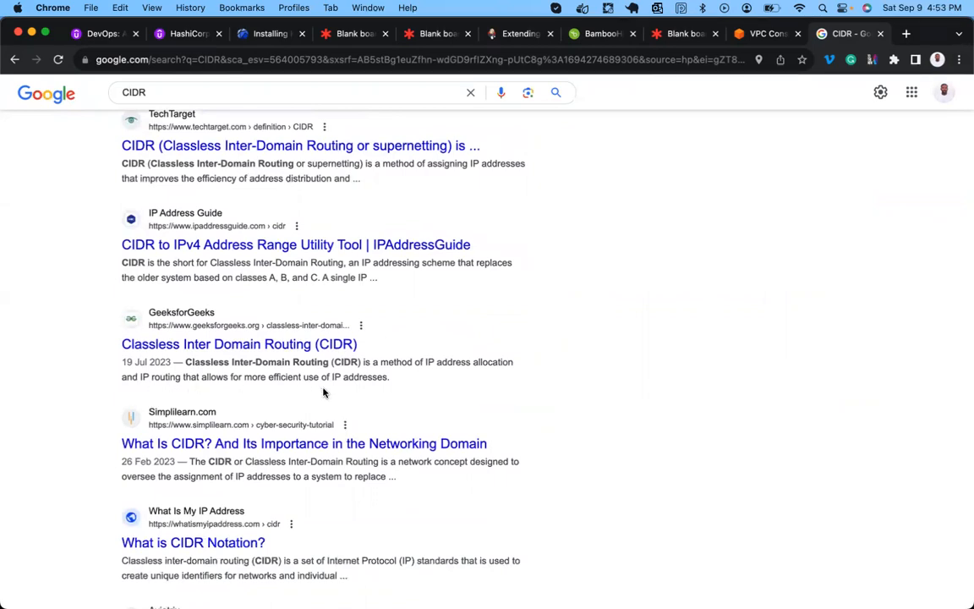
scroll(323, 393, "down", 1)
scroll(323, 393, "down", 2)
scroll(323, 393, "up", 10)
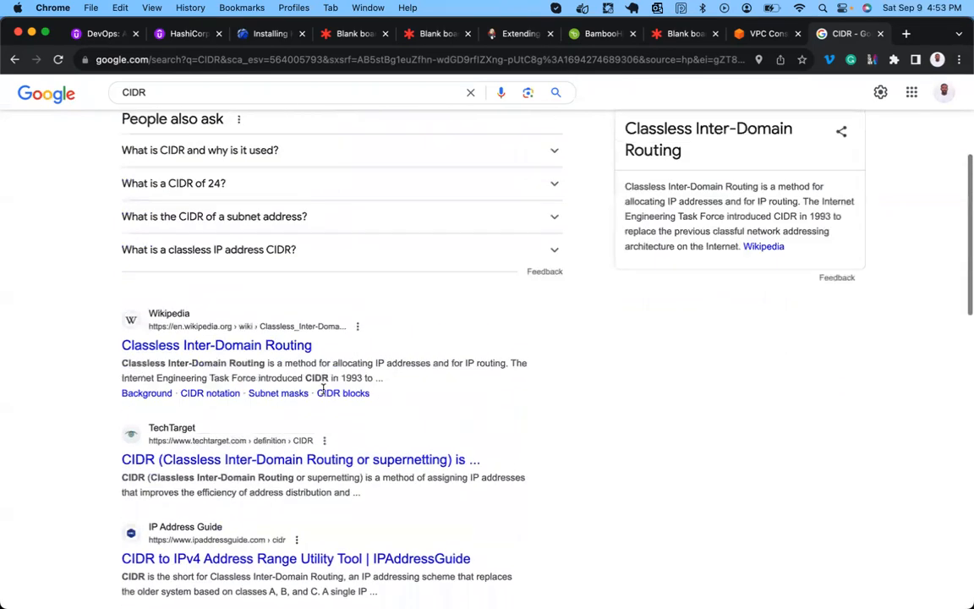
scroll(412, 350, "down", 10)
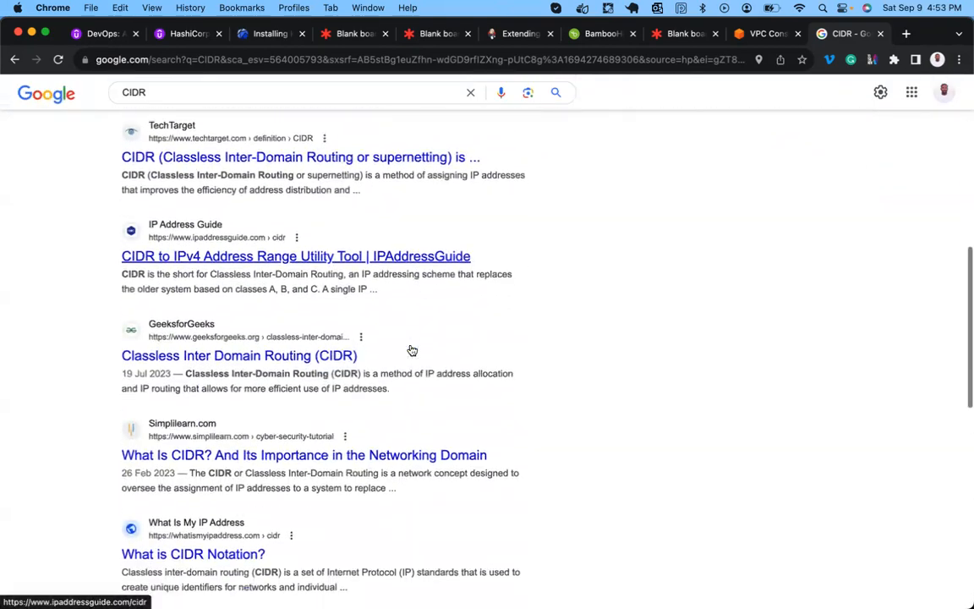
scroll(297, 454, "down", 2)
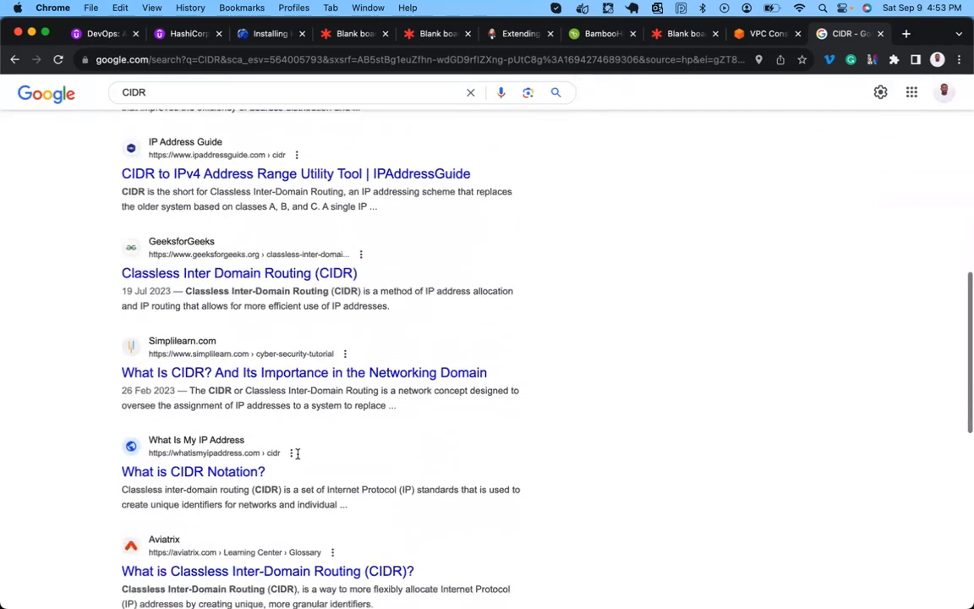
scroll(297, 454, "down", 1)
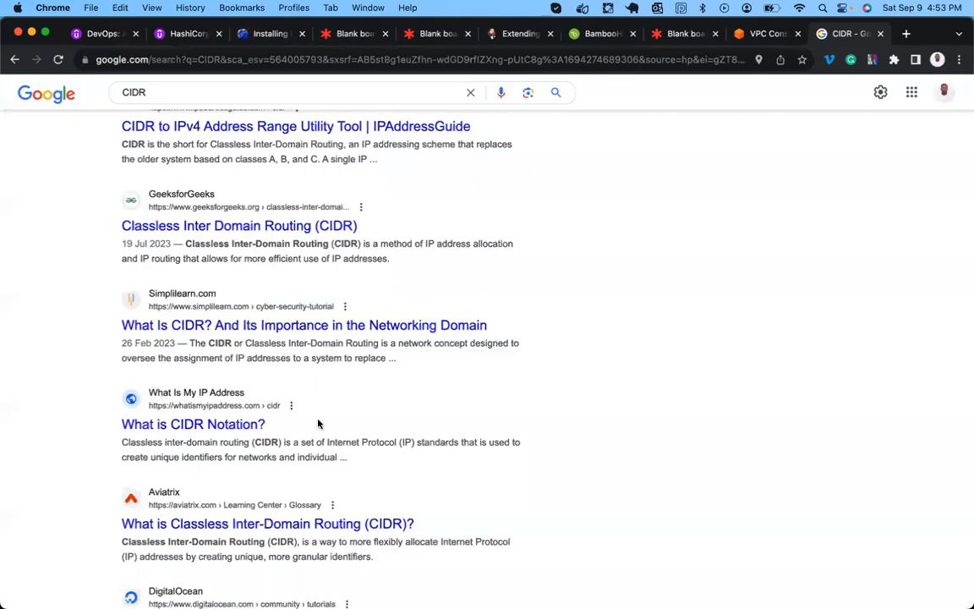
left_click(765, 34)
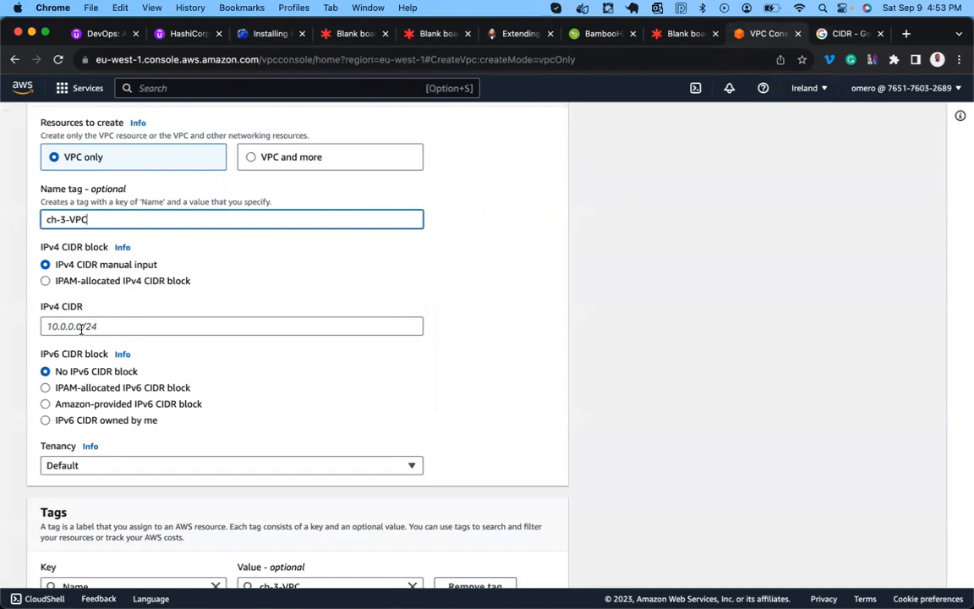
Step: Duplicate the VPC console tab to show the Your VPCs list, keeping the Create VPC form
scroll(82, 330, "up", 3)
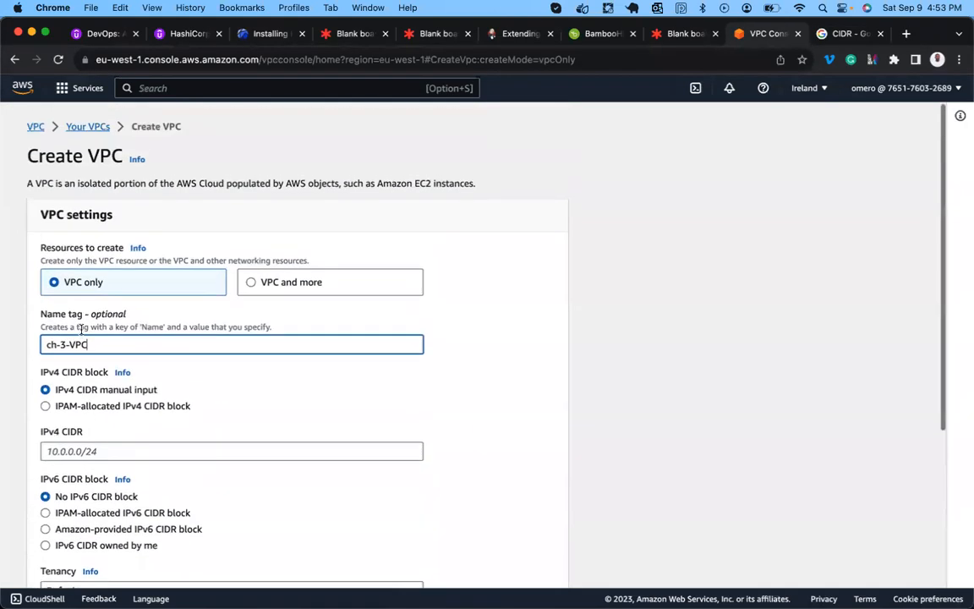
right_click(774, 35)
left_click(803, 125)
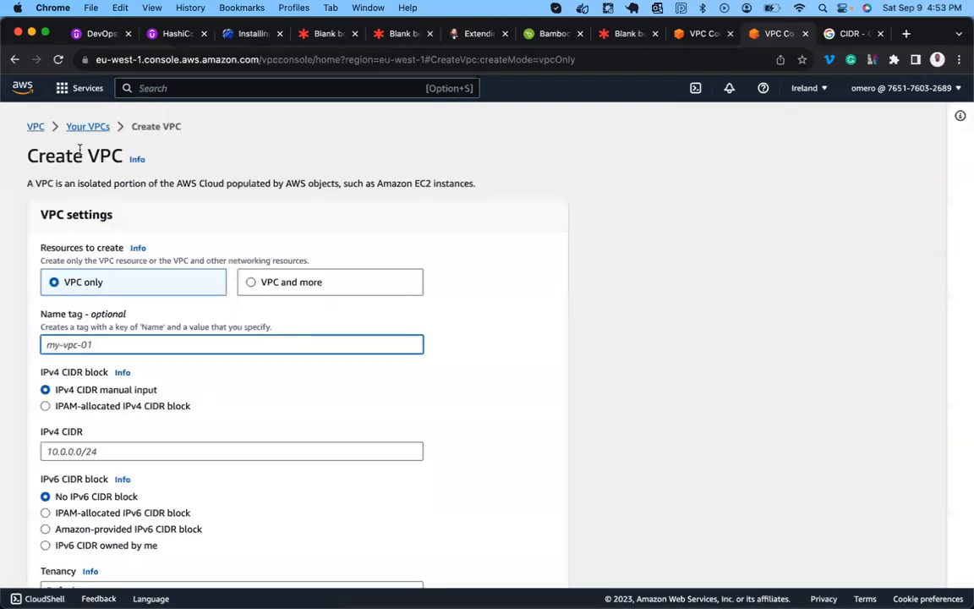
left_click(102, 125)
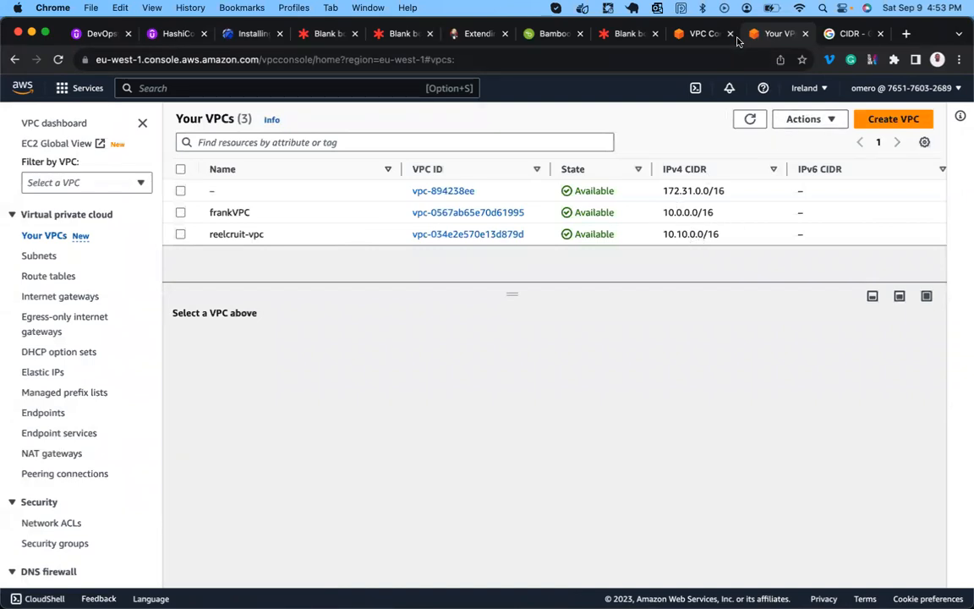
left_click(707, 37)
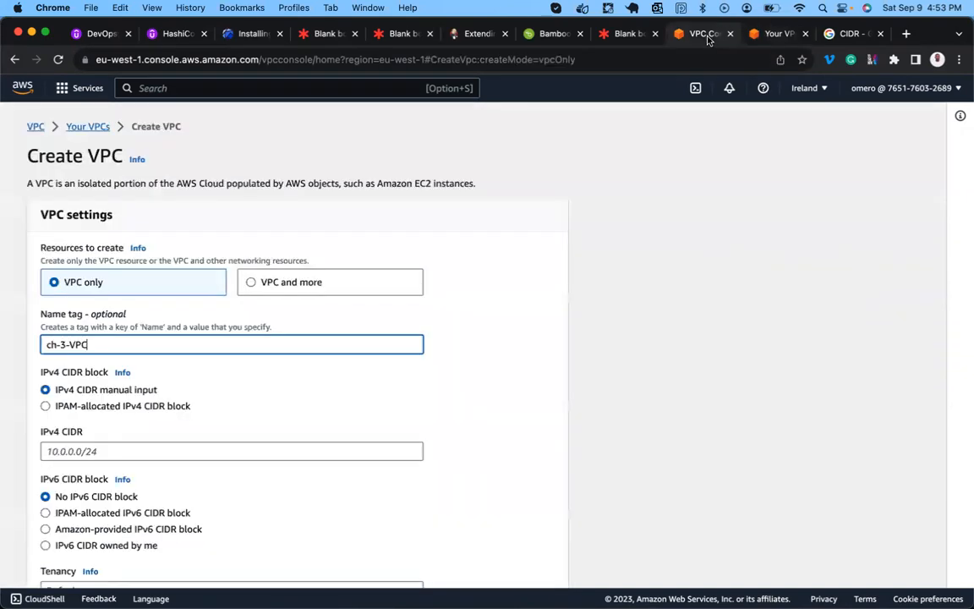
left_click(68, 450)
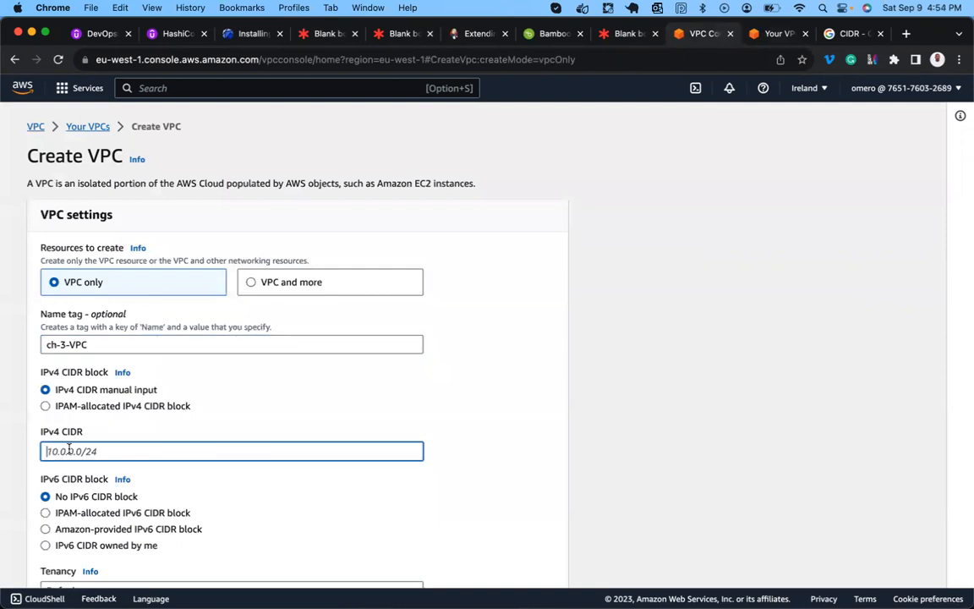
Step: Enter 15.0.0.0/16 as the ch-3-VPC IPv4 CIDR block
type("15.0.0.0/16")
scroll(85, 406, "down", 3)
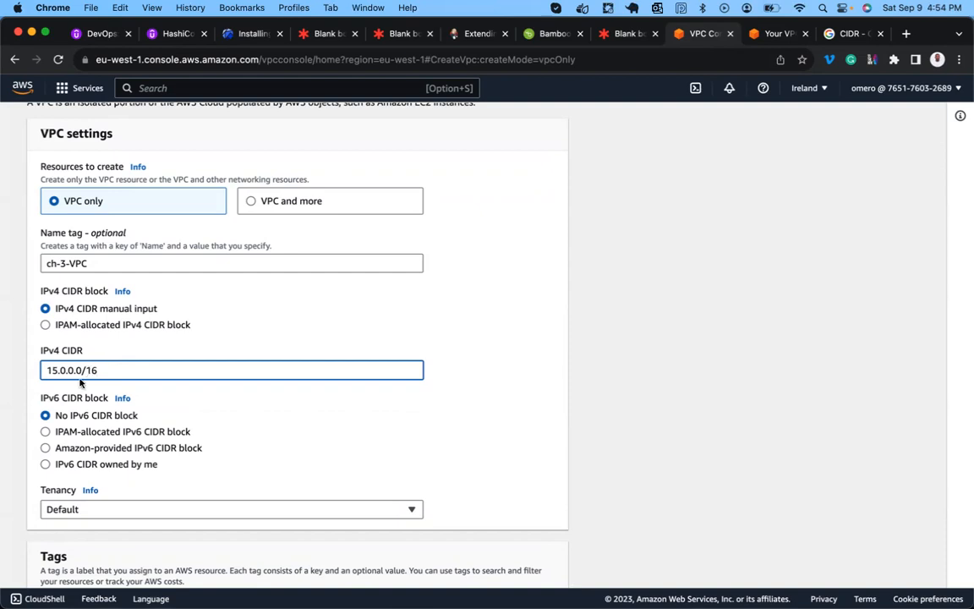
left_click_drag(47, 371, 98, 372)
left_click(97, 372)
scroll(68, 366, "down", 3)
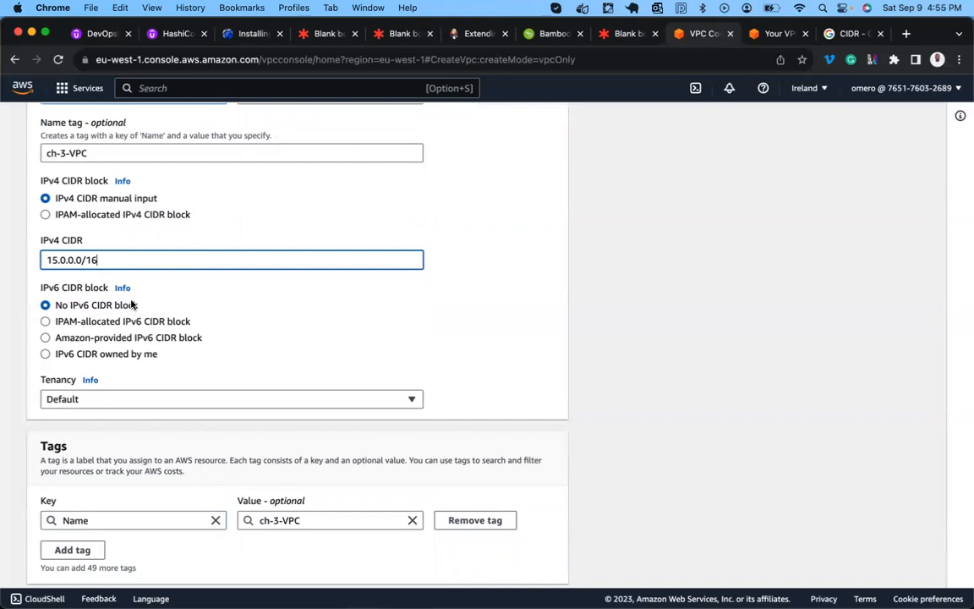
Step: Compare the IPv6 CIDR options, then keep no IPv6 block and Default tenancy
left_click(44, 321)
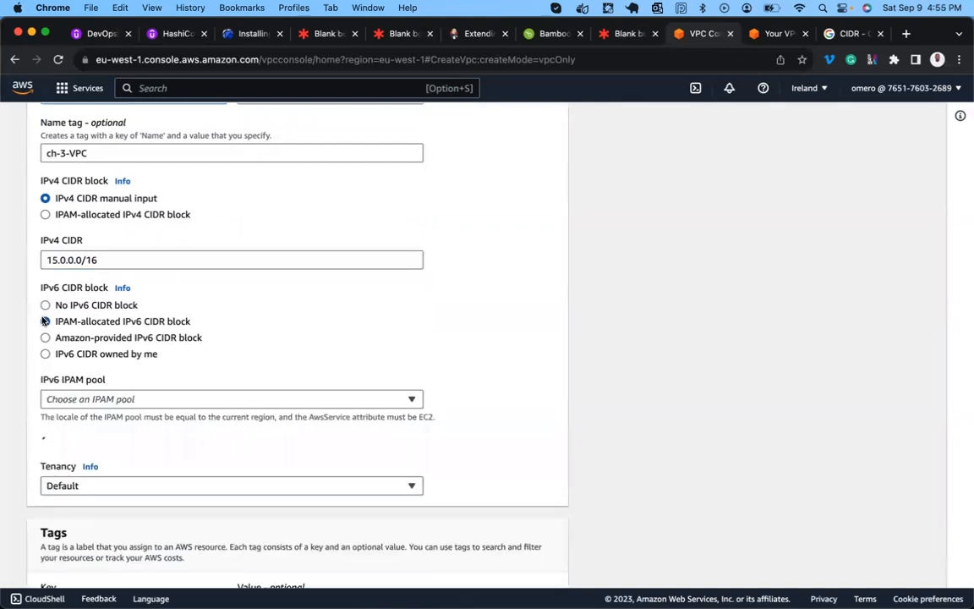
left_click(44, 338)
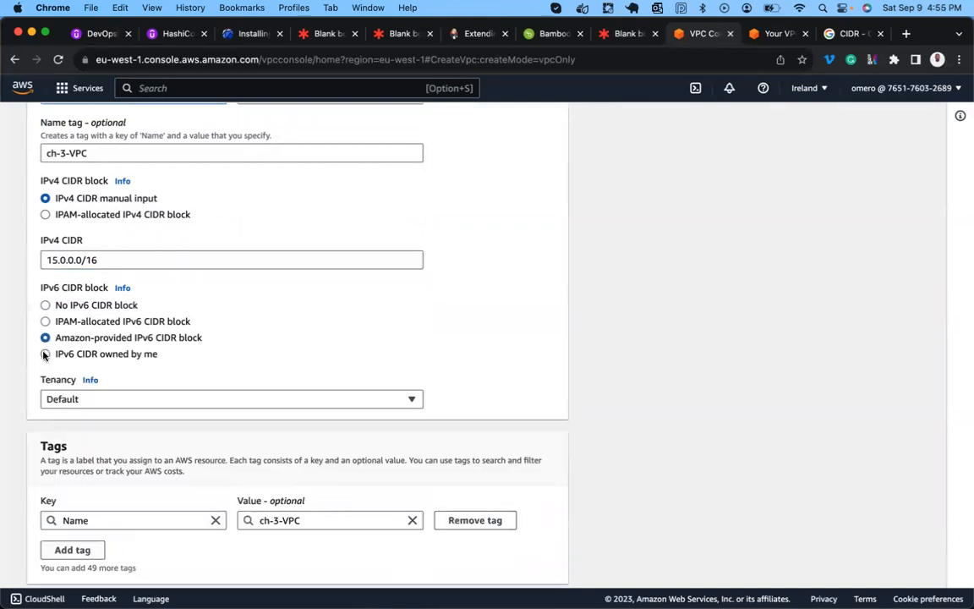
left_click(45, 355)
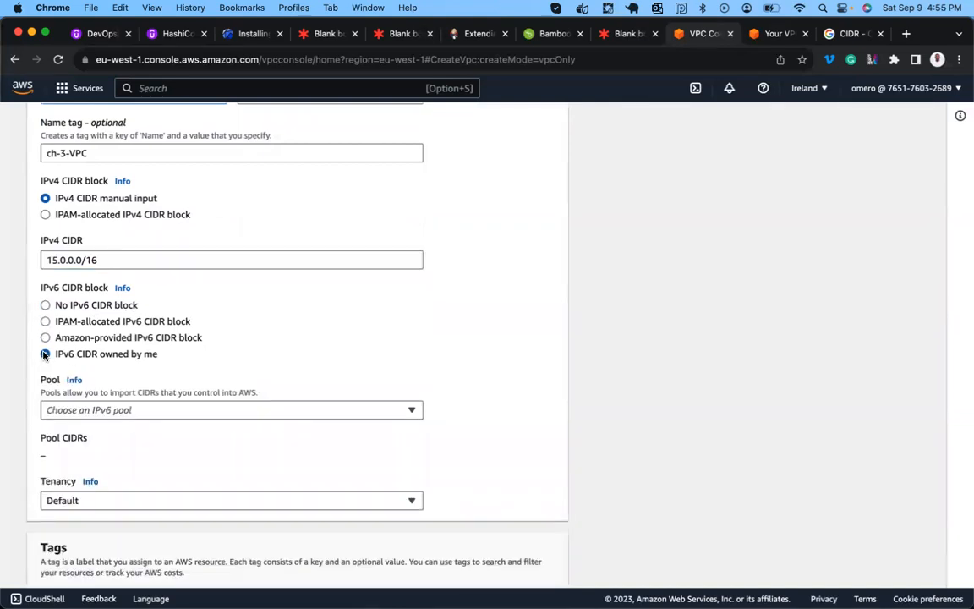
left_click(45, 306)
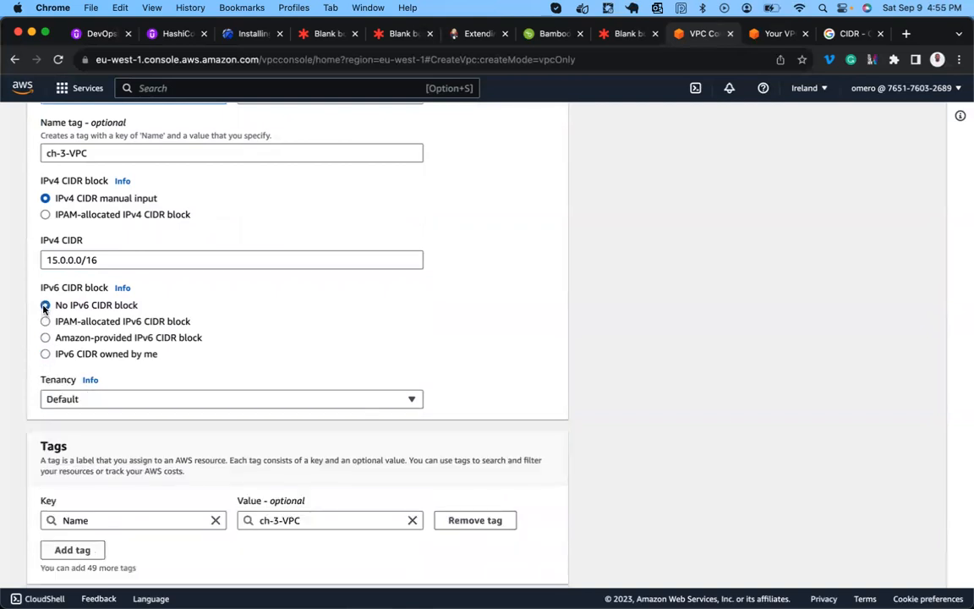
scroll(85, 329, "down", 1)
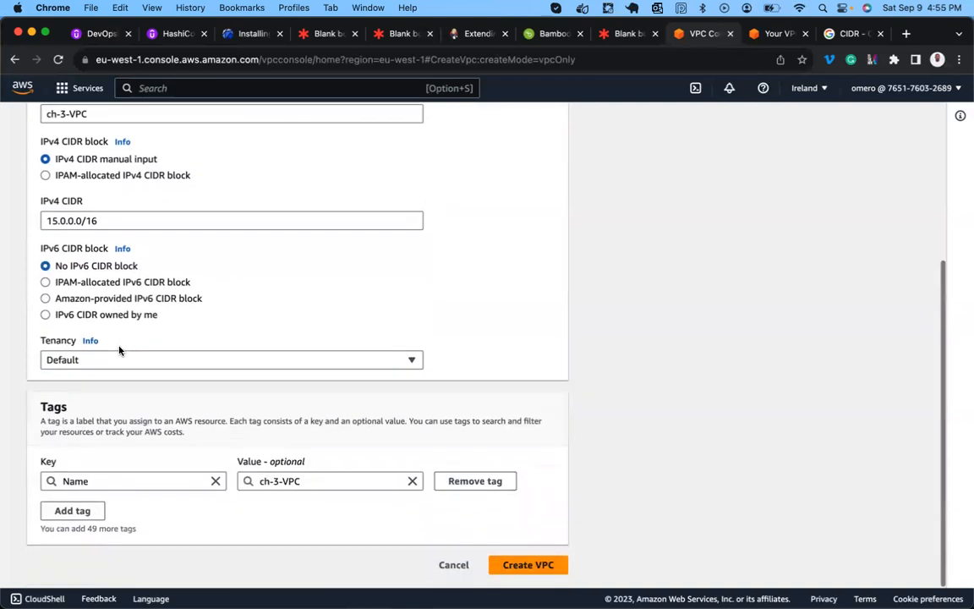
left_click(77, 362)
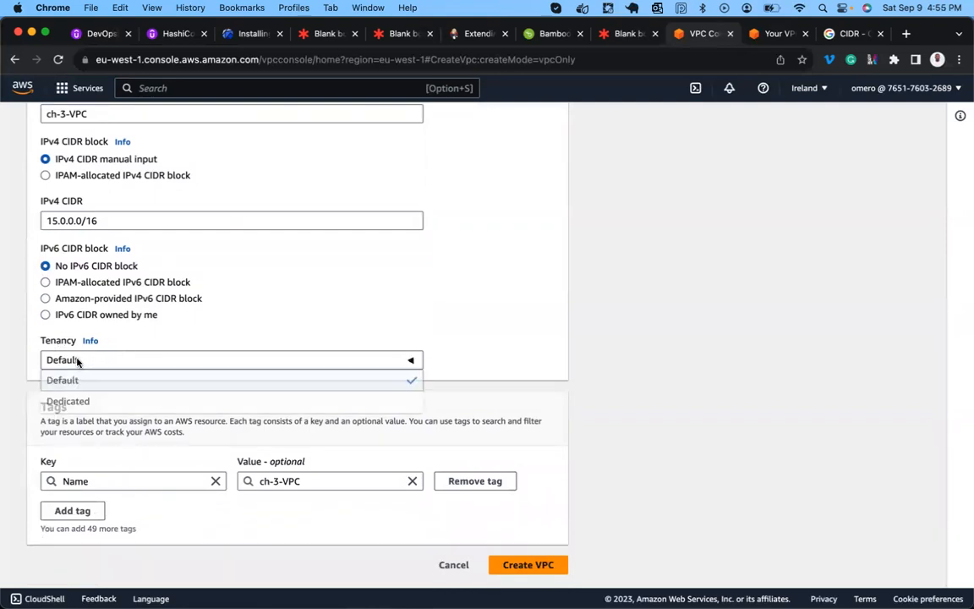
left_click(76, 361)
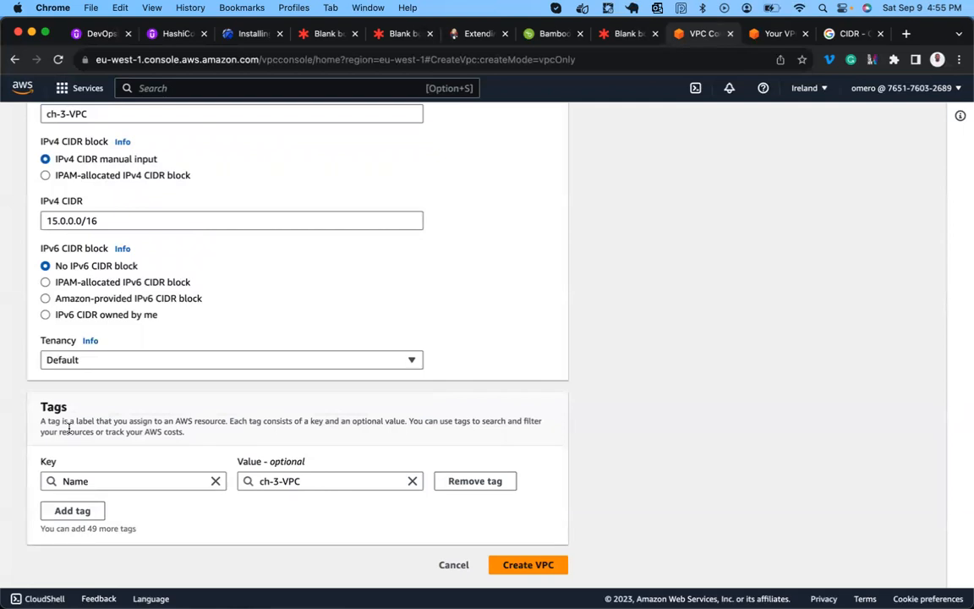
Step: Check the ch-3-VPC Name tag and create the VPC
double_click(76, 481)
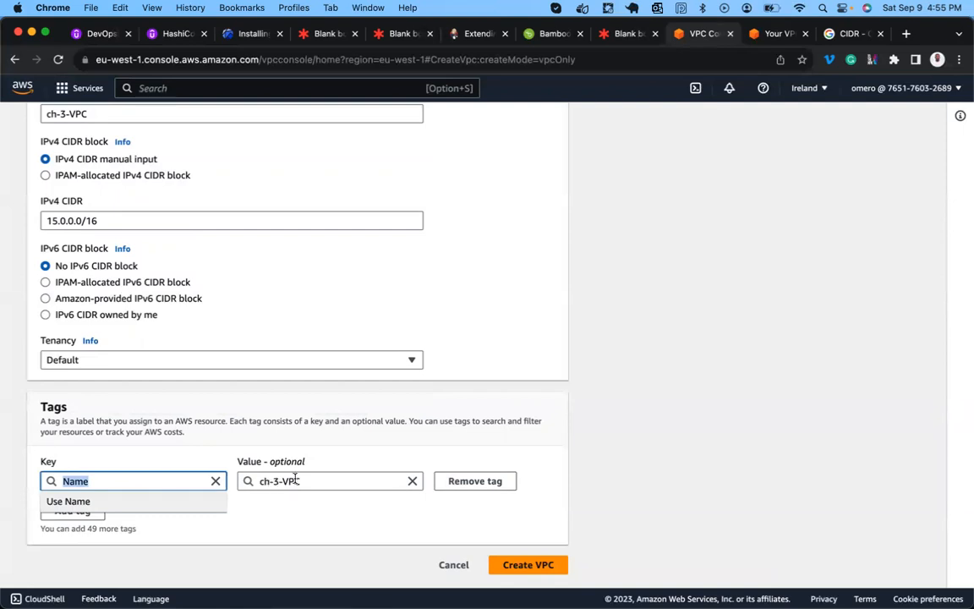
left_click(305, 429)
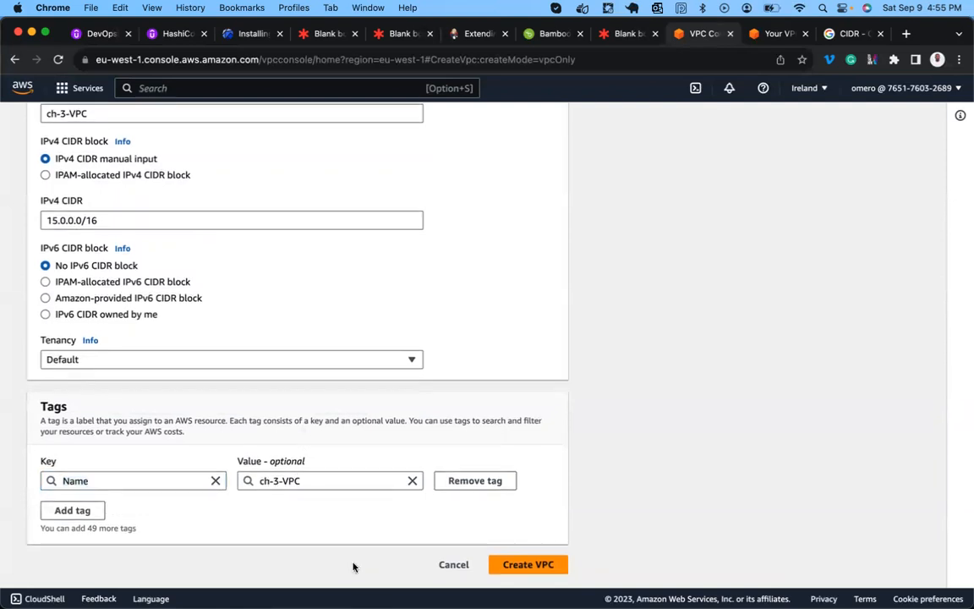
scroll(359, 321, "up", 5)
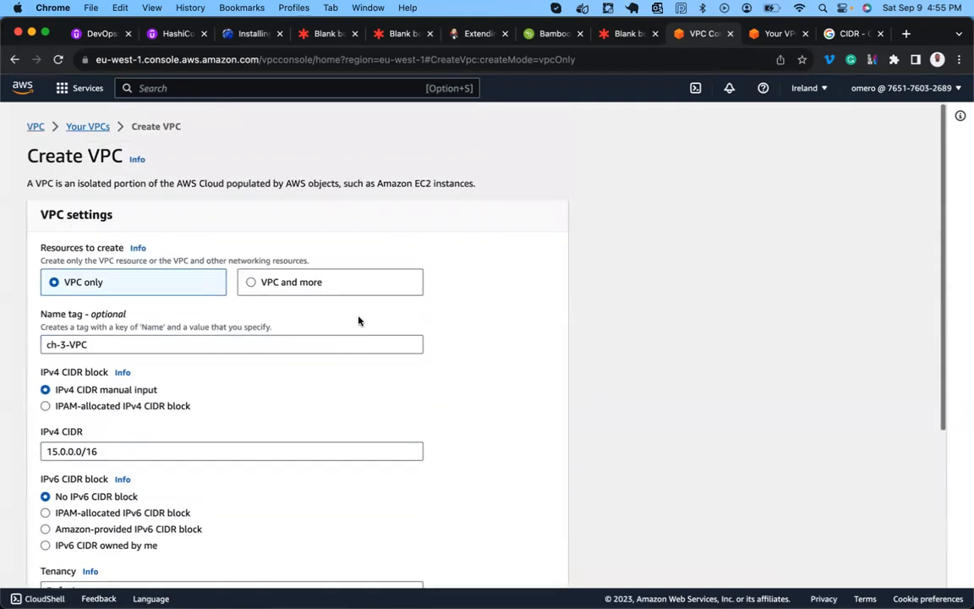
scroll(358, 321, "down", 2)
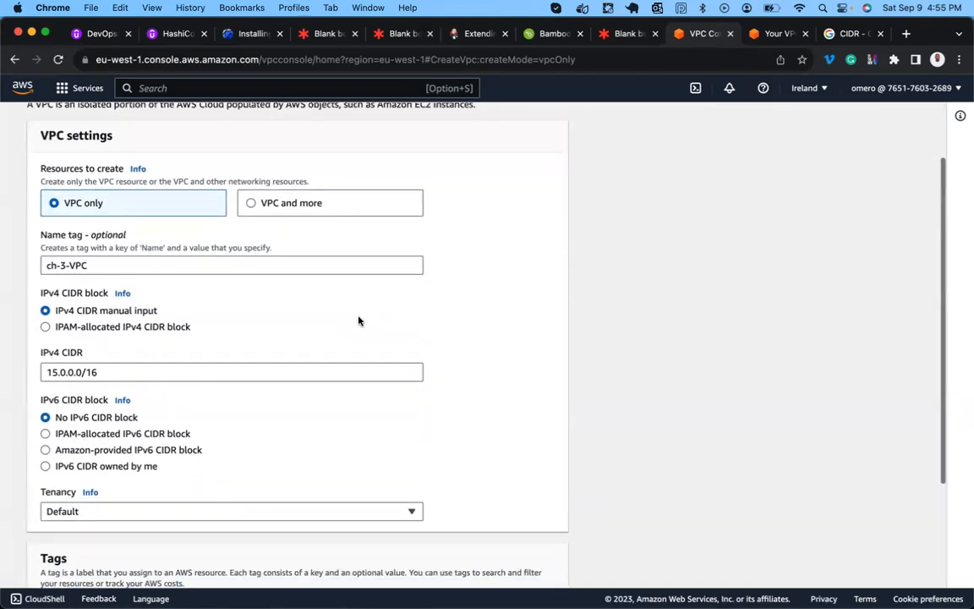
scroll(196, 435, "down", 4)
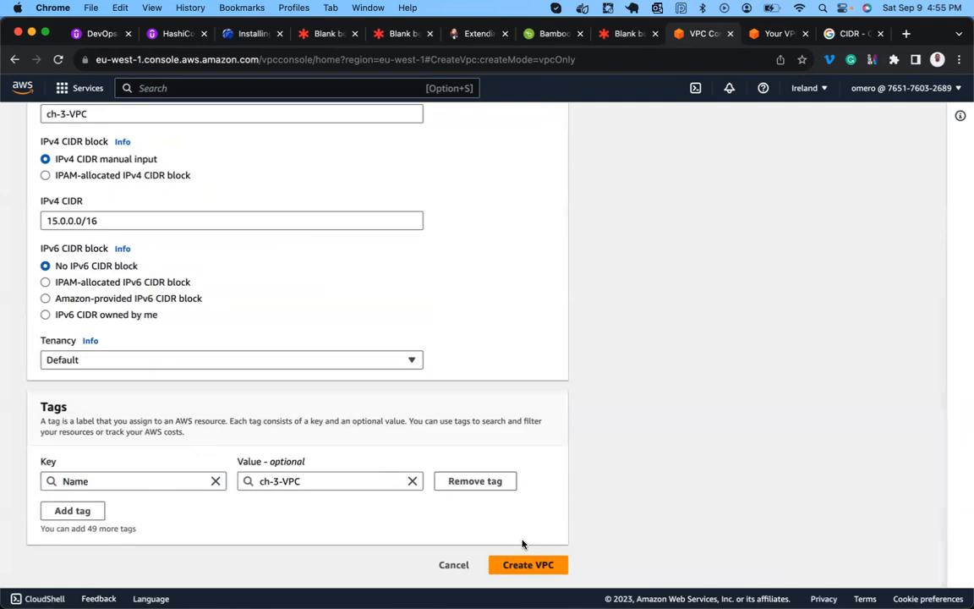
left_click(520, 565)
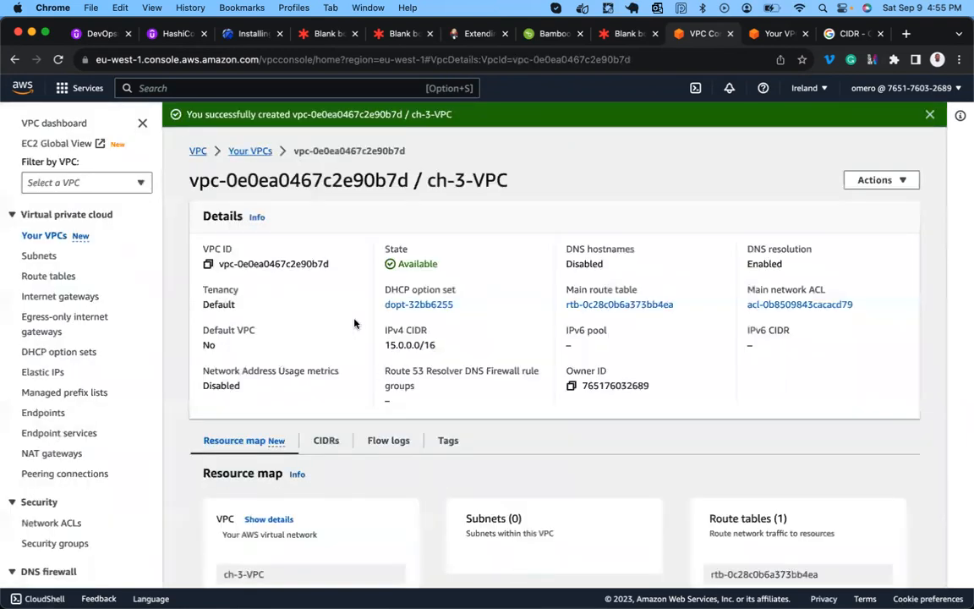
Step: Select ch-3-VPC in the VPC list to view its details, then return to Lucidspark
left_click(255, 151)
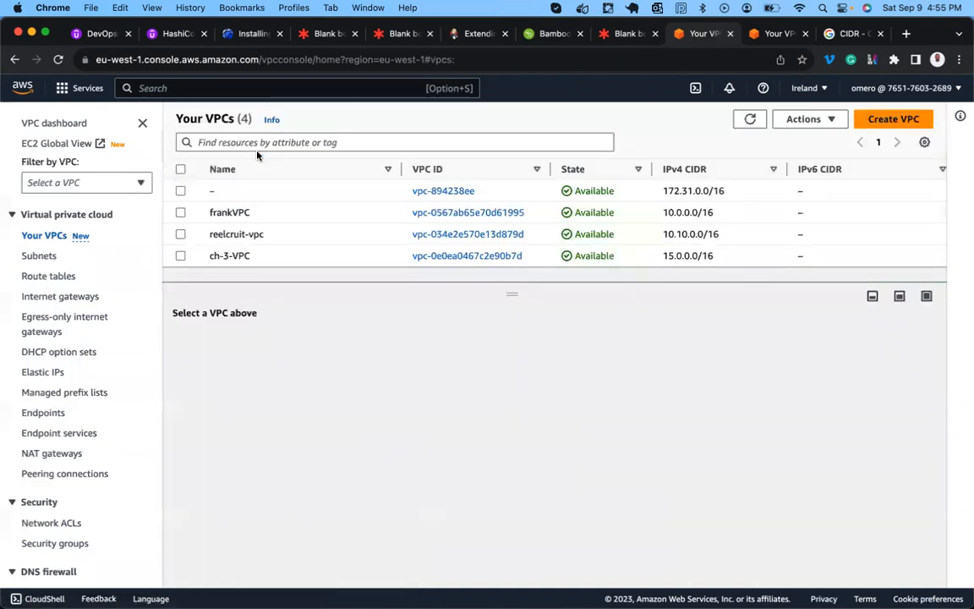
left_click(180, 256)
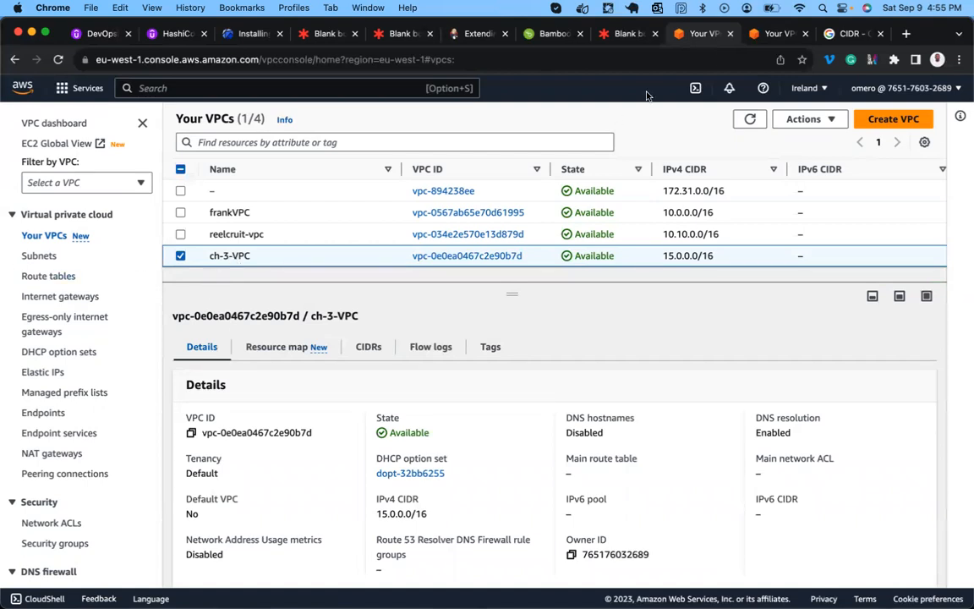
left_click(626, 33)
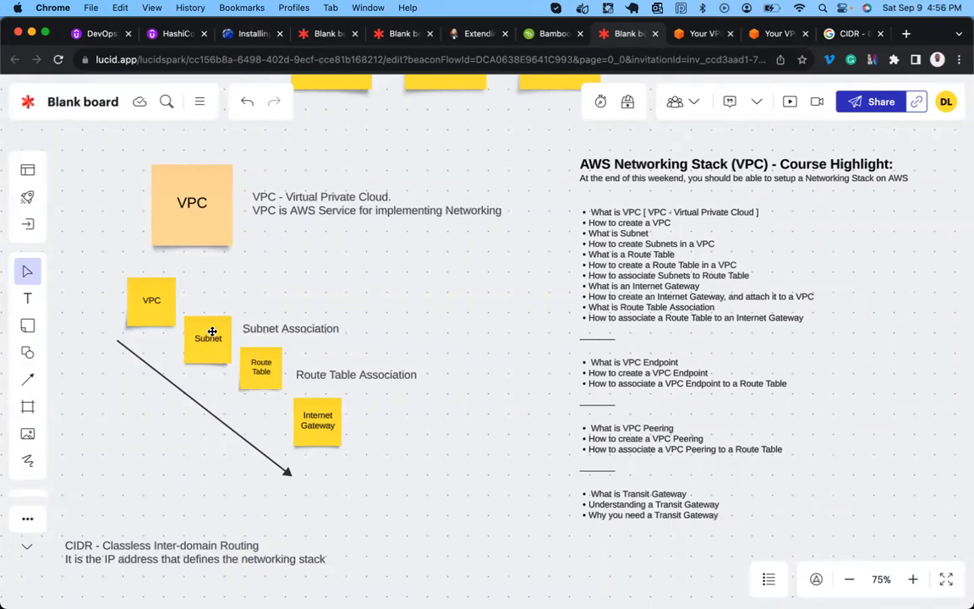
Step: Close the duplicate VPC tab and start a new subnet from the VPC console's Subnets list
left_click(765, 33)
left_click(805, 34)
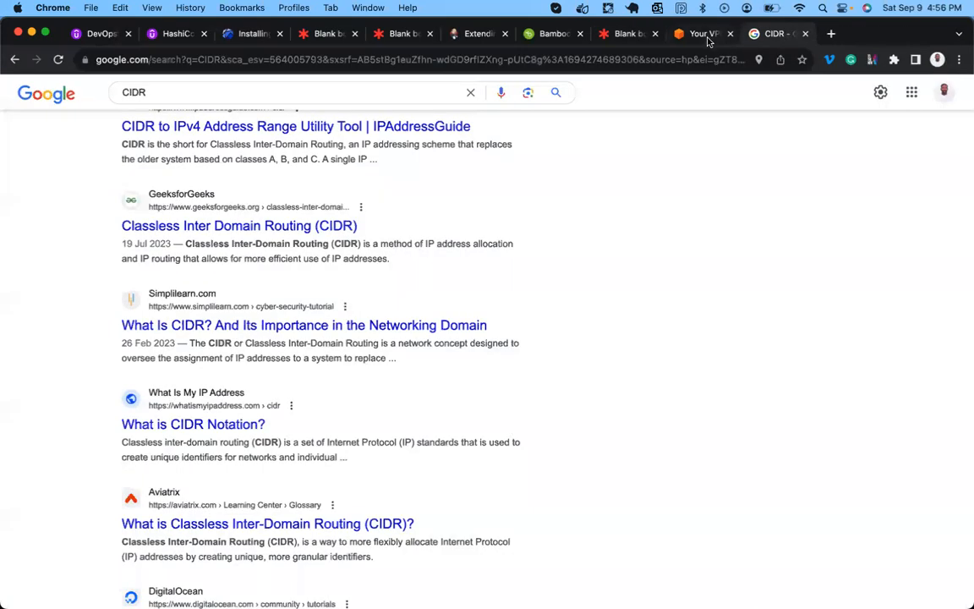
left_click(707, 37)
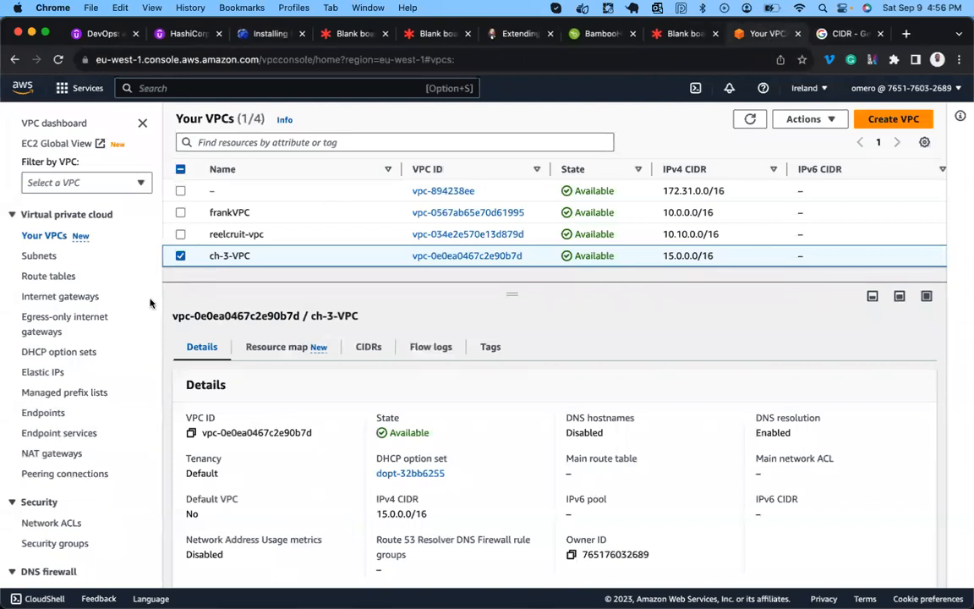
left_click(38, 255)
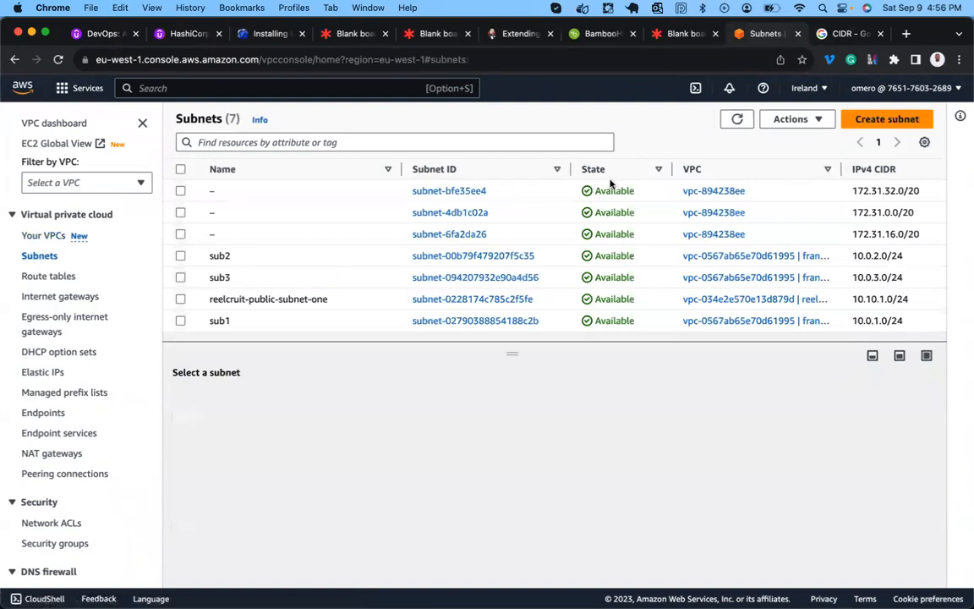
left_click(869, 120)
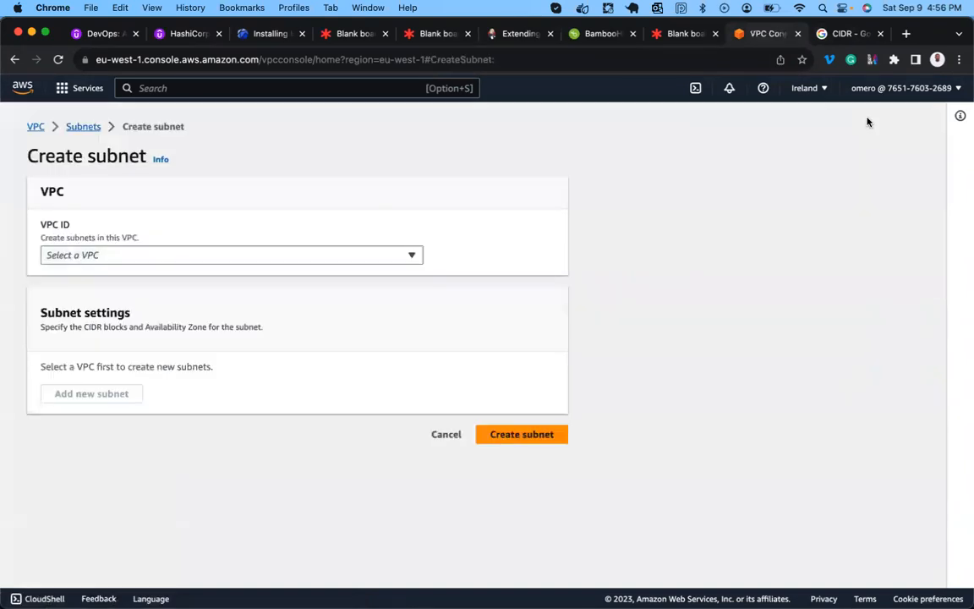
Step: Choose ch-3-VPC as the new subnet's VPC and highlight its 15.0.0.0/16 range
left_click(121, 255)
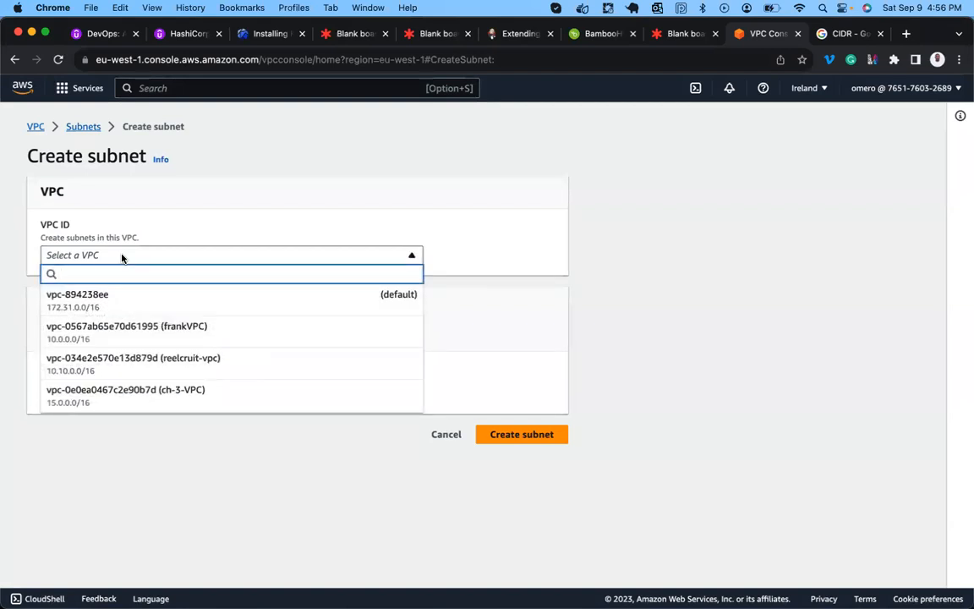
left_click(129, 403)
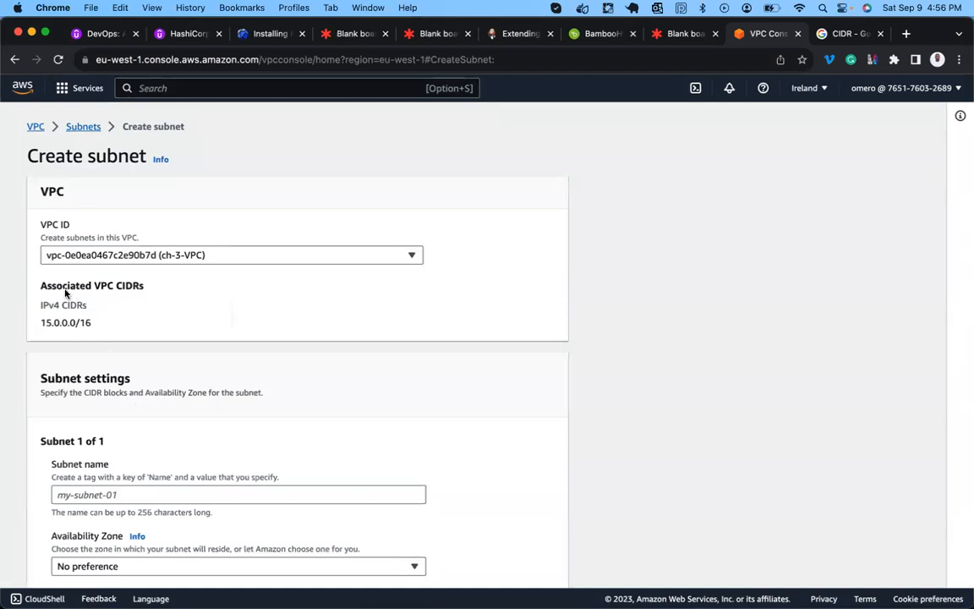
triple_click(55, 322)
double_click(66, 322)
scroll(66, 322, "down", 5)
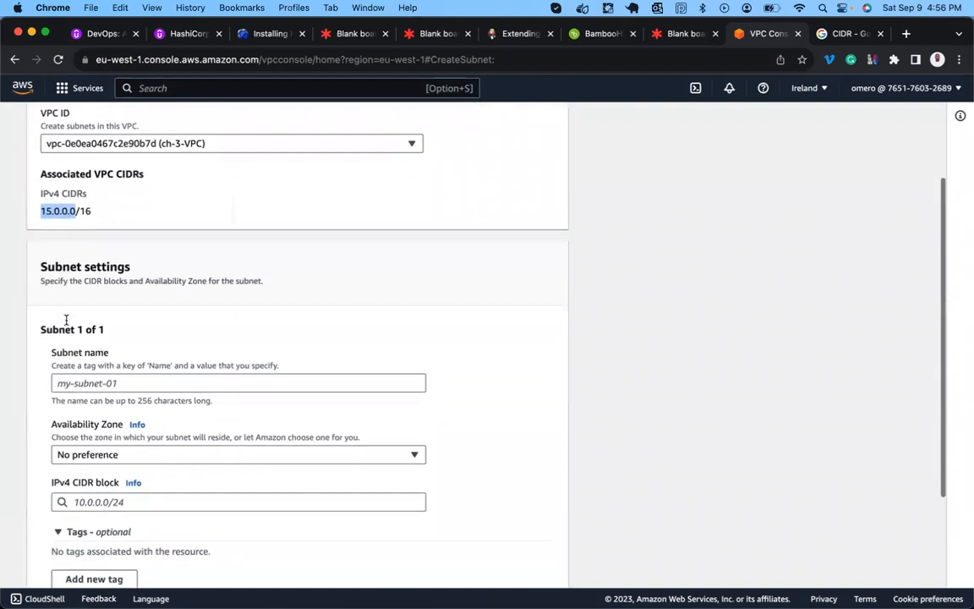
Step: Name the subnet ch3-sub-1, then return to the Lucidspark board
left_click(73, 348)
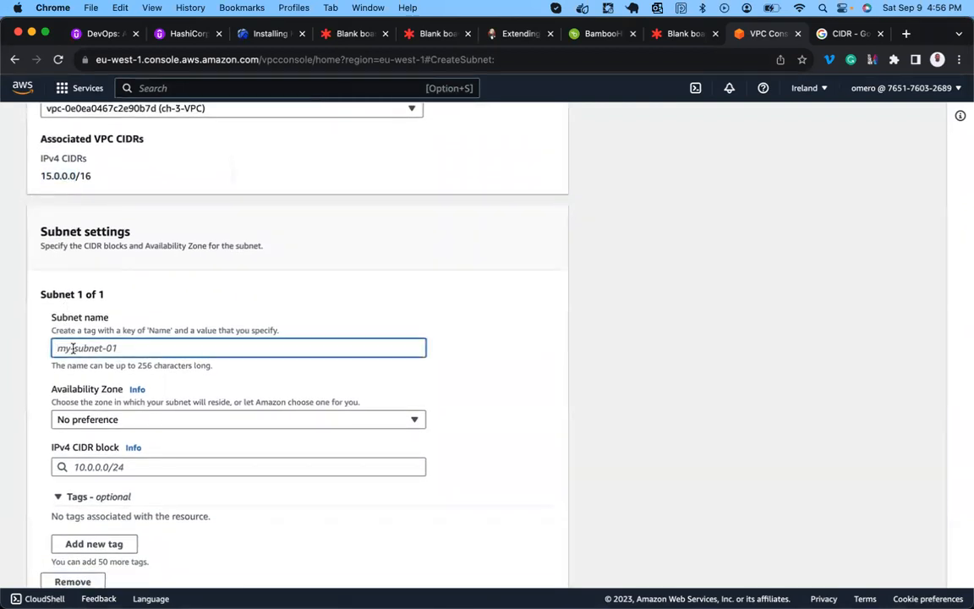
type("ch3-su")
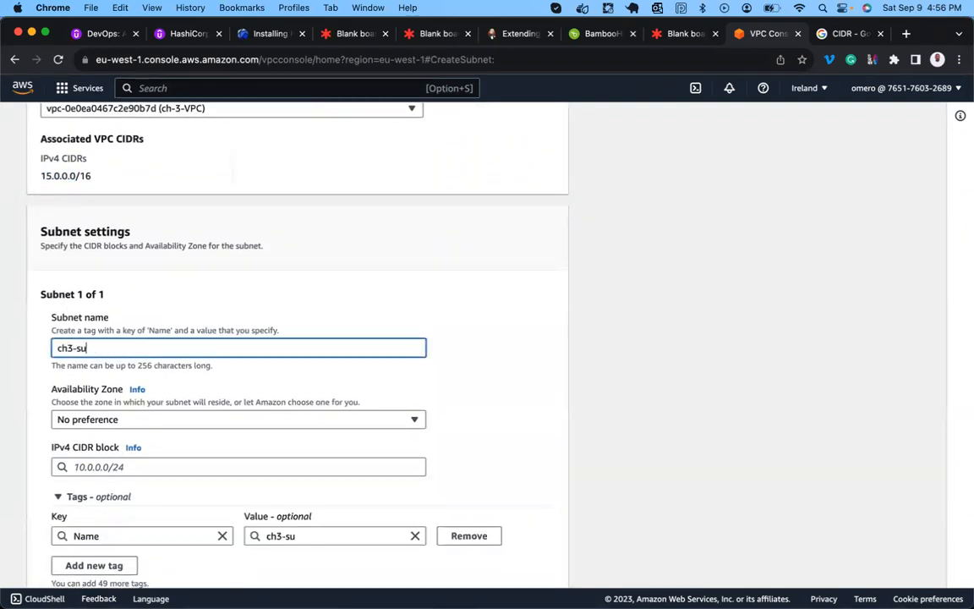
type("b-1")
scroll(113, 375, "down", 2)
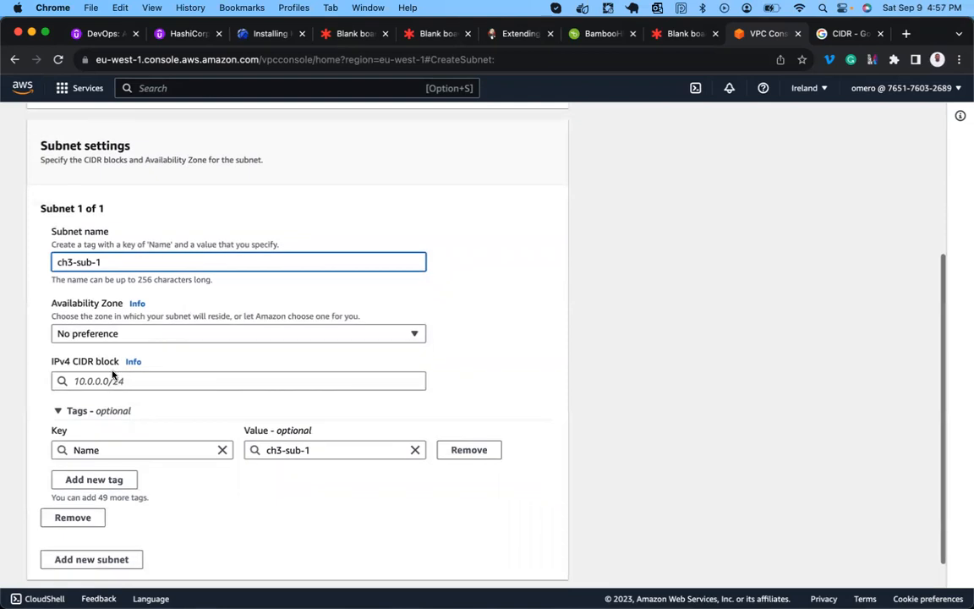
scroll(113, 375, "down", 1)
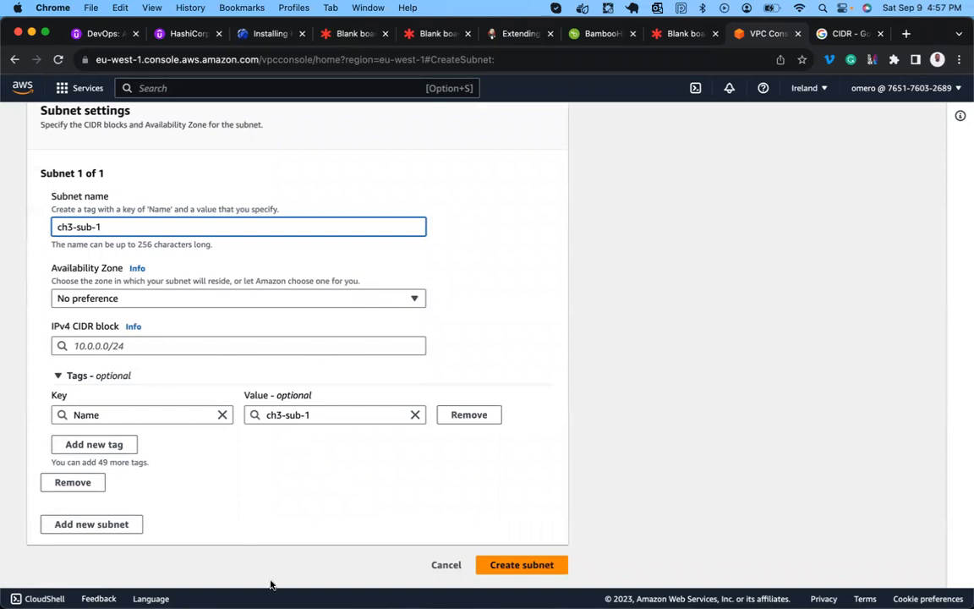
left_click(675, 34)
scroll(579, 256, "down", 5)
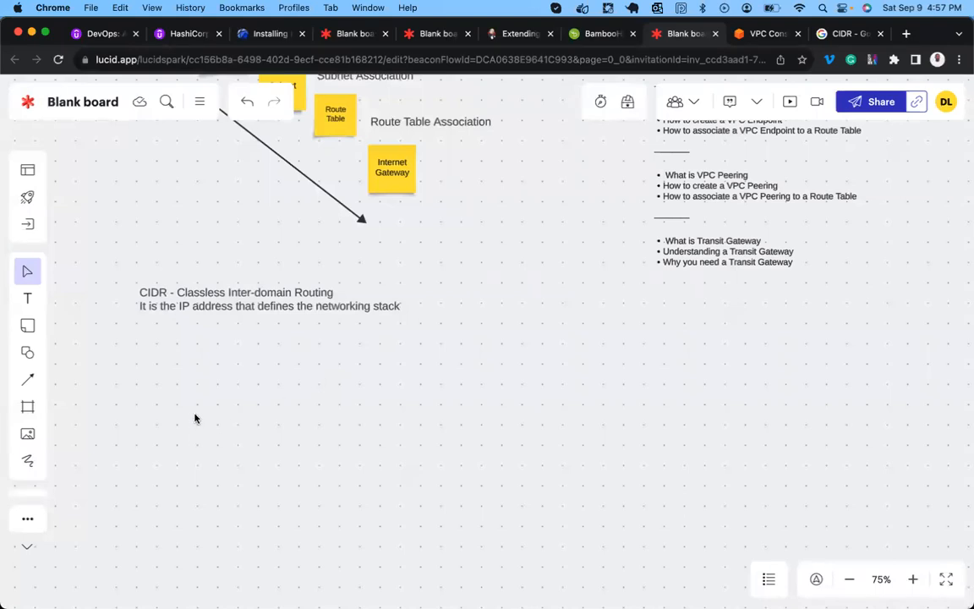
Step: Add a text note below the CIDR definition reading 'NOTE:' followed by '.Every AWS Region has'
left_click(28, 301)
left_click(101, 372)
type("OTE")
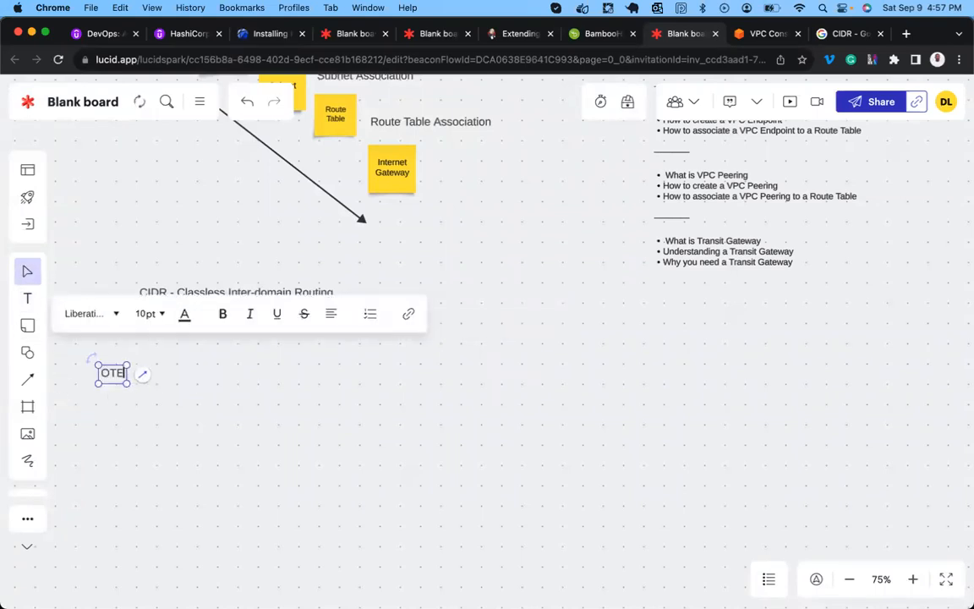
key("super+a")
type("NOTE:")
key("Return")
type(".")
type("Every")
type(" AWS Region")
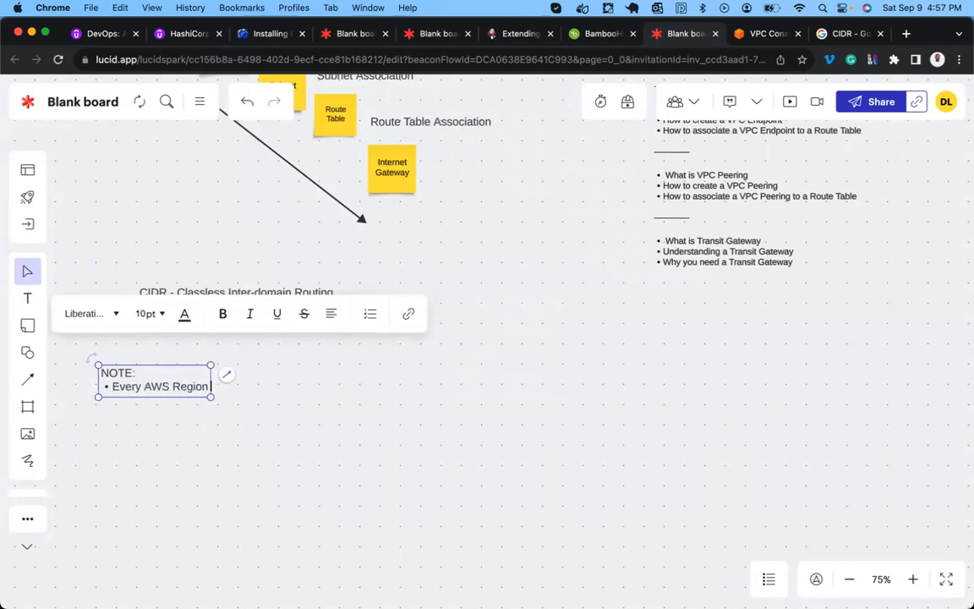
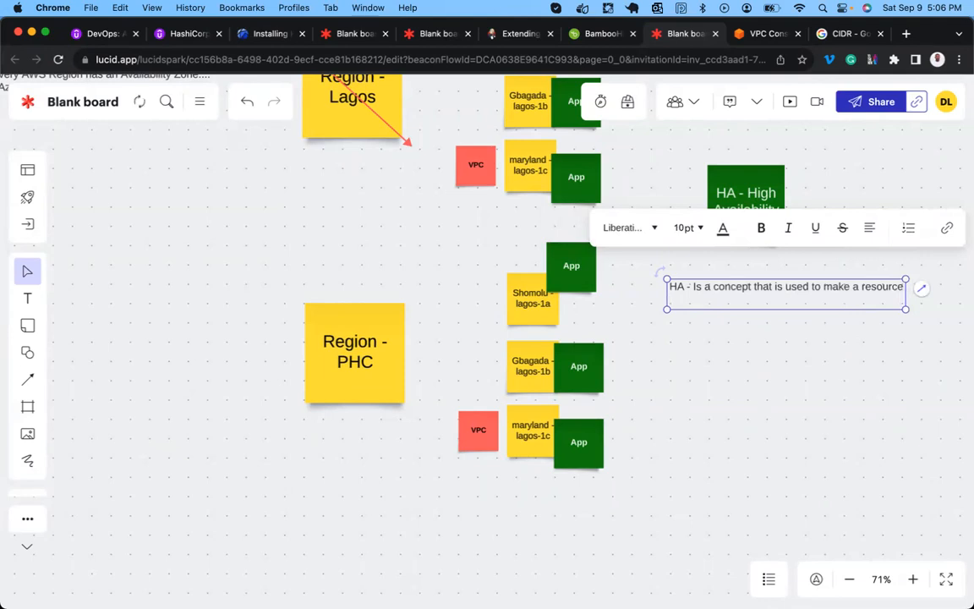
Step: Append 'to be always available' and add the line 'You achieve HA by creating ur resources in more than one region'
type("to be always available")
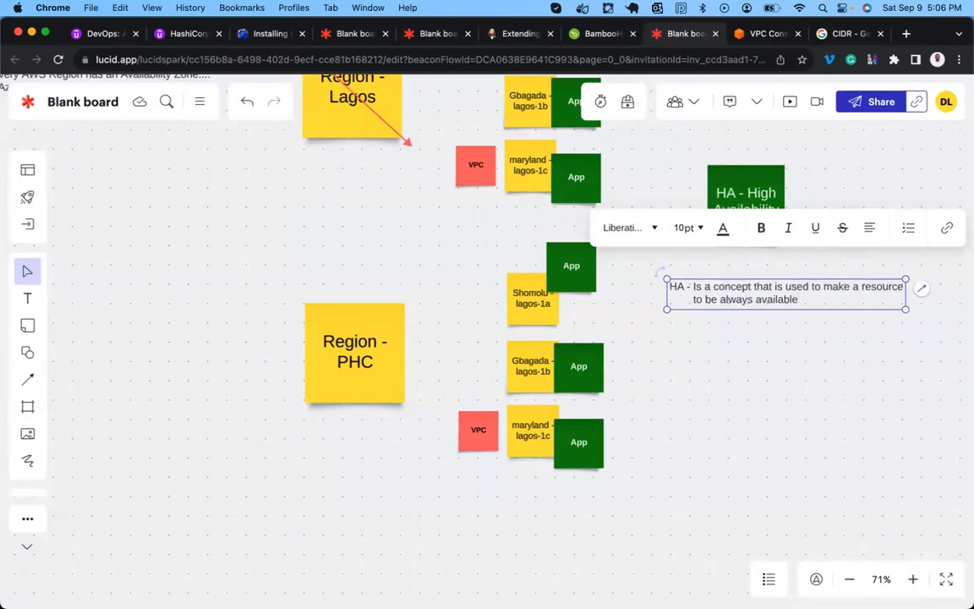
key("Return")
key("Return")
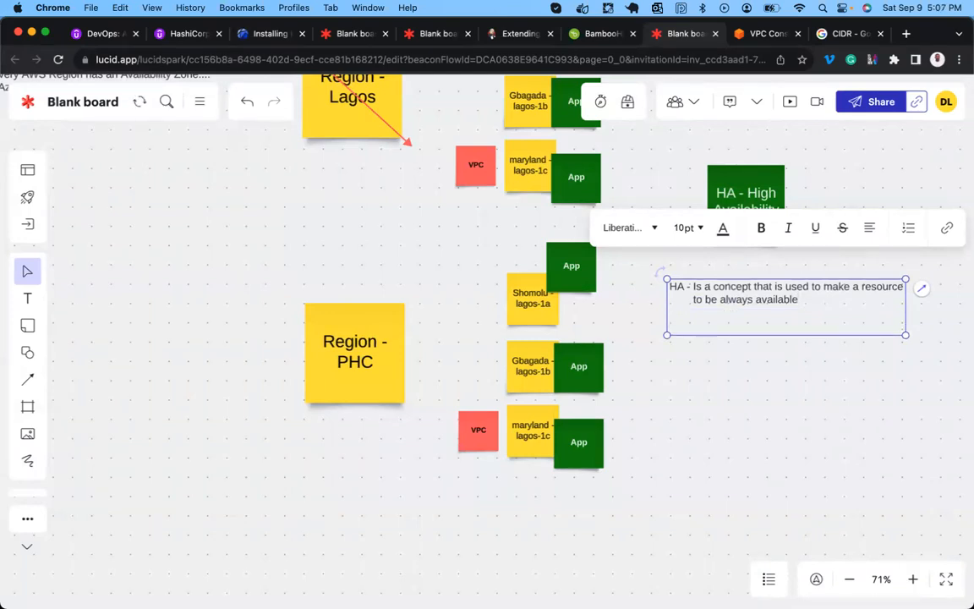
type("You archive")
key("Left")
key("Left")
key("Left")
key("Left")
key("Left")
key("BackSpace")
key("Right")
key("Right")
key("Right")
type("e HA")
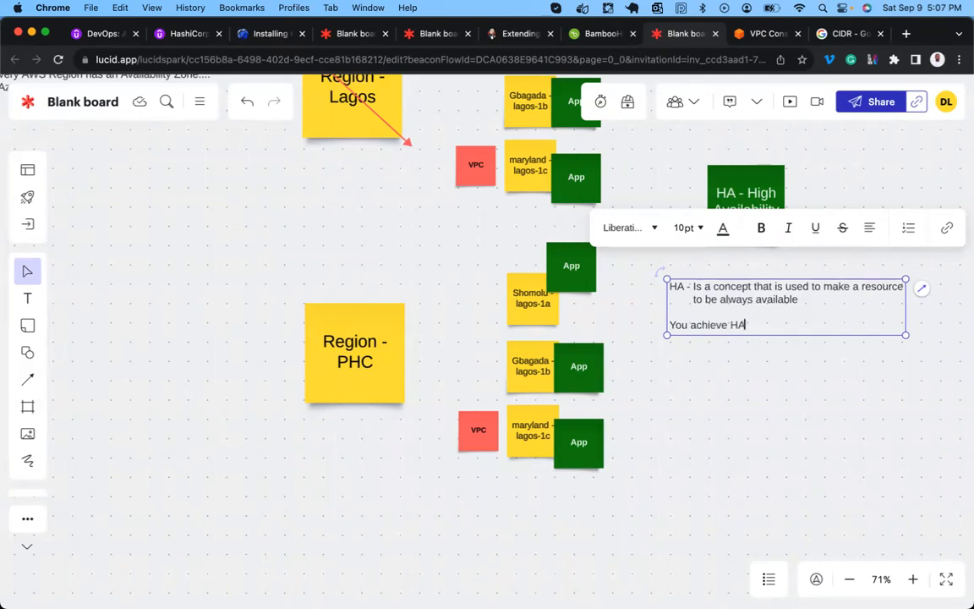
type(" by creating")
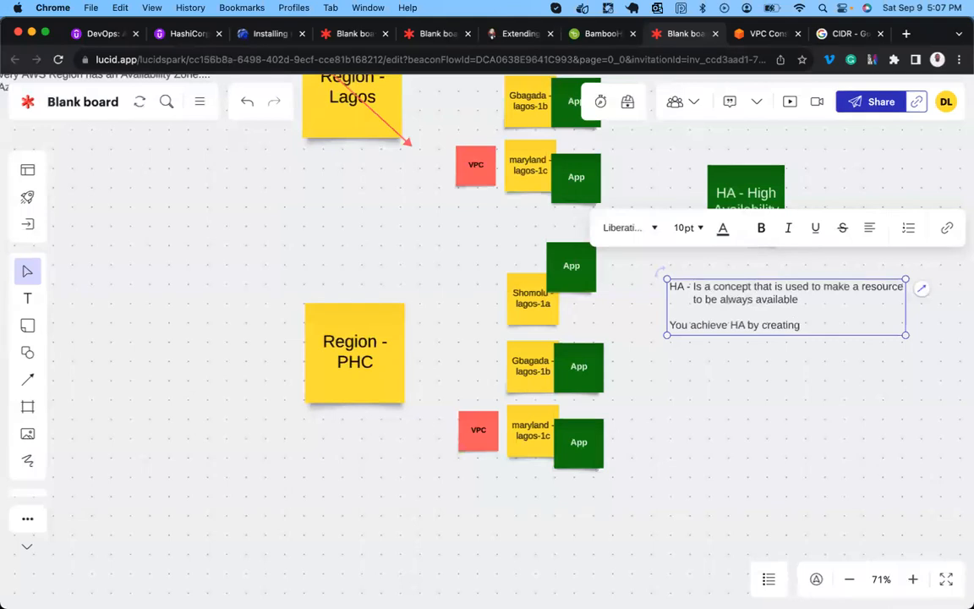
type(" ur resources in more than")
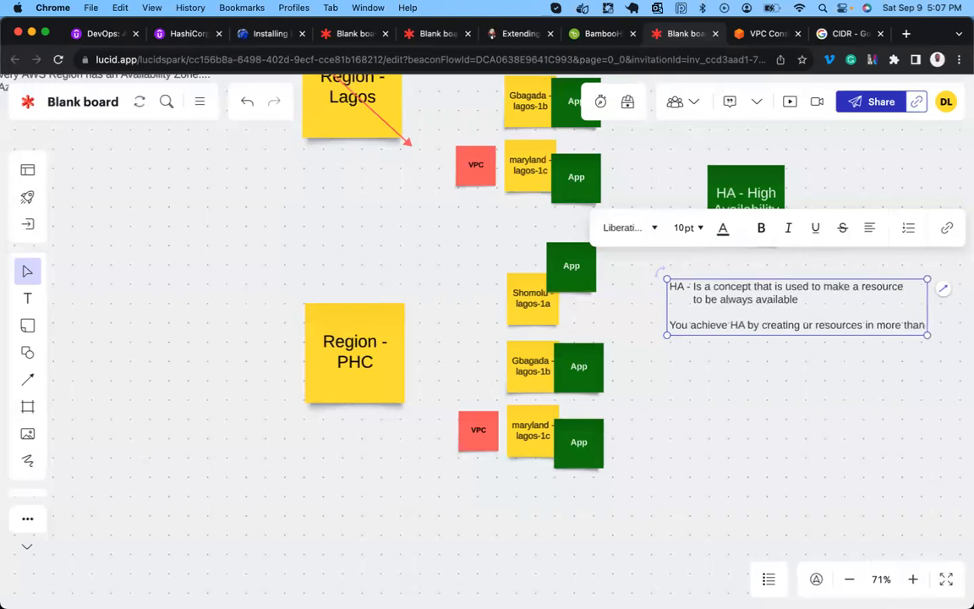
type(" on")
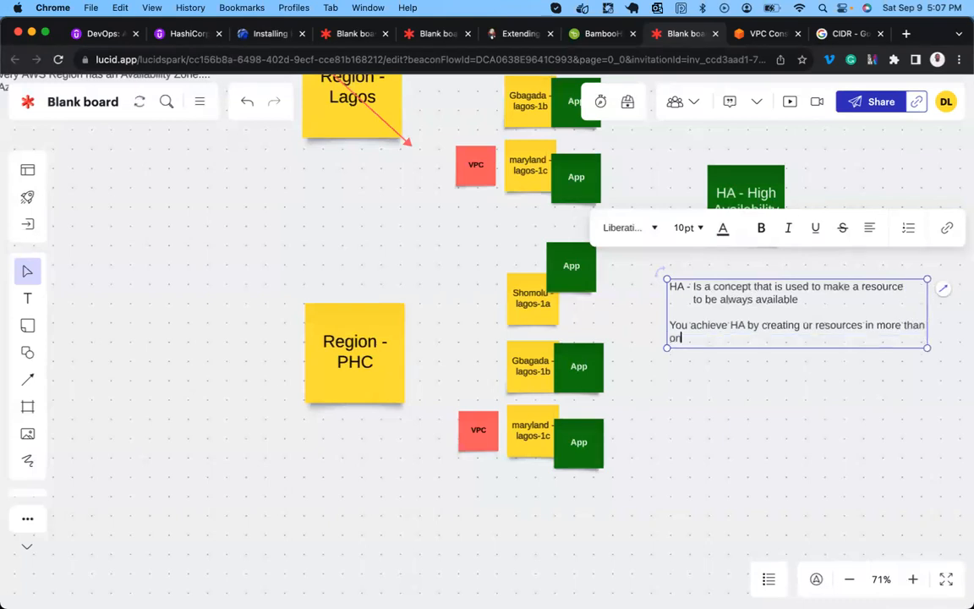
type("e rehion")
key("BackSpace")
key("BackSpace")
key("BackSpace")
key("BackSpace")
type("gion")
Step: Prefix the new line with 'How do u achieve HA -' and finish editing the HA note
type("How do u ")
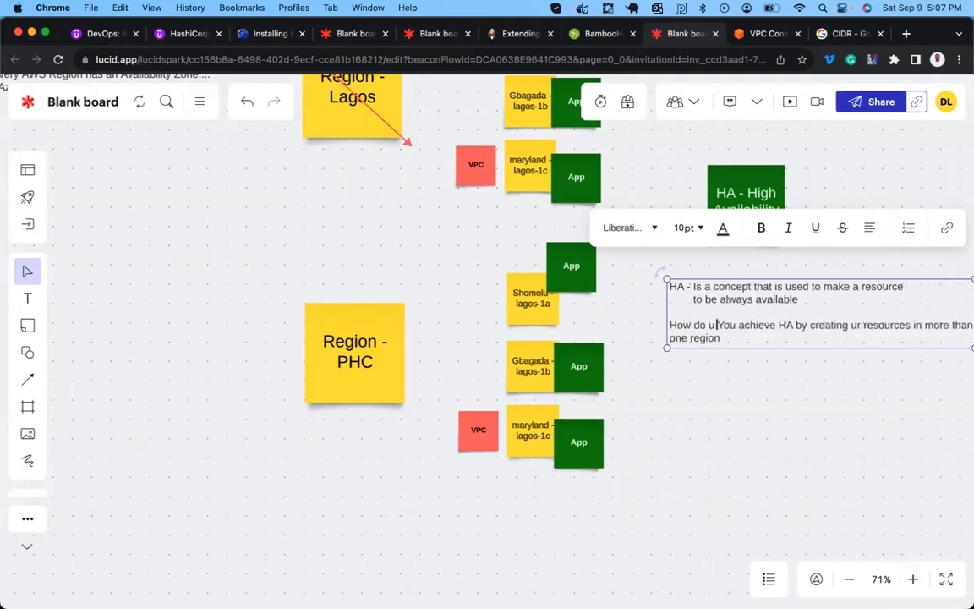
type("achieve H")
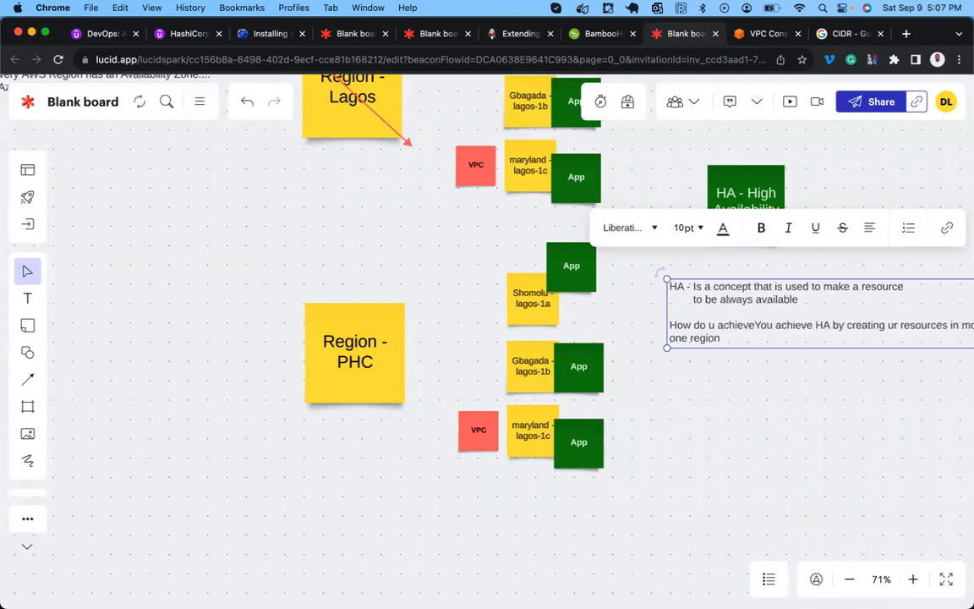
type("A -")
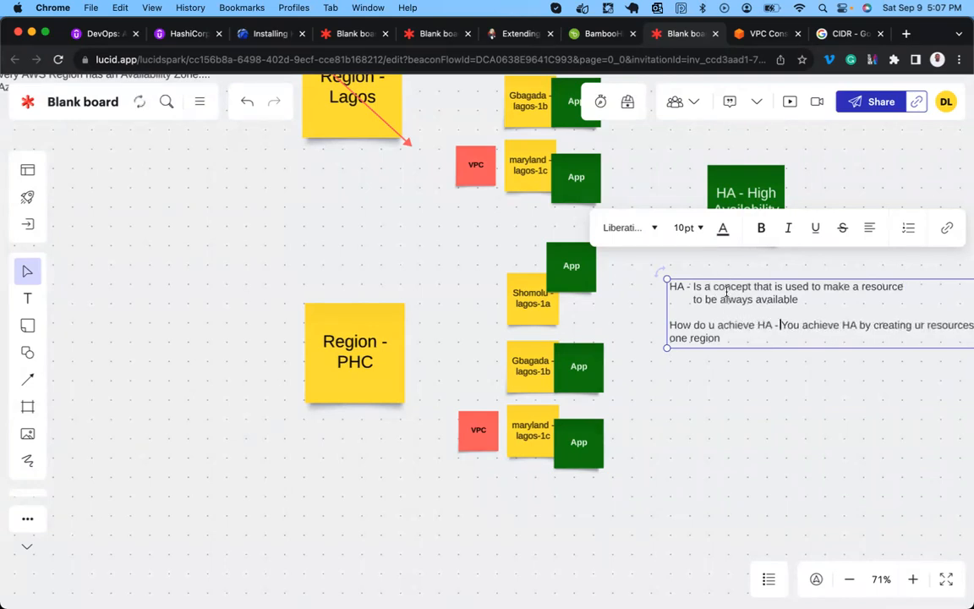
scroll(691, 307, "right", 2)
scroll(691, 306, "right", 2)
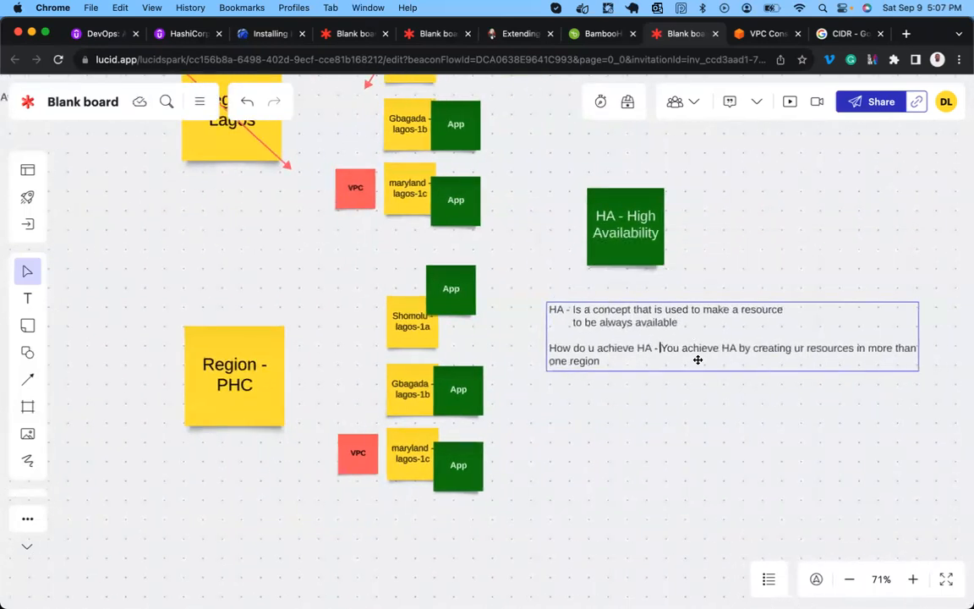
left_click(645, 427)
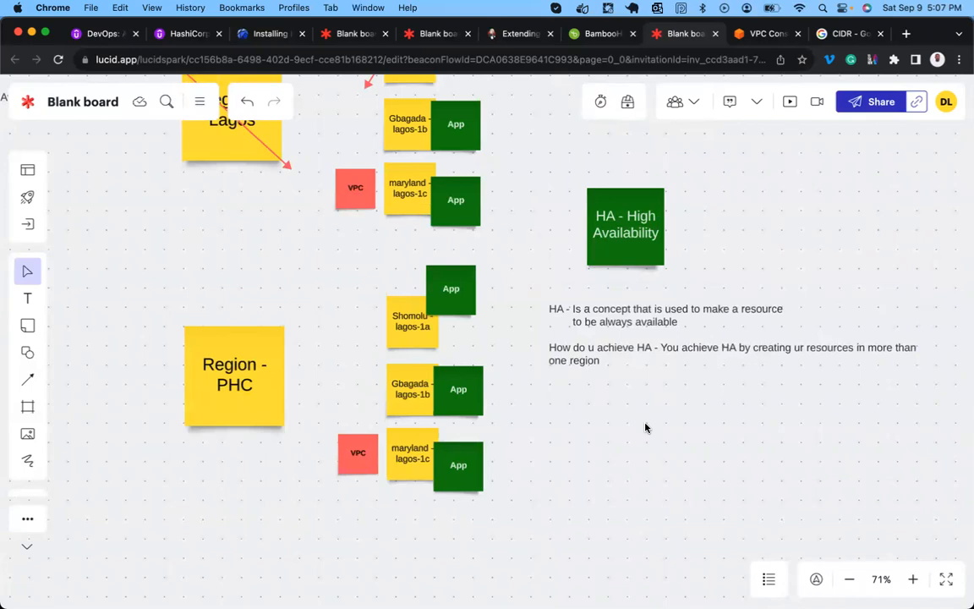
Step: Glance at the AWS subnet form, then return to the Lucidspark region diagram
scroll(645, 427, "left", 2)
scroll(645, 427, "up", 2)
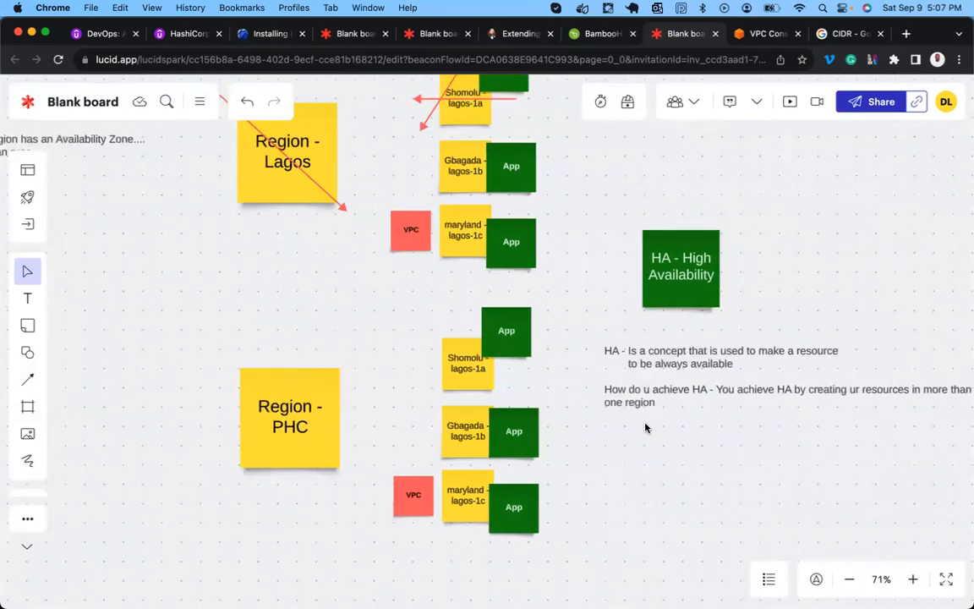
scroll(645, 428, "up", 3)
scroll(645, 427, "right", 1)
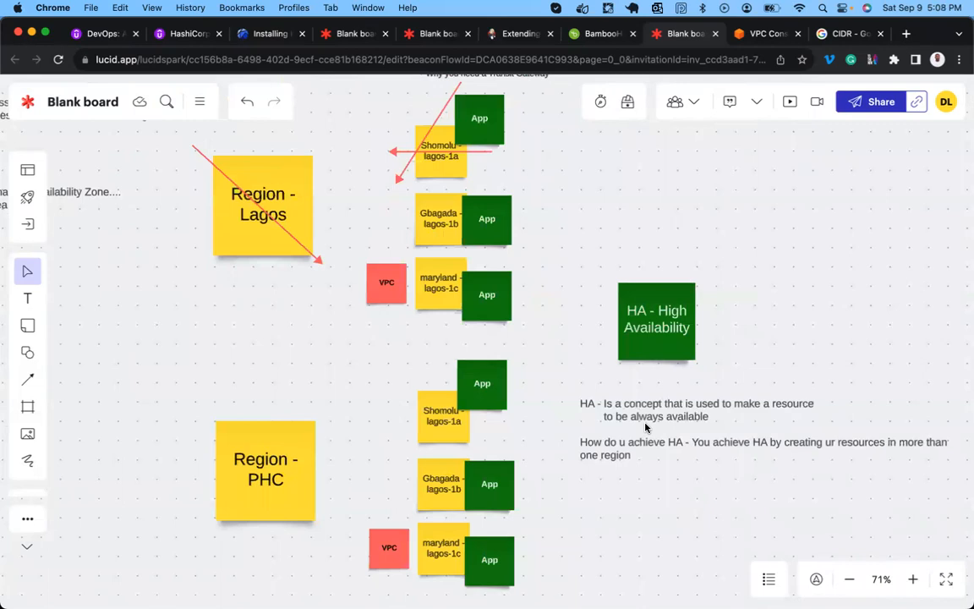
left_click(765, 34)
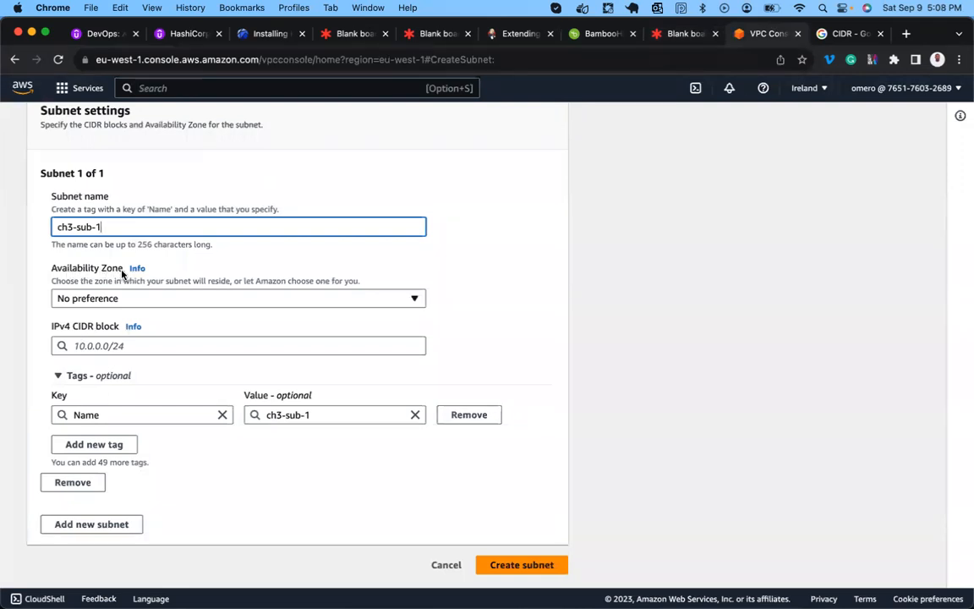
left_click(685, 37)
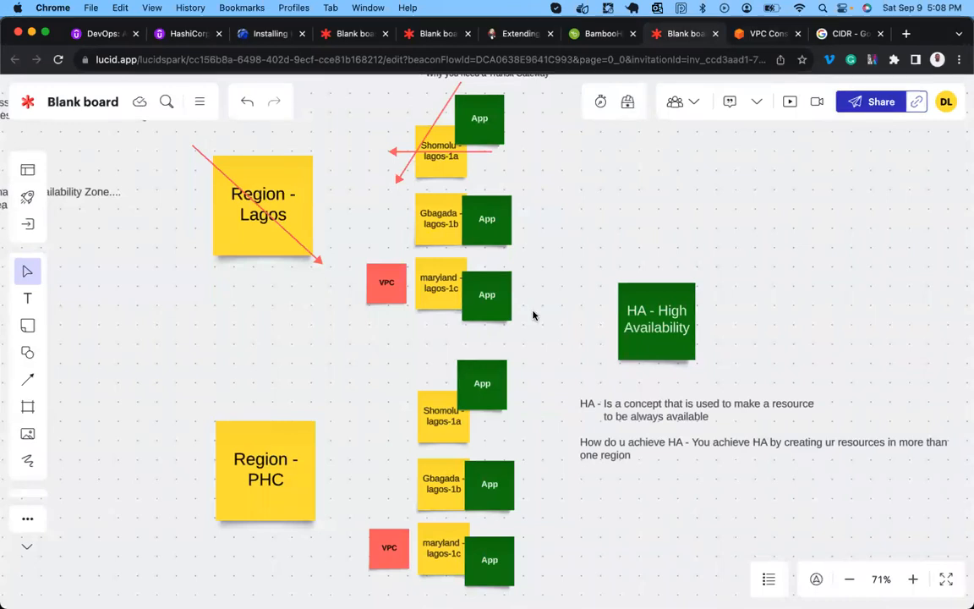
mouse_move(588, 550)
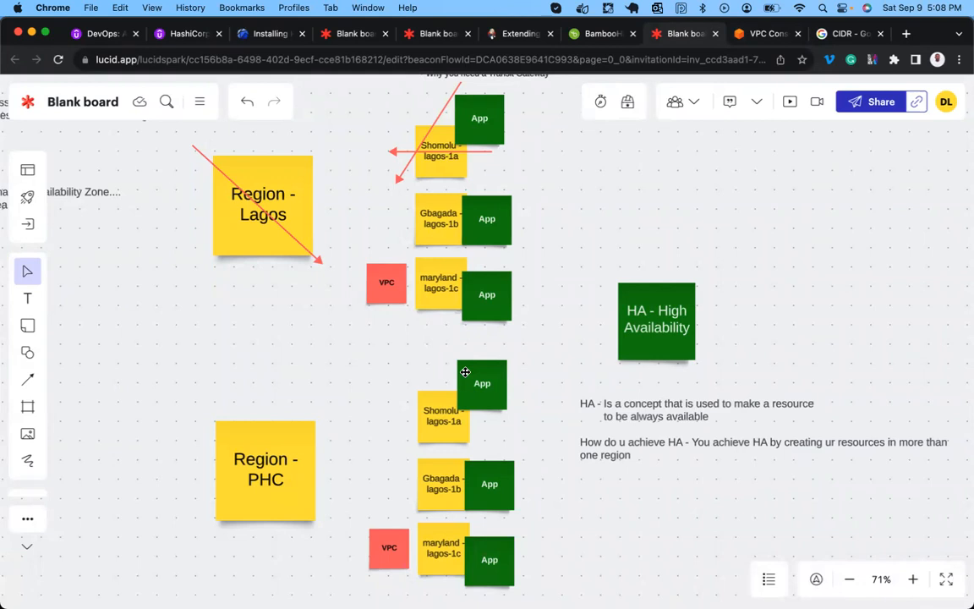
Step: Set ch3-sub-1's Availability Zone to Europe (Ireland) / eu-west-1a in the Create subnet form
left_click(761, 34)
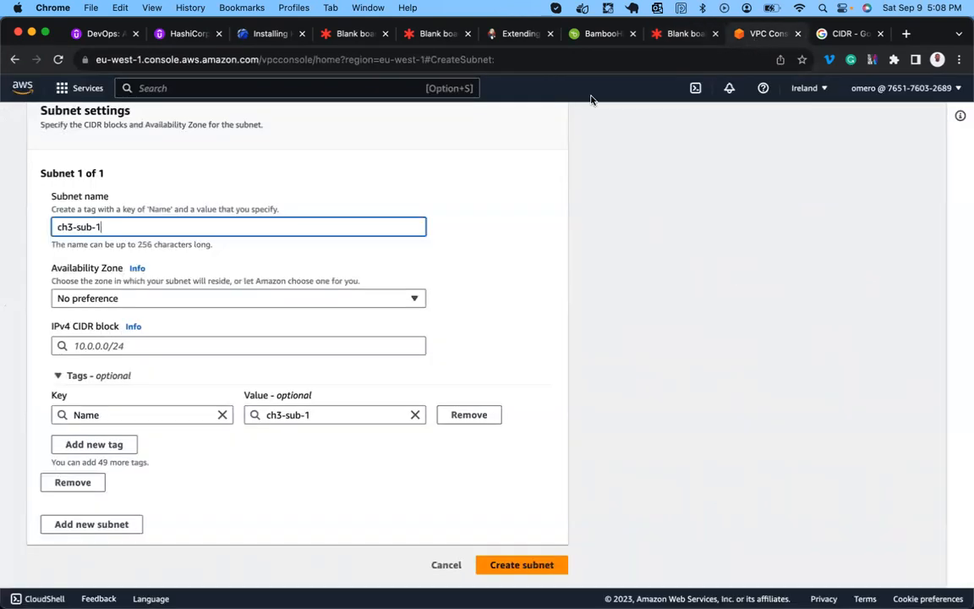
left_click(81, 302)
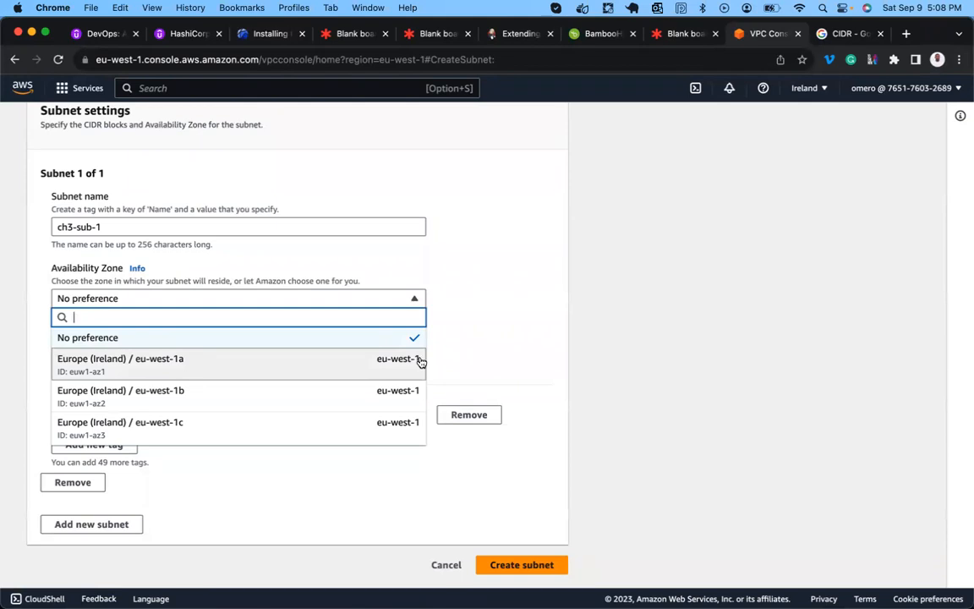
left_click(817, 90)
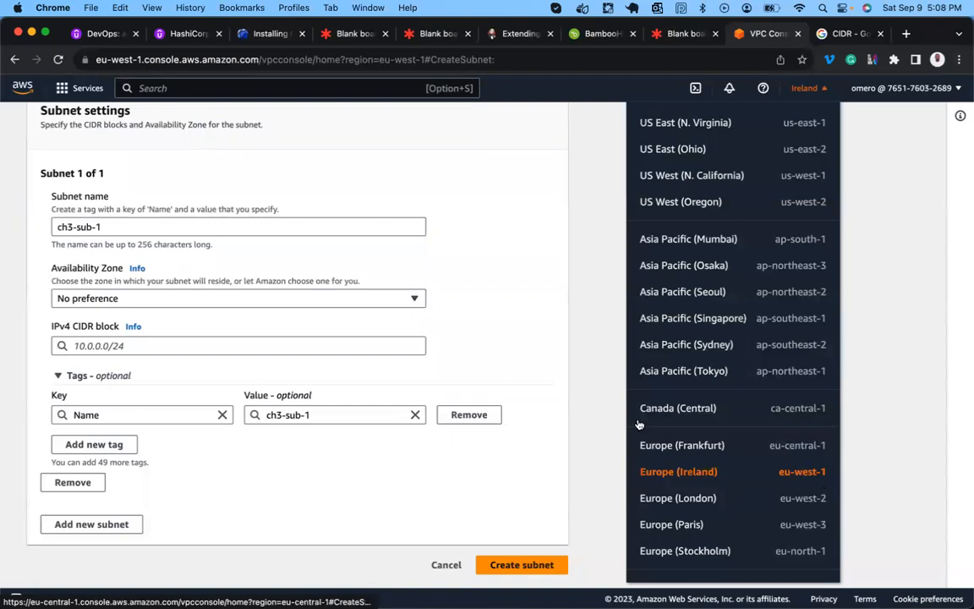
left_click(484, 329)
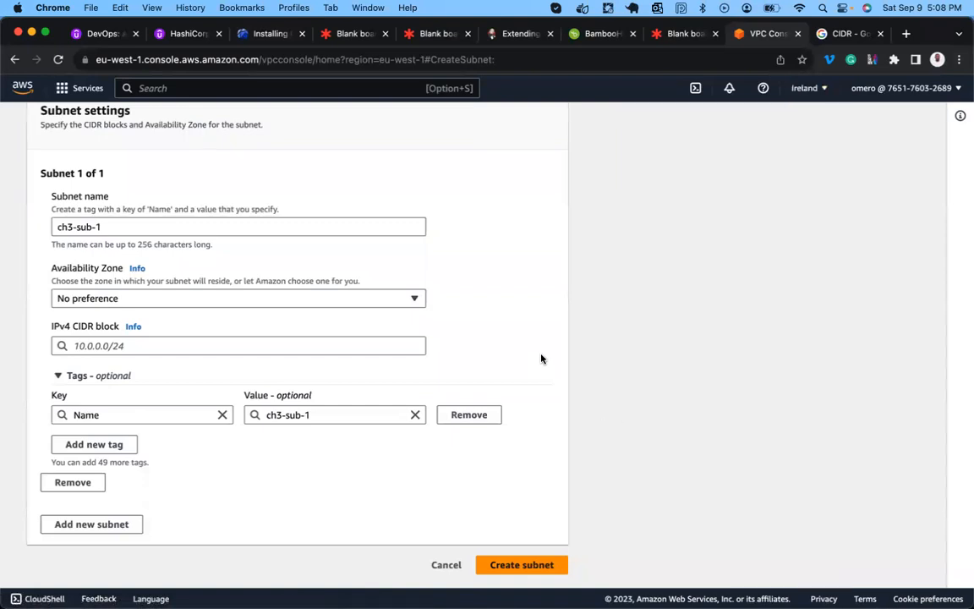
left_click(110, 298)
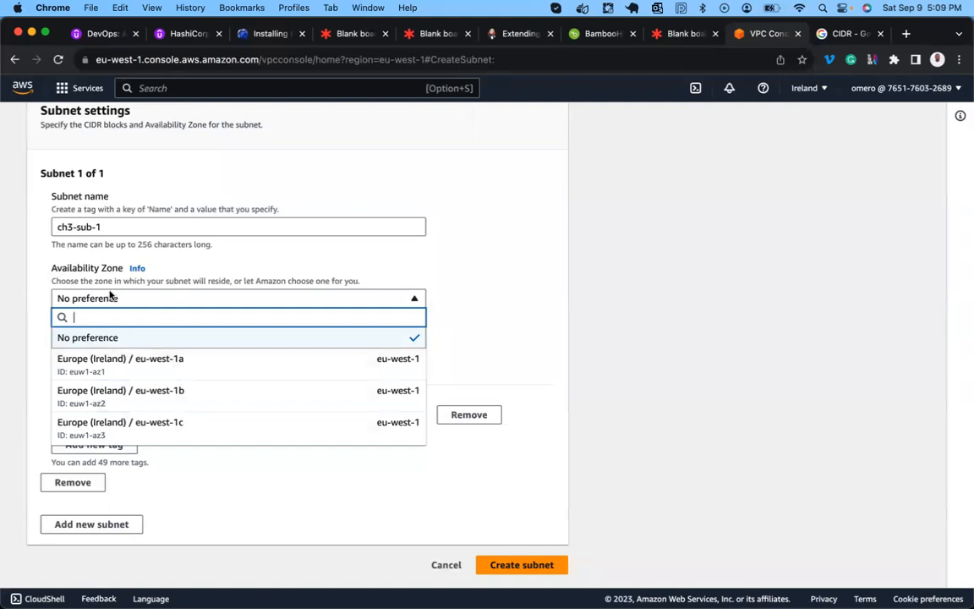
left_click(161, 361)
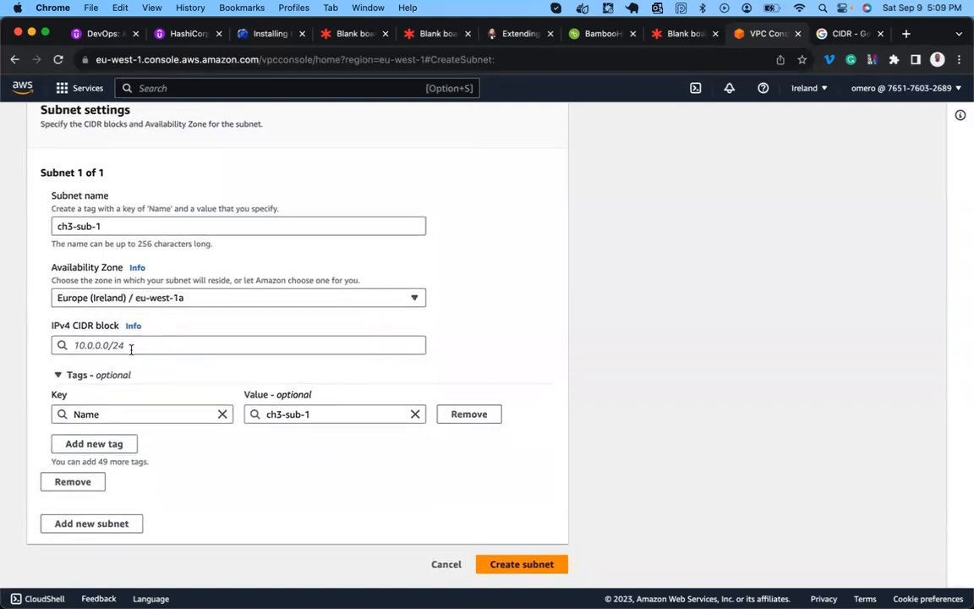
left_click(103, 346)
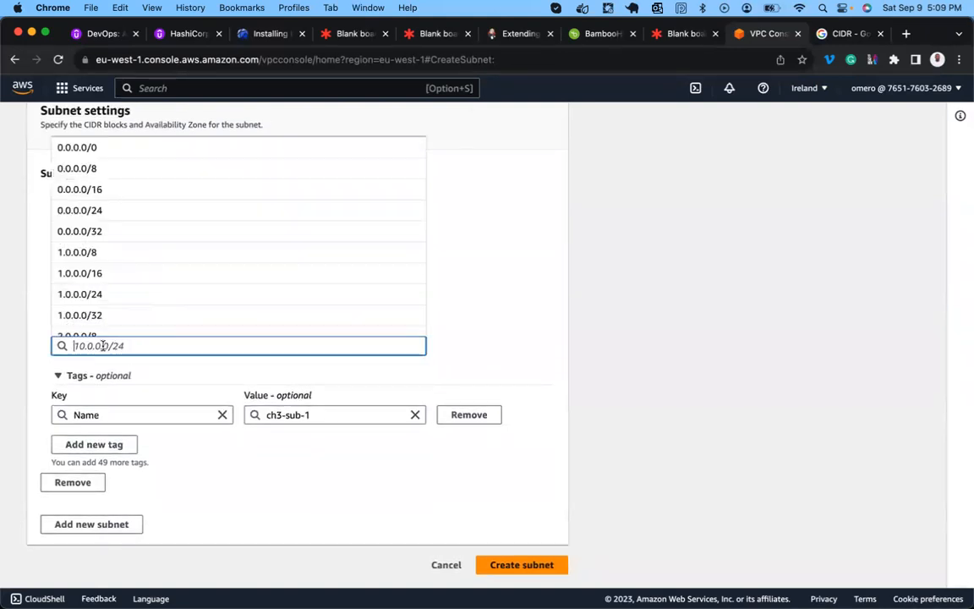
left_click(545, 202)
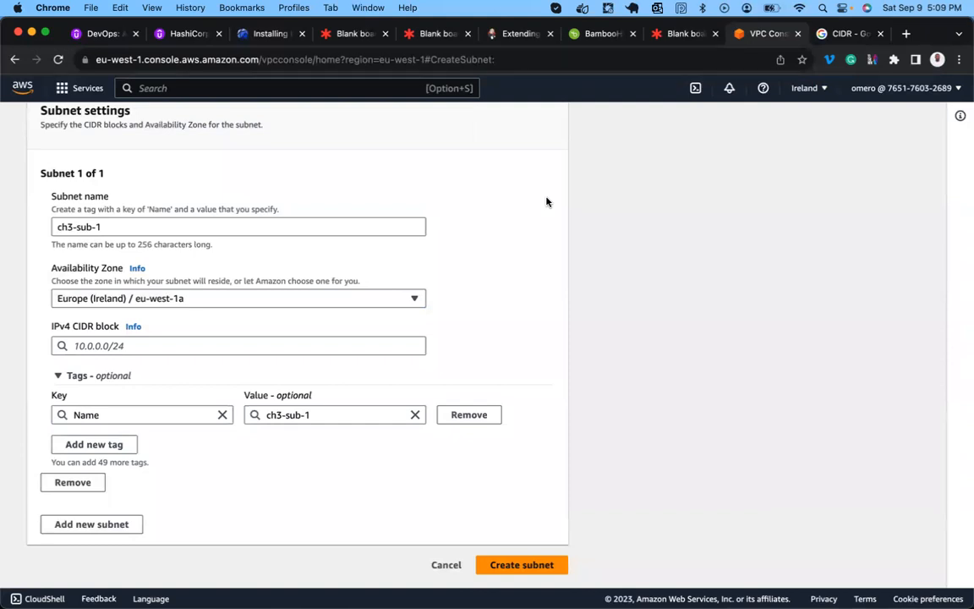
scroll(211, 317, "up", 3)
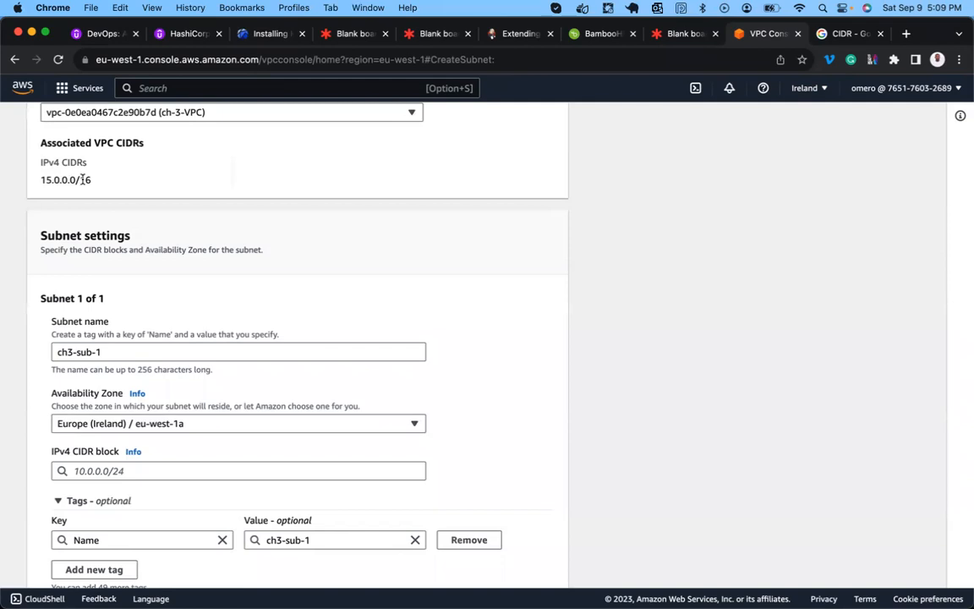
Step: Enter 15.0.1.0/24 as ch3-sub-1's IPv4 CIDR block and create the subnet
scroll(82, 180, "down", 3)
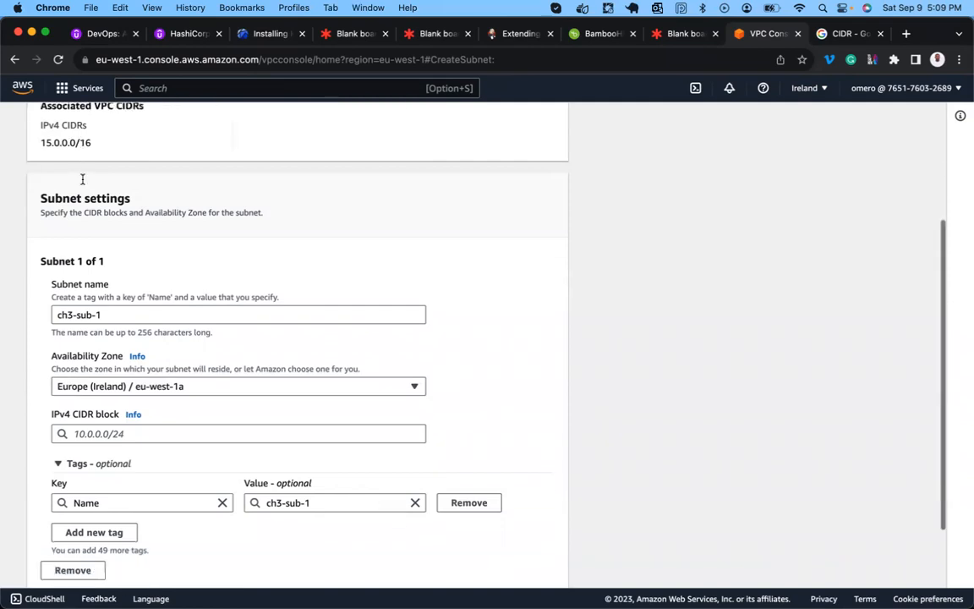
left_click(89, 345)
type("15.0.")
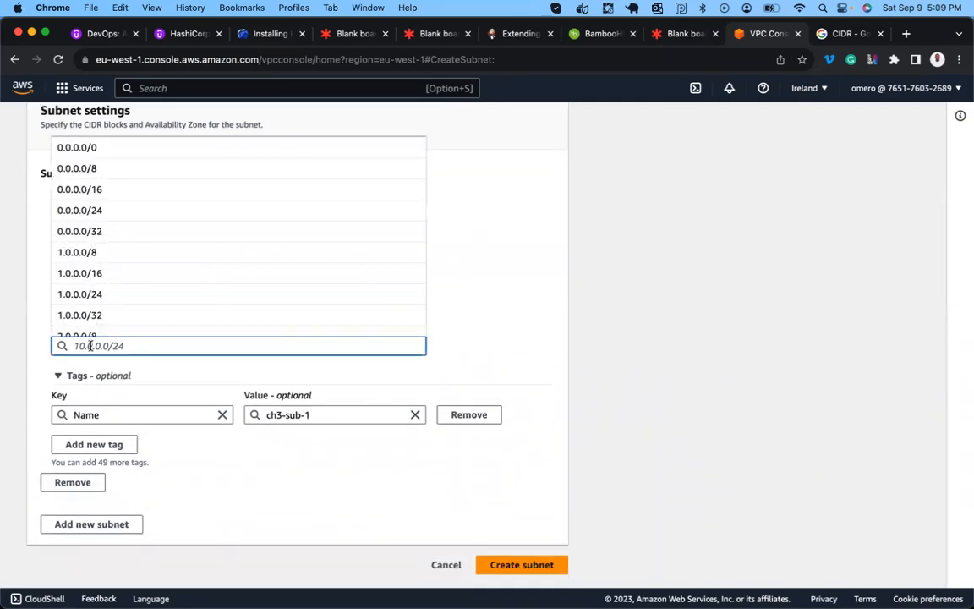
type("1.0")
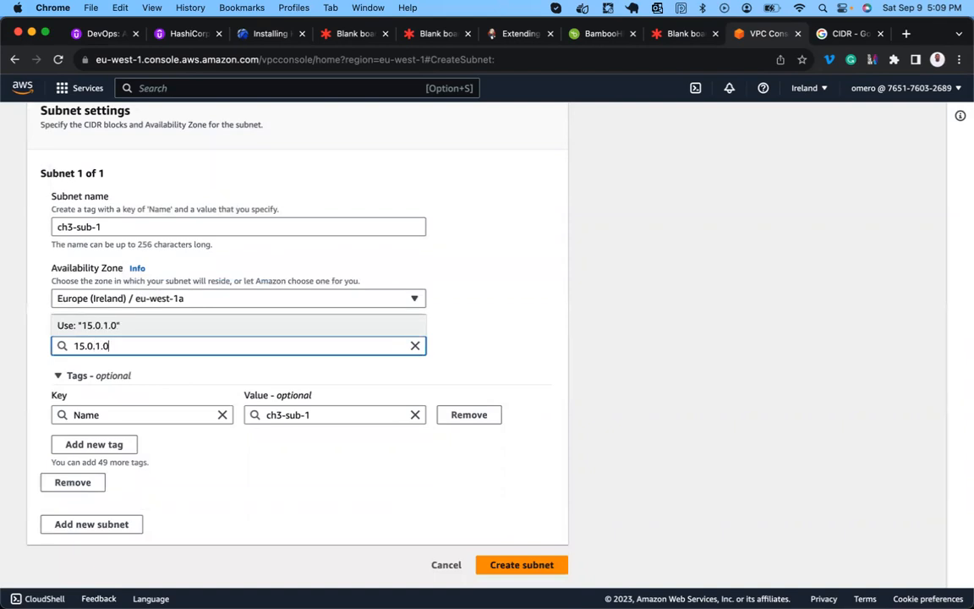
key("BackSpace")
key("BackSpace")
key("BackSpace")
key("BackSpace")
key("BackSpace")
type("1.0.0")
key("BackSpace")
key("BackSpace")
key("BackSpace")
key("BackSpace")
key("BackSpace")
type("0.1.0/24")
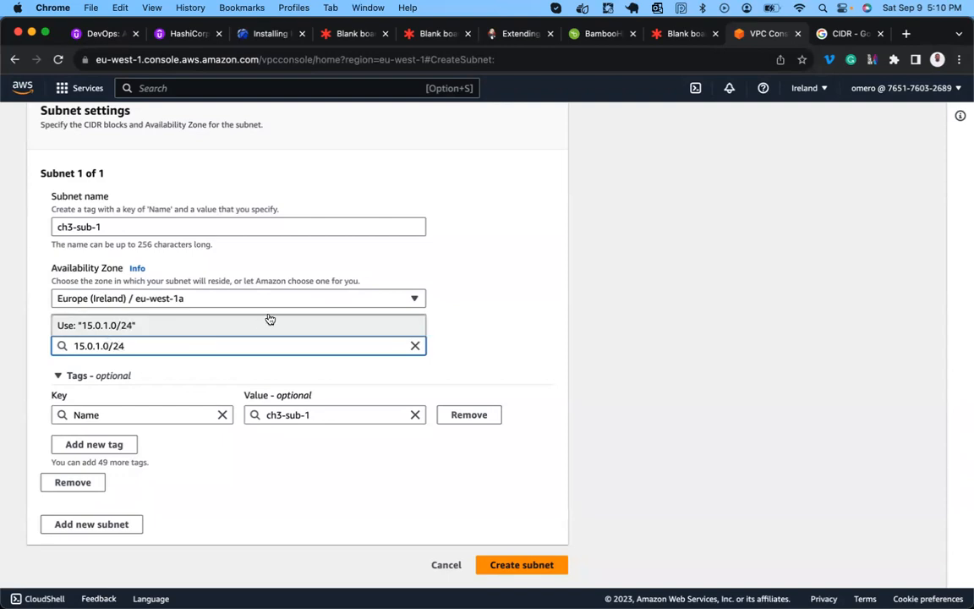
left_click(232, 326)
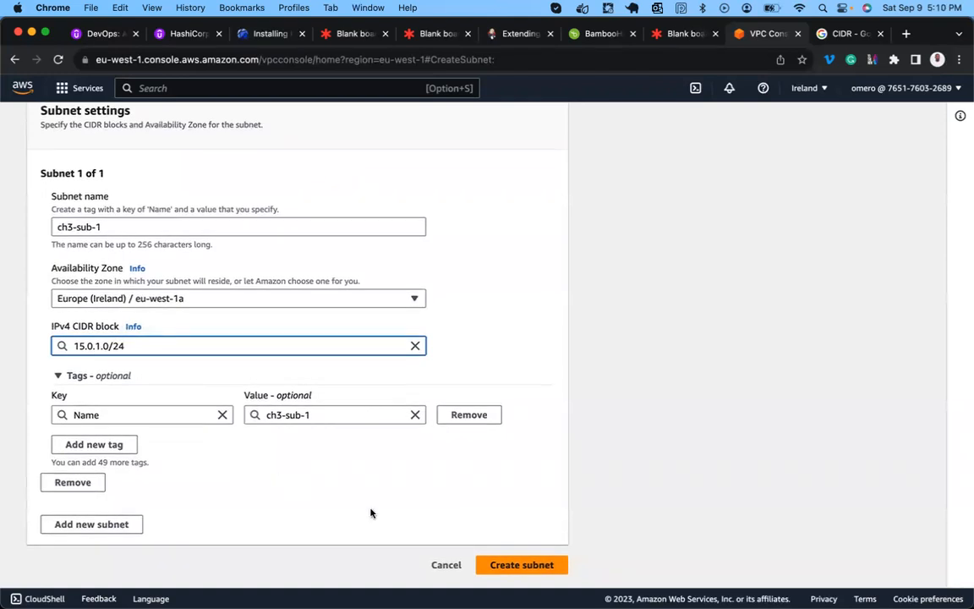
left_click(501, 565)
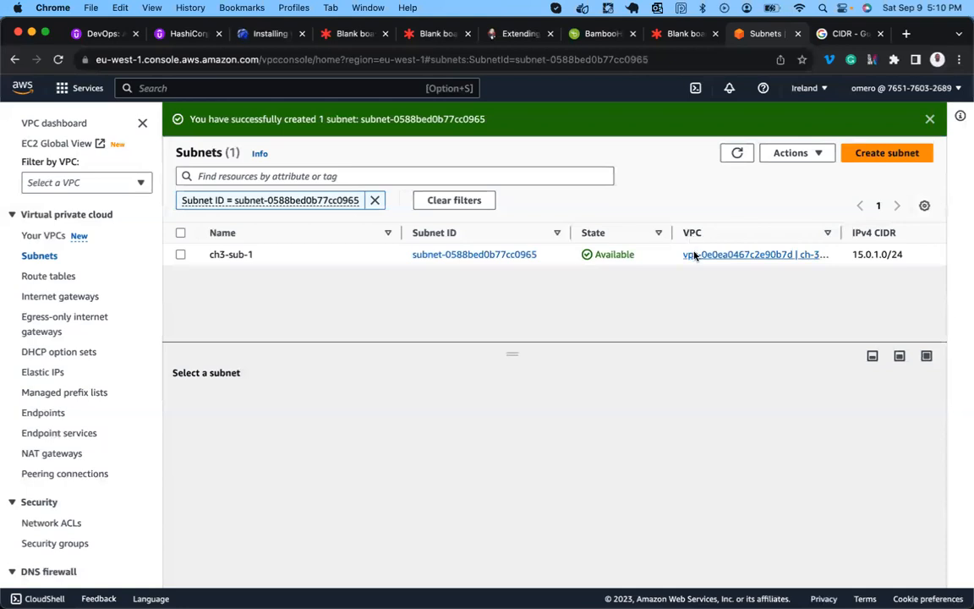
scroll(735, 257, "right", 2)
scroll(735, 257, "right", 5)
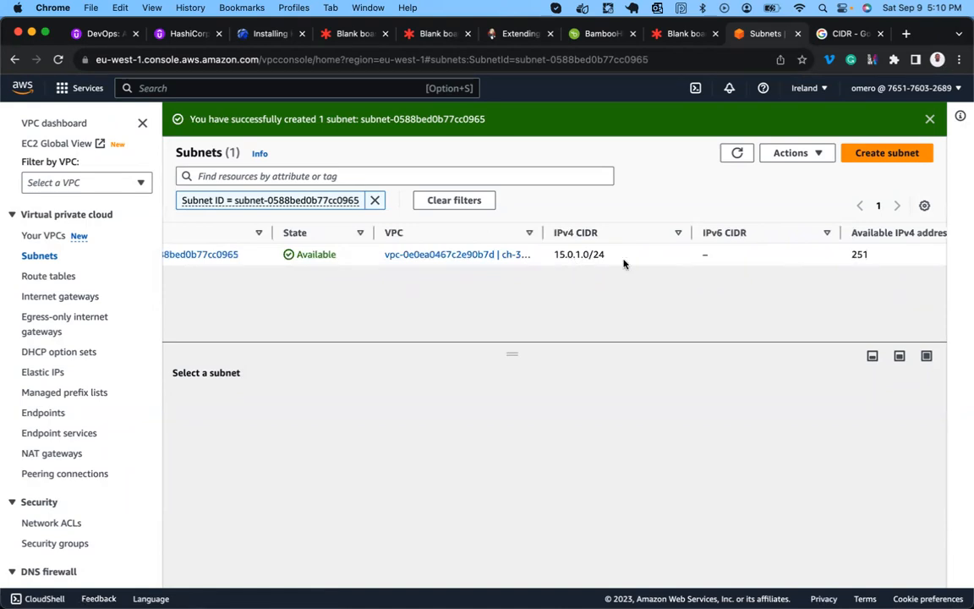
scroll(623, 264, "right", 5)
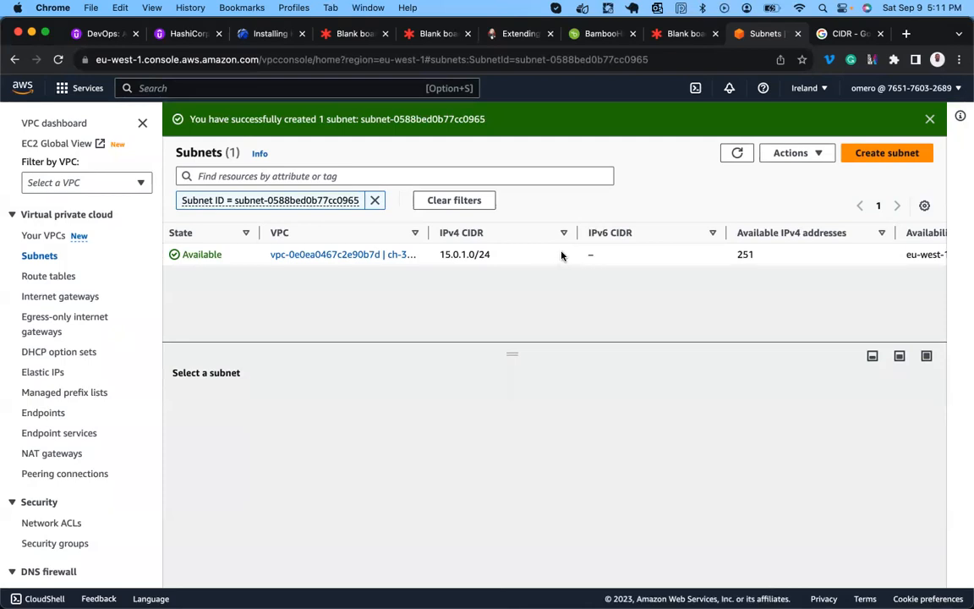
scroll(561, 256, "right", 5)
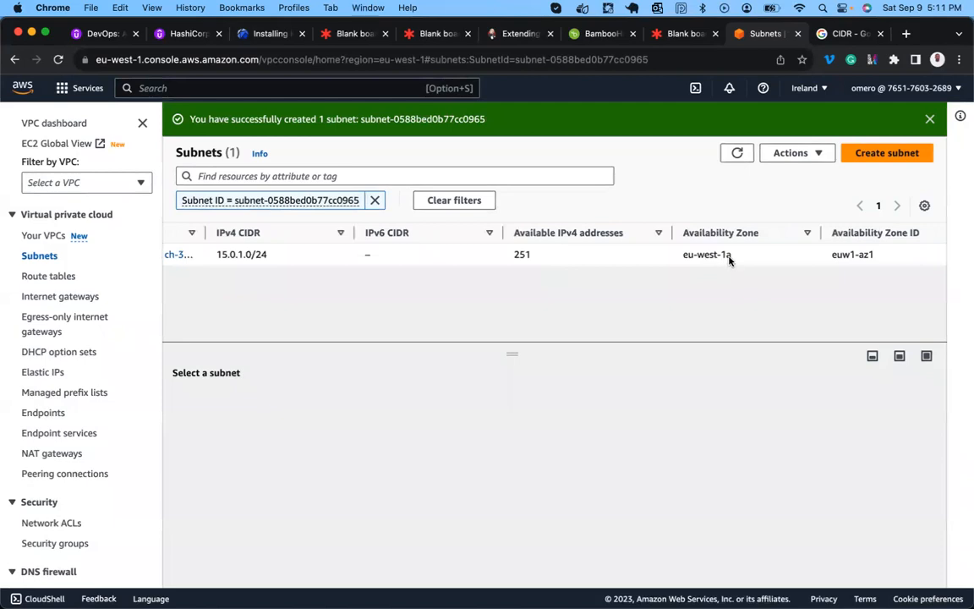
scroll(729, 258, "right", 3)
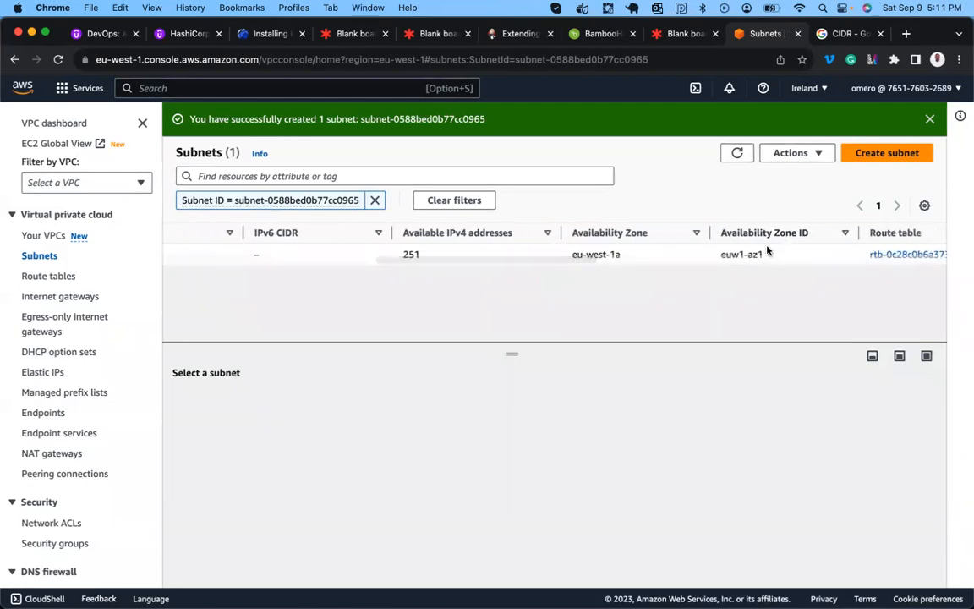
scroll(781, 256, "right", 2)
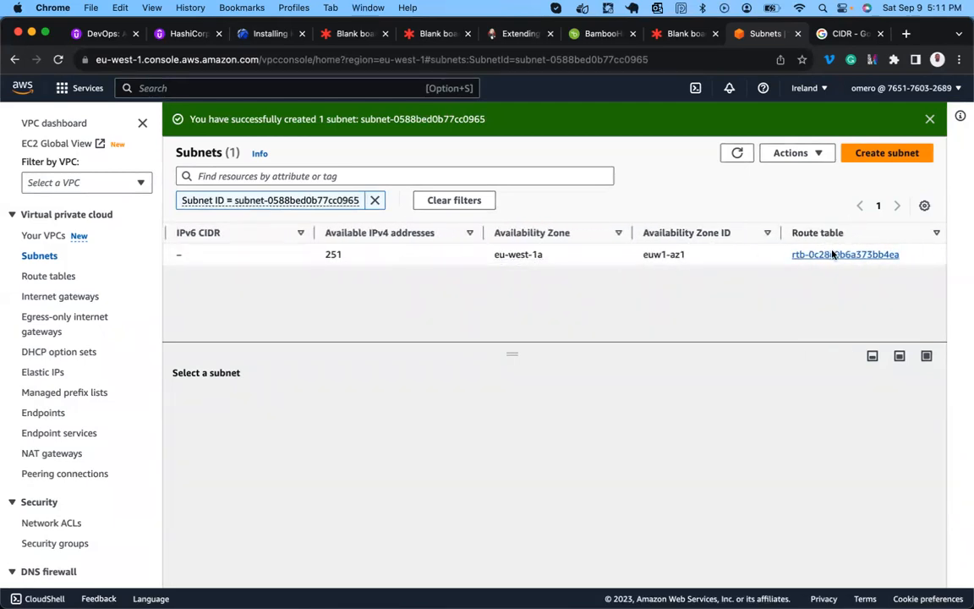
scroll(850, 256, "right", 5)
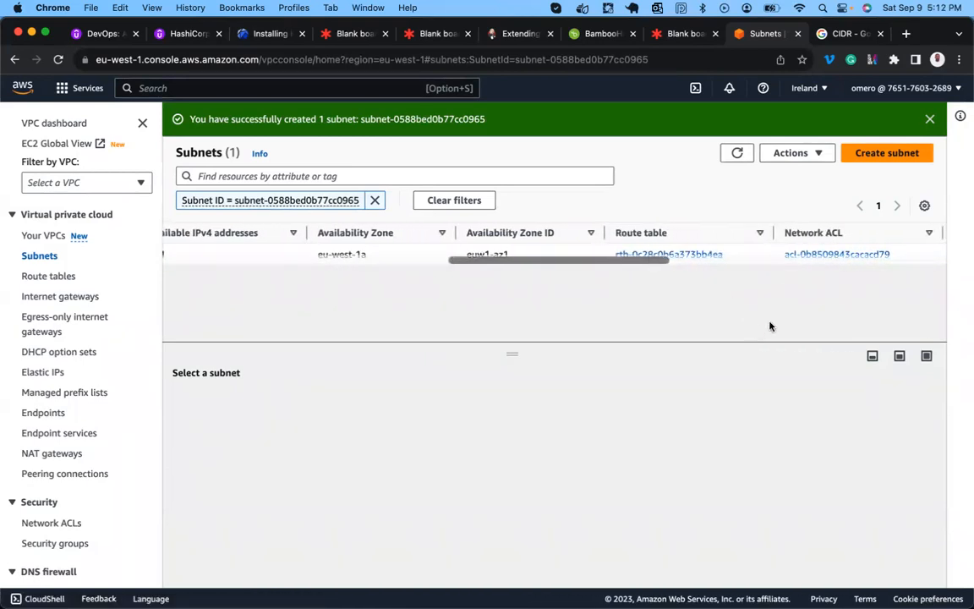
scroll(837, 254, "right", 4)
scroll(839, 255, "right", 10)
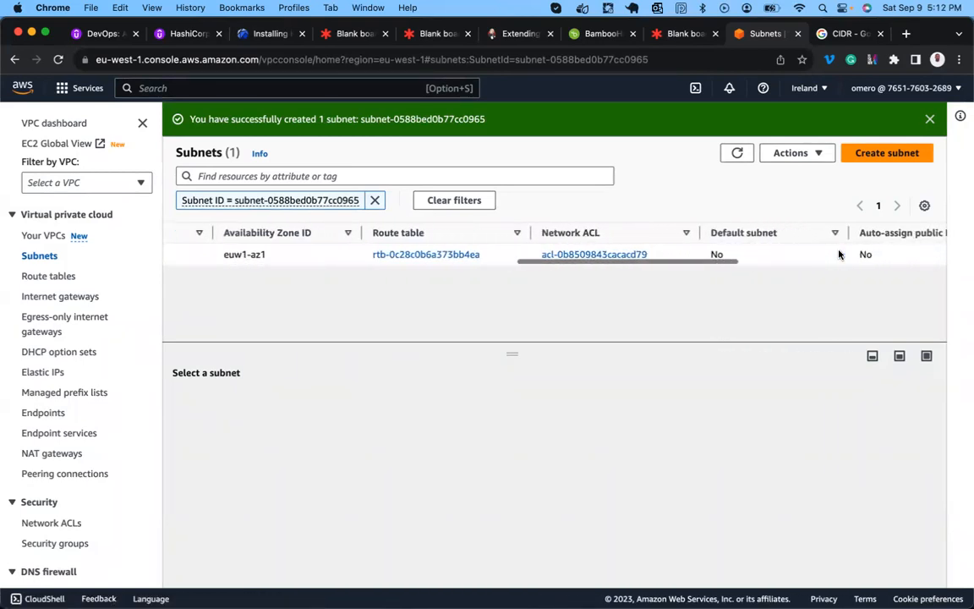
scroll(792, 257, "right", 12)
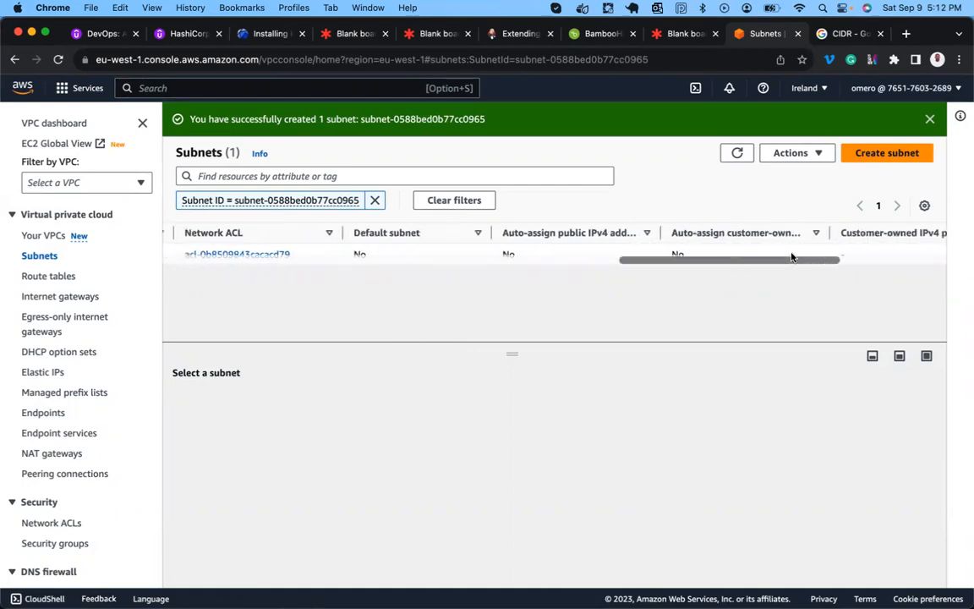
scroll(793, 257, "left", 20)
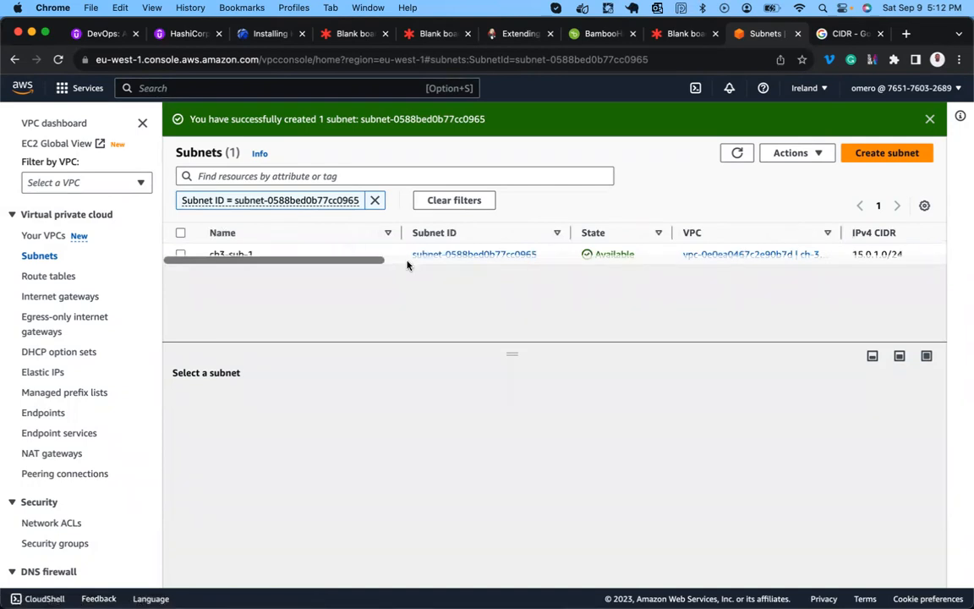
Step: Start a new subnet in ch-3-VPC and name it ch3-sub-2
left_click(853, 155)
left_click(313, 258)
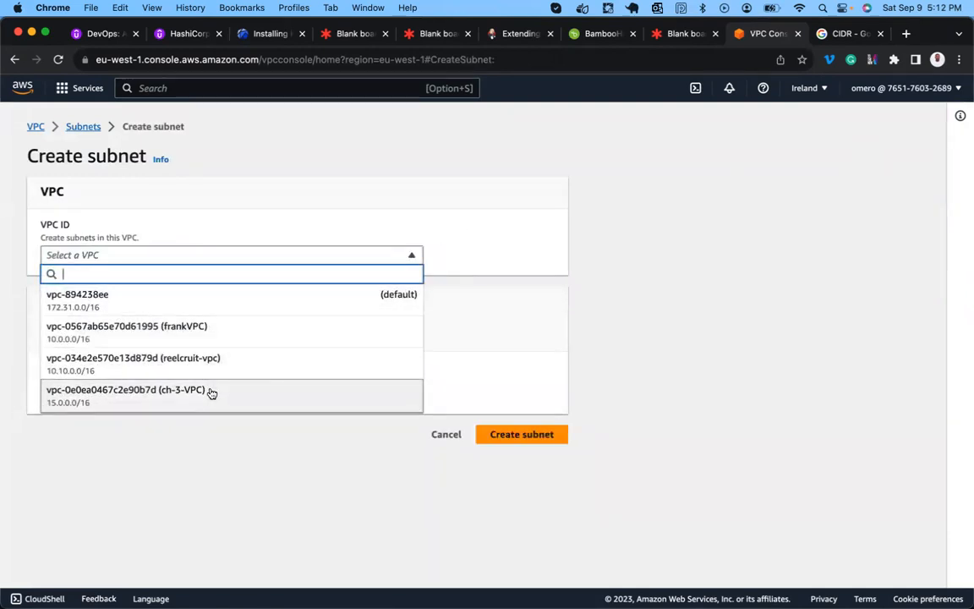
left_click(212, 393)
scroll(123, 384, "down", 4)
scroll(123, 384, "down", 2)
left_click(106, 264)
type("ch3")
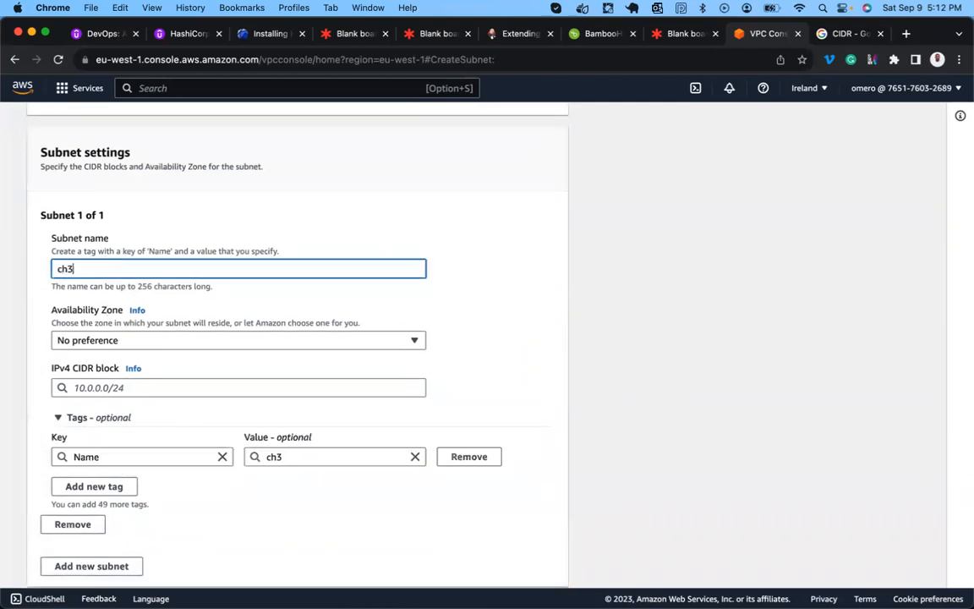
type("-sub-2")
Step: Place ch3-sub-2 in eu-west-1b with IPv4 CIDR block 15.0.2.0/24
left_click(87, 342)
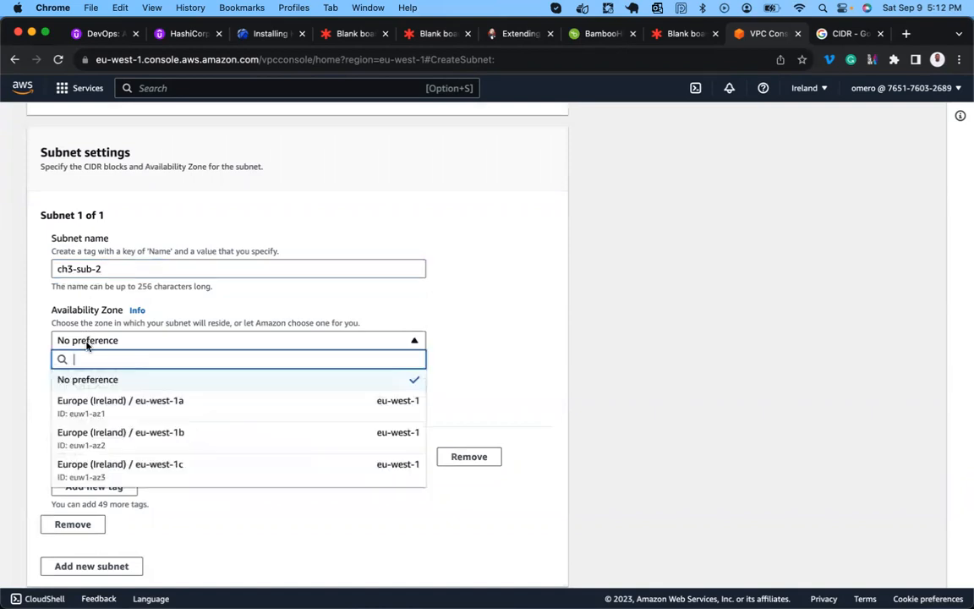
left_click(144, 435)
scroll(144, 438, "down", 1)
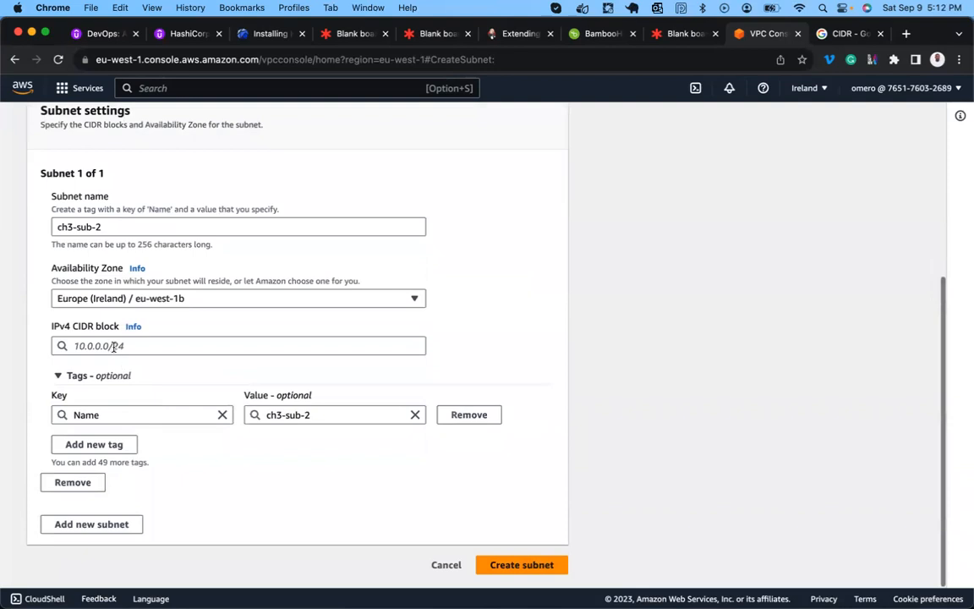
left_click(115, 344)
type("15.0.2.0")
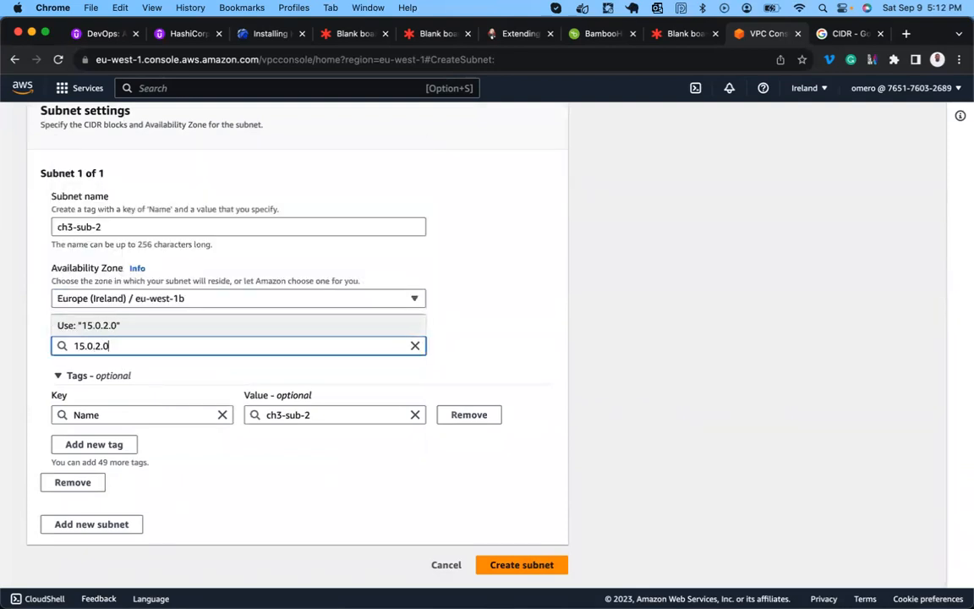
type("/24")
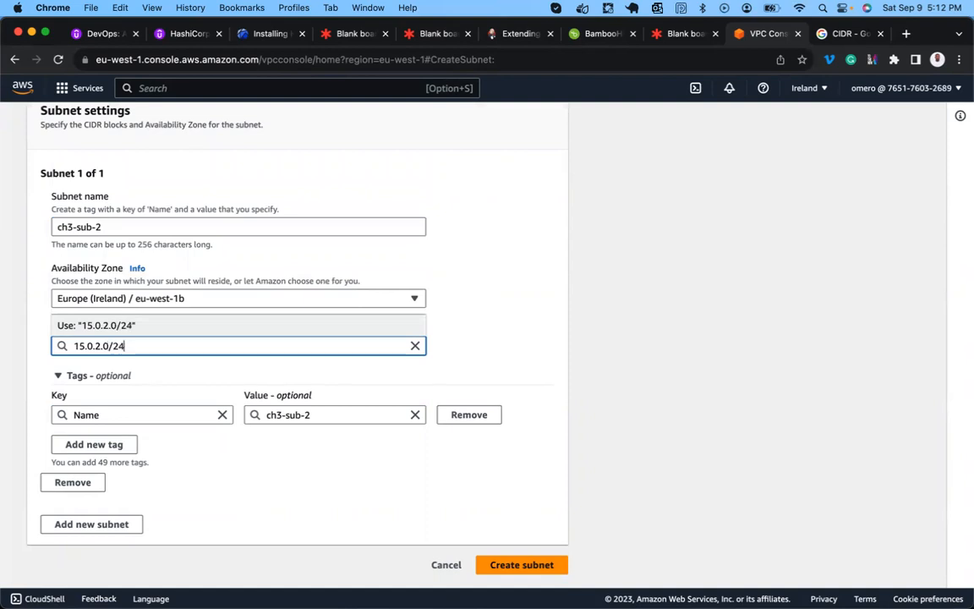
left_click(120, 326)
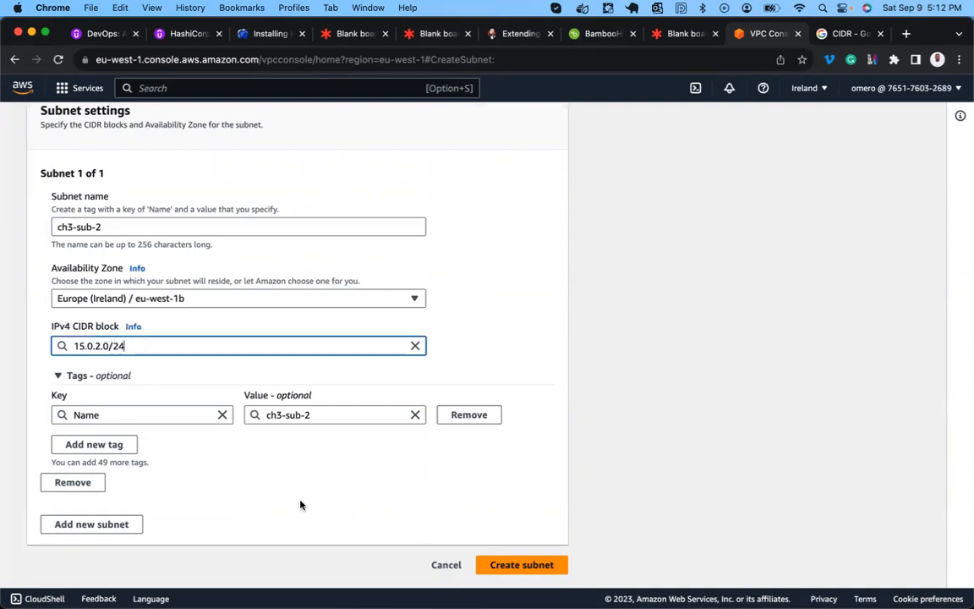
Step: Add another subnet entry to the form and name it ch3-sub-3
left_click(92, 524)
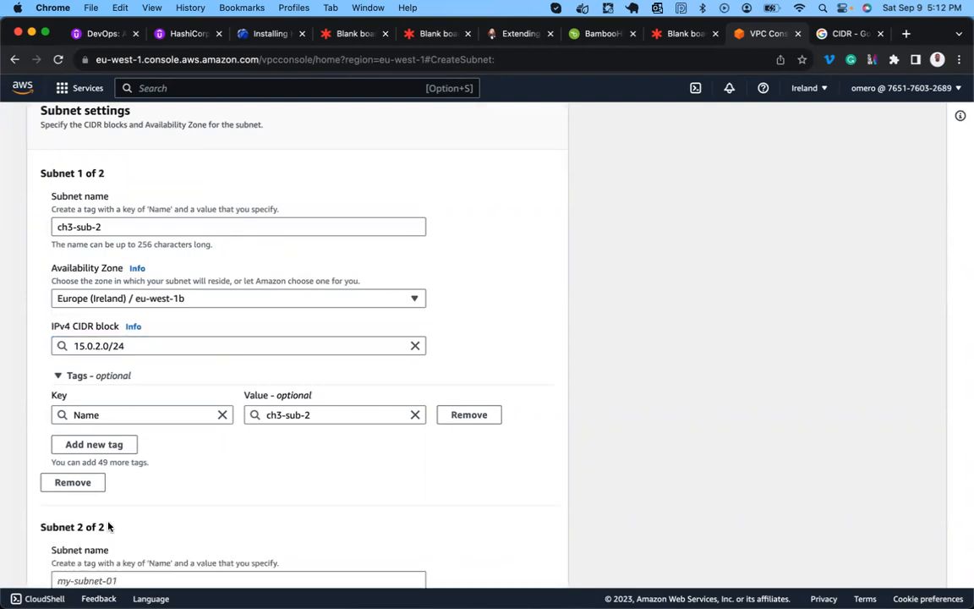
scroll(108, 524, "down", 3)
left_click(123, 397)
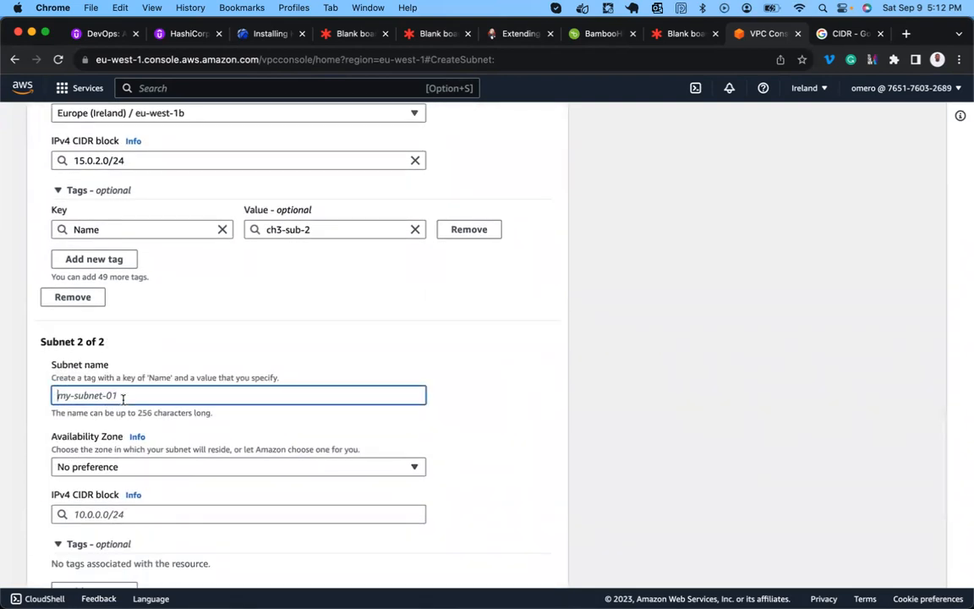
type("ch-3-sub")
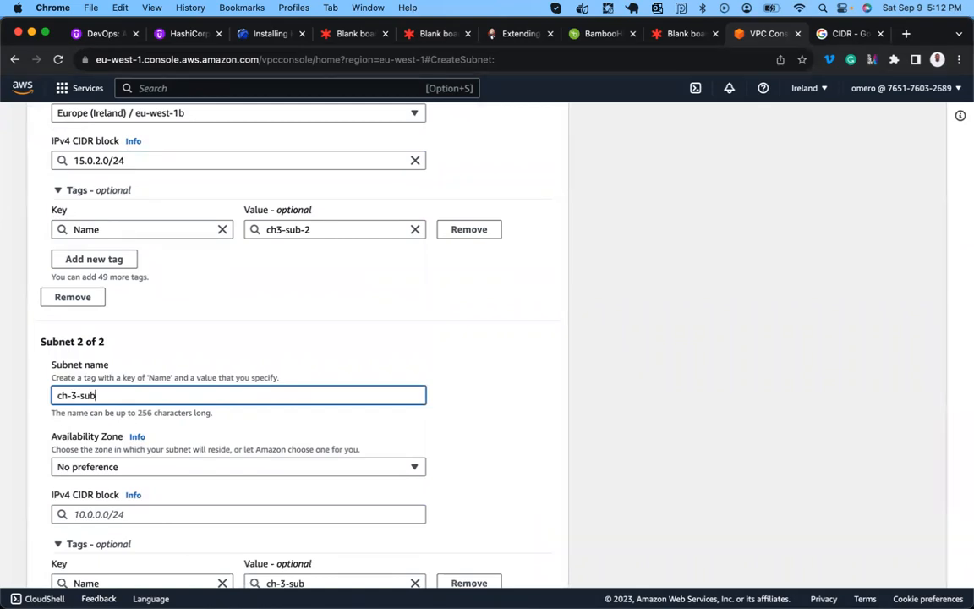
scroll(148, 391, "up", 3)
scroll(148, 391, "down", 3)
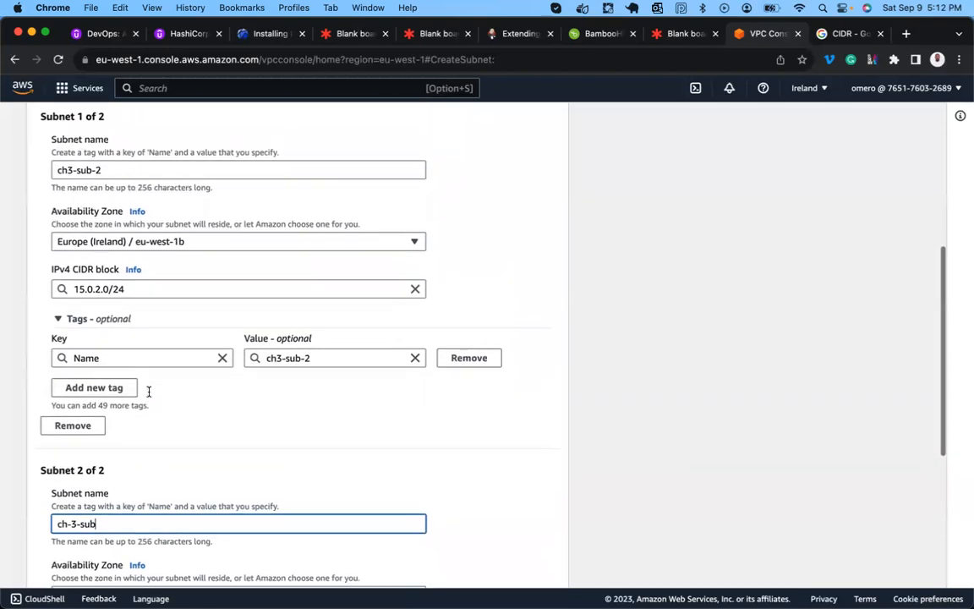
key("Left")
key("Left")
key("Left")
key("Left")
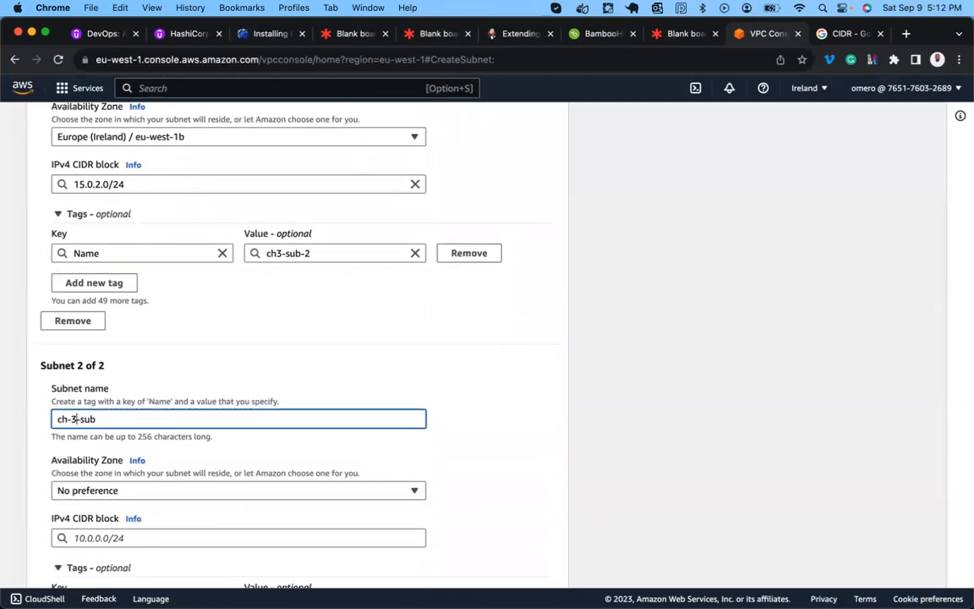
key("Left")
key("BackSpace")
type("-2")
scroll(234, 347, "up", 5)
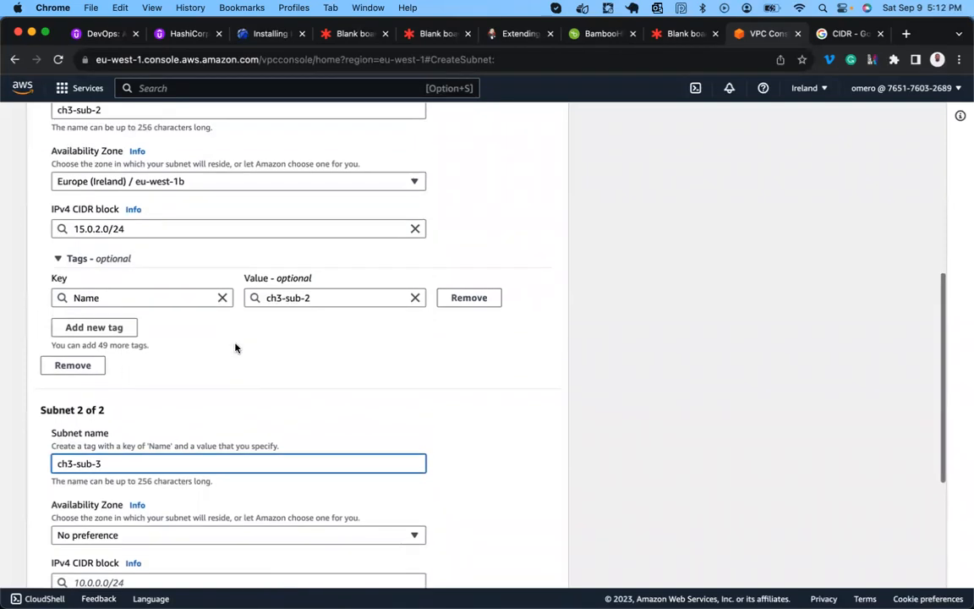
scroll(235, 348, "down", 5)
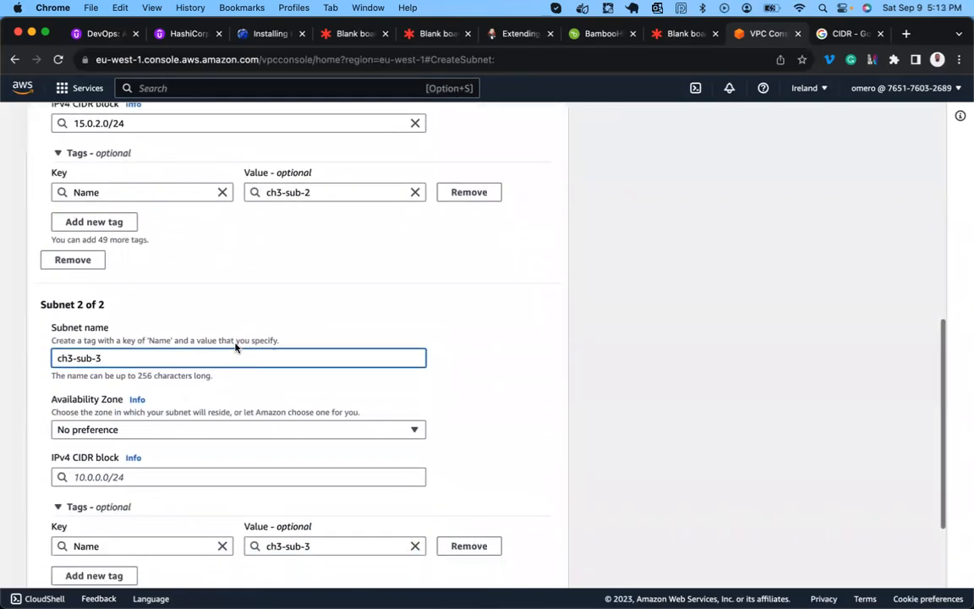
scroll(153, 356, "down", 3)
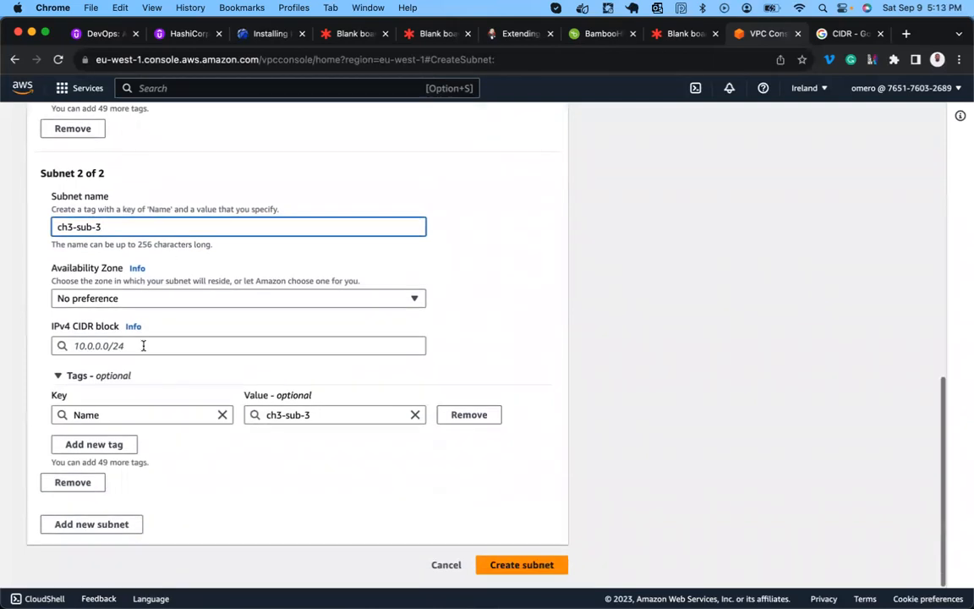
Step: Put ch3-sub-3 in eu-west-1c with IPv4 CIDR block 15.0.3.0/24
left_click(113, 305)
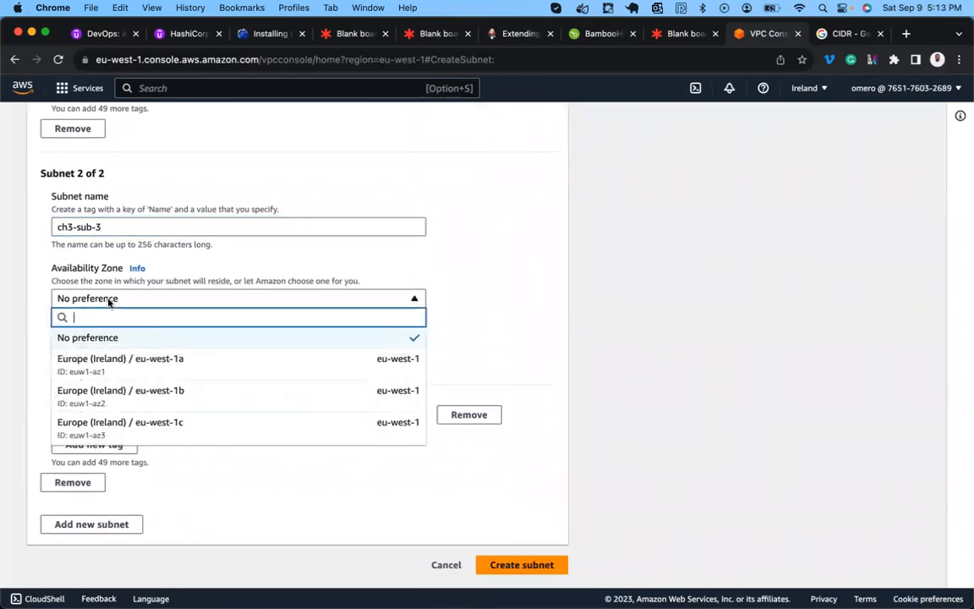
left_click(125, 424)
left_click(110, 348)
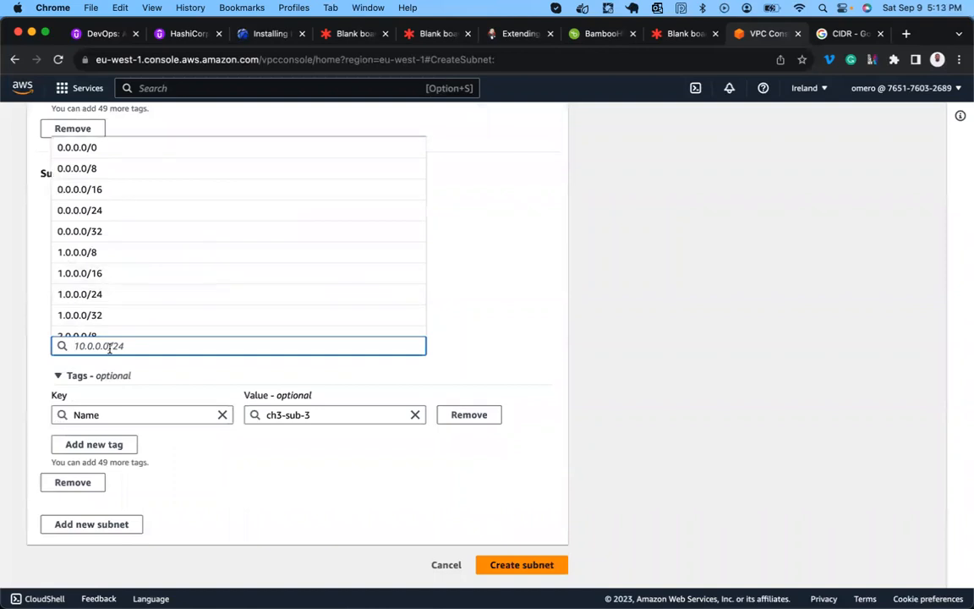
type("10")
key("BackSpace")
type("5.0.1")
key("BackSpace")
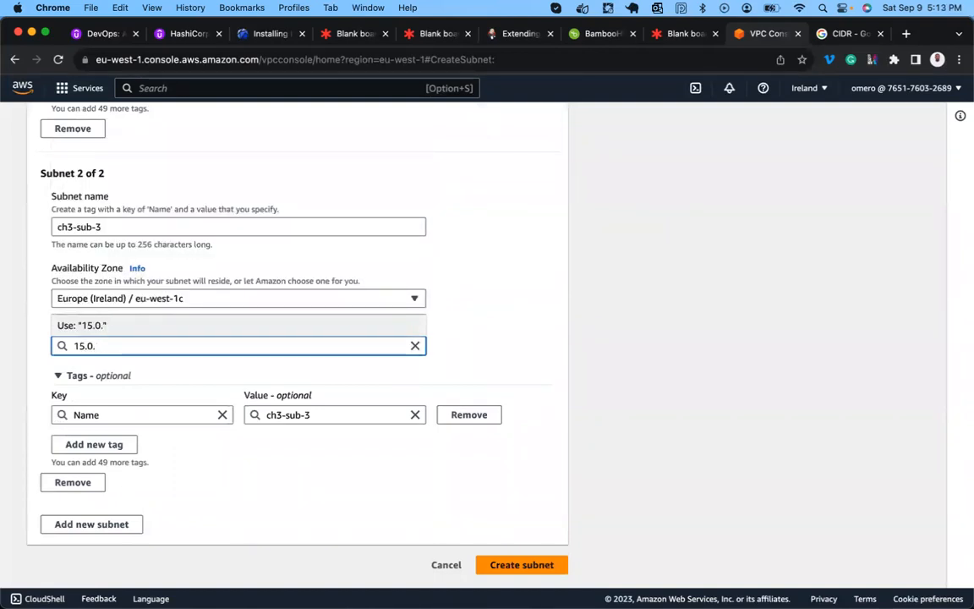
type("3.0/24")
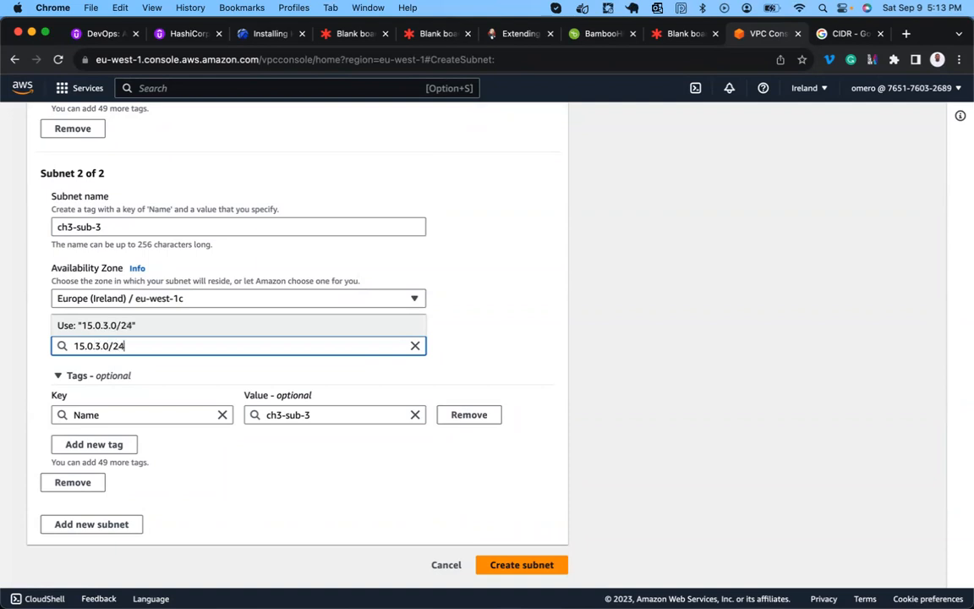
left_click(154, 327)
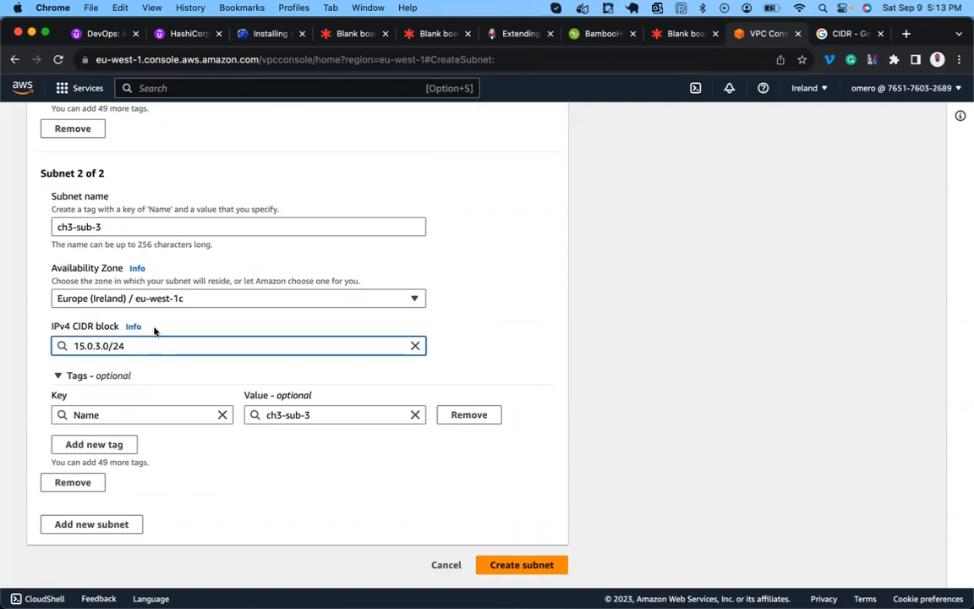
Step: Create ch3-sub-2 and ch3-sub-3, then clear the subnet ID filters from the list
left_click(519, 563)
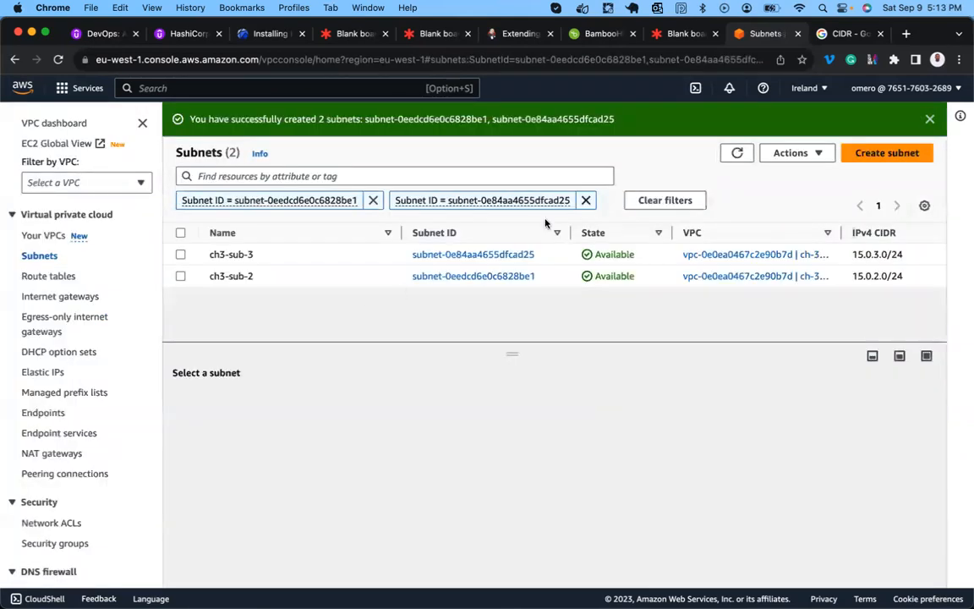
left_click(587, 201)
left_click(373, 201)
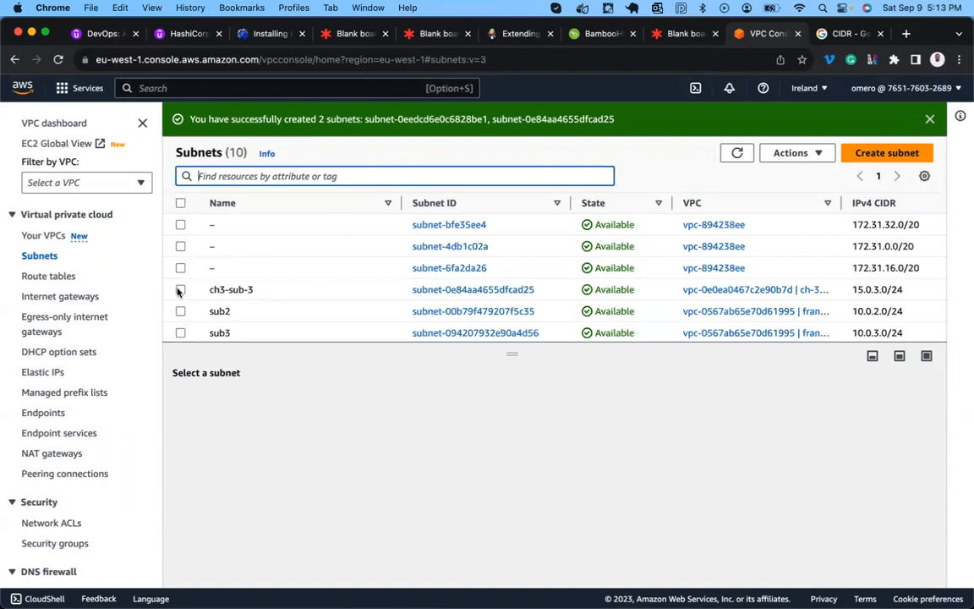
Step: Select ch3-sub-3, ch3-sub-1 and ch3-sub-2 together, then switch to the Lucidspark board
left_click(180, 289)
scroll(178, 289, "down", 2)
left_click(180, 305)
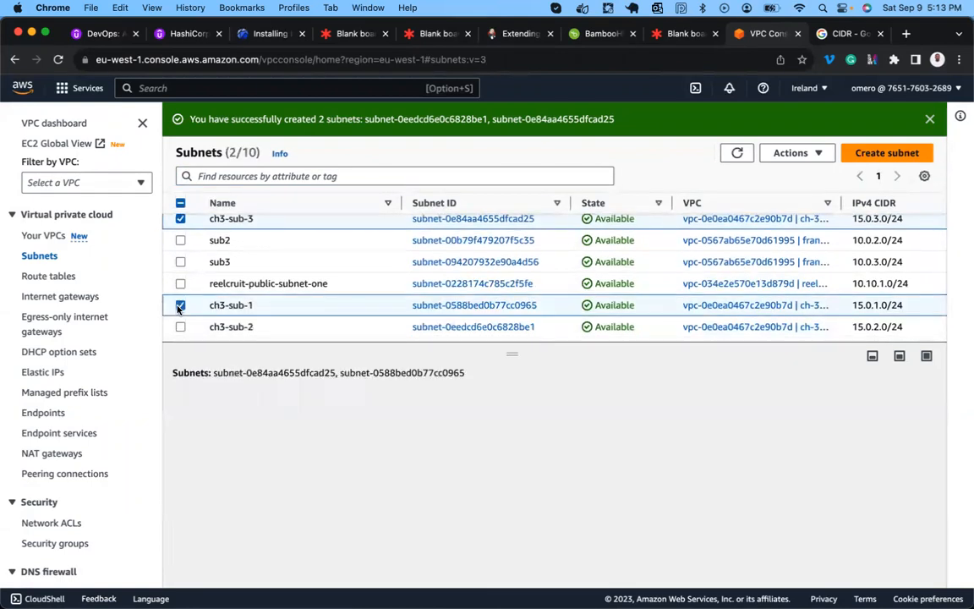
left_click(180, 326)
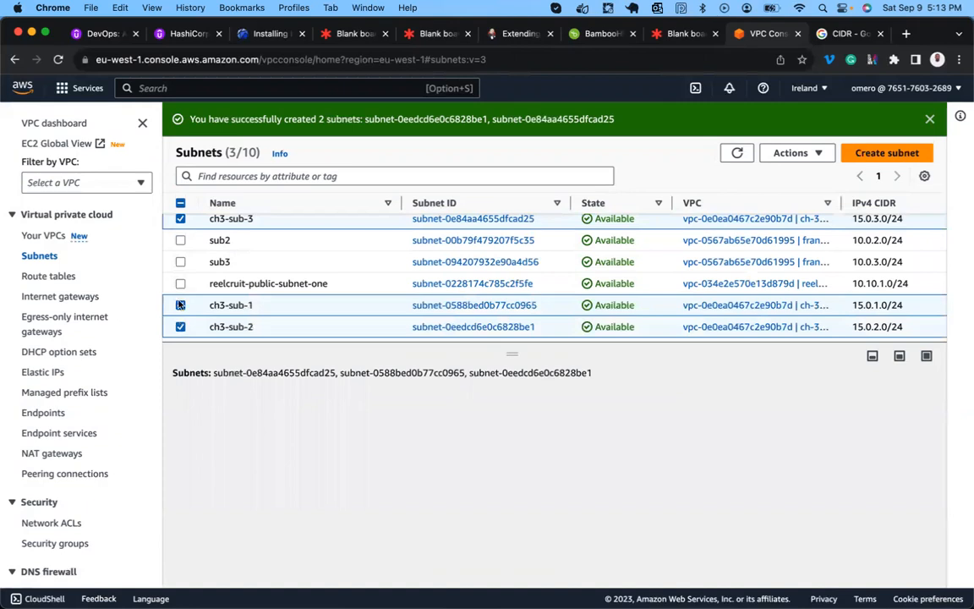
left_click(685, 35)
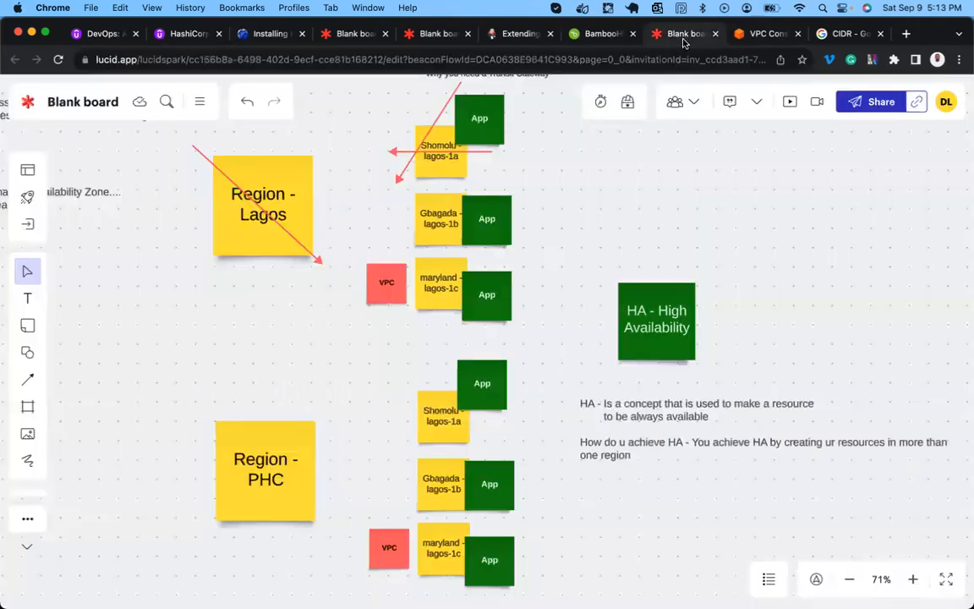
Step: Scroll the board over the VPC, Subnet, Route Table and Internet Gateway notes, then return to AWS
scroll(327, 348, "up", 5)
scroll(324, 350, "up", 5)
scroll(324, 351, "left", 6)
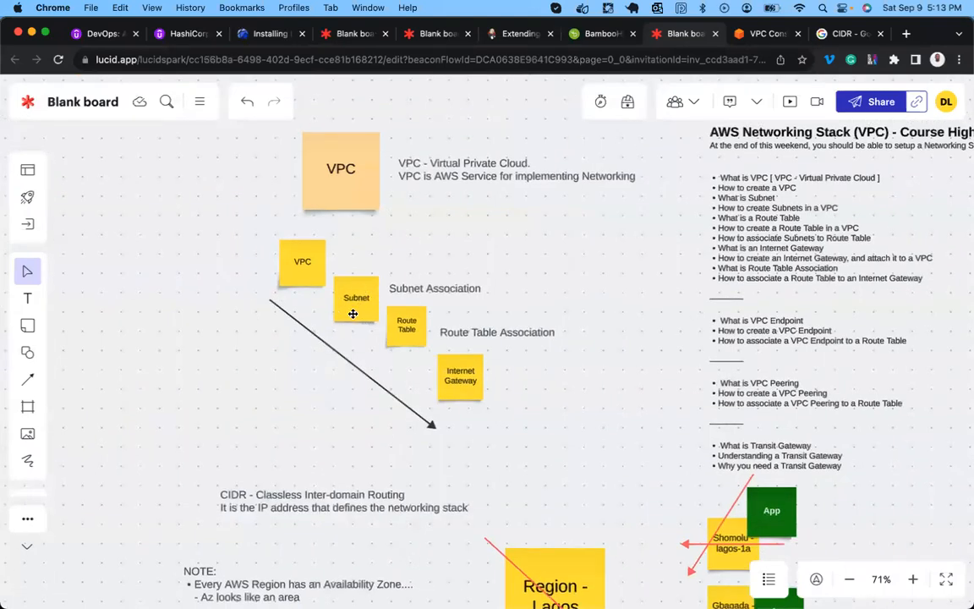
scroll(348, 311, "right", 5)
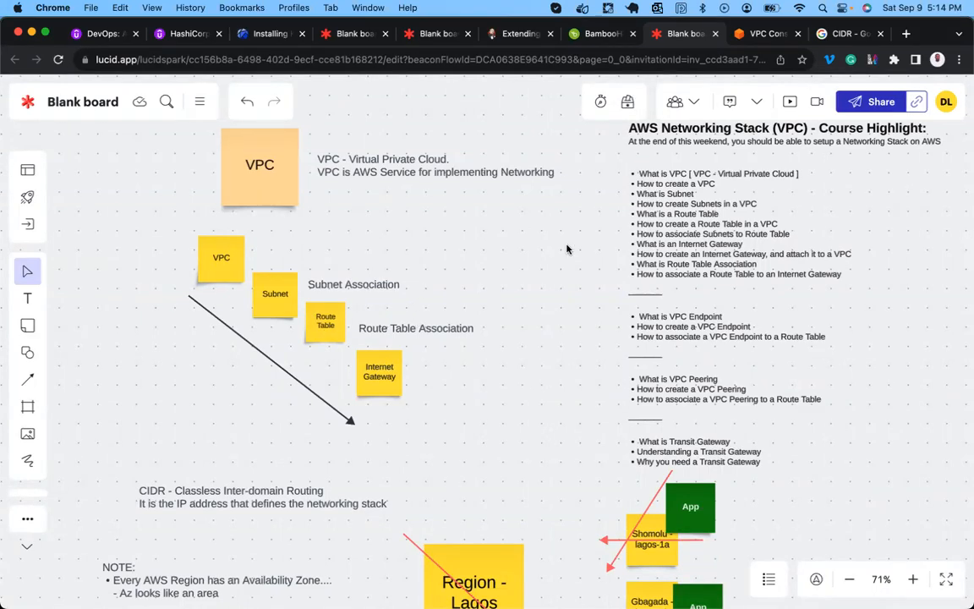
left_click(733, 35)
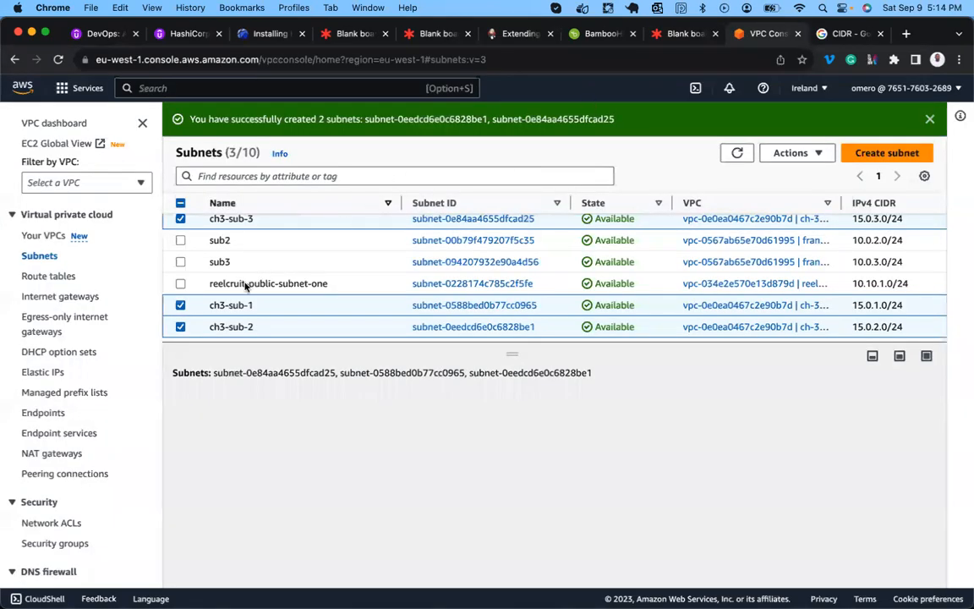
Step: Go to Route tables and start a new route table
left_click(59, 276)
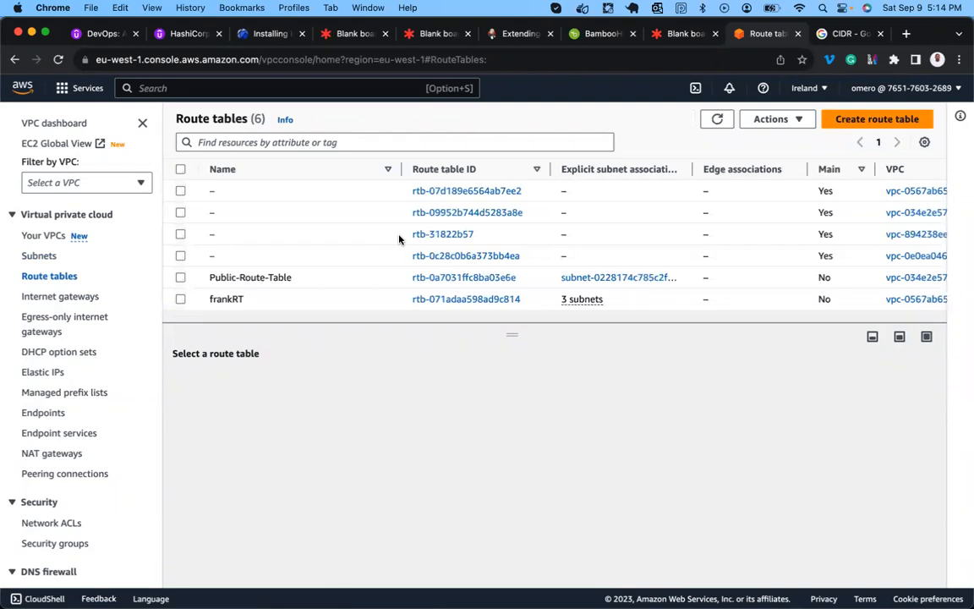
left_click(857, 124)
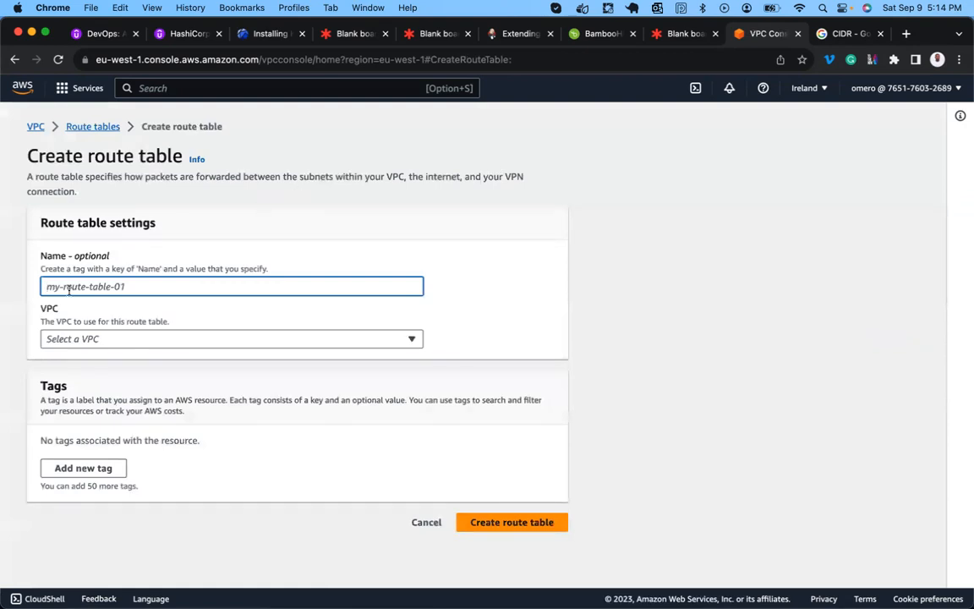
Step: Create route table ch3-RT in ch-3-VPC (vpc-0e0ea0467c2e90b7d)
type("ch3-")
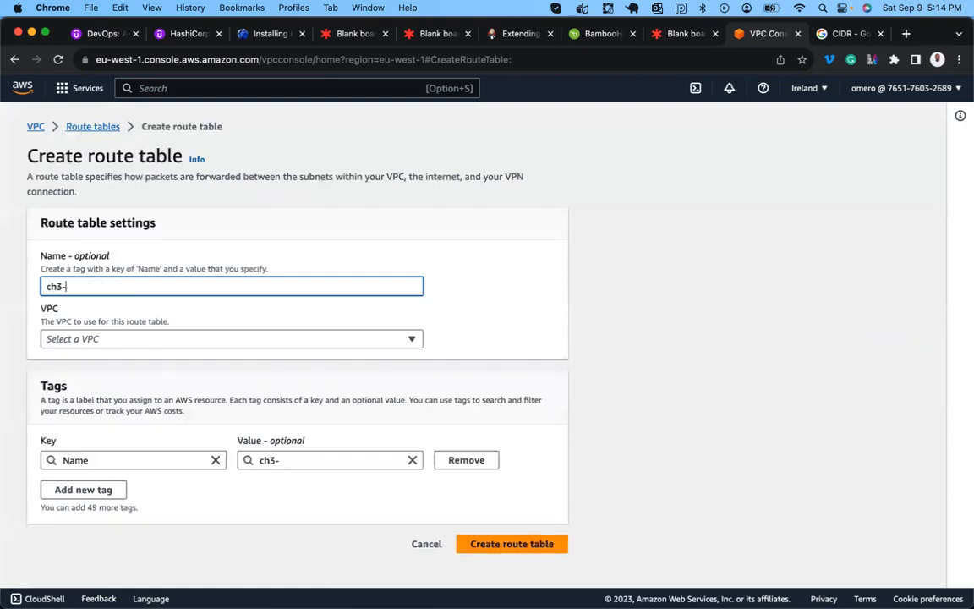
type("RT")
left_click(87, 340)
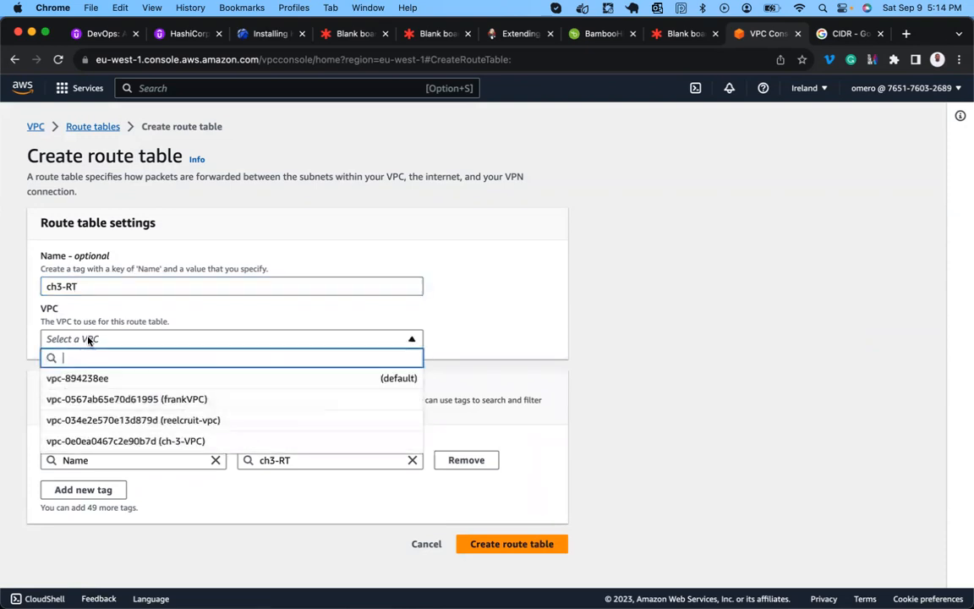
left_click(144, 441)
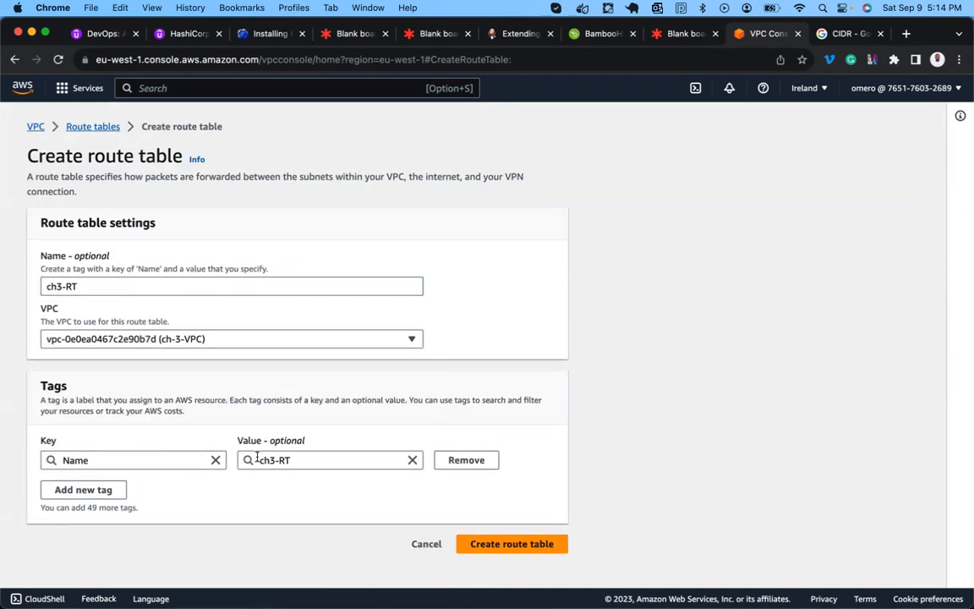
left_click(545, 547)
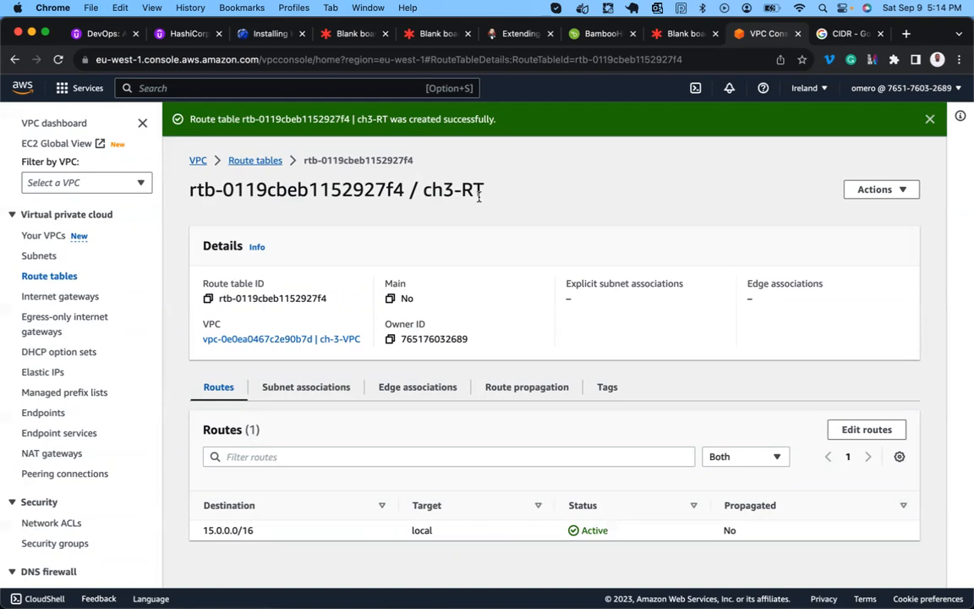
left_click(680, 34)
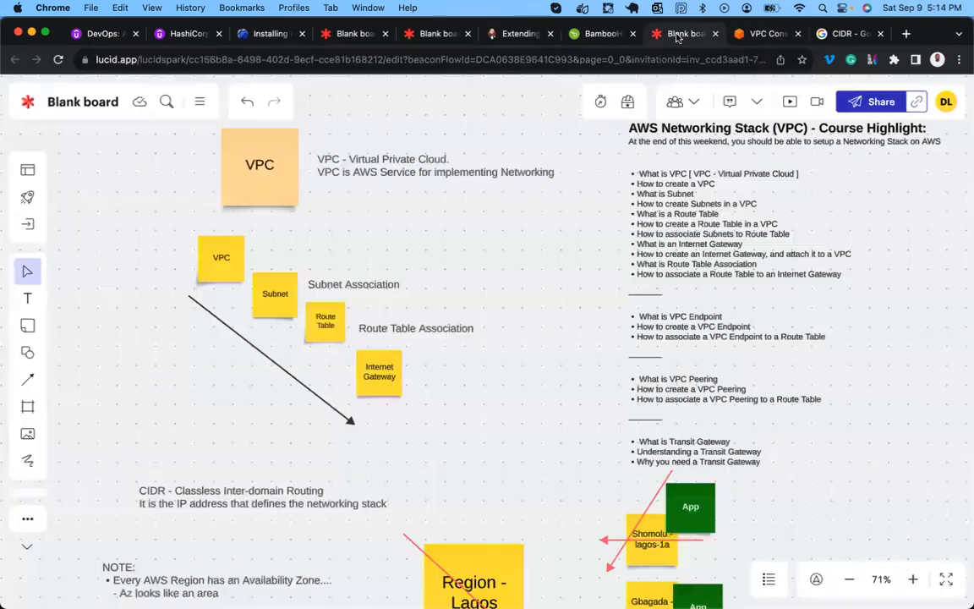
scroll(417, 318, "down", 3)
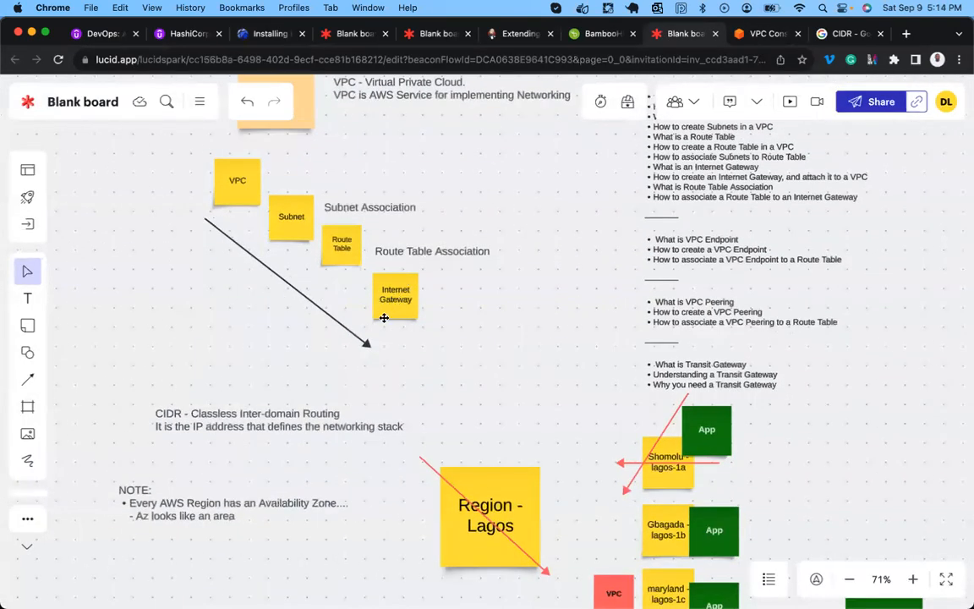
left_click(757, 35)
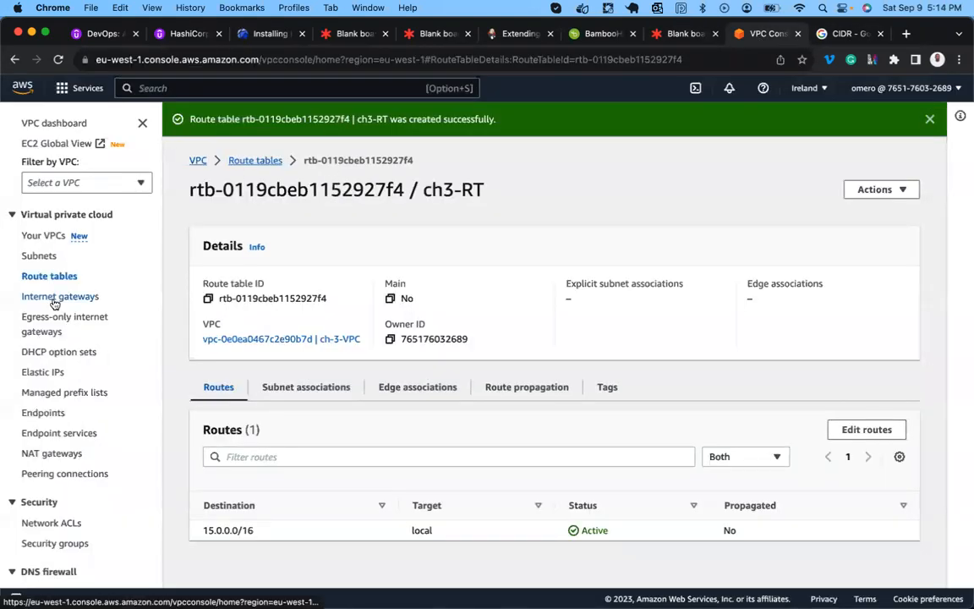
Step: Create an internet gateway with Name tag ch3-IGW from the Internet gateways page
left_click(54, 298)
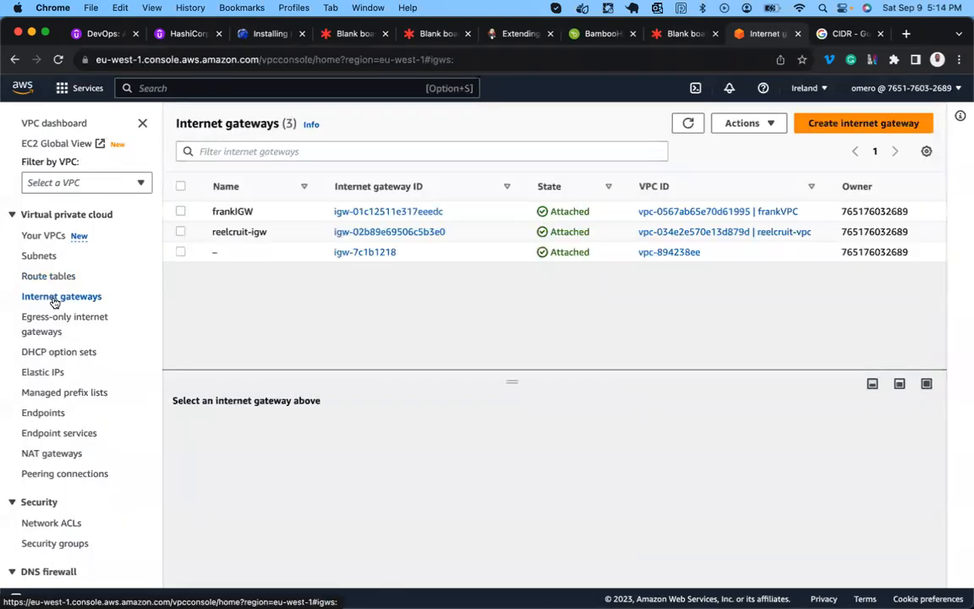
left_click(842, 124)
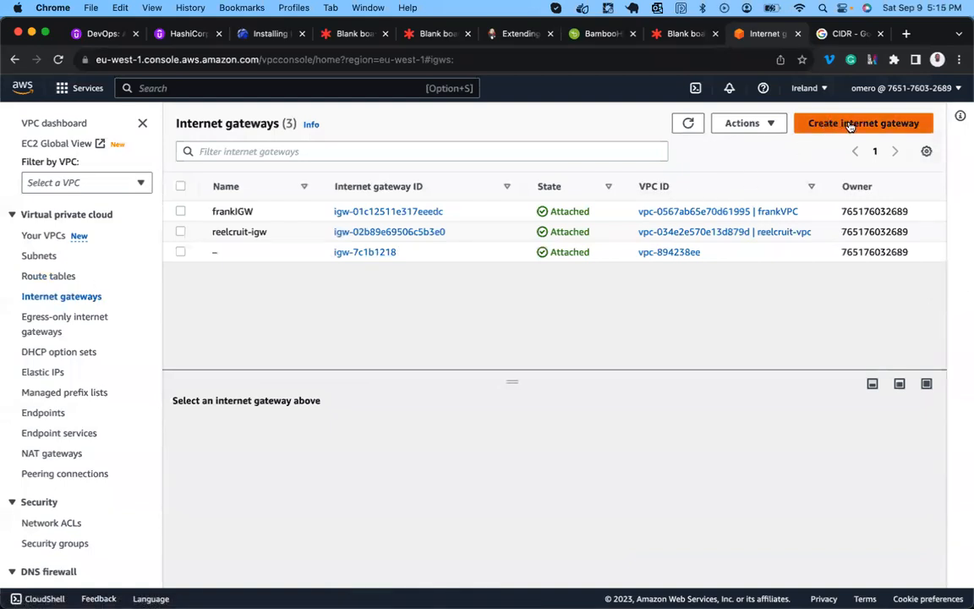
left_click(319, 305)
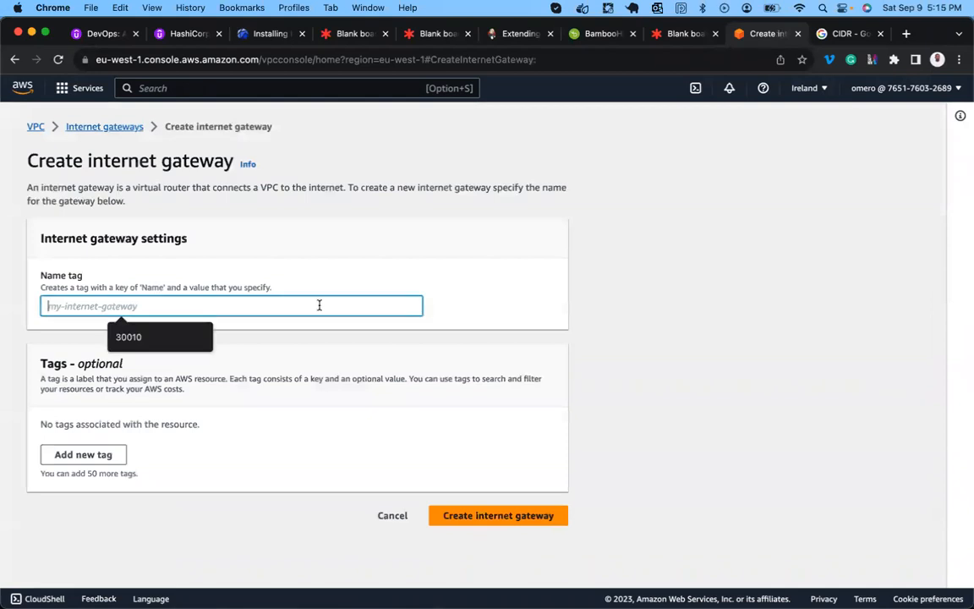
type("ch3-IGW")
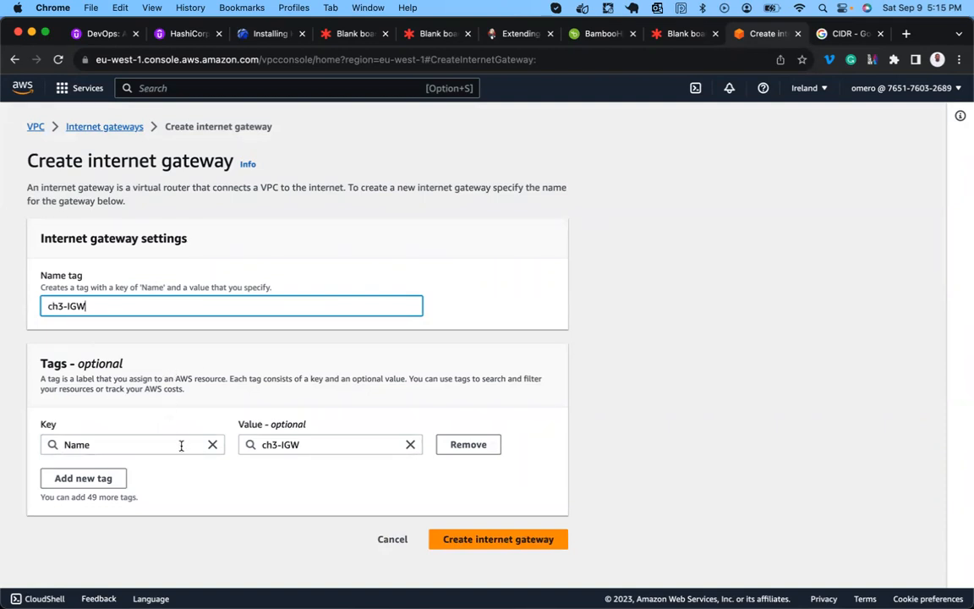
left_click(474, 542)
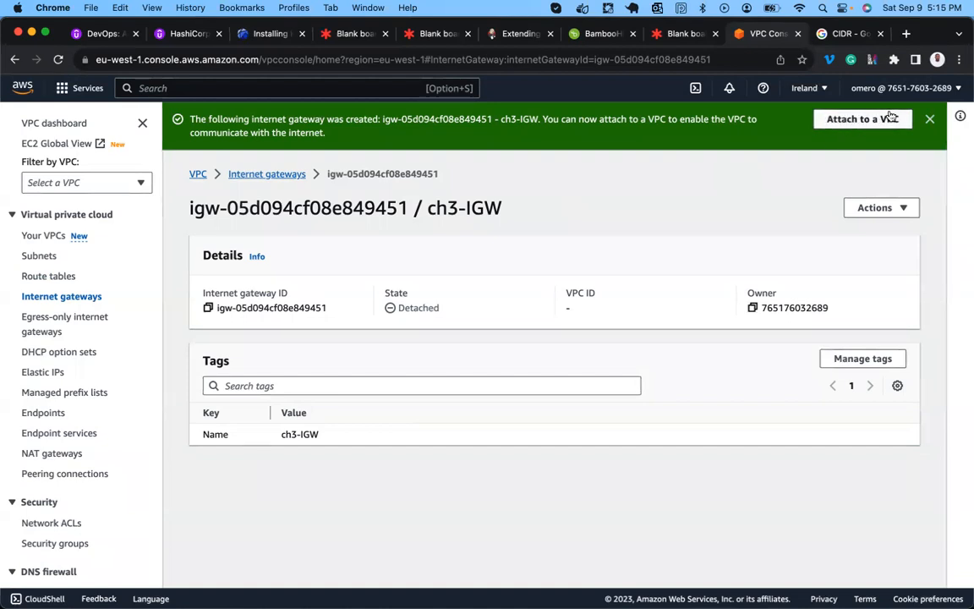
left_click(889, 208)
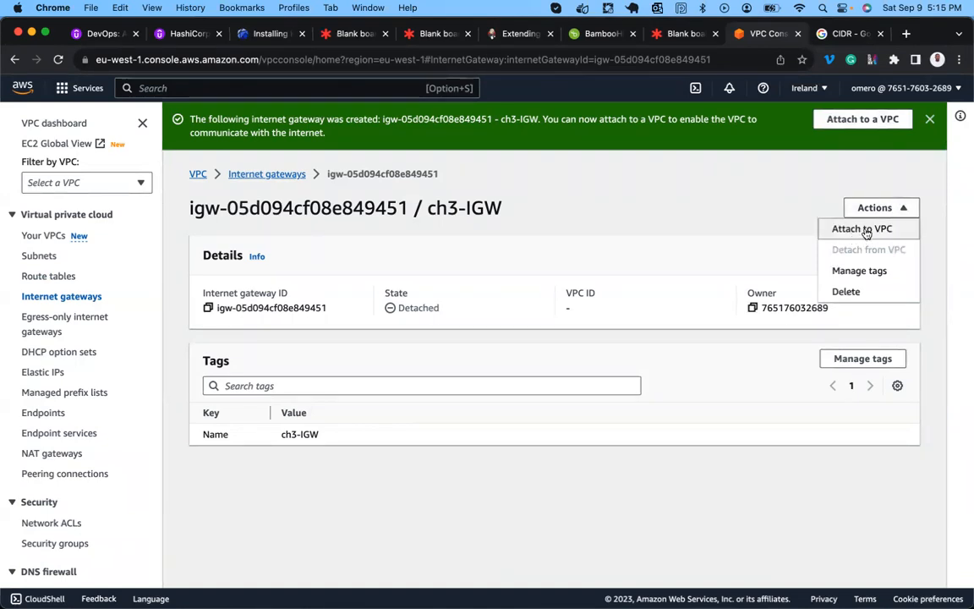
Step: Confirm ch3-IGW shows Detached in the internet gateways list and start Actions > Attach to VPC
left_click(643, 235)
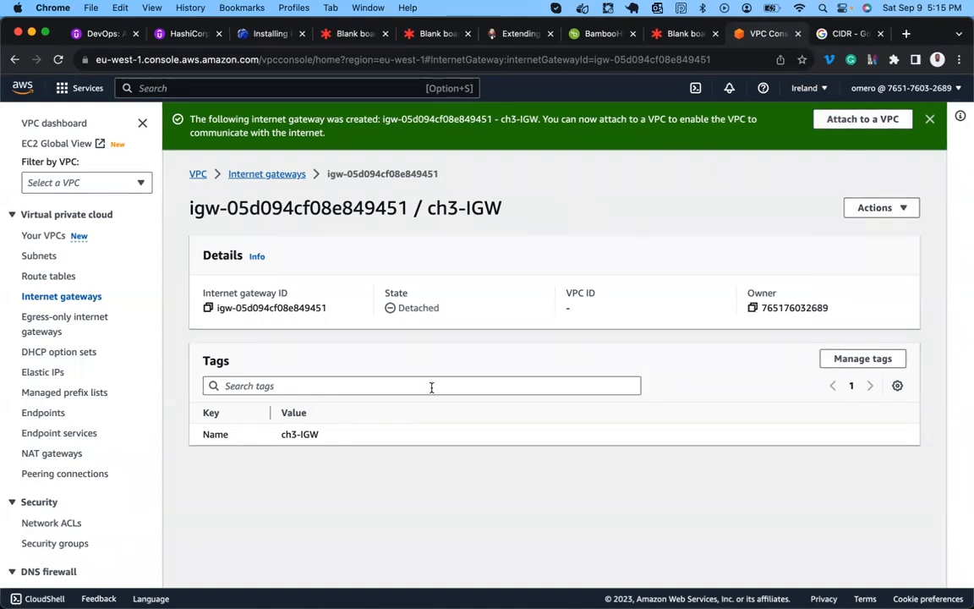
triple_click(301, 437)
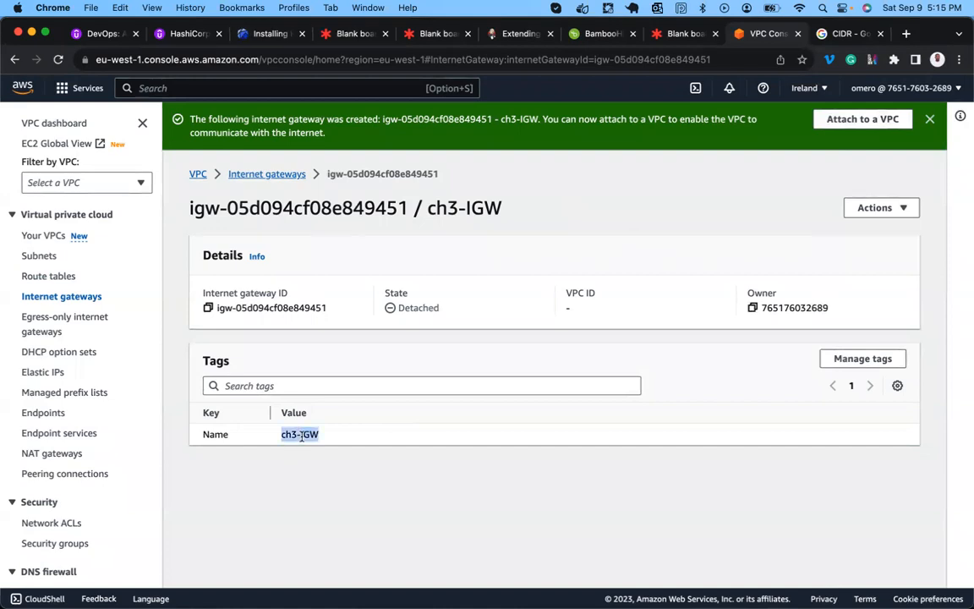
left_click(284, 176)
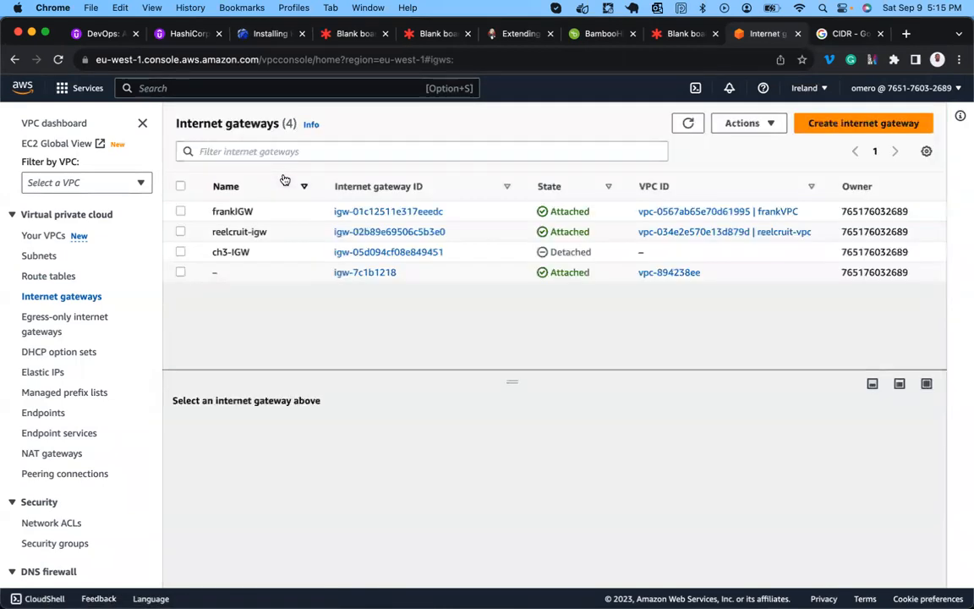
triple_click(232, 252)
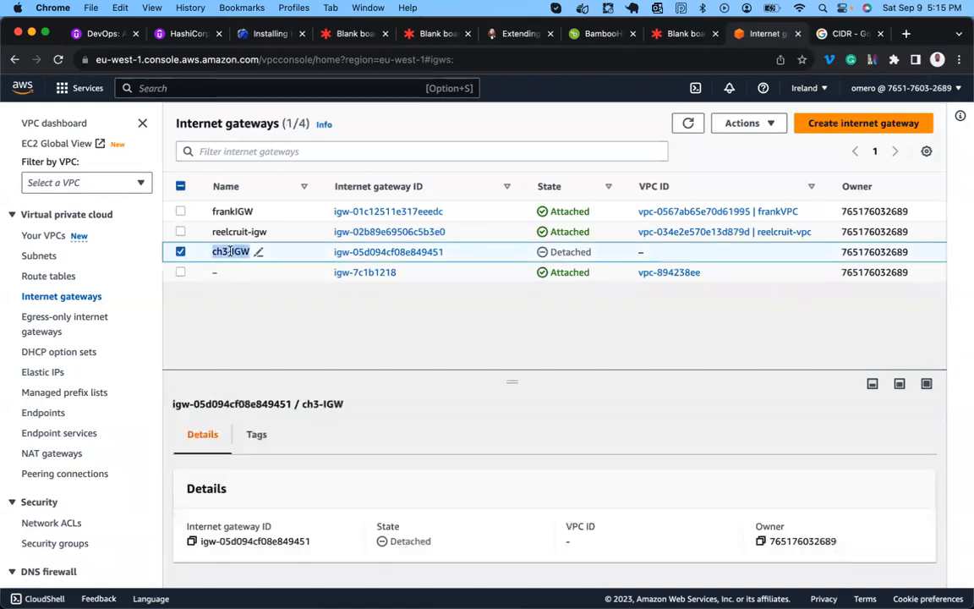
double_click(570, 251)
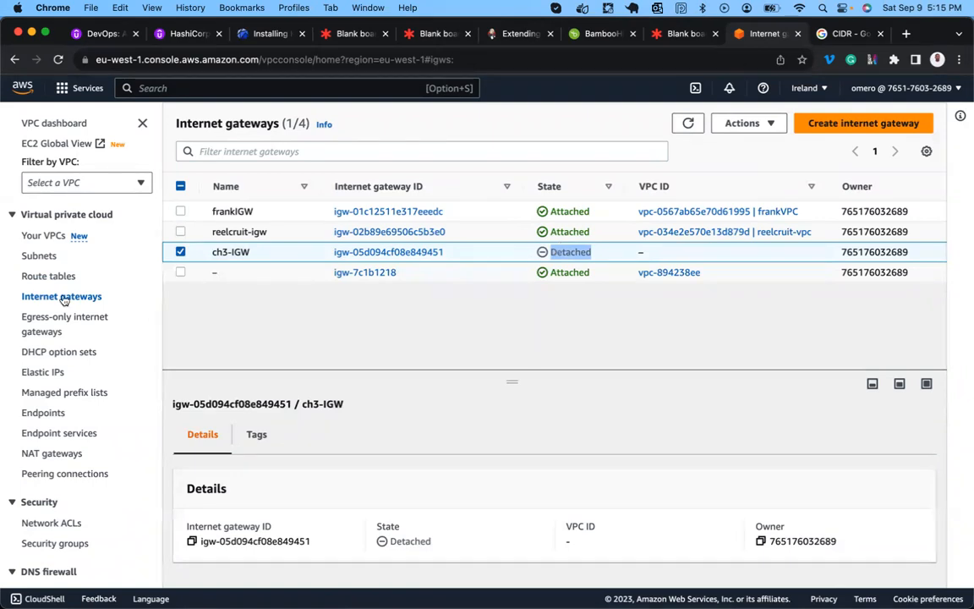
left_click(723, 125)
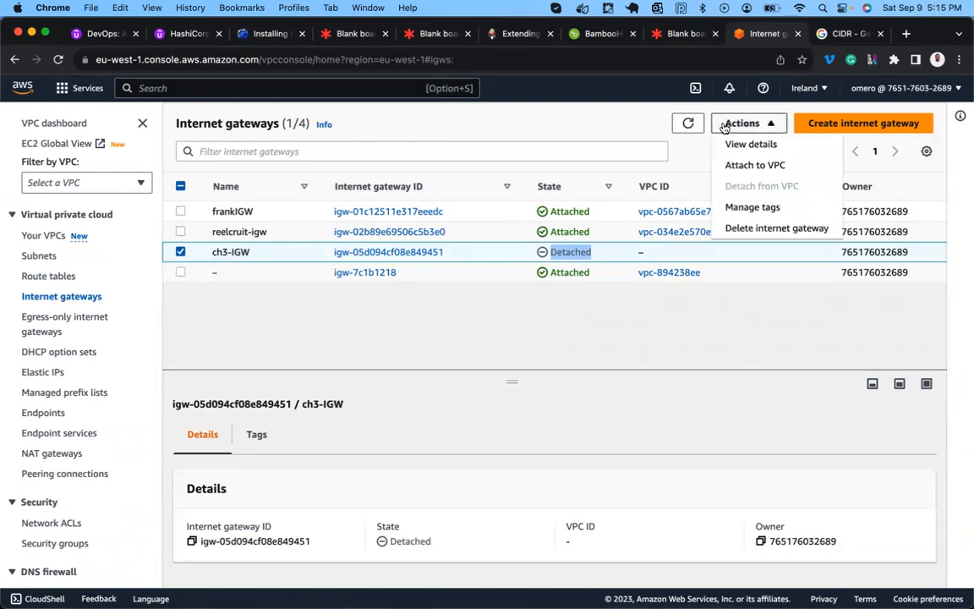
left_click(756, 165)
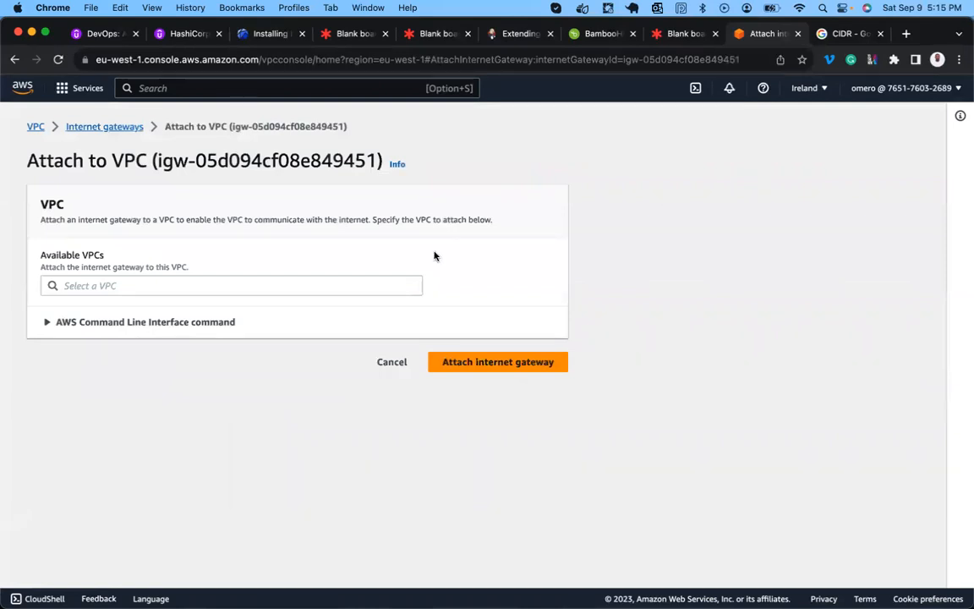
Step: Attach the ch3-IGW internet gateway to ch-3-VPC
left_click(366, 288)
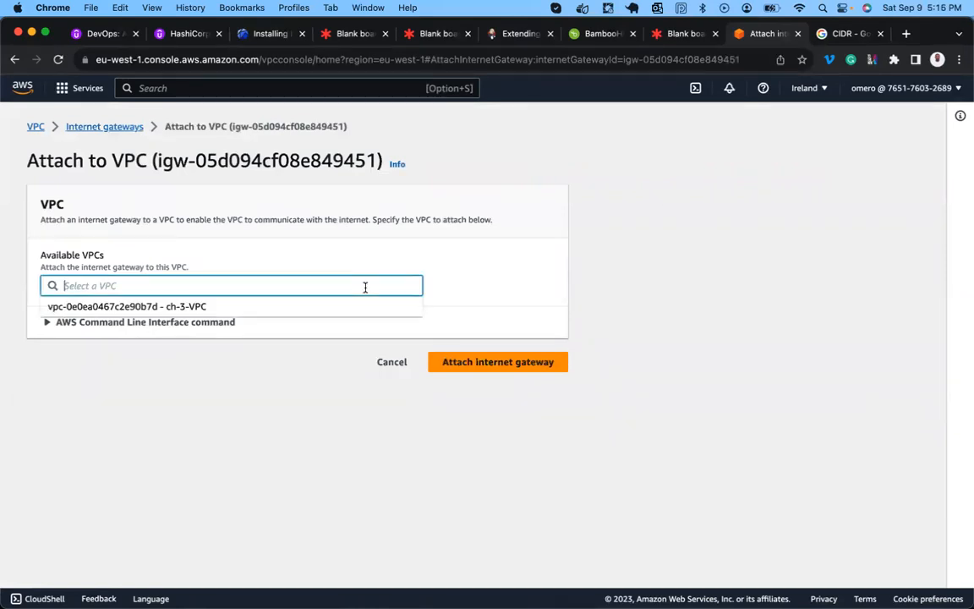
left_click(207, 308)
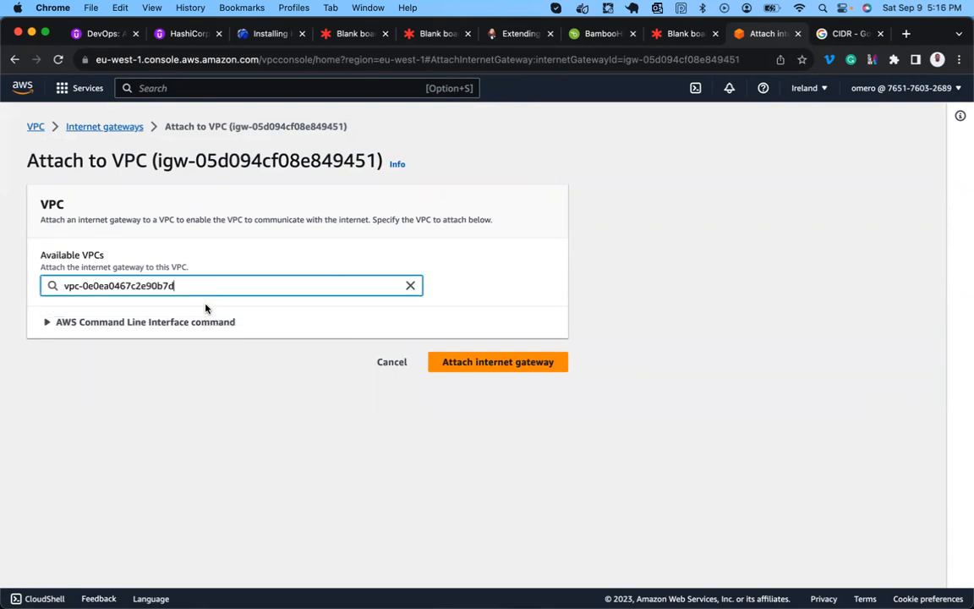
left_click(503, 365)
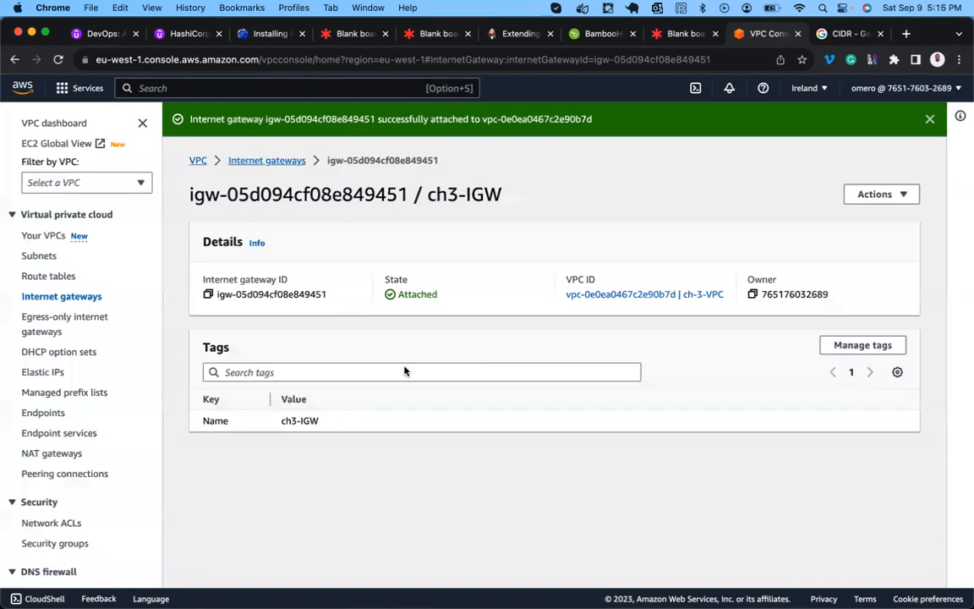
Step: Verify ch3-IGW now shows Attached in the internet gateways list, then switch to the Lucidspark board
left_click(261, 160)
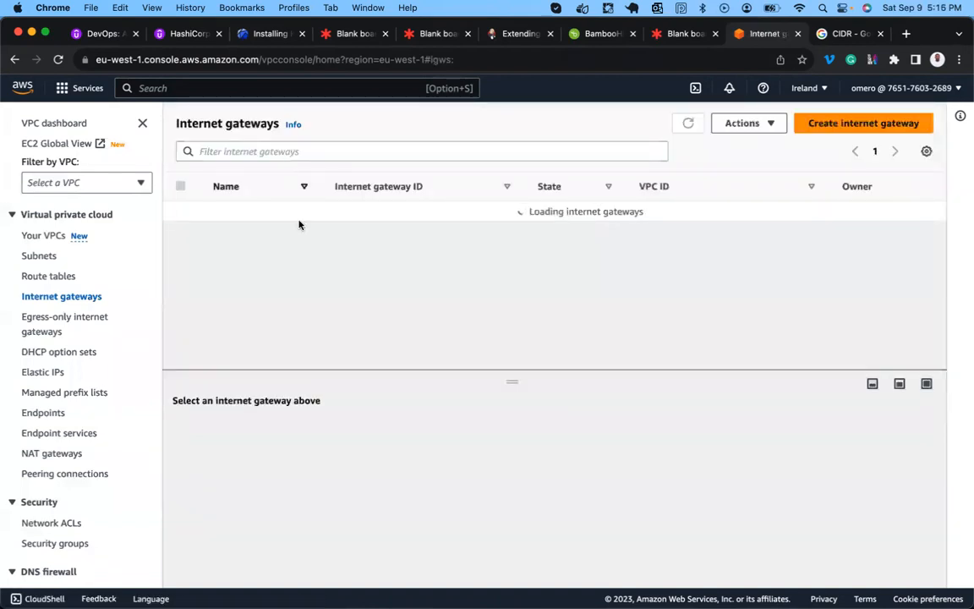
left_click(257, 252)
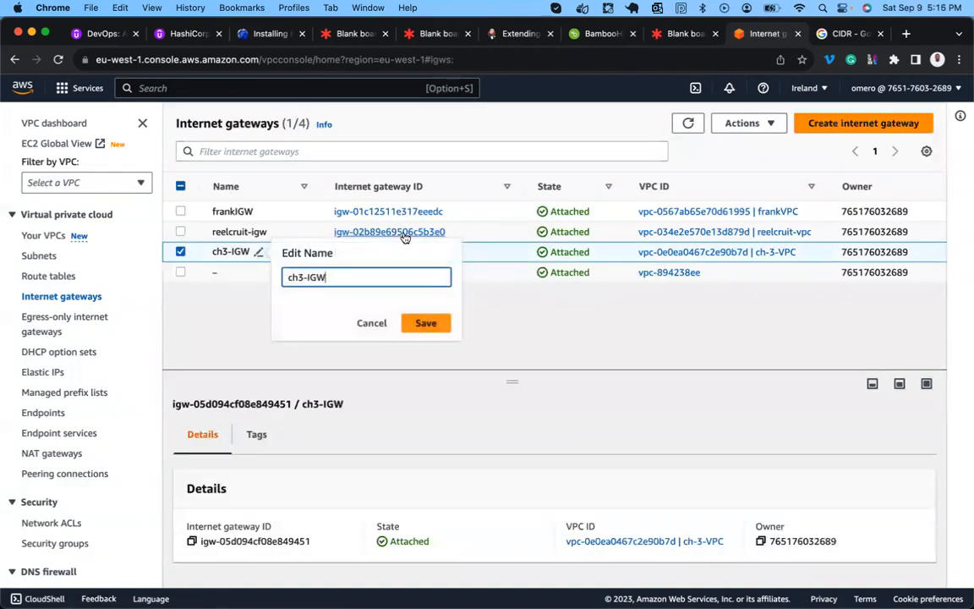
left_click(513, 250)
double_click(561, 252)
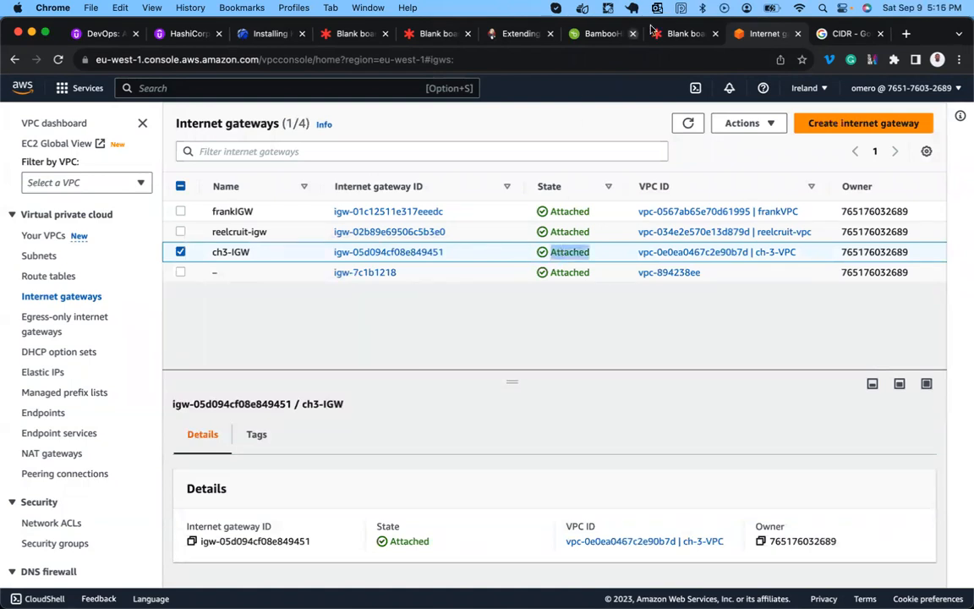
left_click(672, 39)
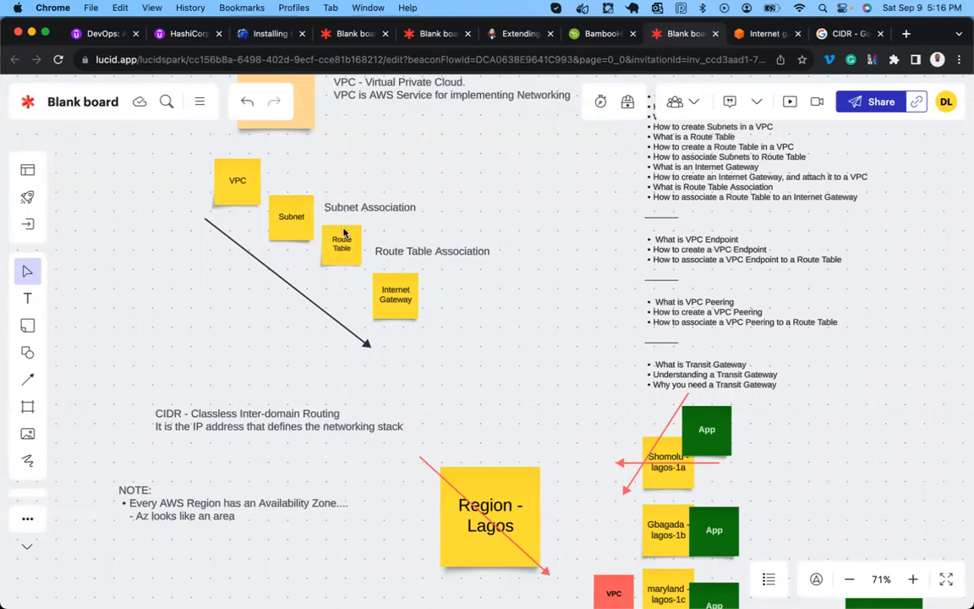
Step: Leave the Lucidspark diagram and return to the AWS internet gateways list
left_click(761, 34)
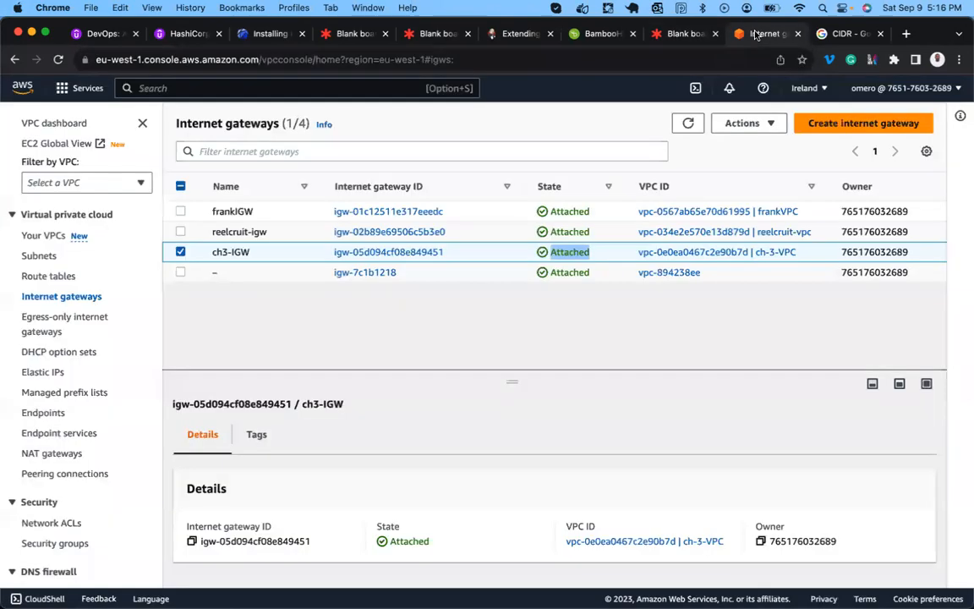
Step: Select subnet ch3-sub-3 in the Subnets list and check its current route table
left_click(49, 256)
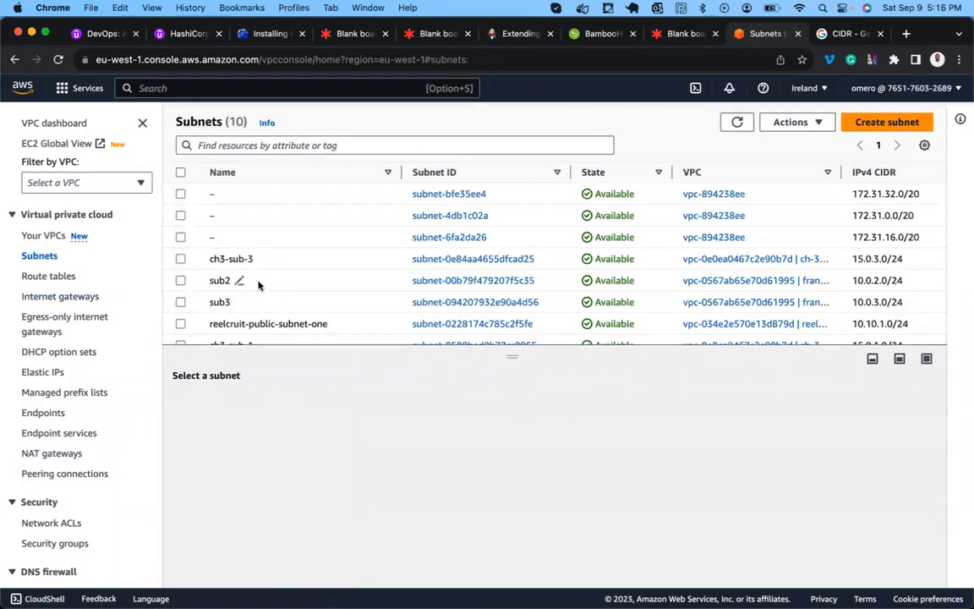
left_click(180, 256)
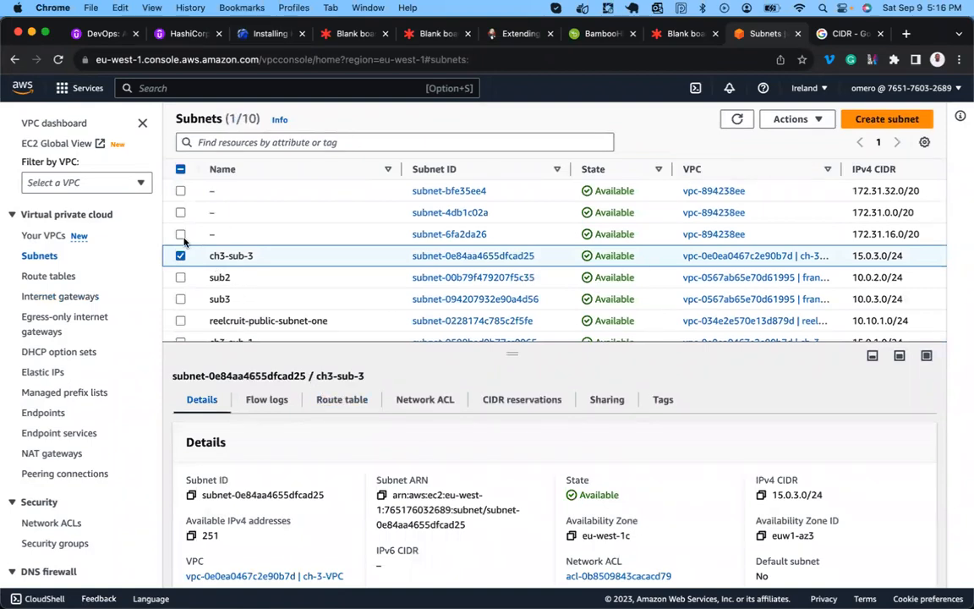
left_click(797, 120)
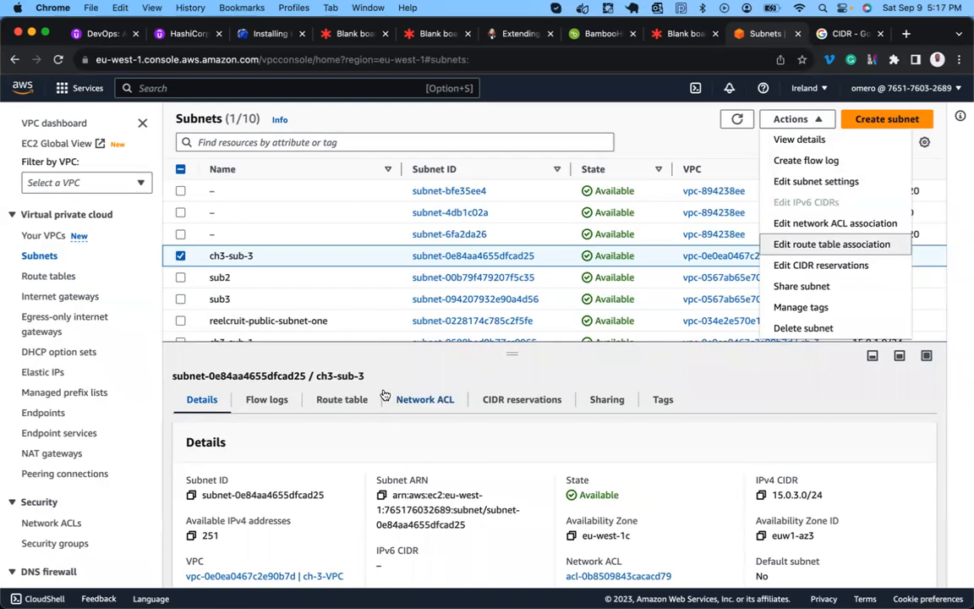
left_click(297, 435)
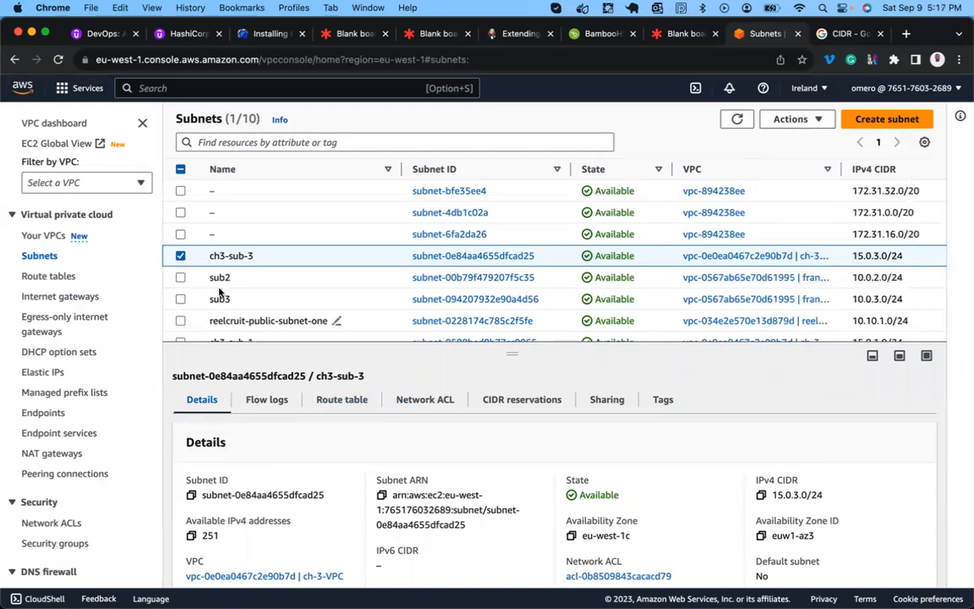
left_click(342, 400)
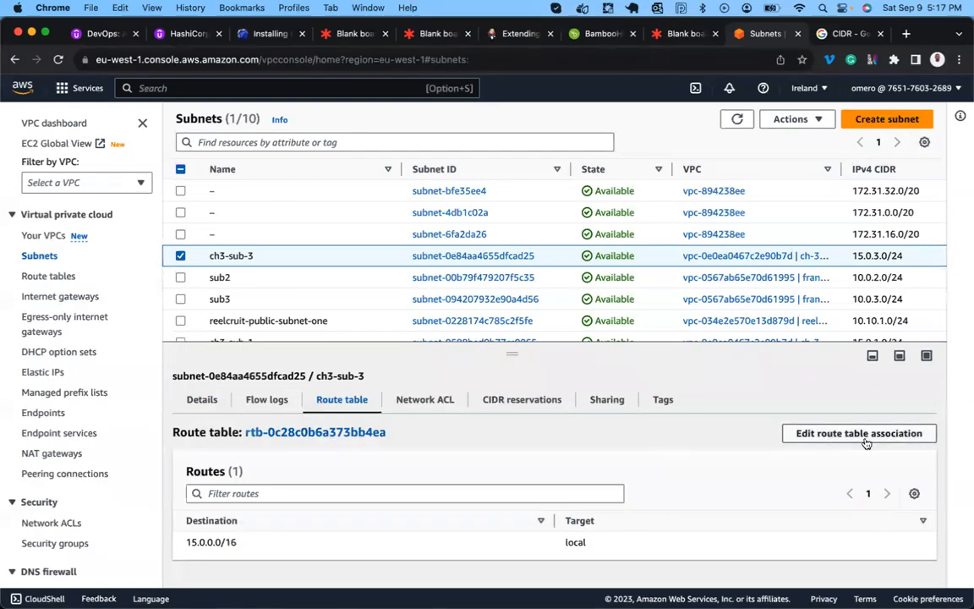
left_click(810, 123)
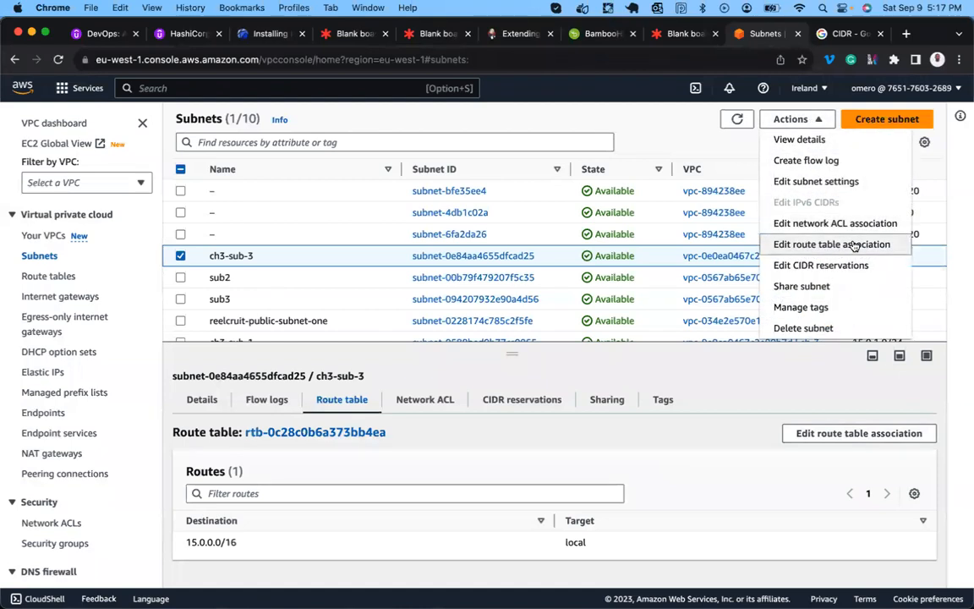
left_click(736, 372)
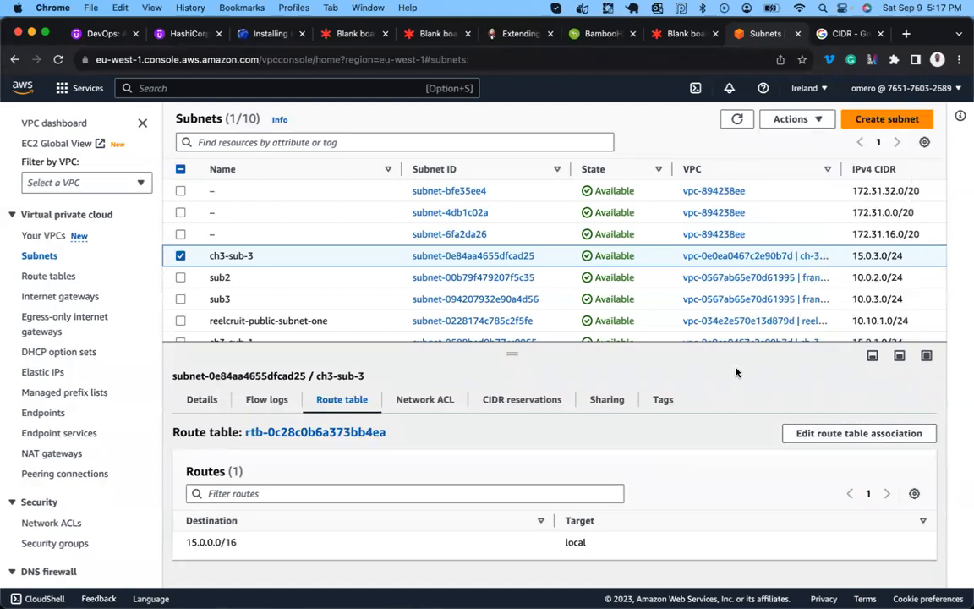
Step: Change ch3-sub-3's route table association to rtb-0119cbeb1152927f4 (ch3-RT) and save
left_click(833, 434)
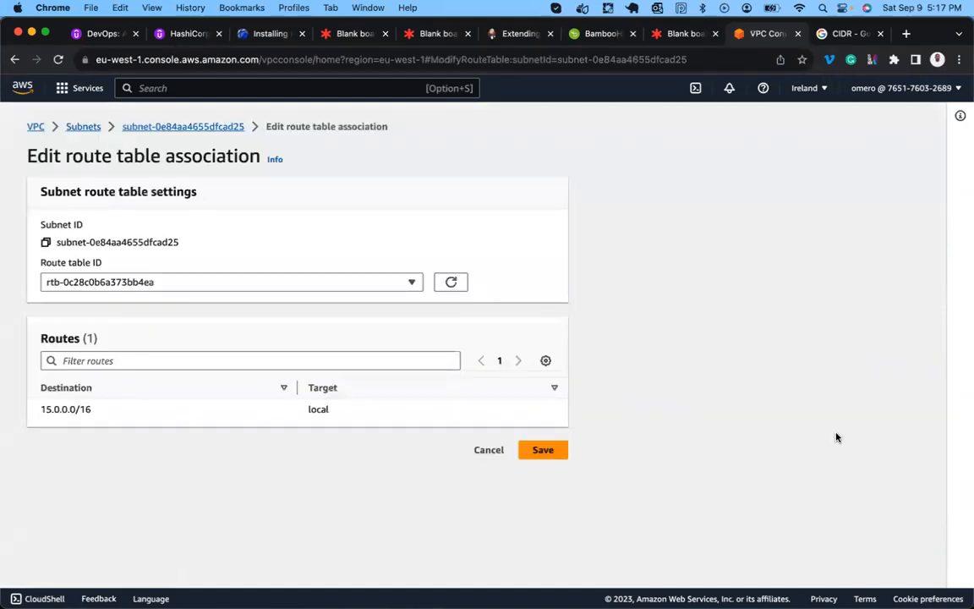
left_click(123, 284)
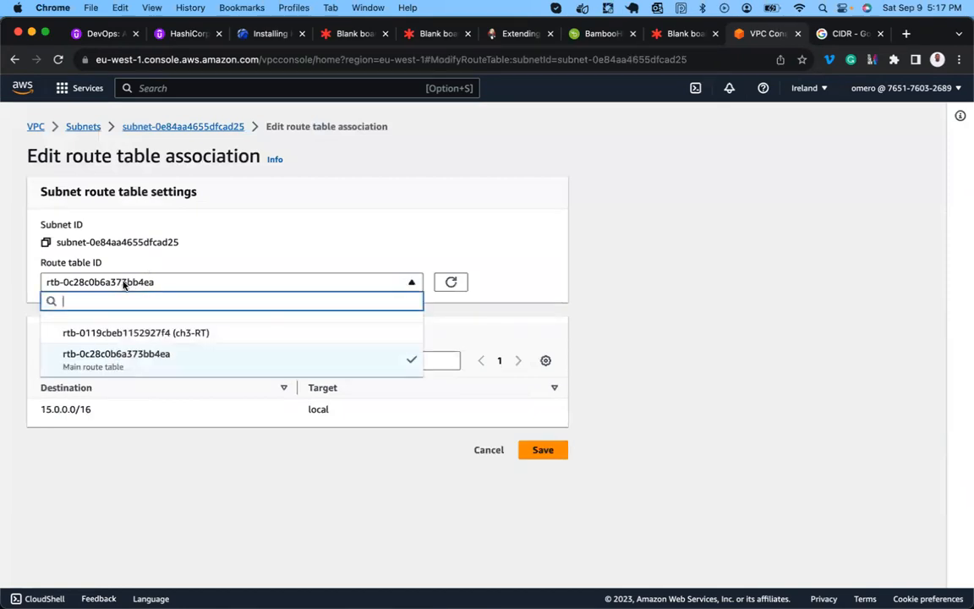
left_click(207, 333)
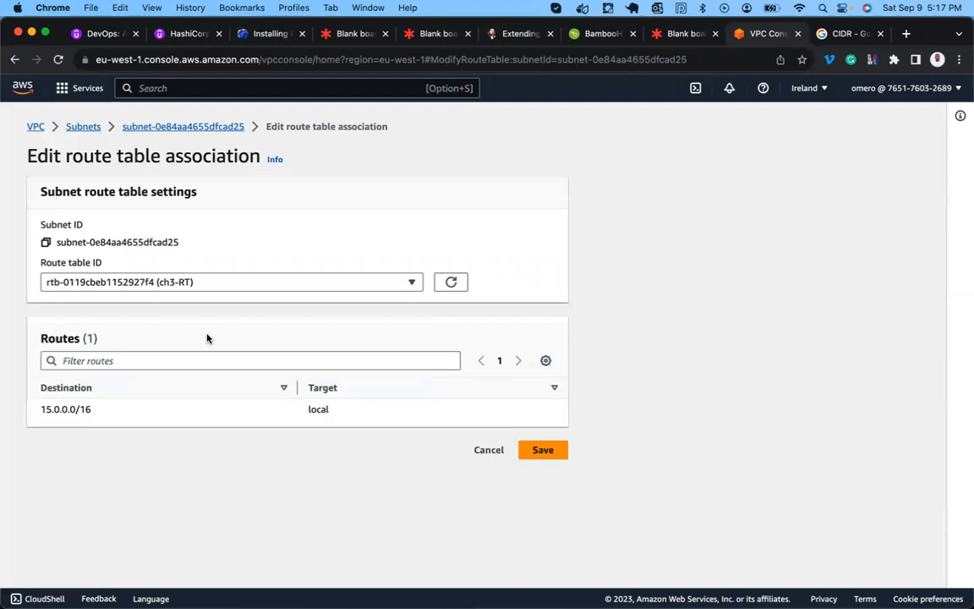
left_click(540, 450)
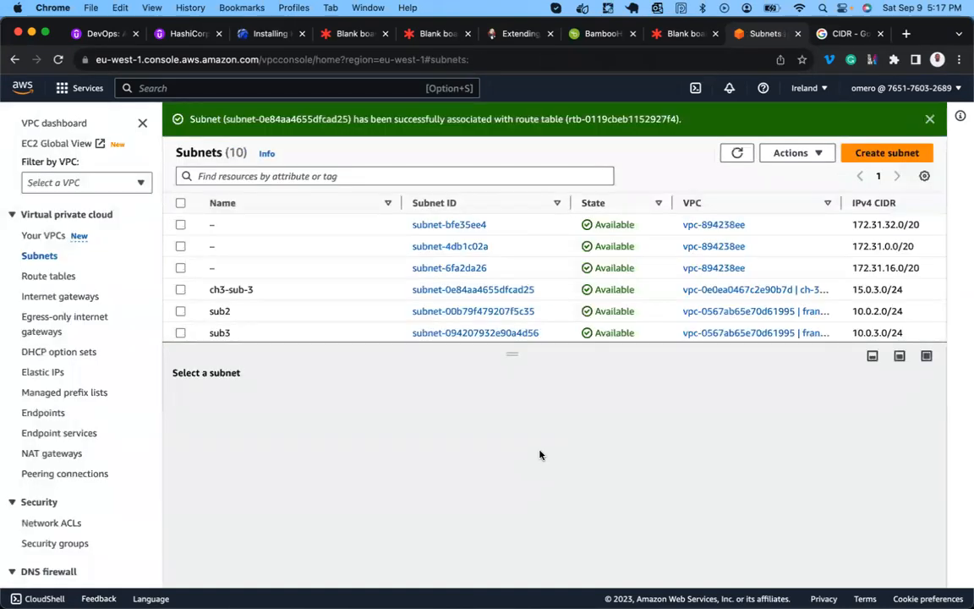
Step: Check ch3-sub-3's Route table tab to confirm it now uses ch3-RT
left_click(180, 289)
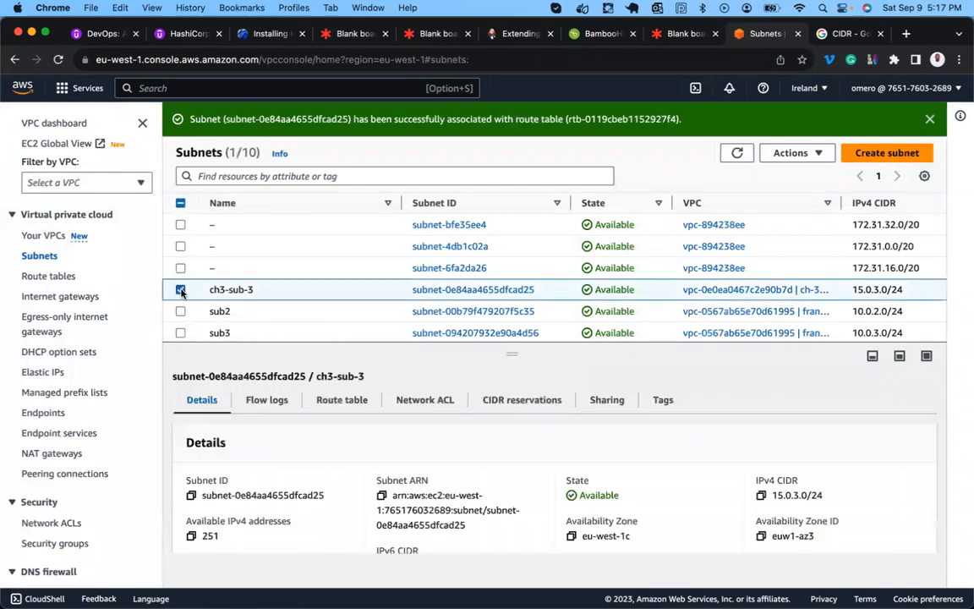
left_click(334, 401)
scroll(336, 475, "down", 1)
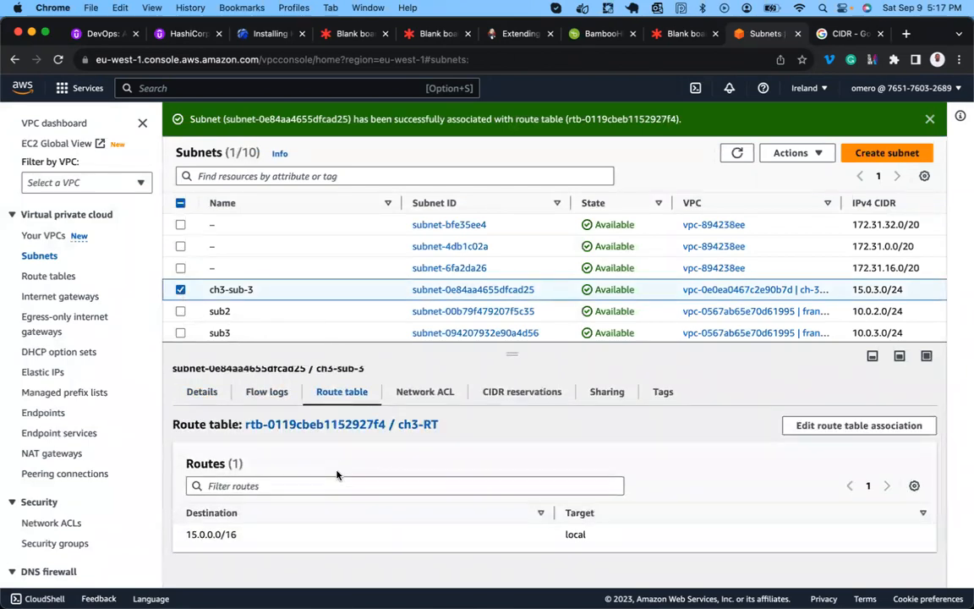
scroll(337, 474, "up", 1)
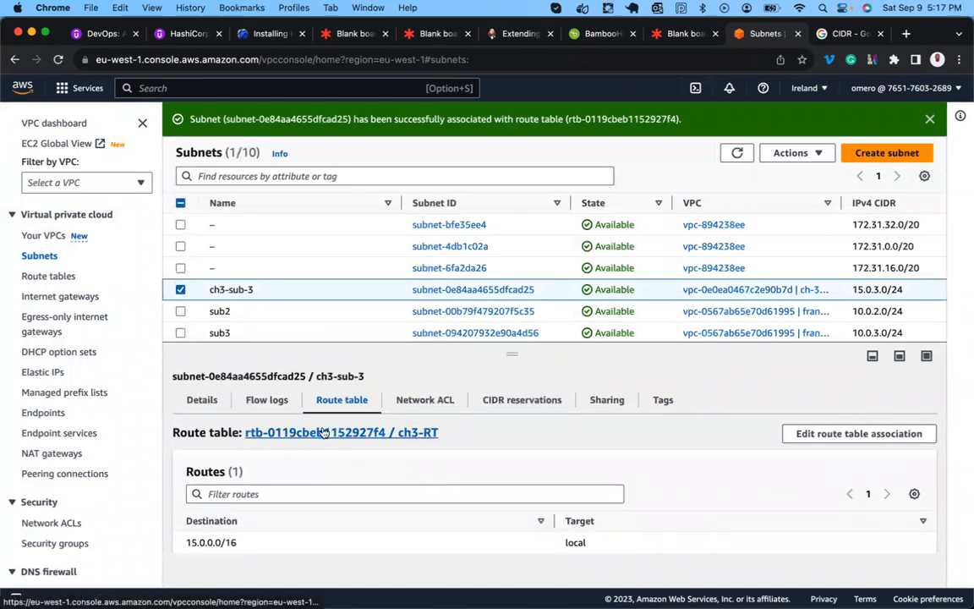
left_click(180, 290)
Step: Associate subnet ch3-sub-1 with the ch3-RT route table and save
scroll(179, 294, "down", 2)
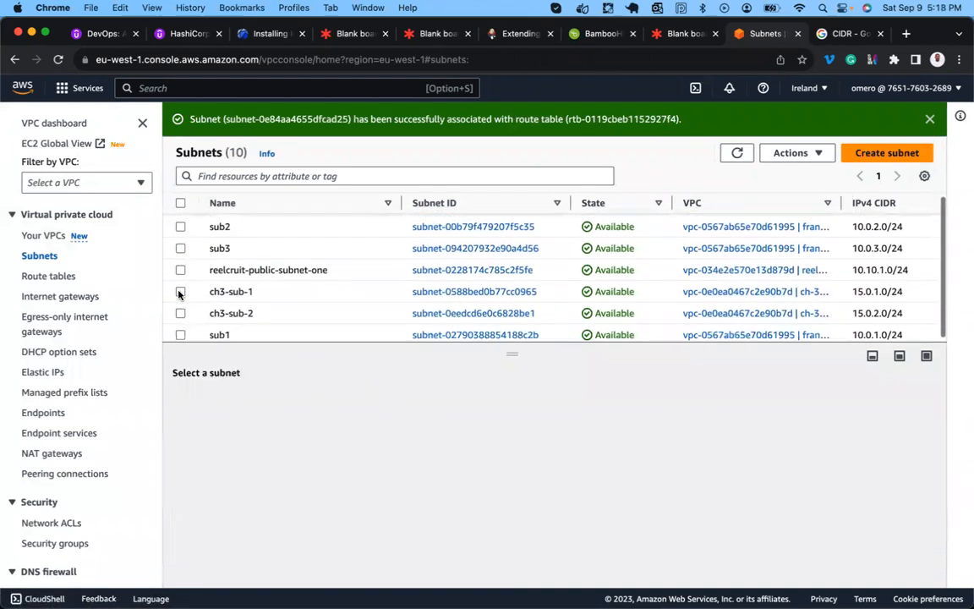
left_click(181, 292)
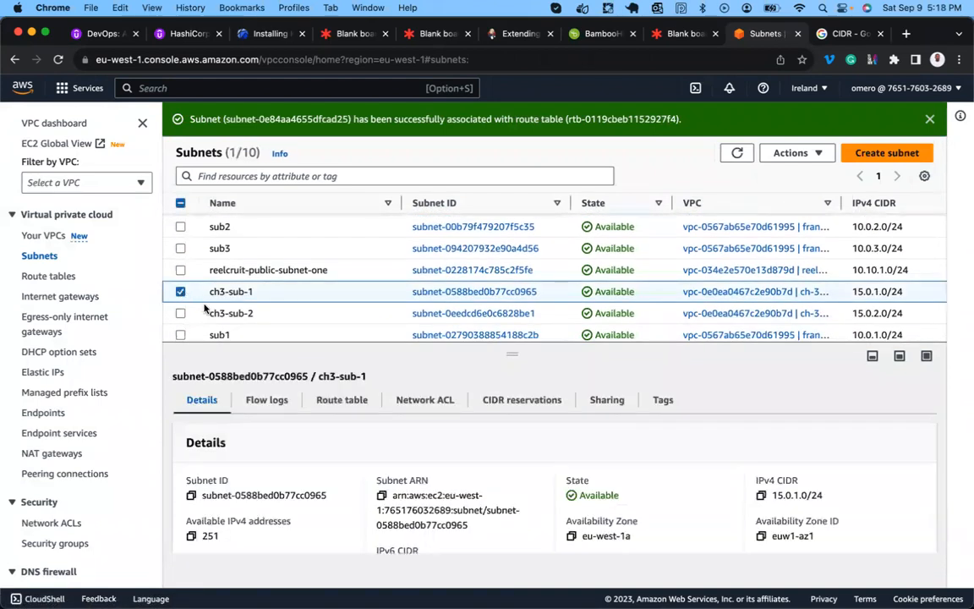
left_click(791, 153)
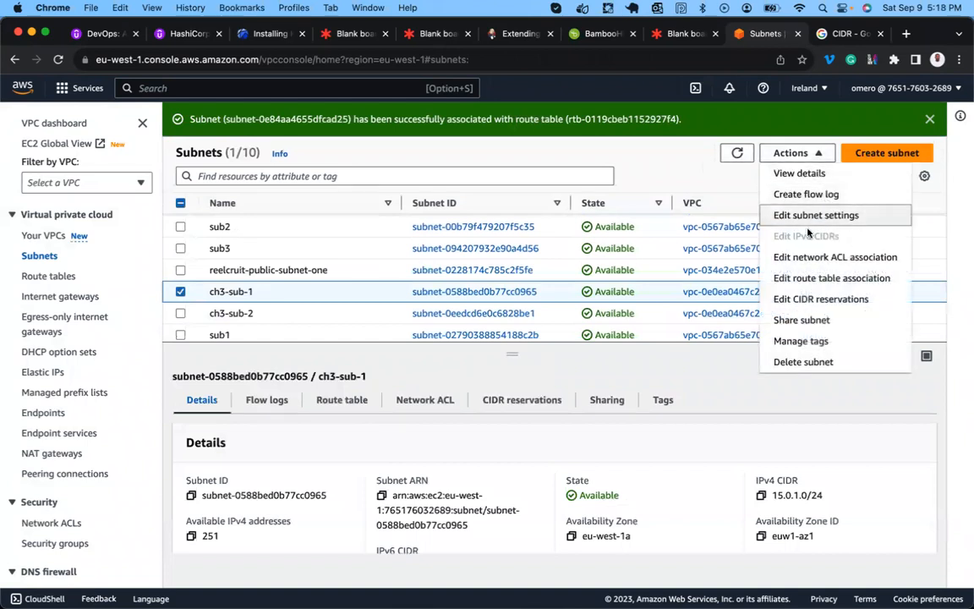
left_click(812, 279)
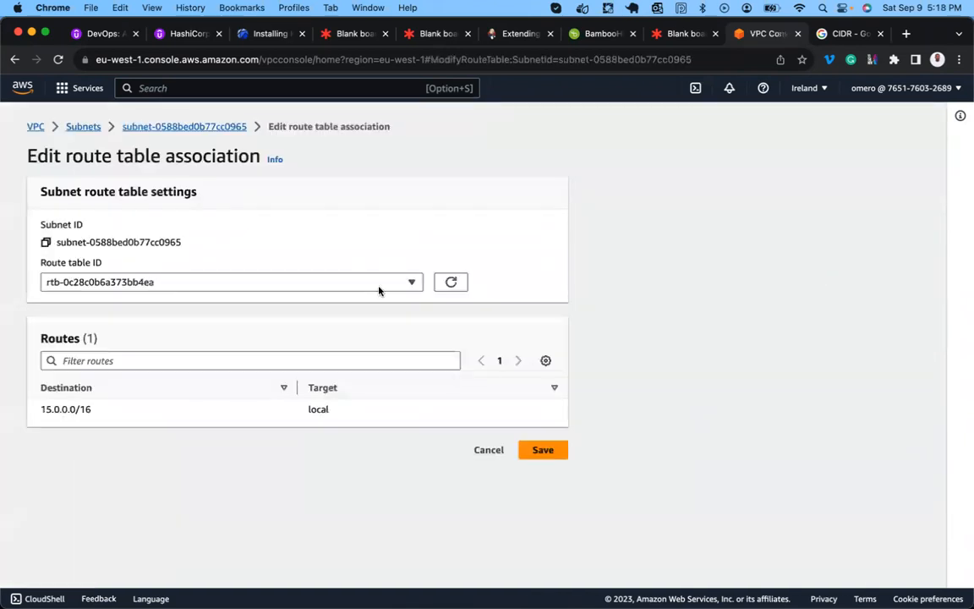
left_click(303, 290)
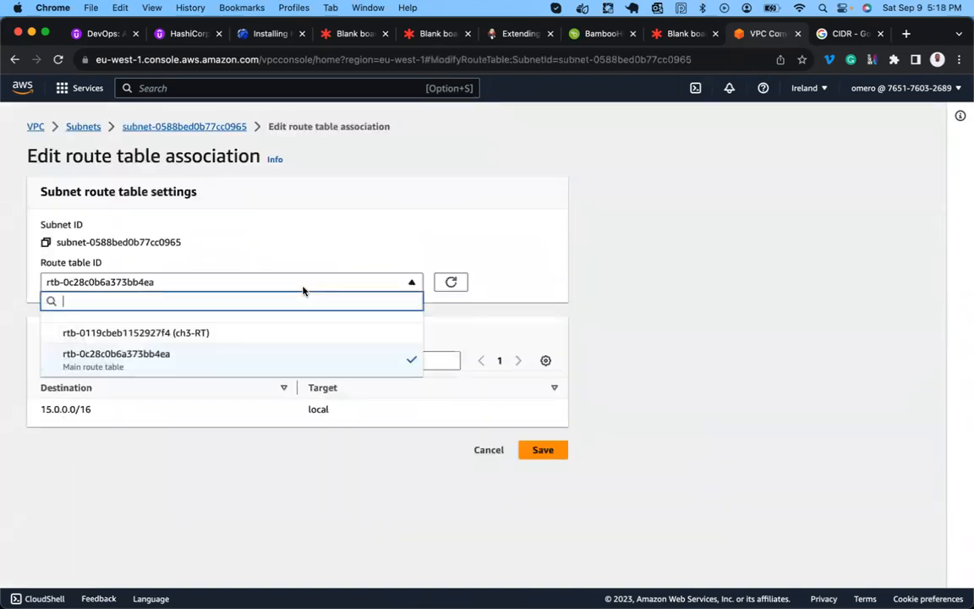
left_click(227, 335)
left_click(543, 450)
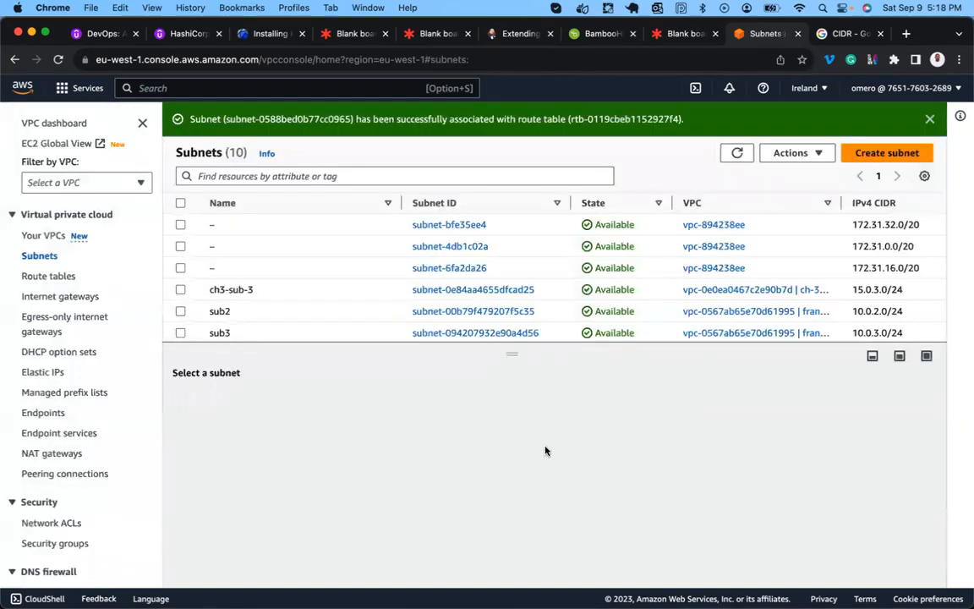
Step: Associate subnet ch3-sub-2 with the ch3-RT route table and save
scroll(237, 280, "down", 3)
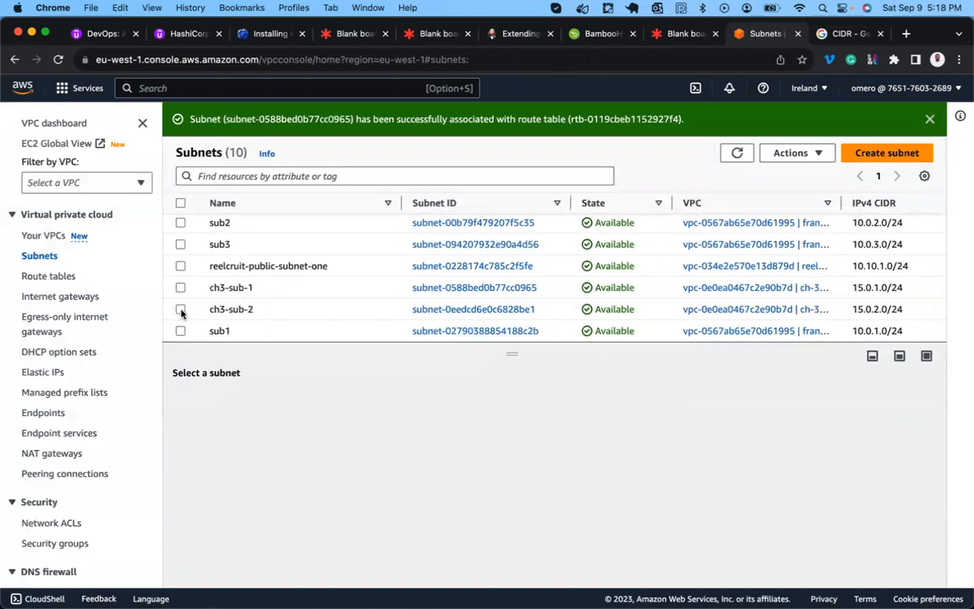
left_click(180, 309)
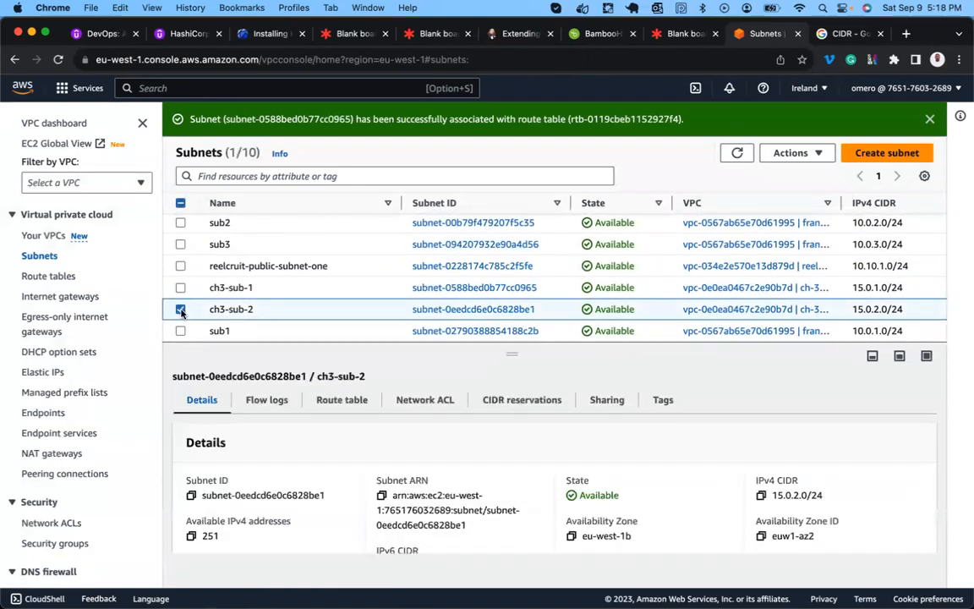
left_click(817, 155)
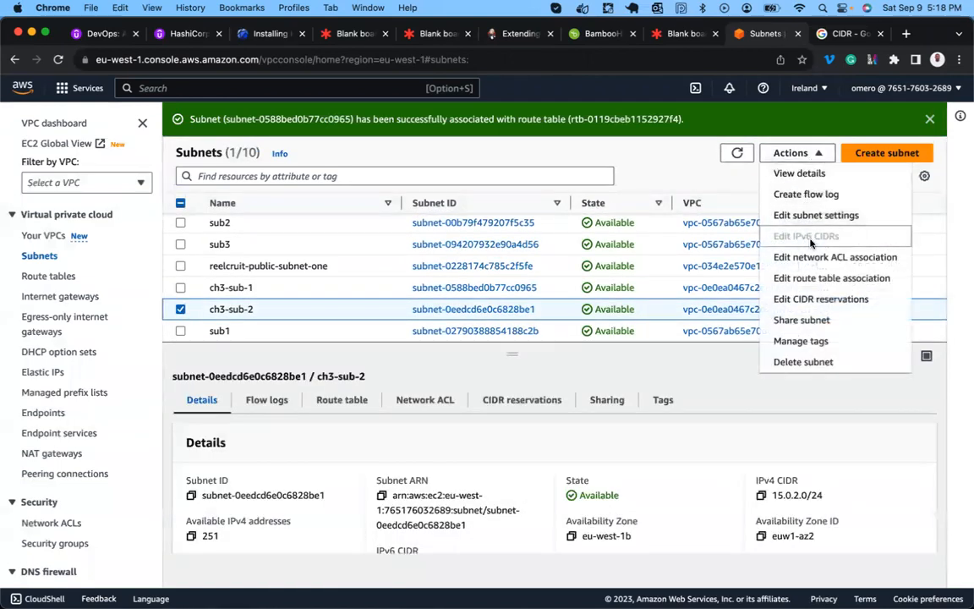
left_click(823, 288)
left_click(252, 280)
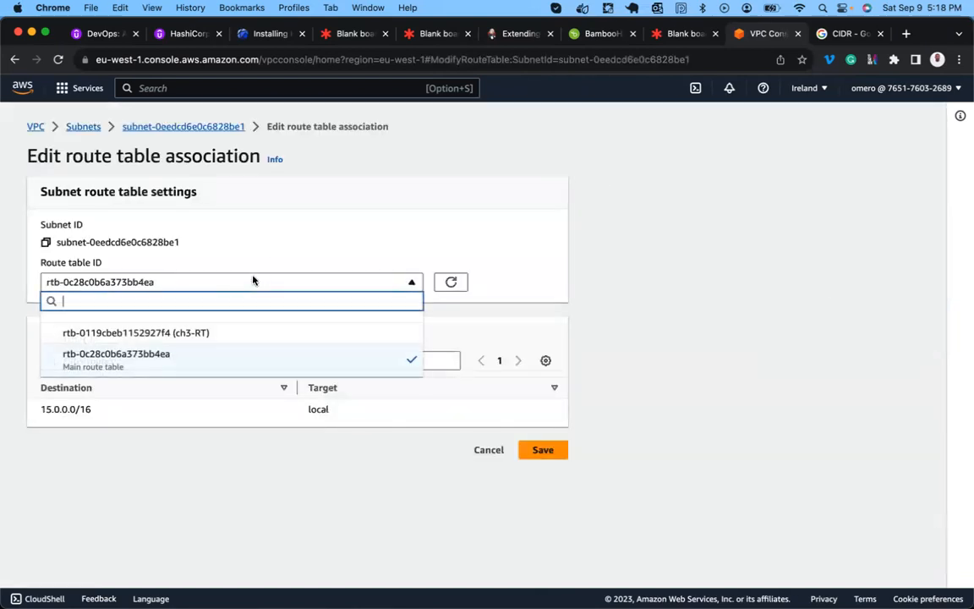
left_click(226, 332)
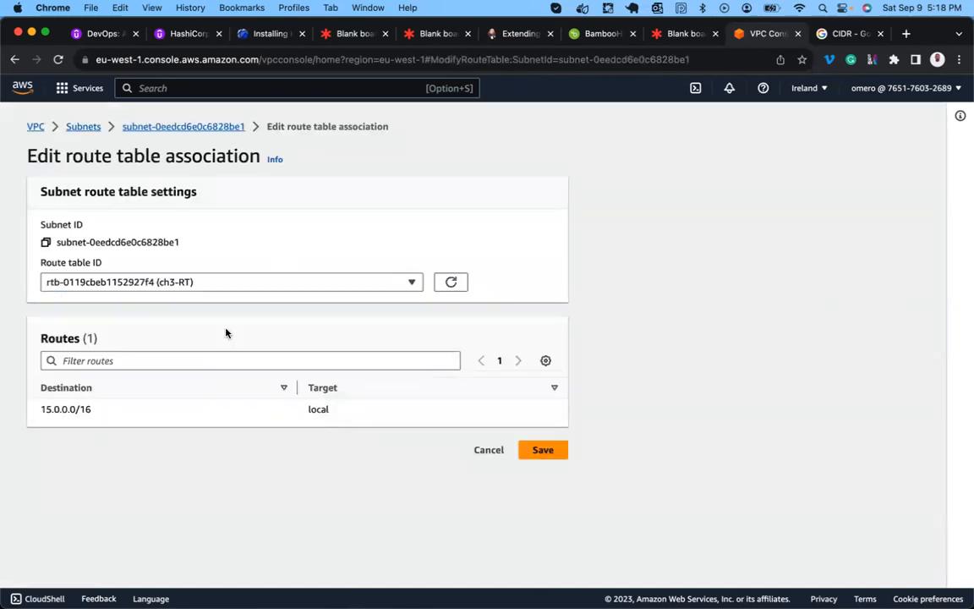
left_click(543, 449)
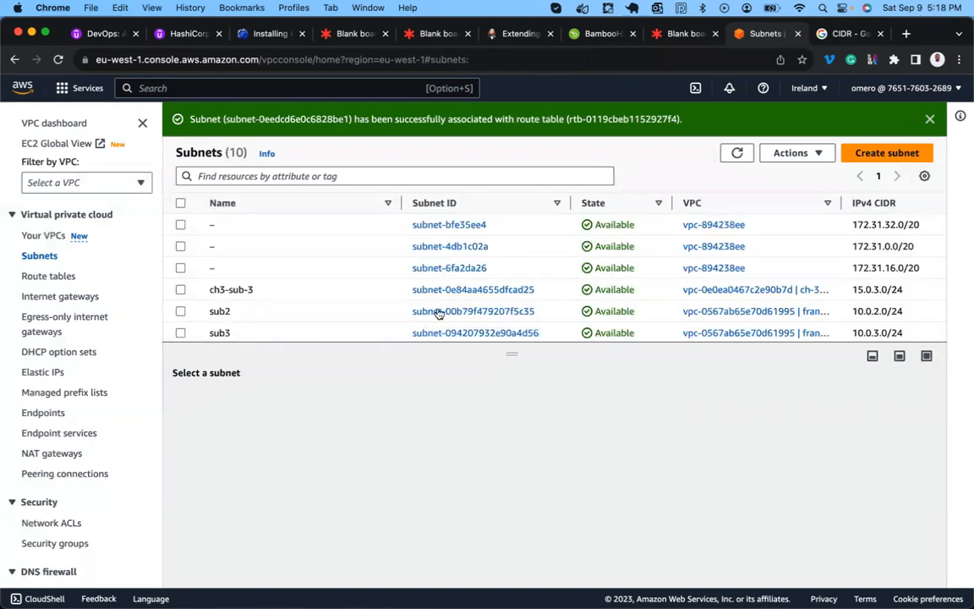
Step: Review ch3-RT's Subnet associations showing ch3-sub-1, ch3-sub-2 and ch3-sub-3, then switch to Lucidspark
left_click(55, 279)
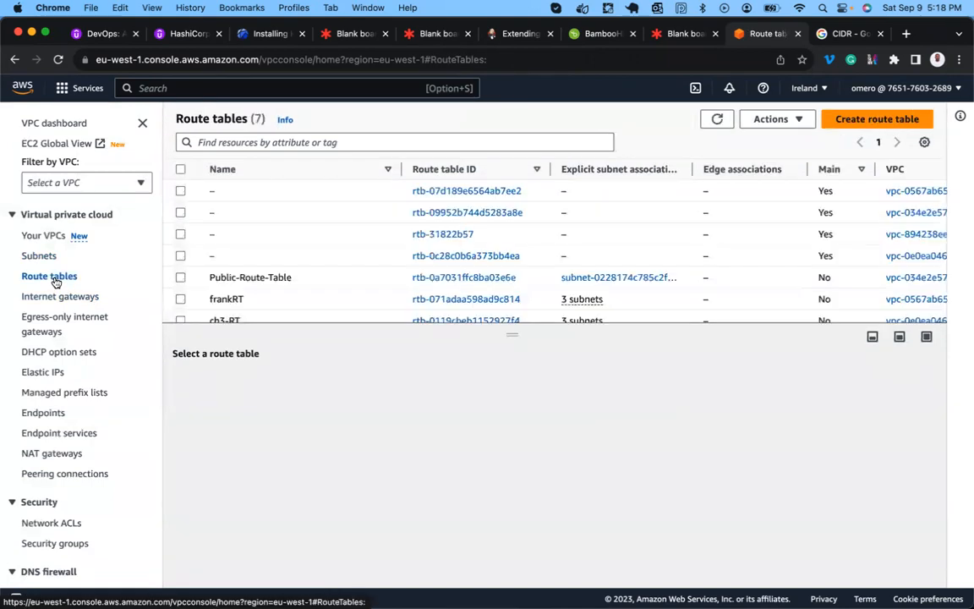
scroll(184, 273, "down", 1)
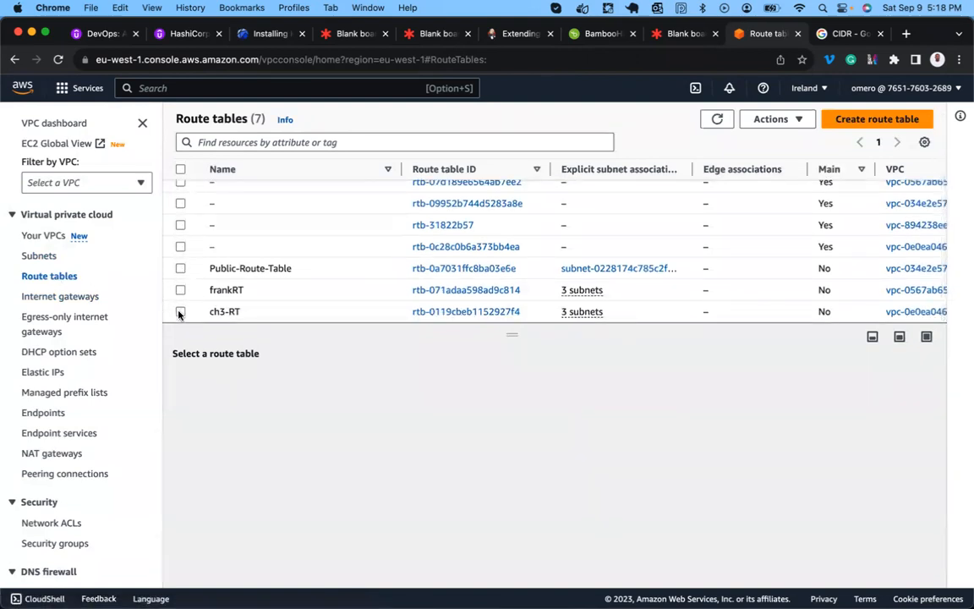
left_click(181, 312)
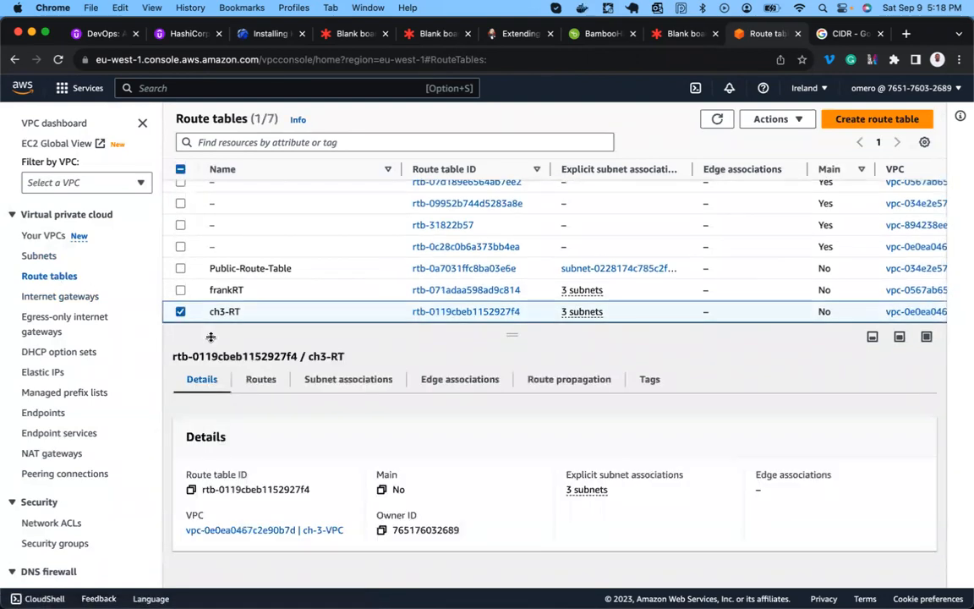
left_click(362, 383)
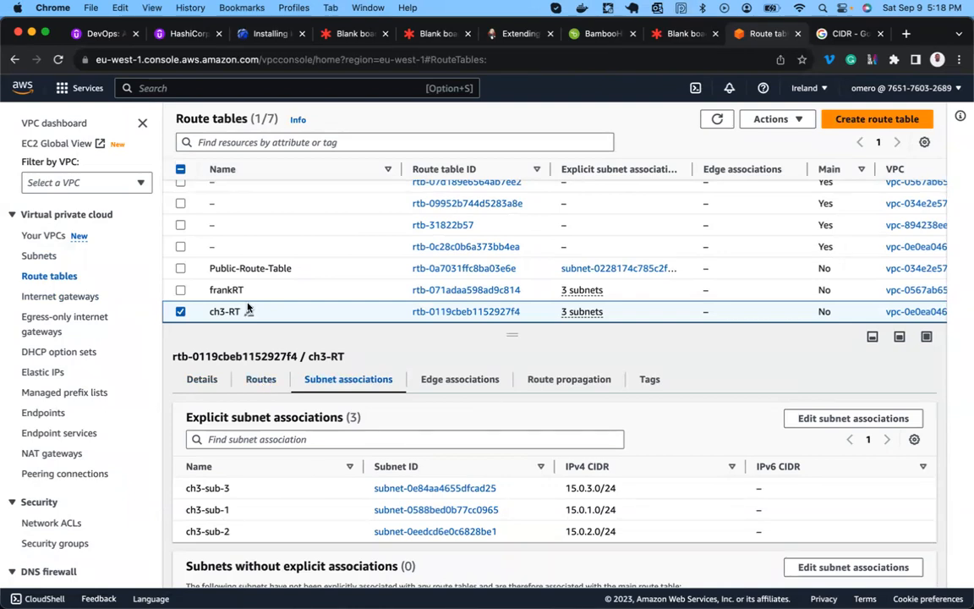
left_click(681, 34)
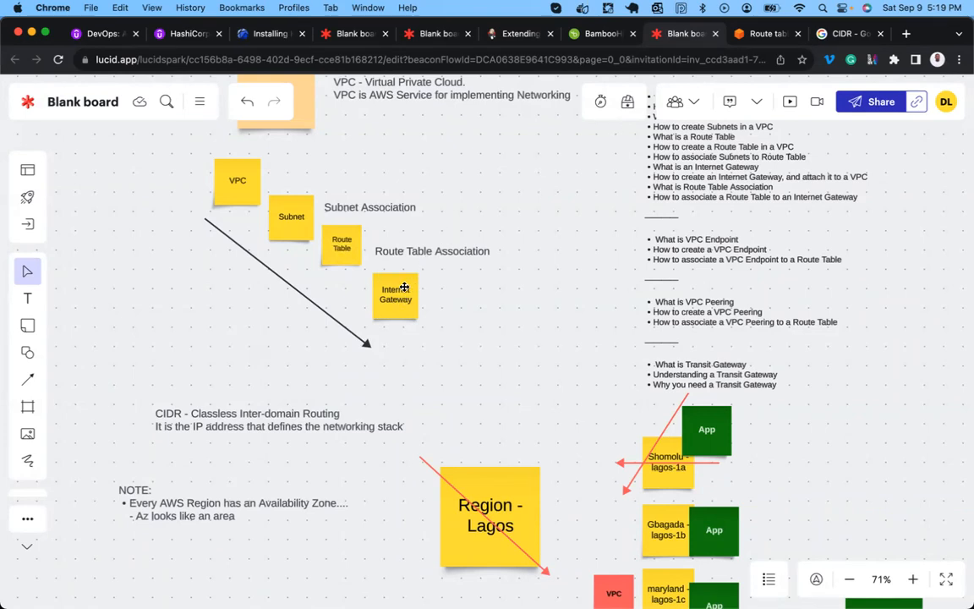
Step: Return from the Lucidspark board to the ch3-RT route table page with Ctrl+Tab
key("ctrl+Tab")
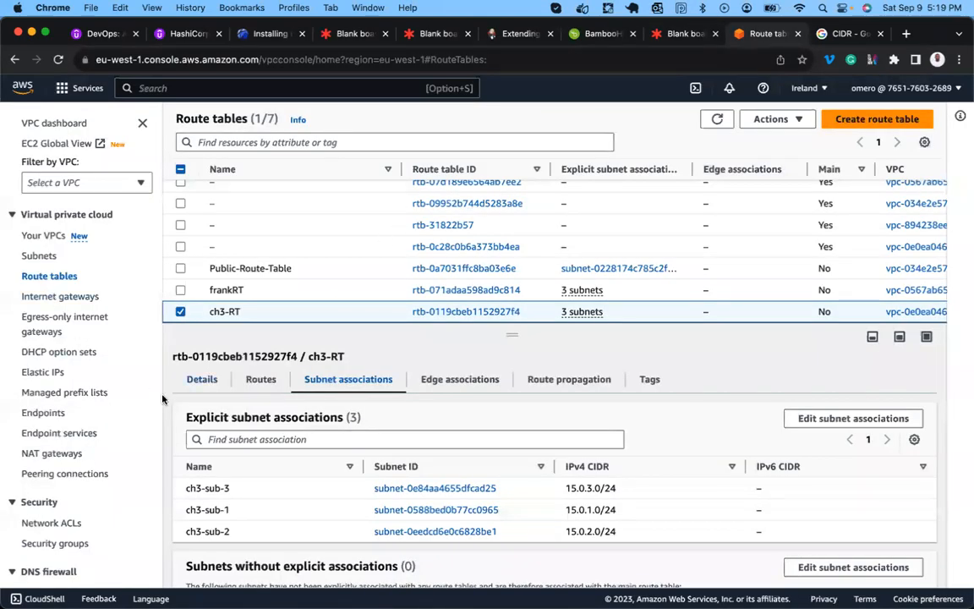
Step: Edit ch3-RT's routes and add a new route with destination 0.0.0.0/0
left_click(261, 379)
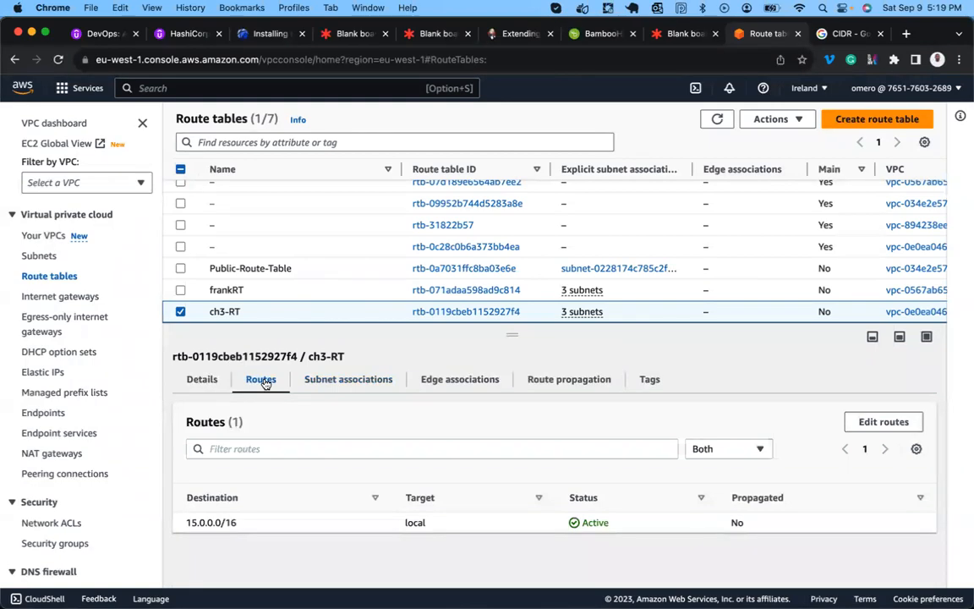
left_click(884, 423)
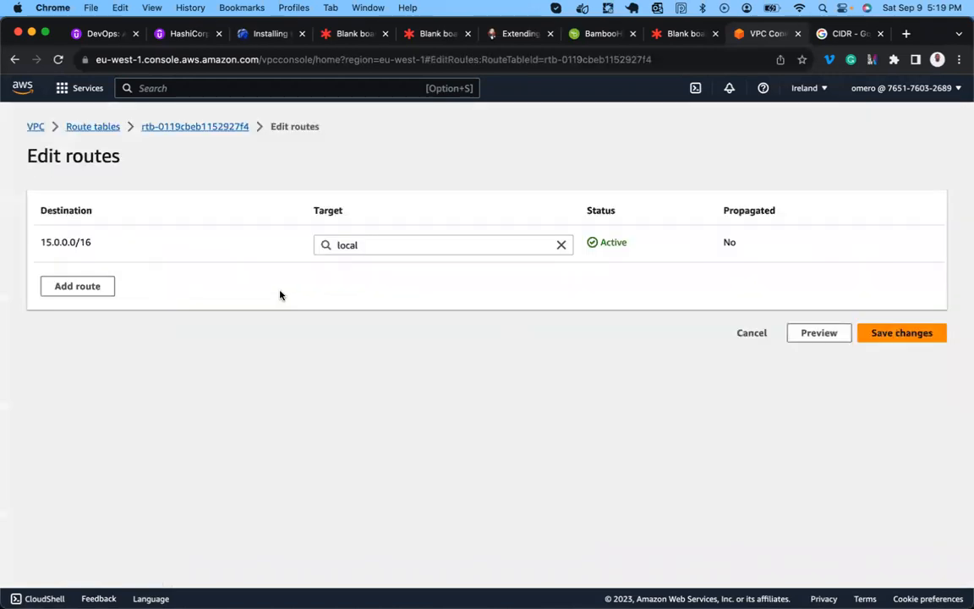
left_click(68, 289)
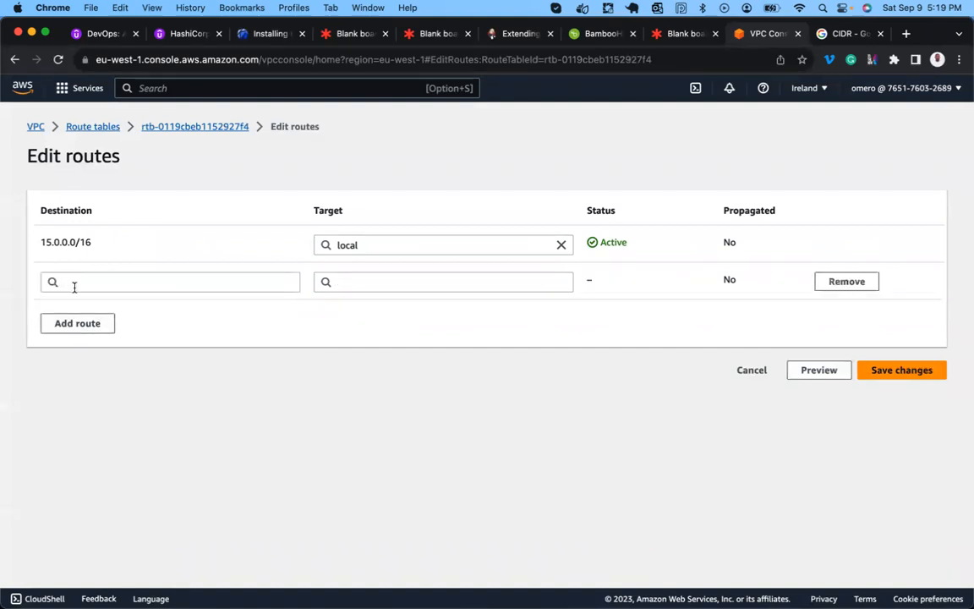
left_click(74, 284)
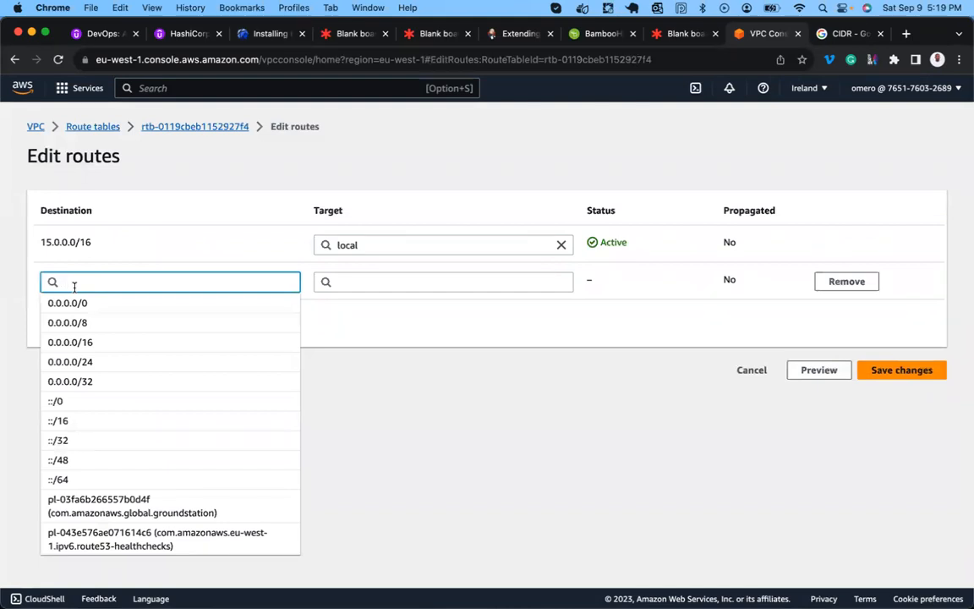
left_click(83, 303)
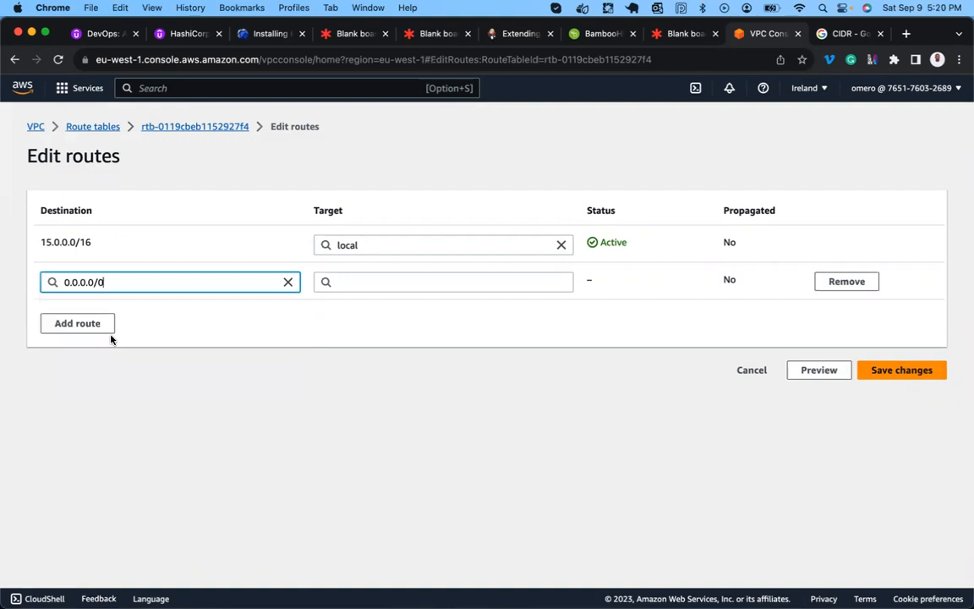
triple_click(88, 284)
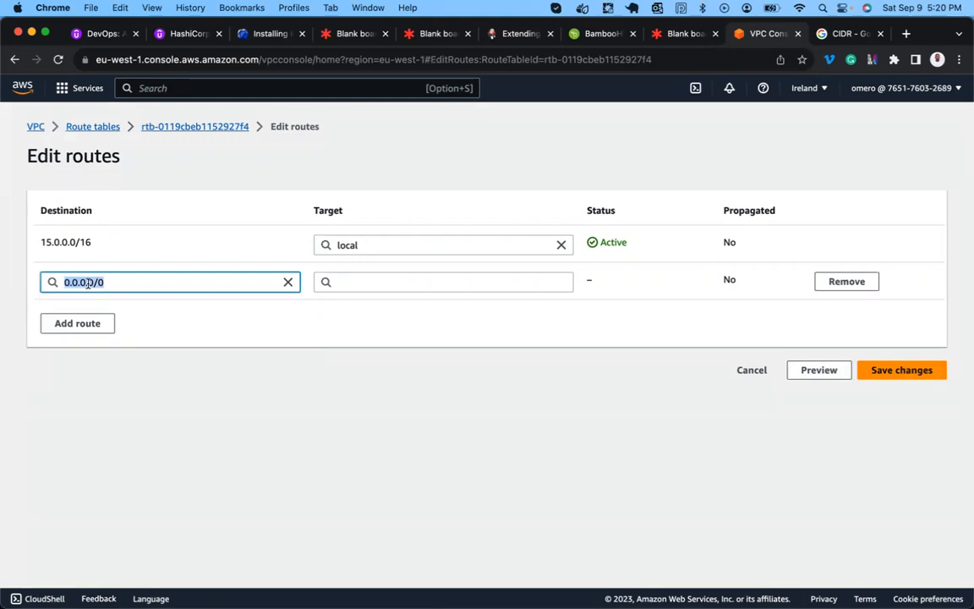
Step: Search Google for 0.0.0.0/0 and highlight the explanation's mention of addresses and route
left_click(846, 34)
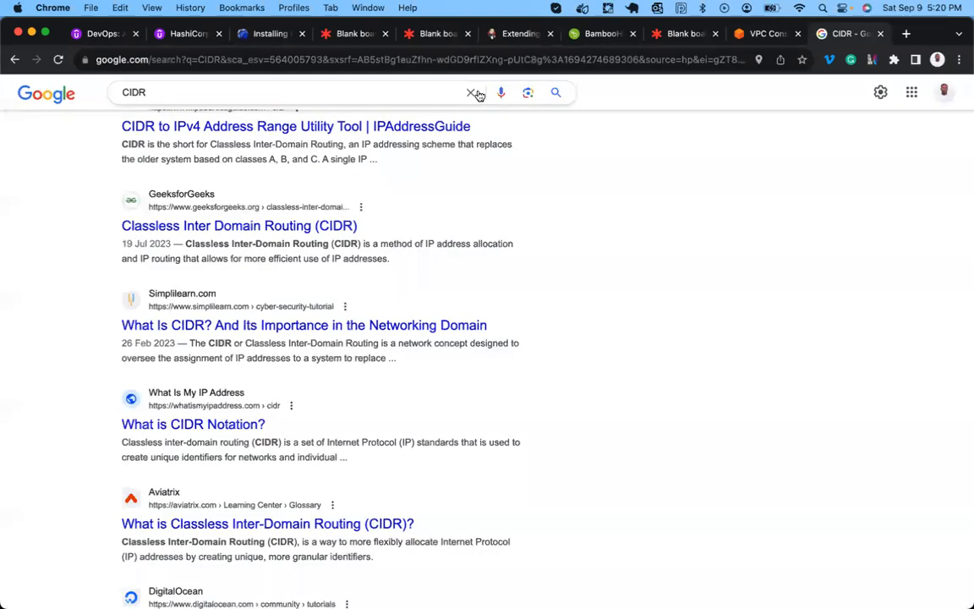
left_click(473, 93)
type("0")
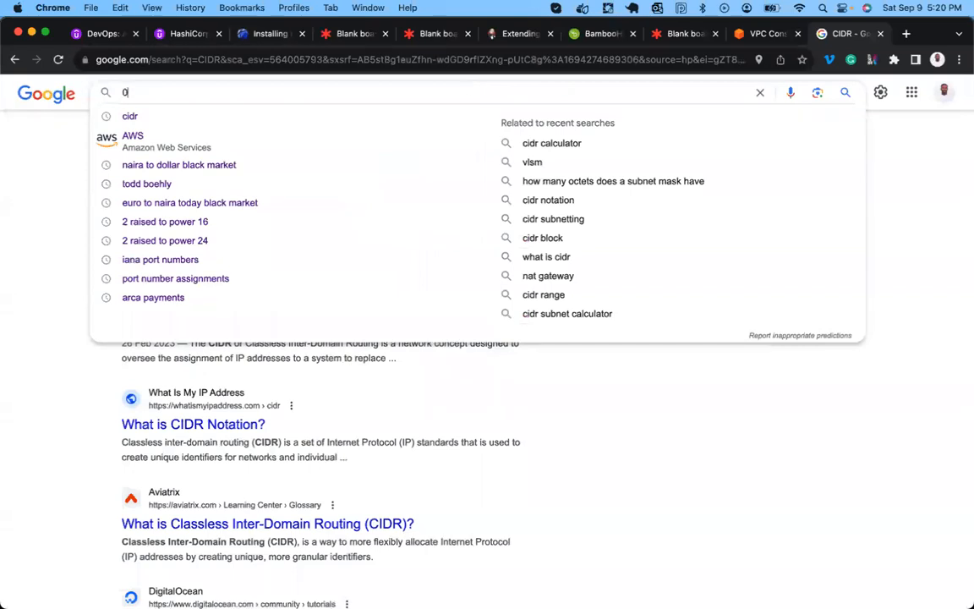
type(".0.0.0/0")
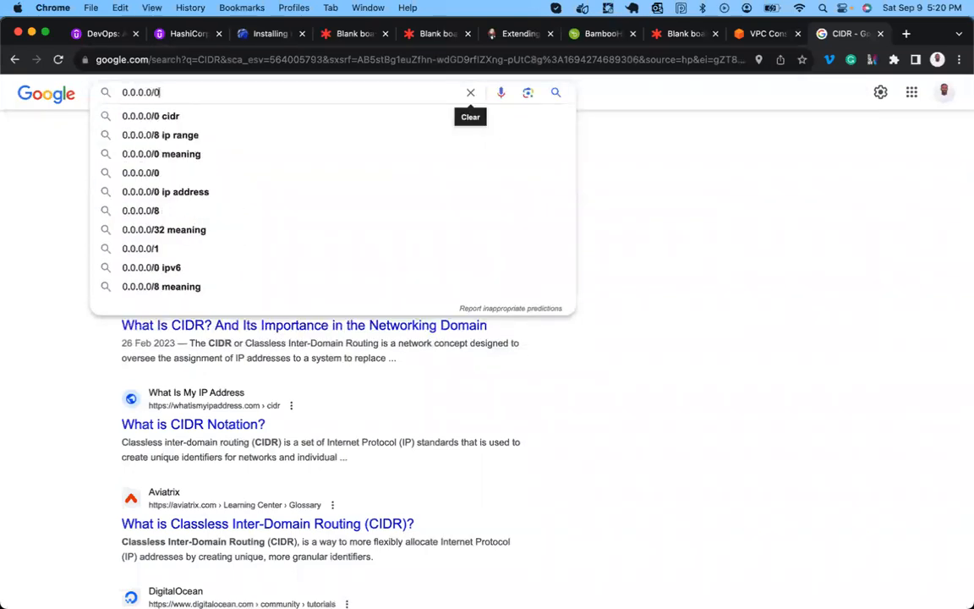
key("Return")
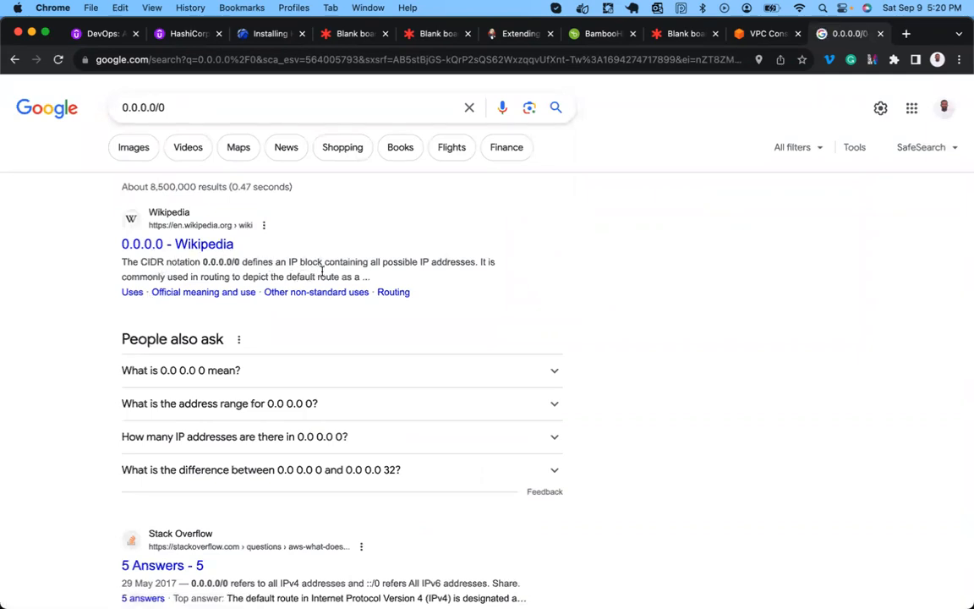
double_click(465, 262)
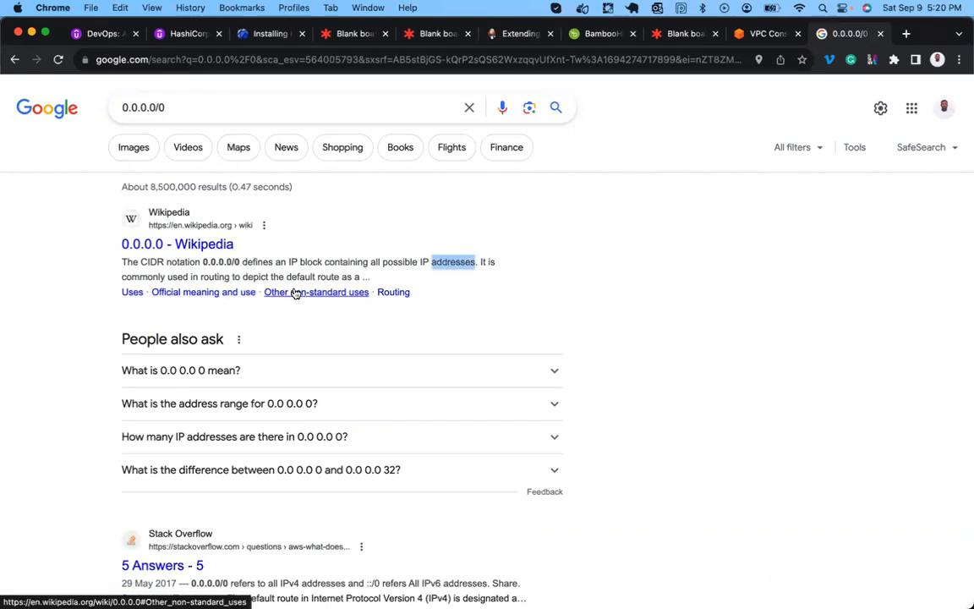
double_click(330, 277)
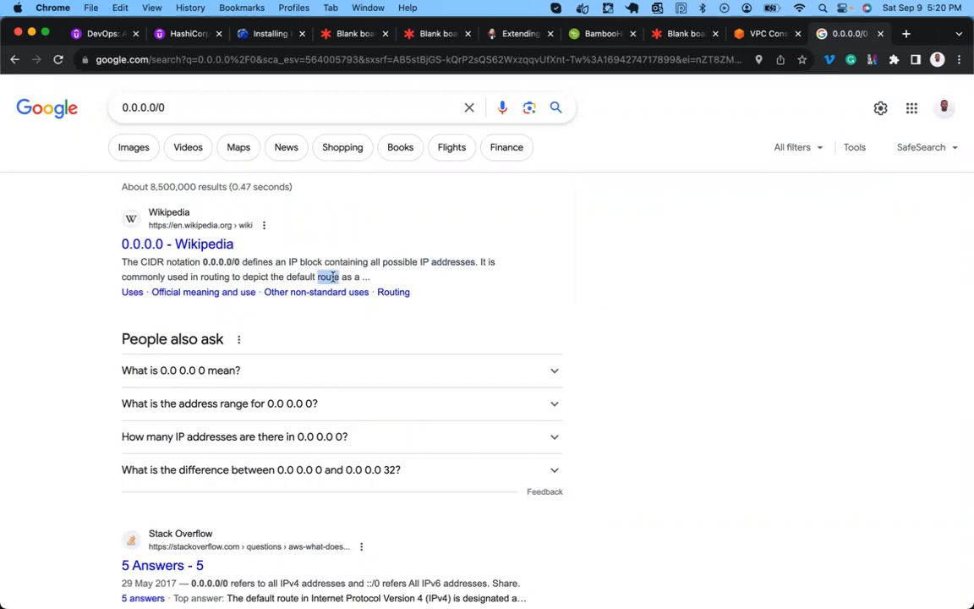
Step: Expand the People also ask answers about 0.0.0.0, then return to the route editing tab
left_click(264, 370)
scroll(293, 401, "down", 3)
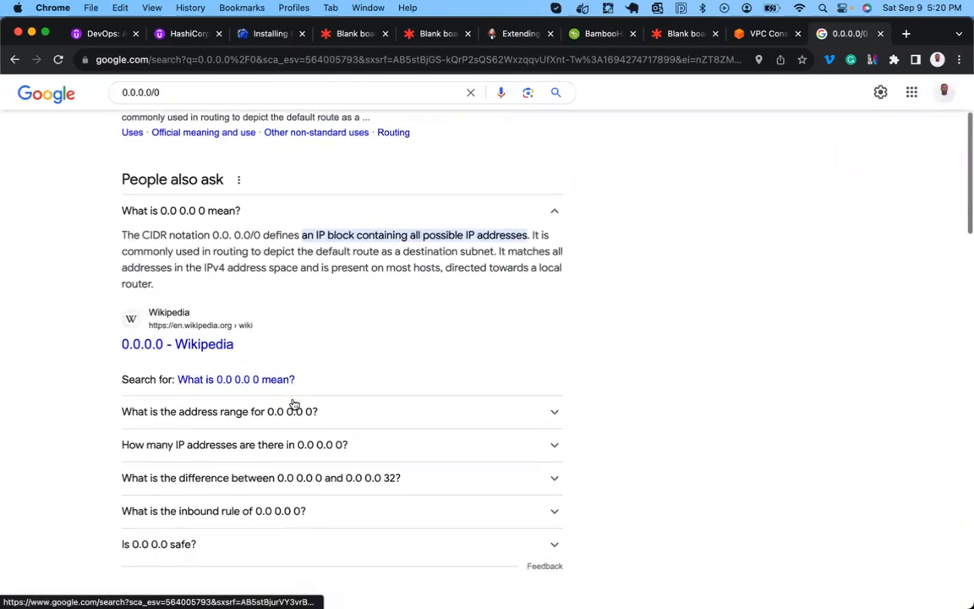
left_click(298, 413)
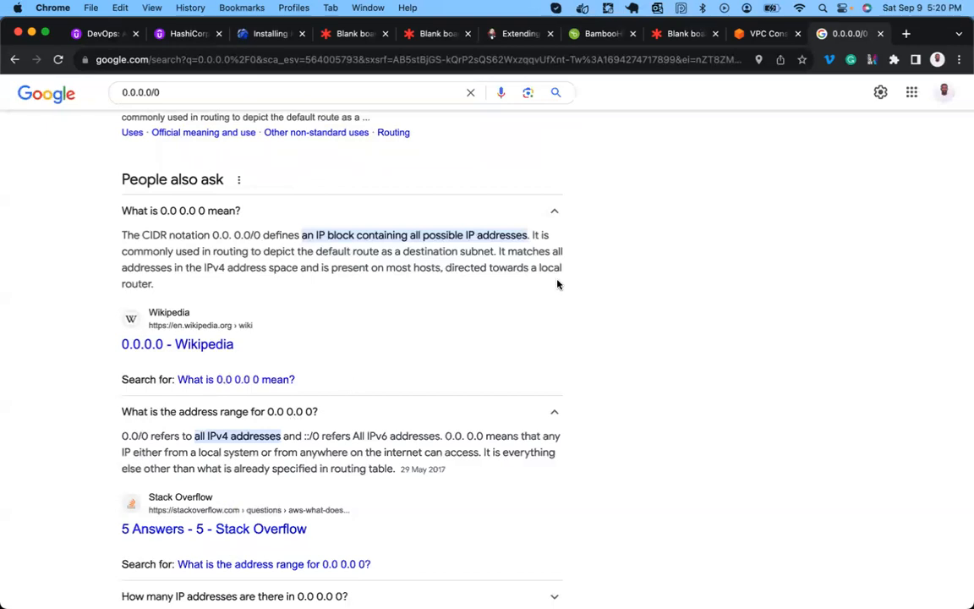
left_click(758, 40)
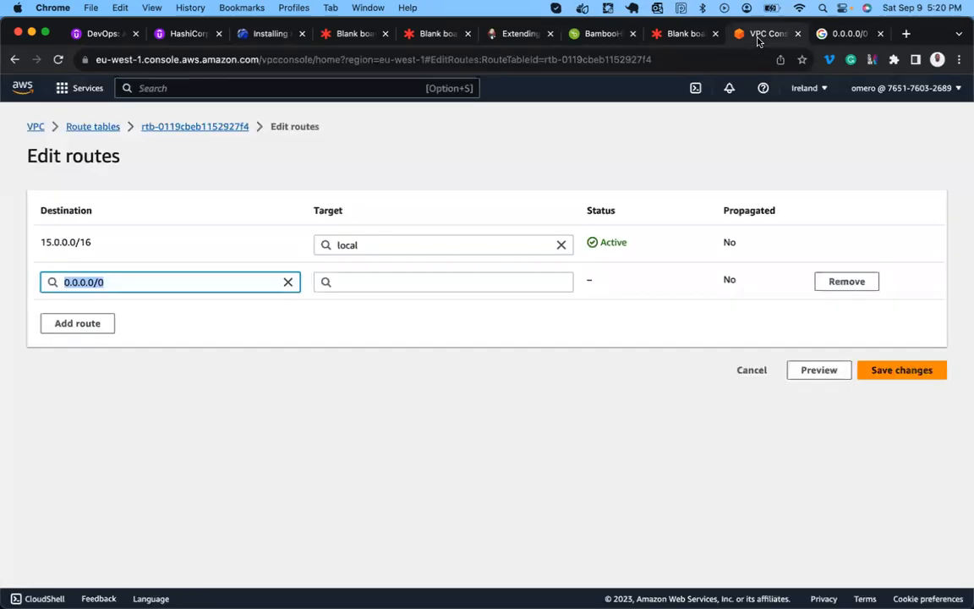
Step: Target the 0.0.0.0/0 route at internet gateway igw-05d094cf08e849451 (ch3-IGW), save, then return to Subnets
left_click(165, 284)
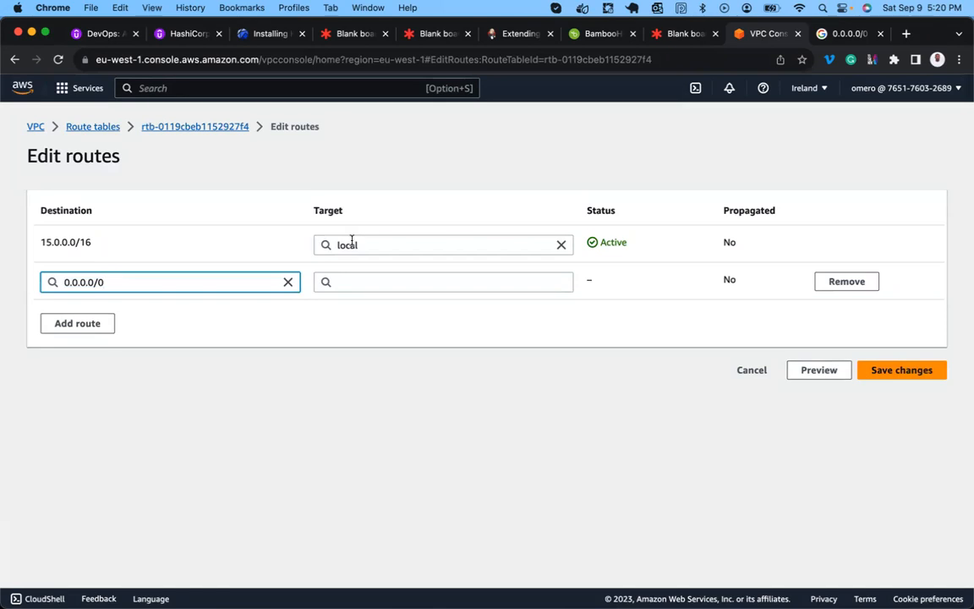
left_click(378, 281)
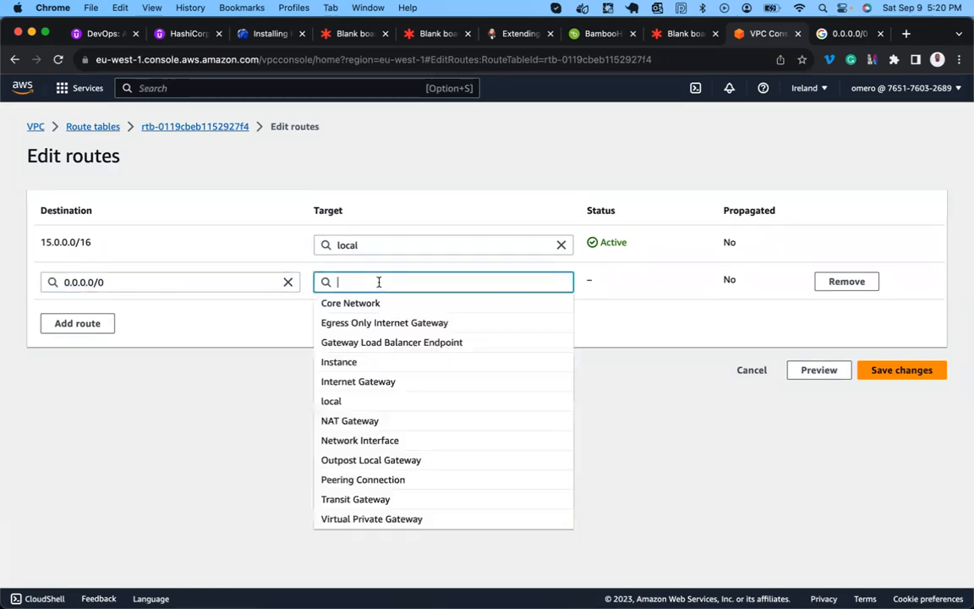
left_click(359, 382)
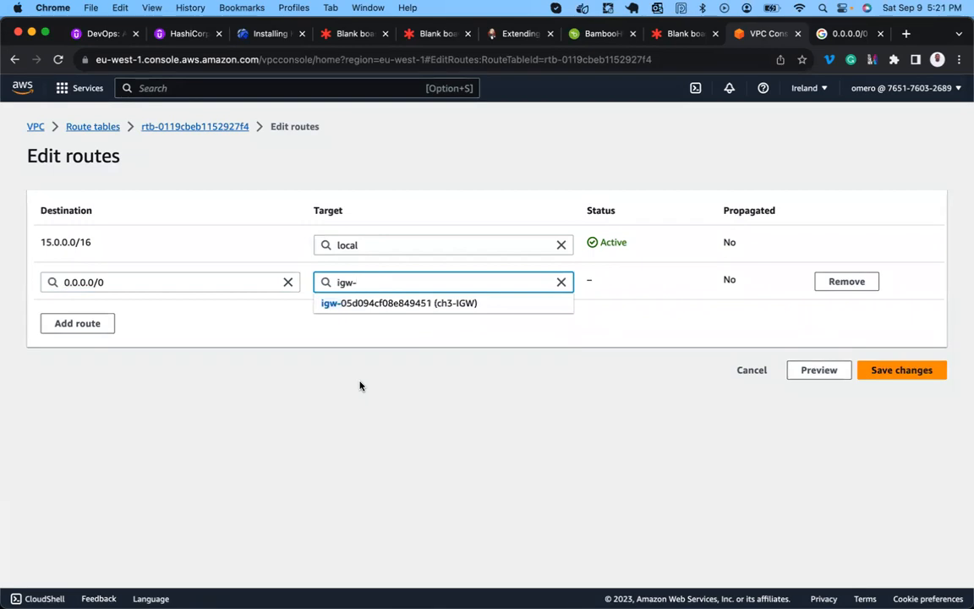
left_click(397, 309)
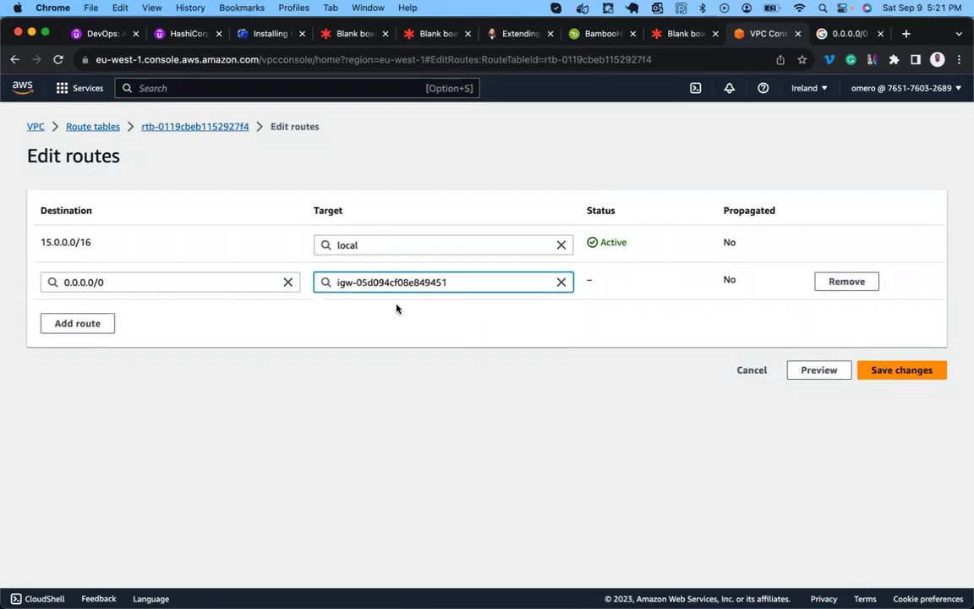
left_click(910, 370)
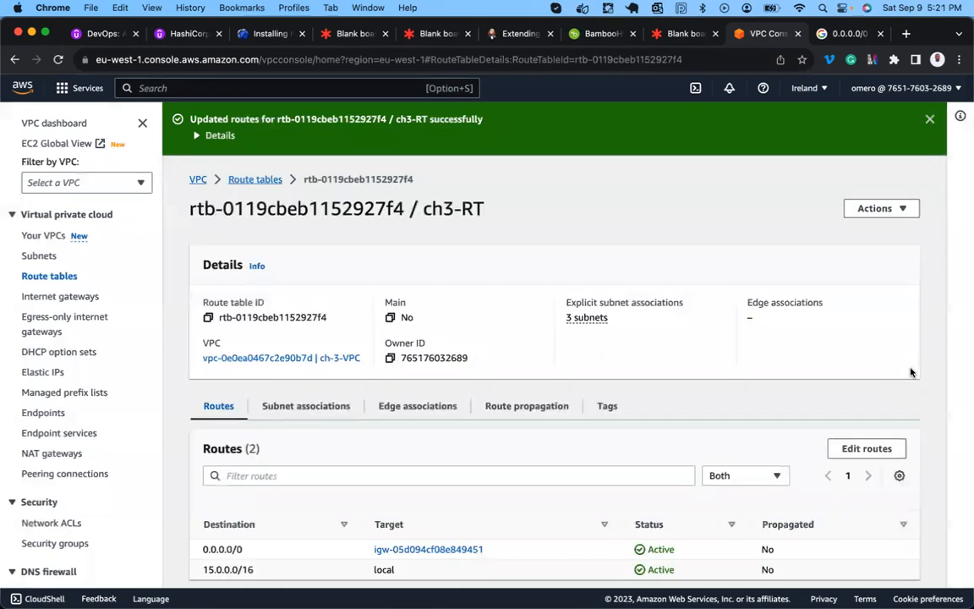
scroll(694, 448, "down", 1)
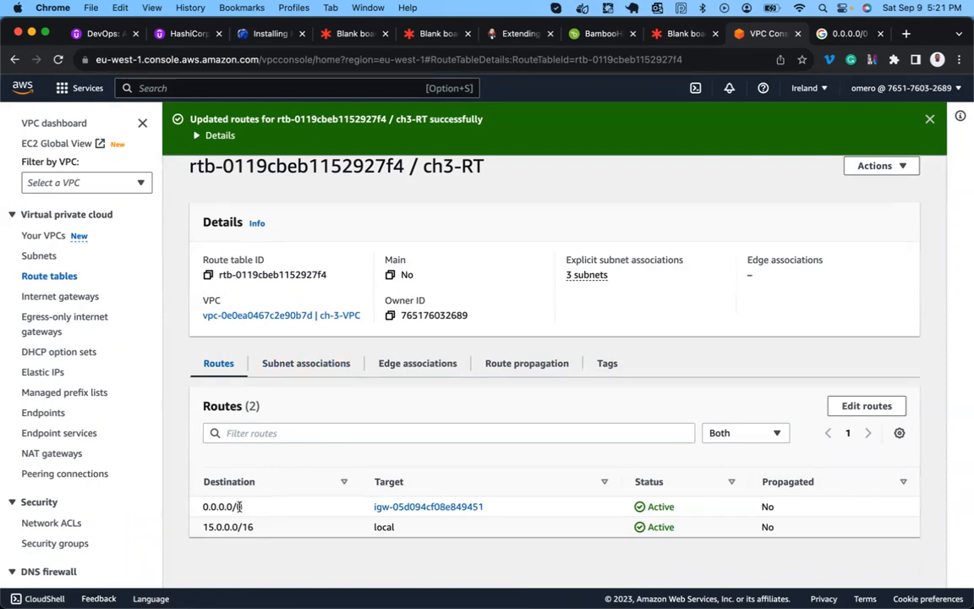
left_click(39, 257)
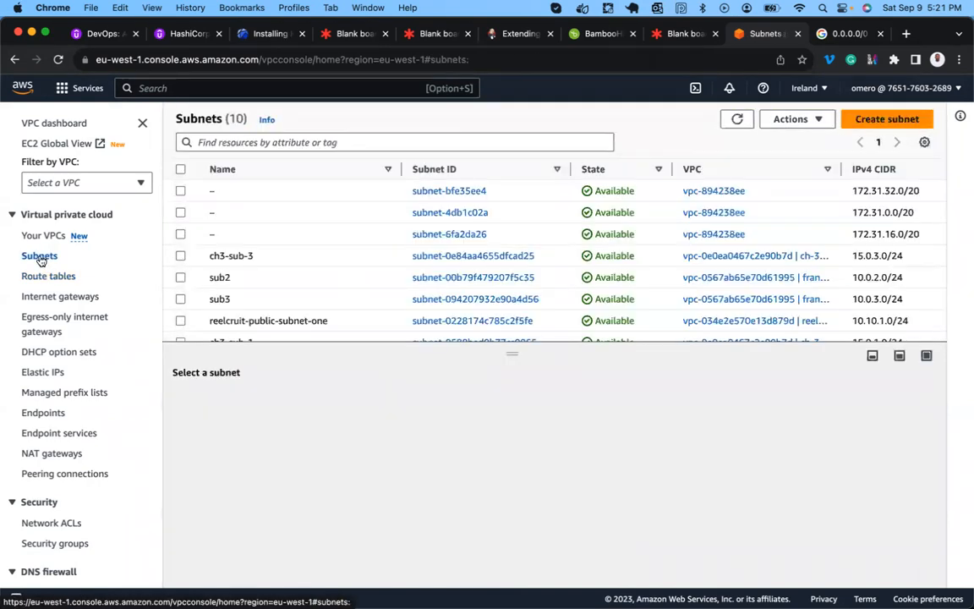
Step: Verify ch3-sub-3's route table ch3-RT routes 0.0.0.0/0 to the internet gateway, then return to Lucidspark
left_click(181, 255)
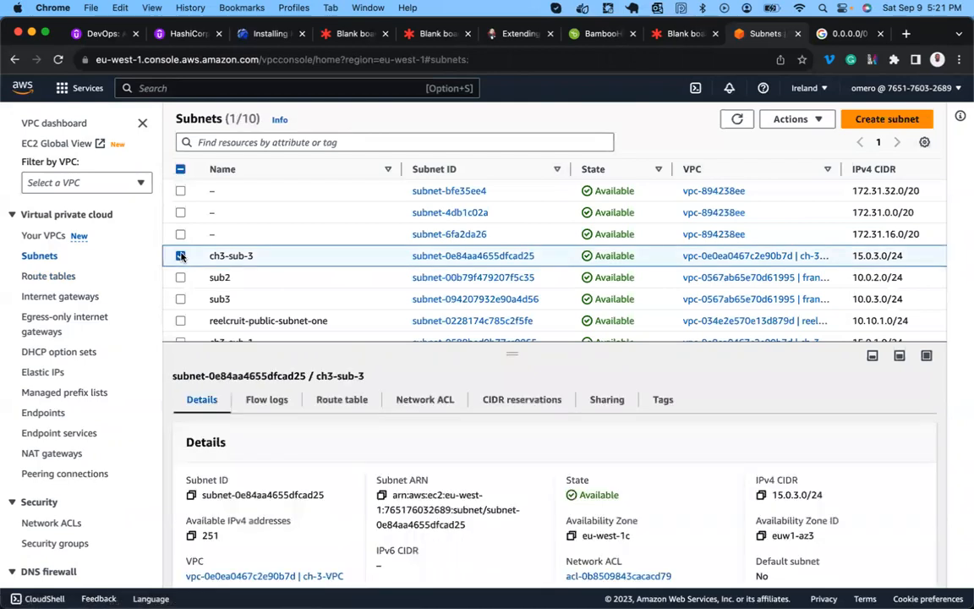
left_click(343, 401)
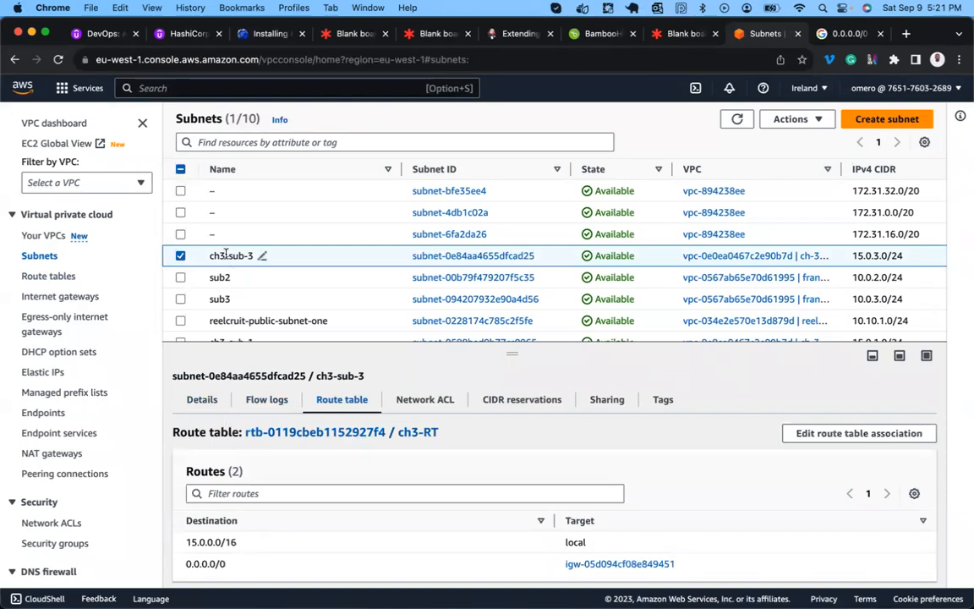
triple_click(212, 561)
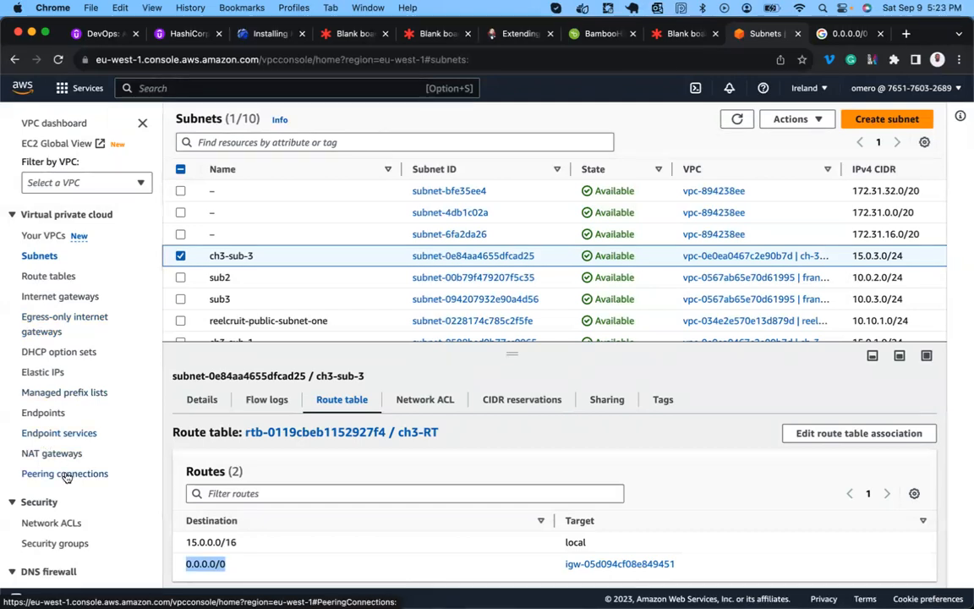
scroll(66, 478, "down", 3)
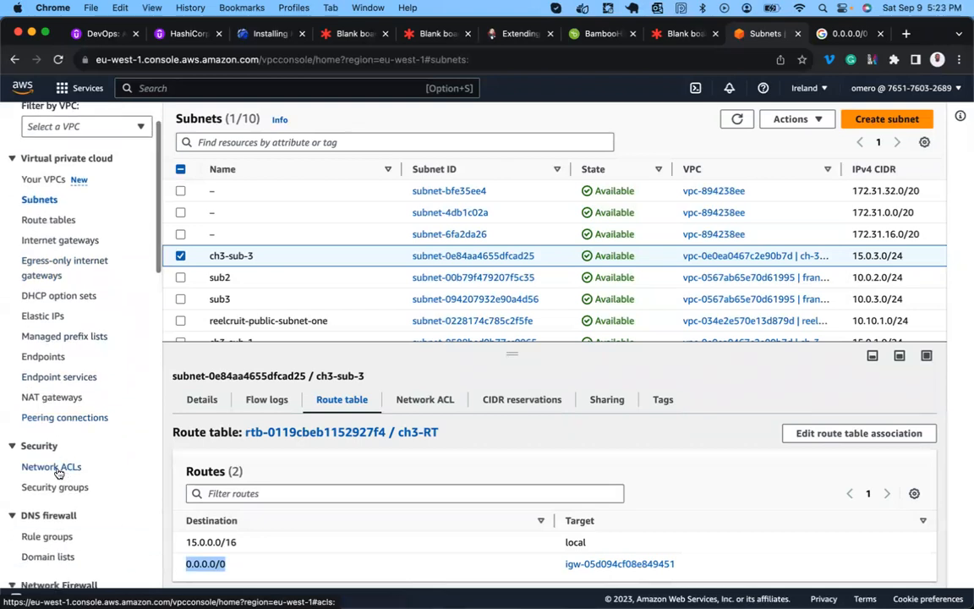
scroll(33, 493, "down", 10)
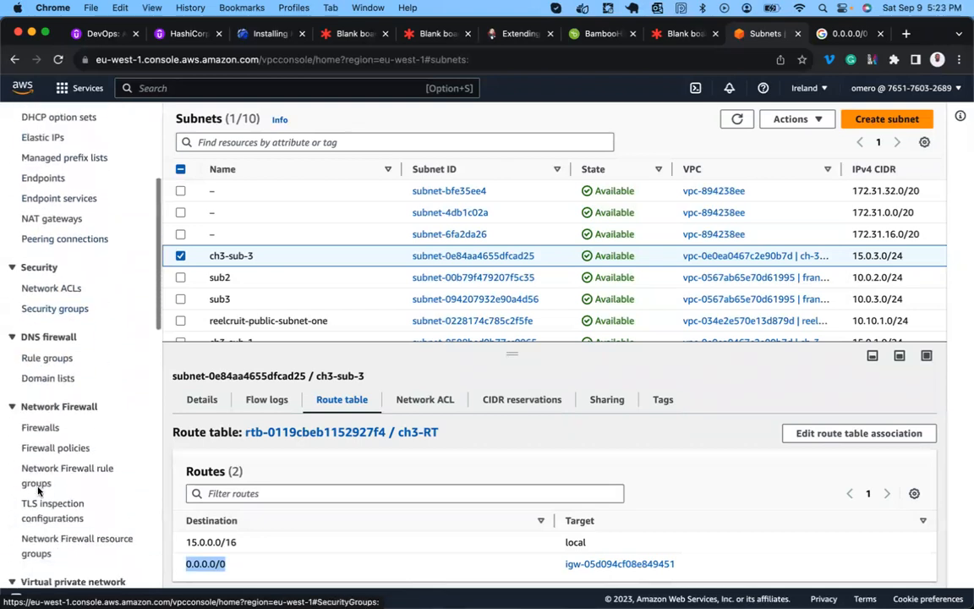
scroll(38, 491, "down", 5)
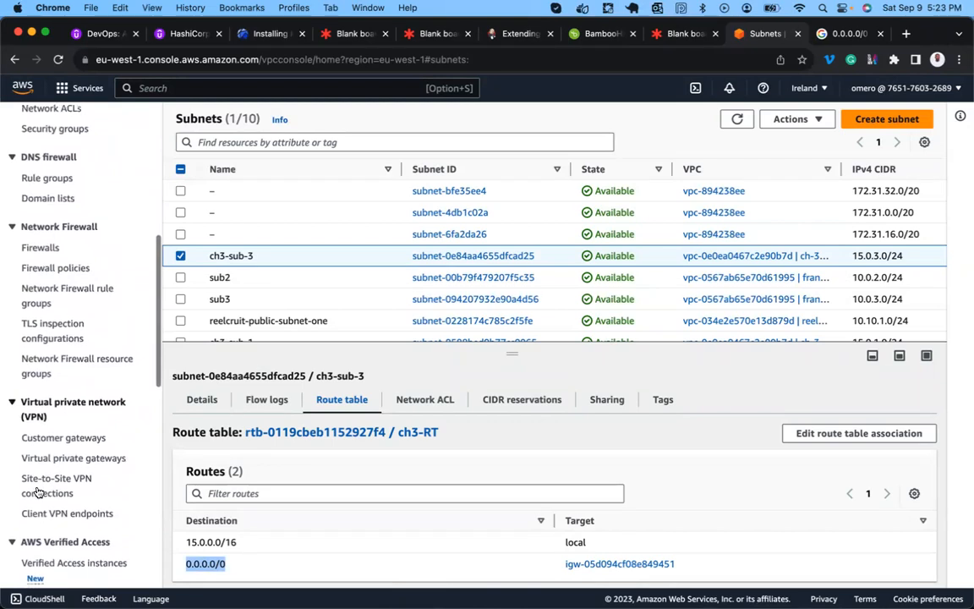
scroll(37, 493, "up", 11)
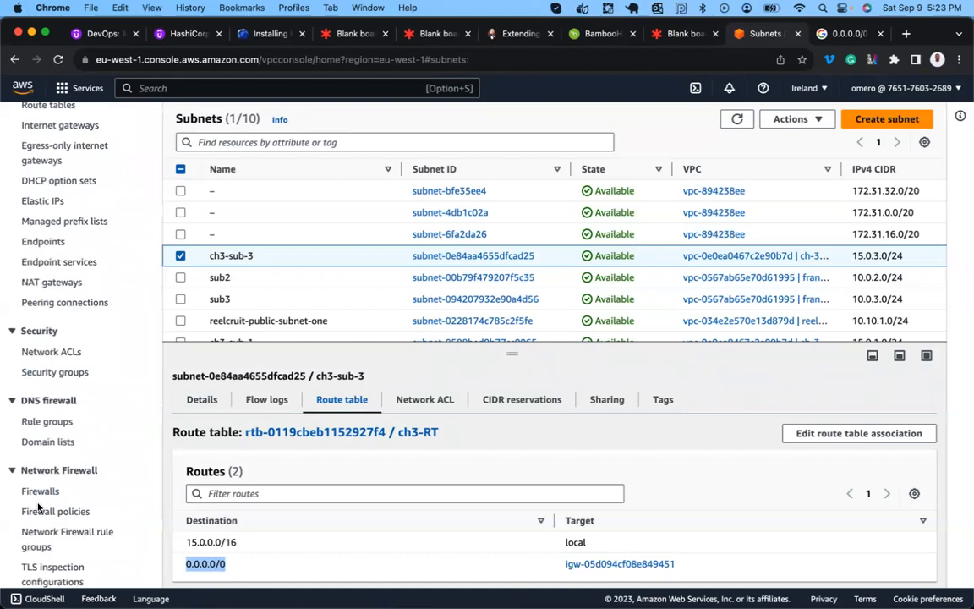
left_click(690, 34)
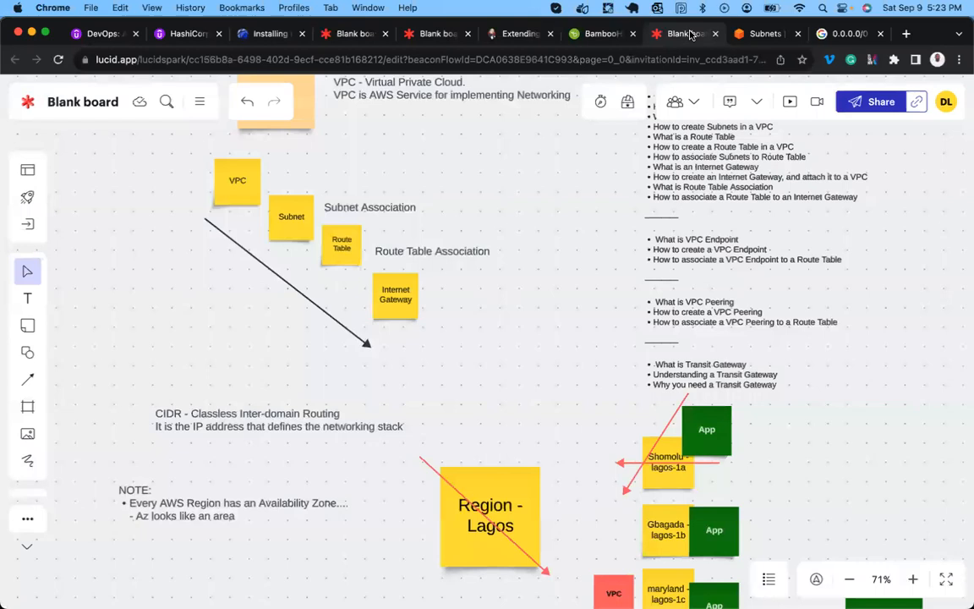
scroll(350, 310, "up", 1)
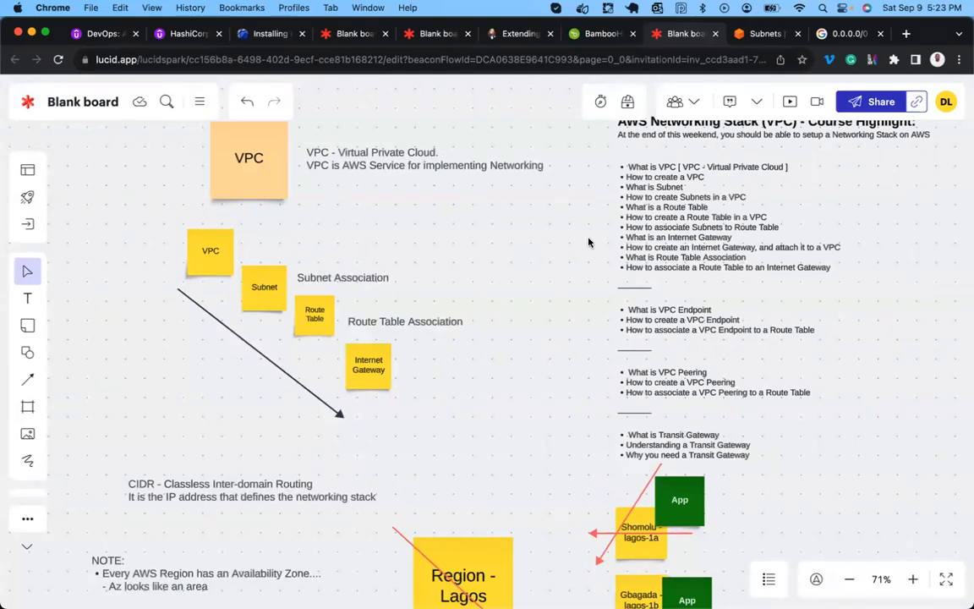
scroll(643, 215, "up", 2)
scroll(643, 215, "right", 2)
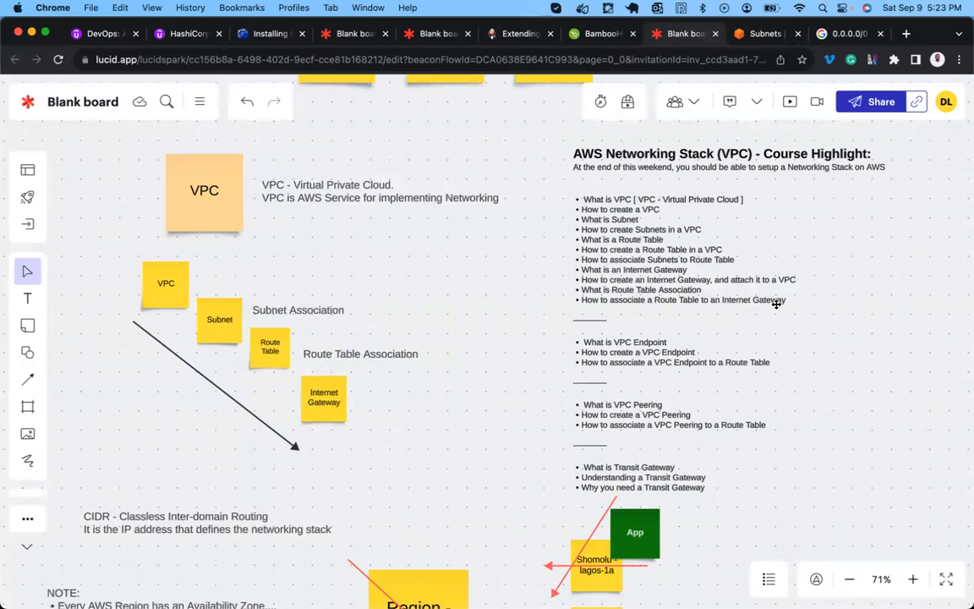
scroll(776, 303, "down", 3)
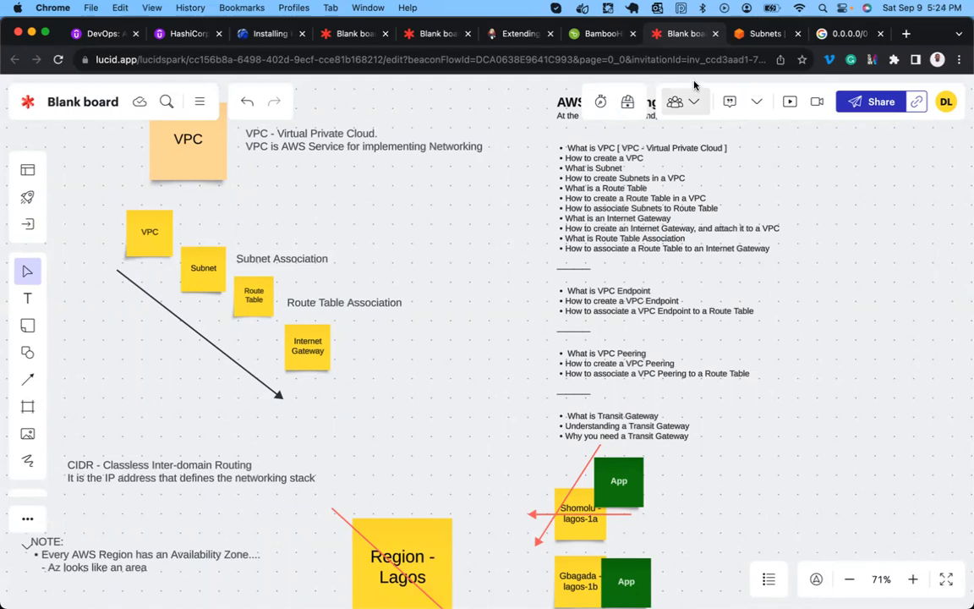
key("ctrl+Tab")
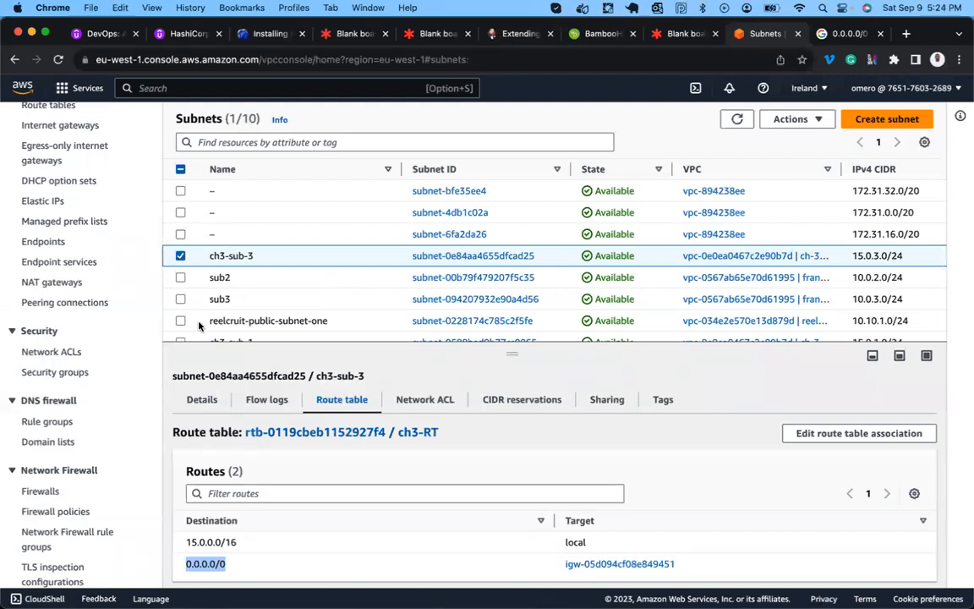
left_click(681, 33)
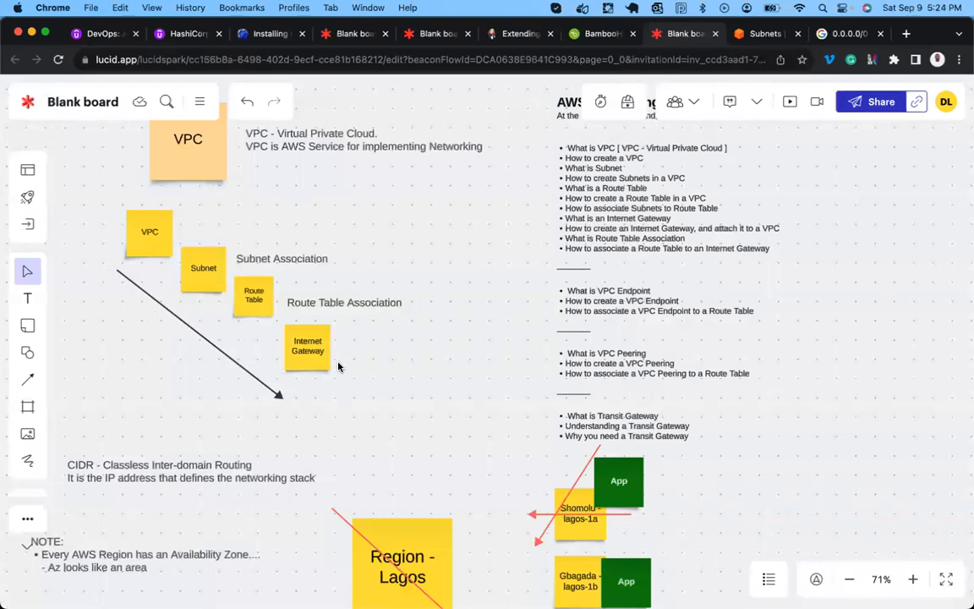
Step: Draw a red arrow pointing up beside the black one and add 'Create' and 'Delete' text labels
left_click(27, 379)
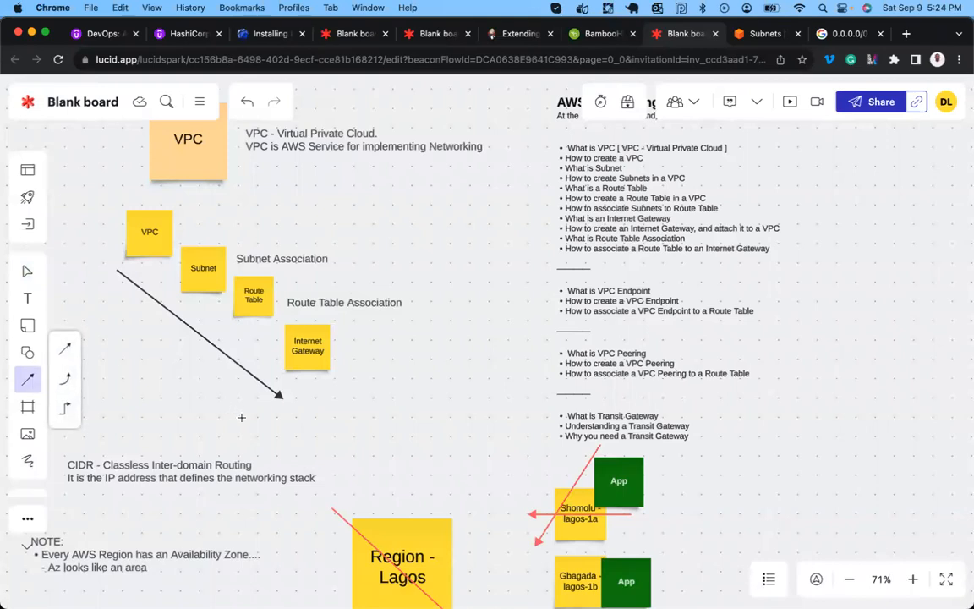
mouse_move(261, 414)
left_mouse_down()
mouse_move(78, 272)
mouse_move(80, 249)
mouse_move(94, 280)
left_mouse_up()
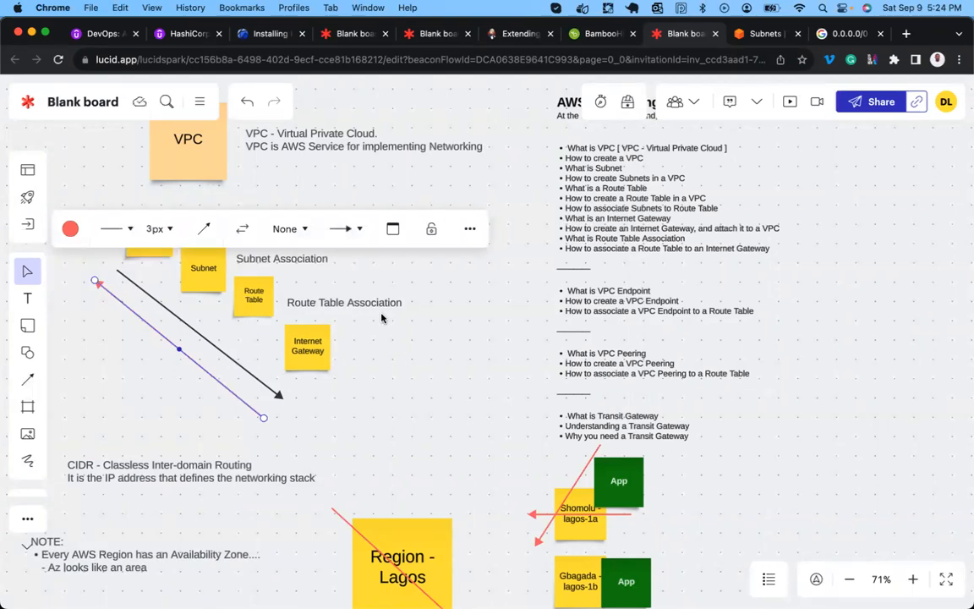
left_click(30, 299)
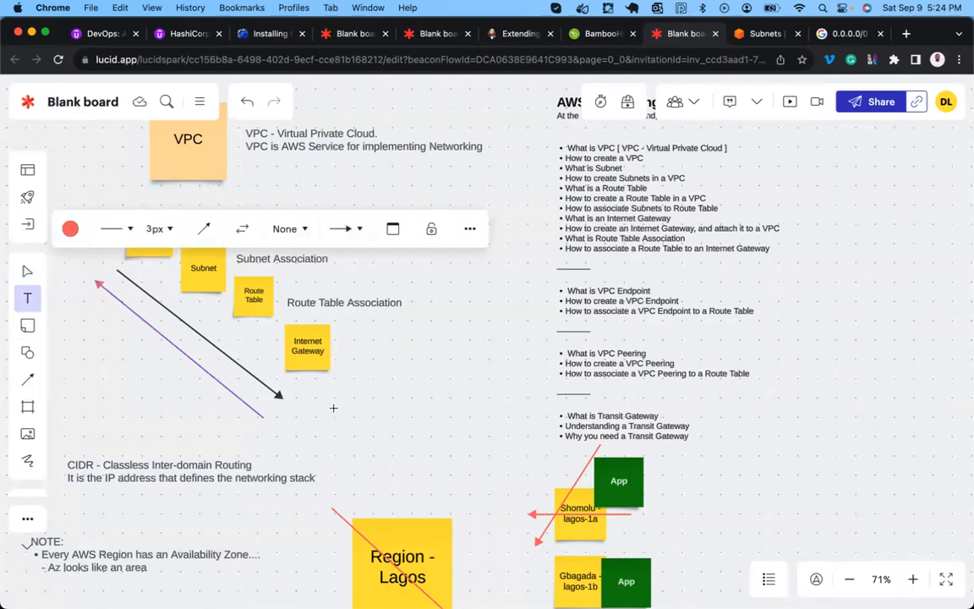
left_click(373, 407)
type("Create")
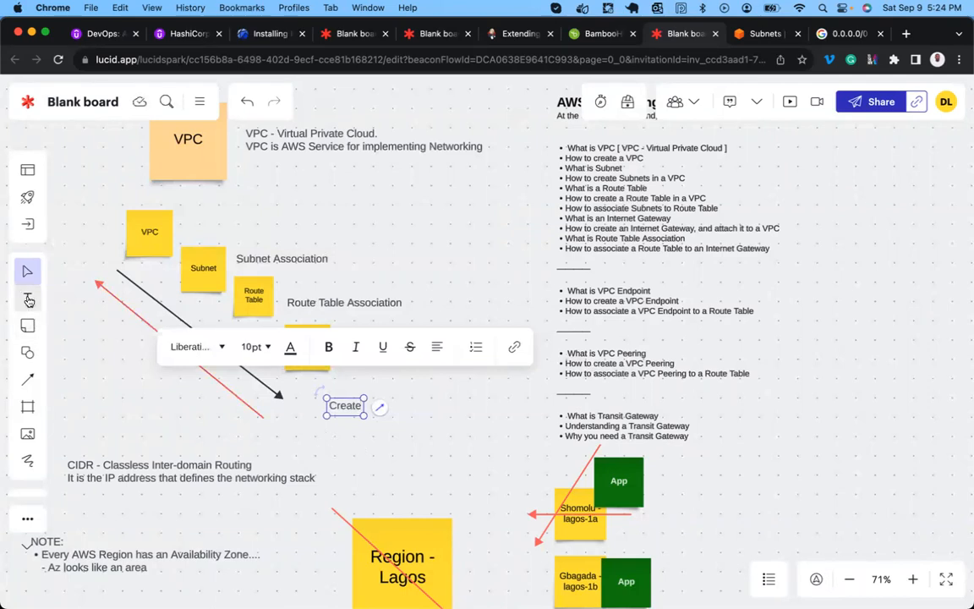
type("t")
left_click(306, 434)
type("Delete")
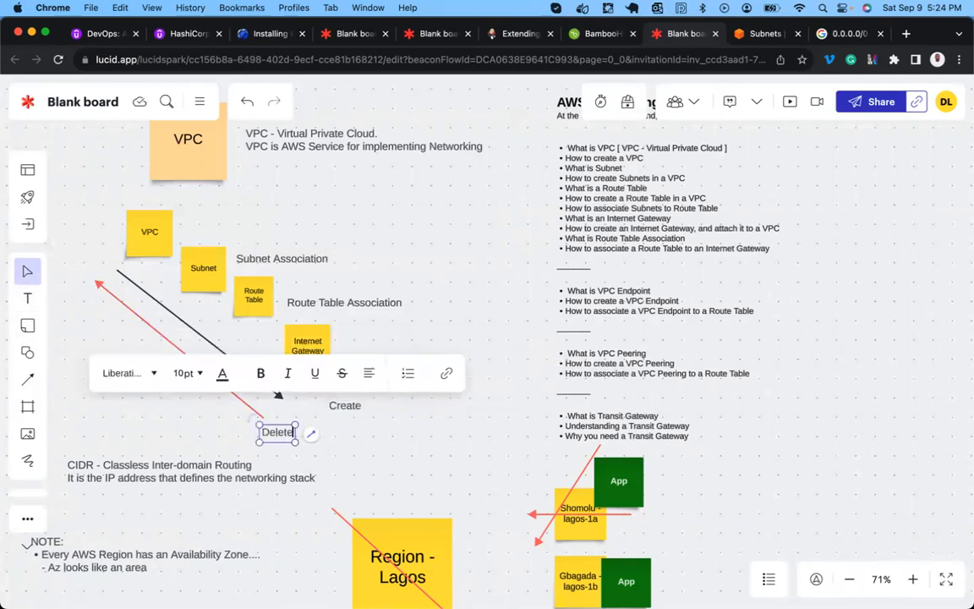
left_click(410, 465)
Step: Place 'Create' at the upper end and 'Delete' at the lower end of the arrows
left_click_drag(345, 405, 96, 255)
left_click_drag(274, 430, 281, 418)
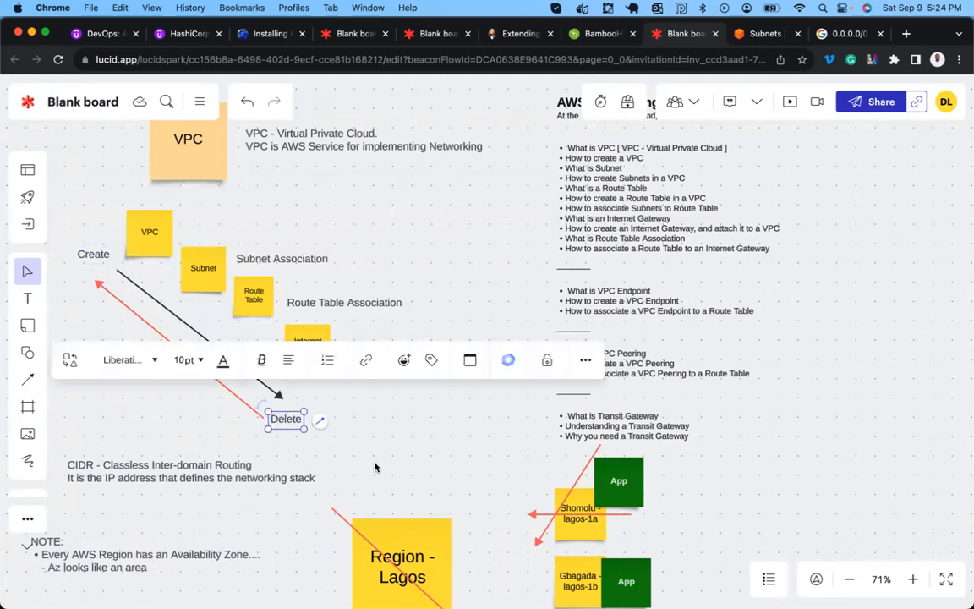
key("ctrl+Tab")
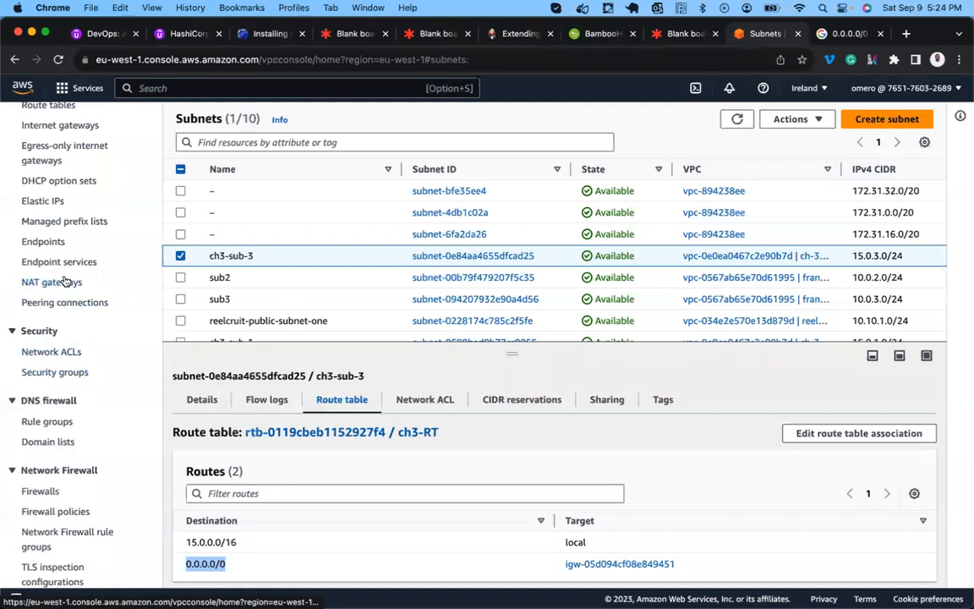
Step: Detach internet gateway ch3-IGW from its VPC
scroll(59, 240, "up", 3)
left_click(58, 236)
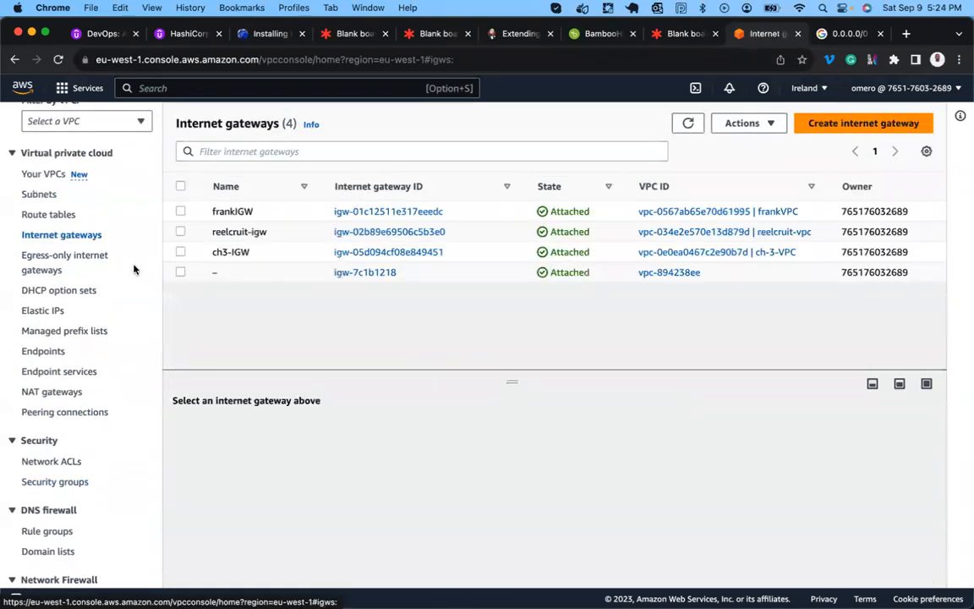
left_click(180, 252)
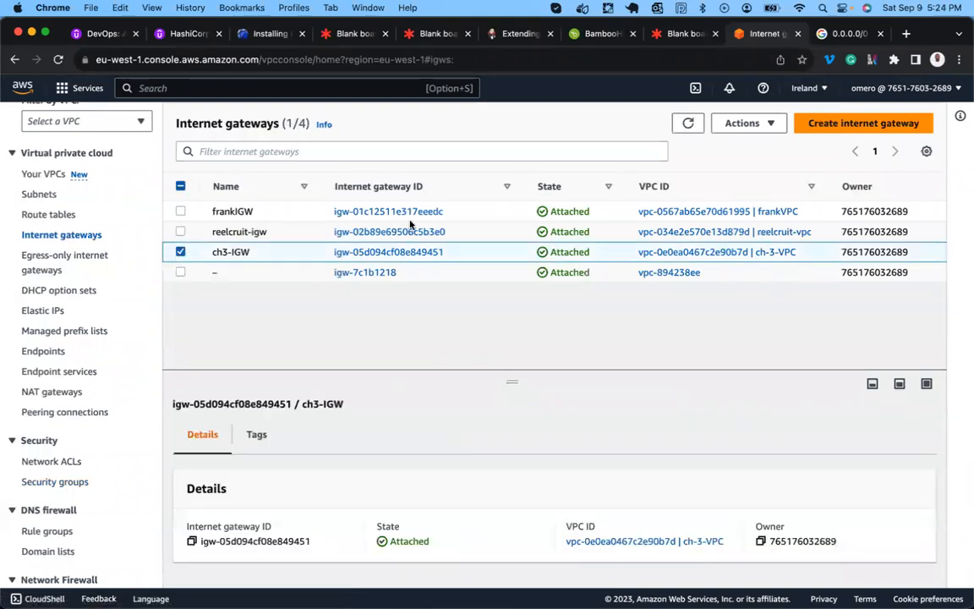
left_click(772, 125)
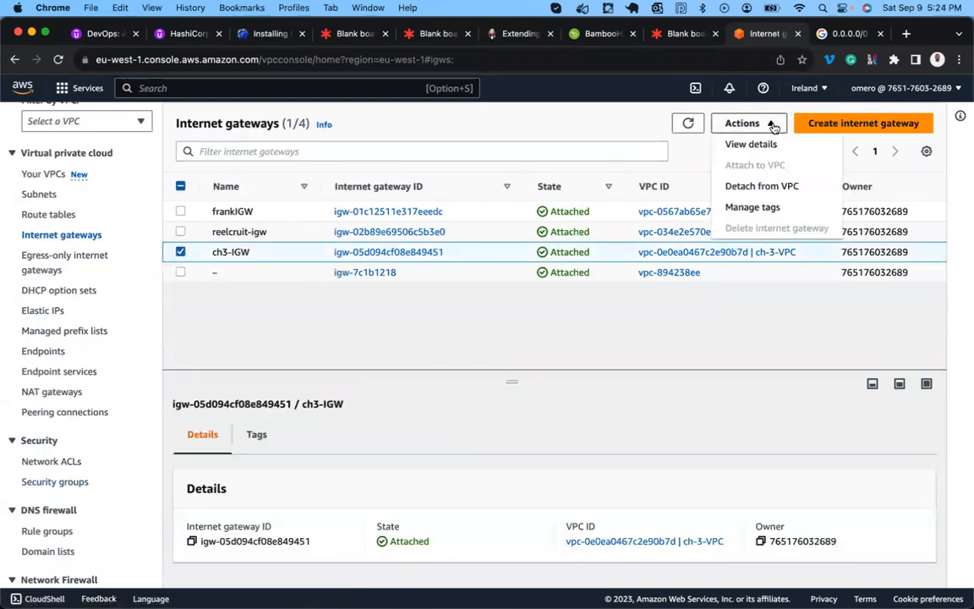
left_click(764, 188)
left_click(669, 415)
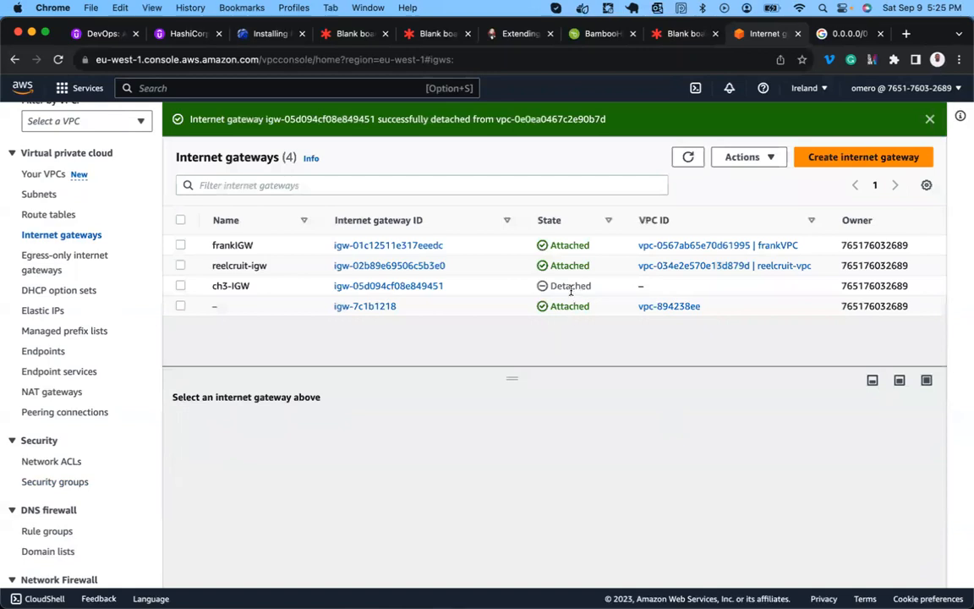
Step: Delete the detached ch3-IGW, confirming with 'delete'
double_click(571, 286)
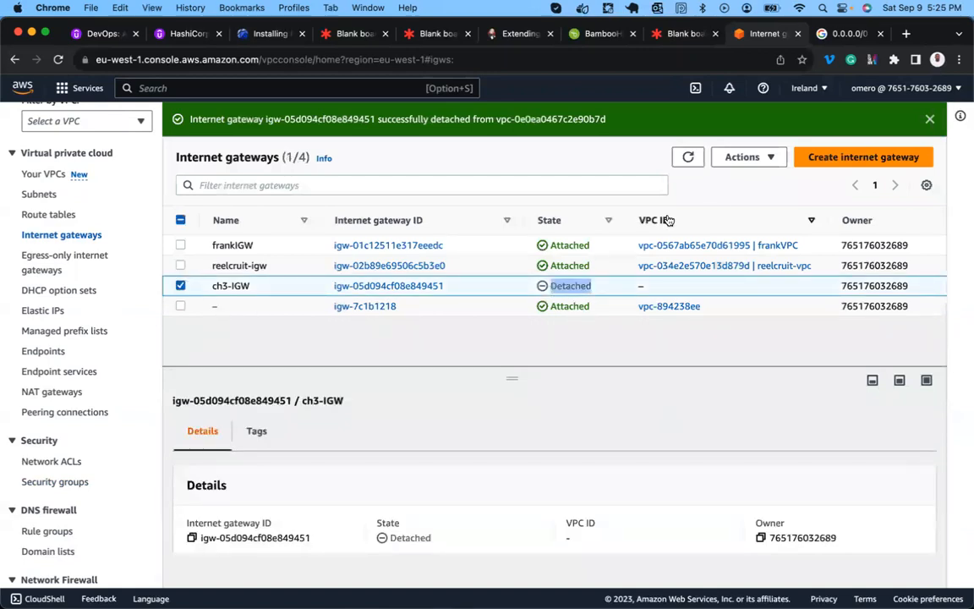
left_click(761, 161)
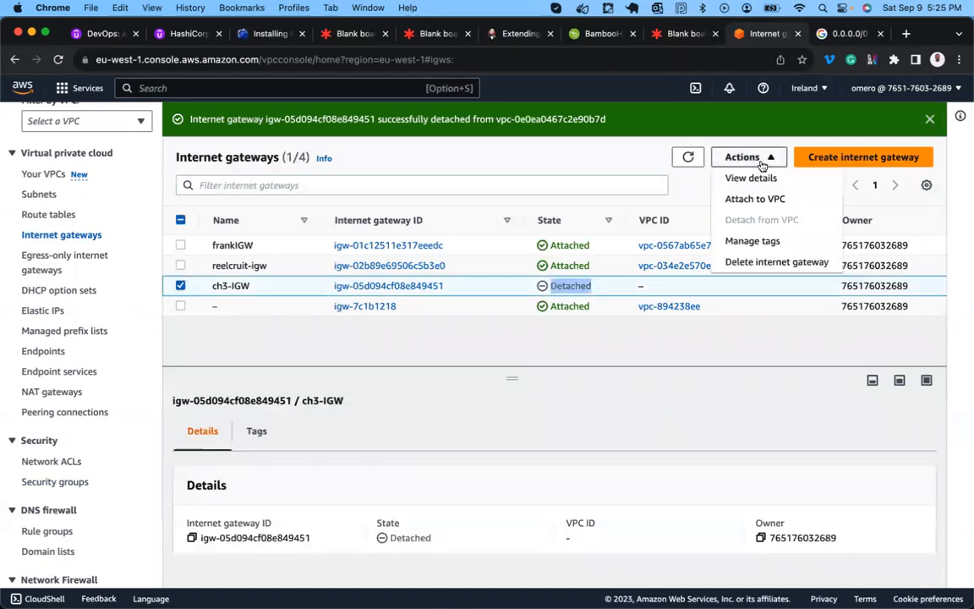
left_click(772, 263)
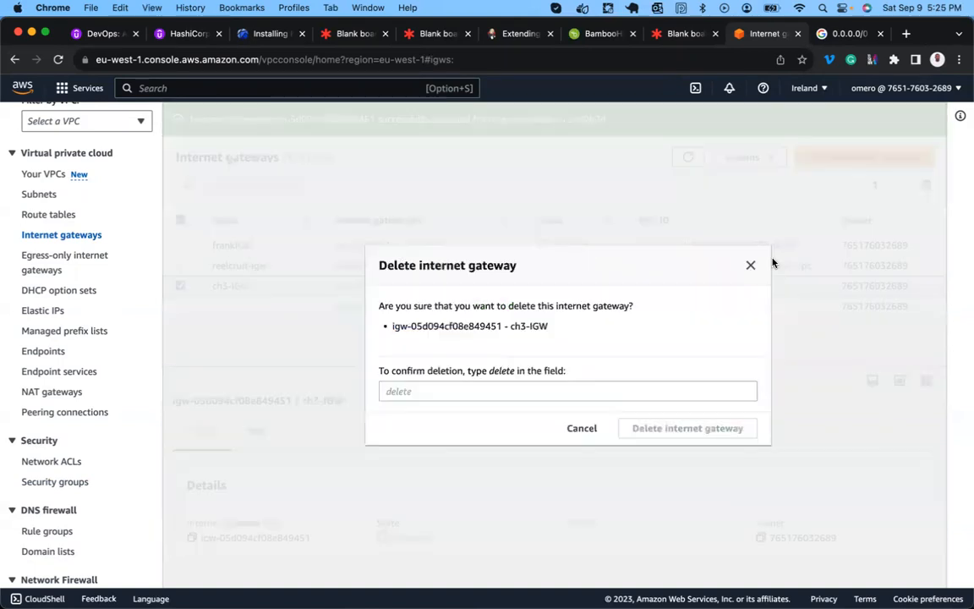
left_click(520, 392)
type("delete")
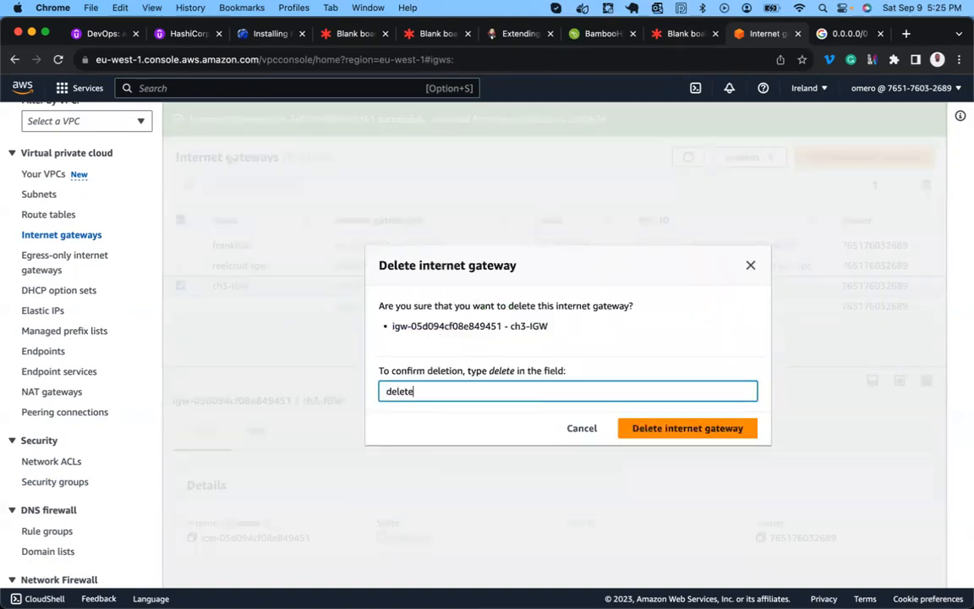
left_click(700, 433)
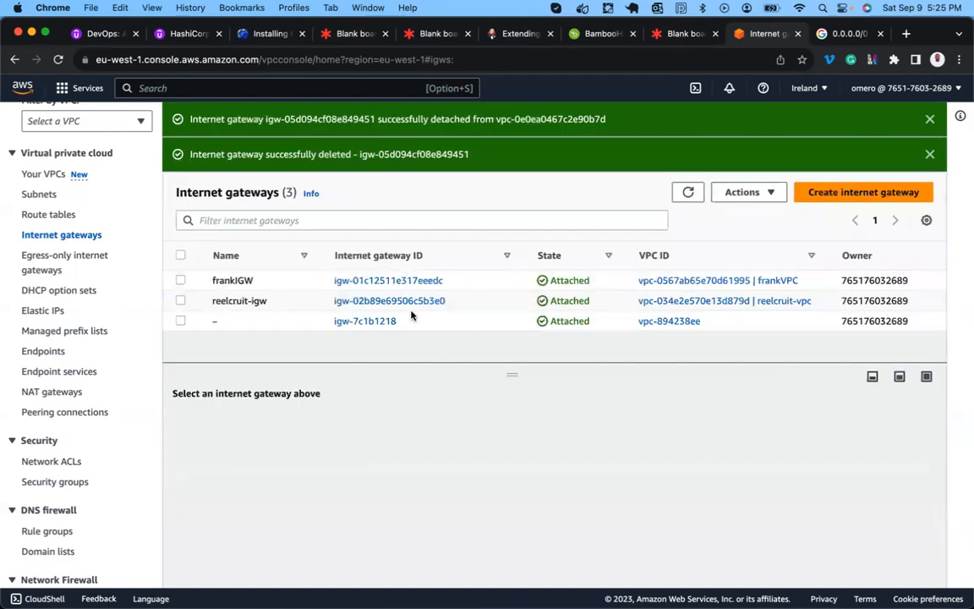
Step: Show ch3-RT's routes and highlight the 0.0.0.0/0 route now marked Blackhole
left_click(57, 218)
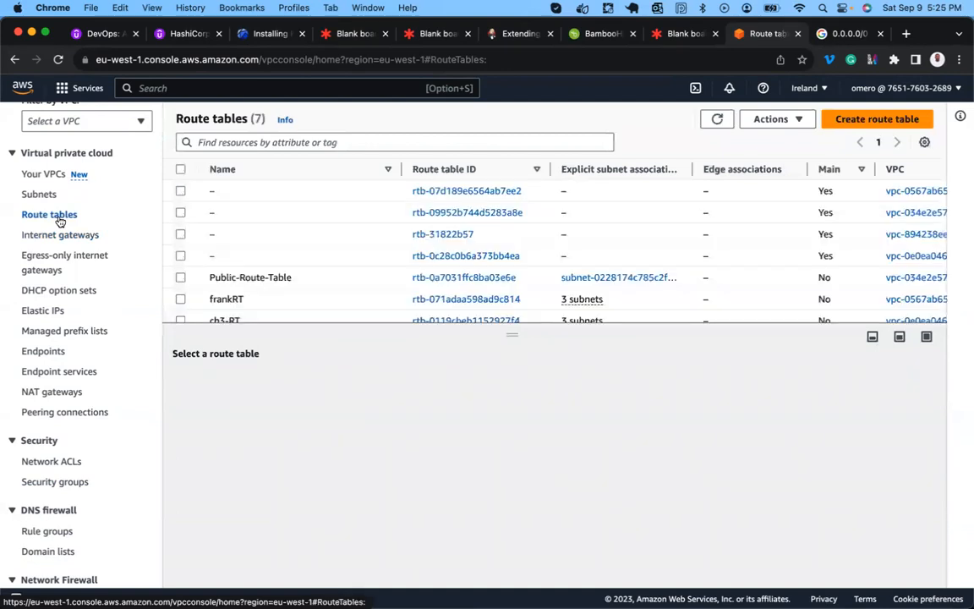
scroll(194, 315, "down", 1)
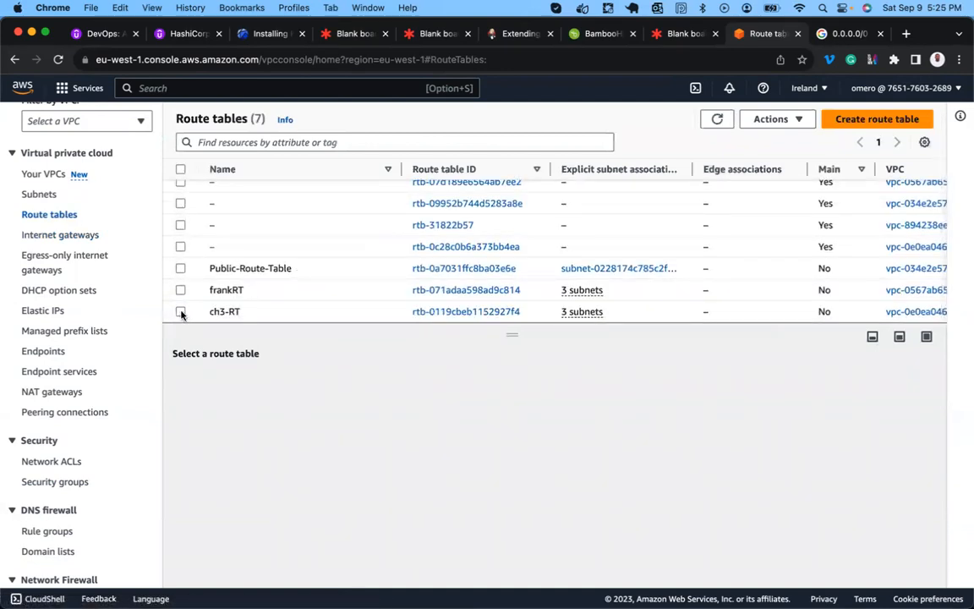
left_click(181, 312)
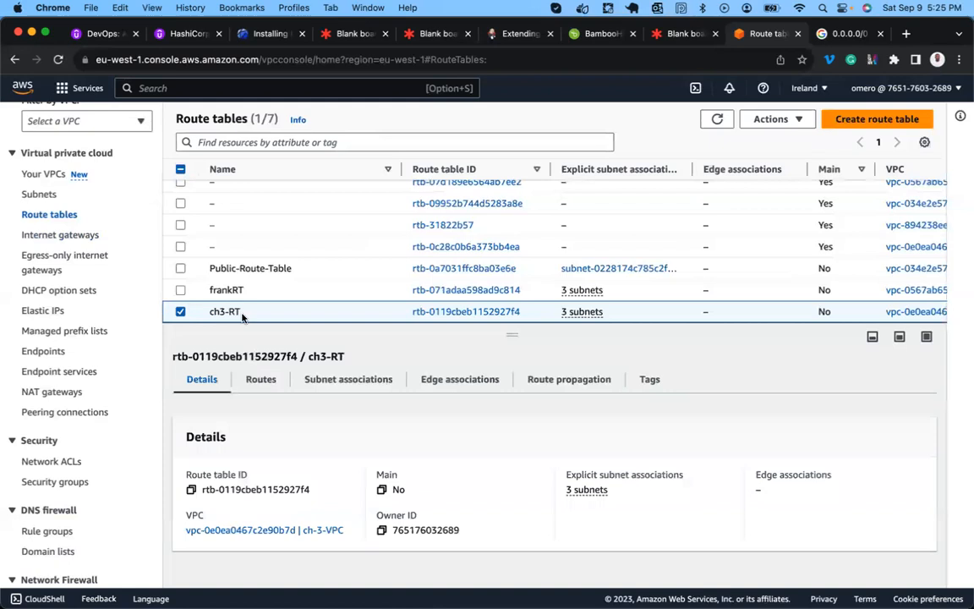
left_click(260, 380)
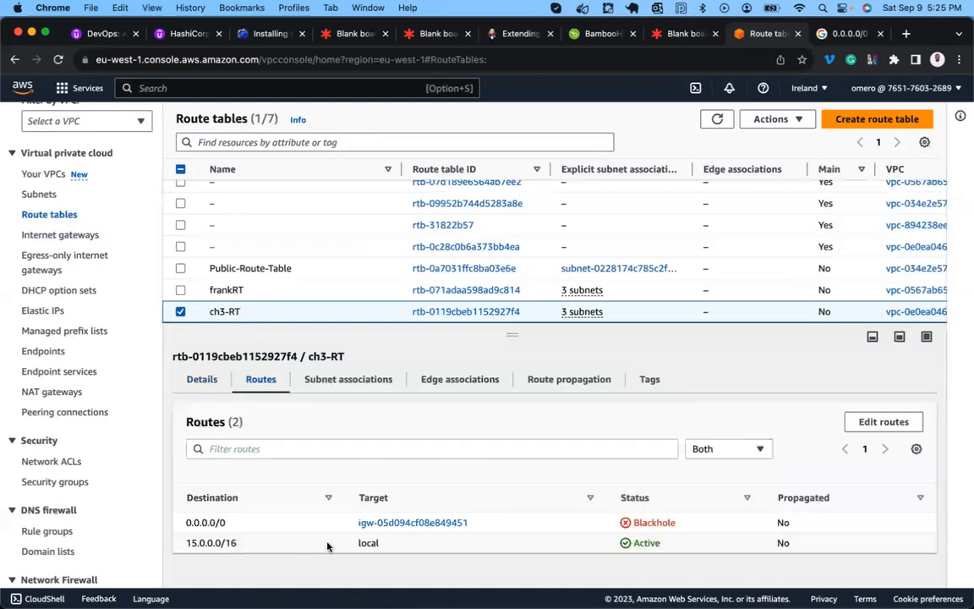
double_click(659, 522)
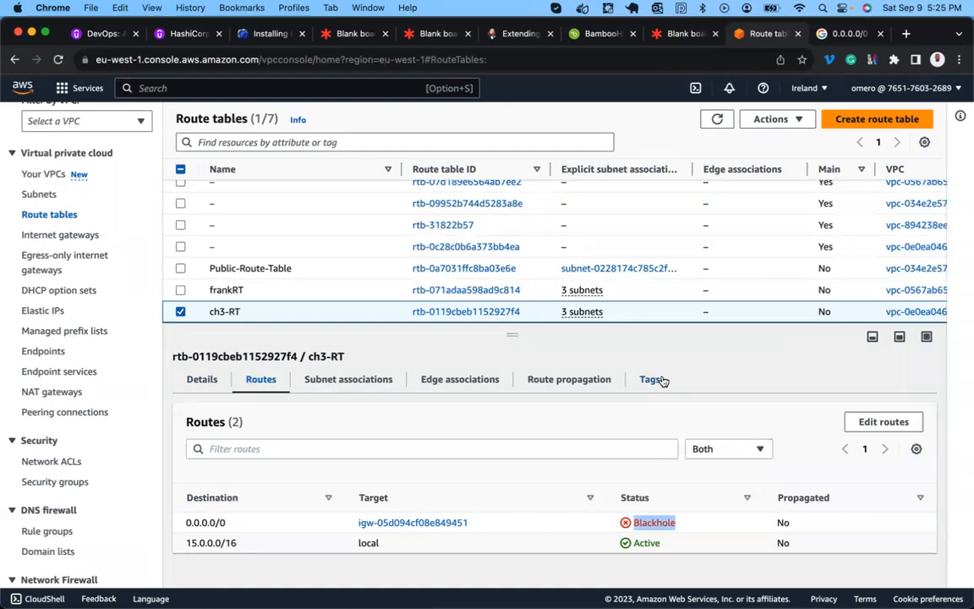
Step: Attempt to delete ch3-RT, note the blocking subnet associations, cancel, and go to Subnets
left_click(797, 123)
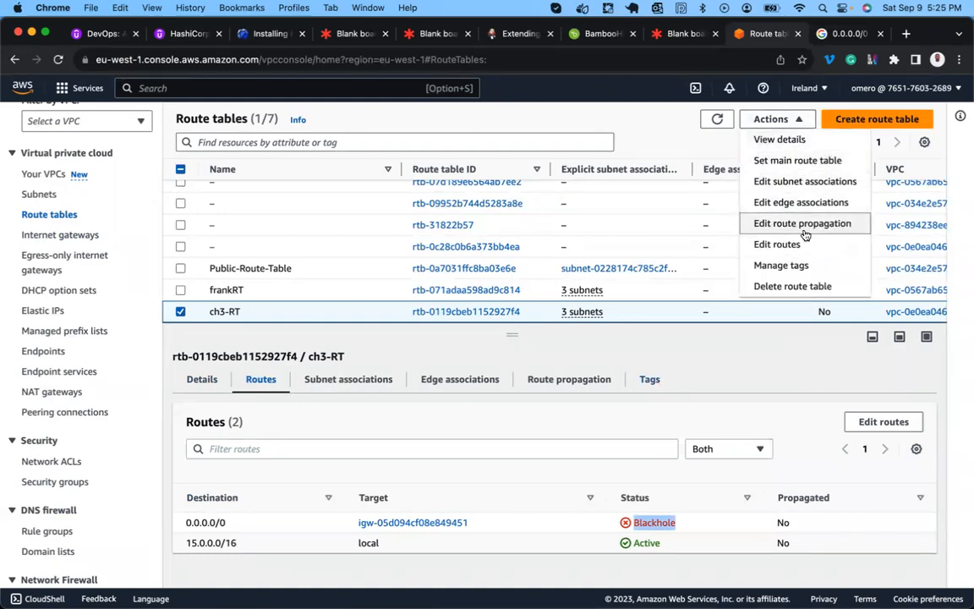
left_click(792, 287)
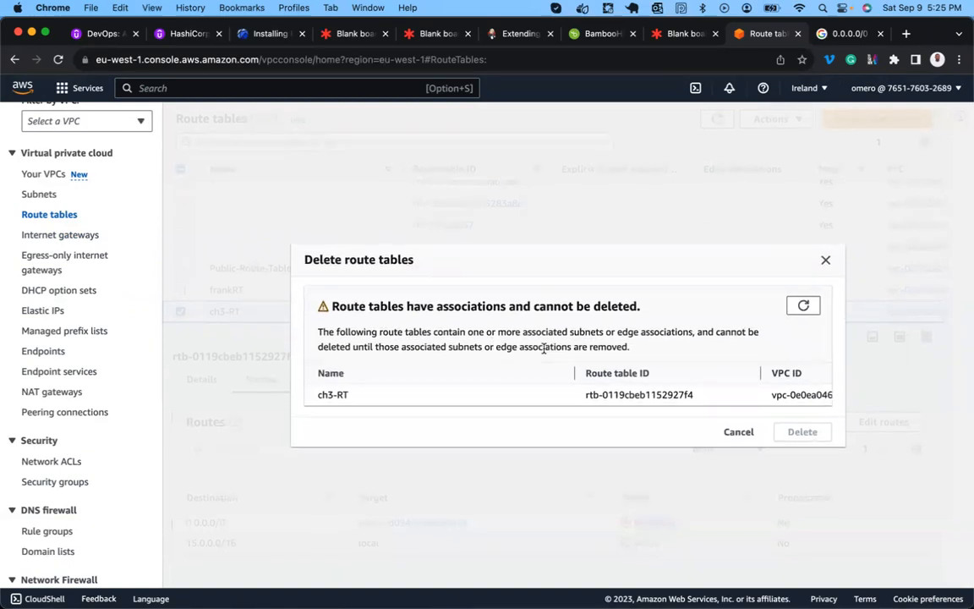
double_click(589, 333)
double_click(666, 334)
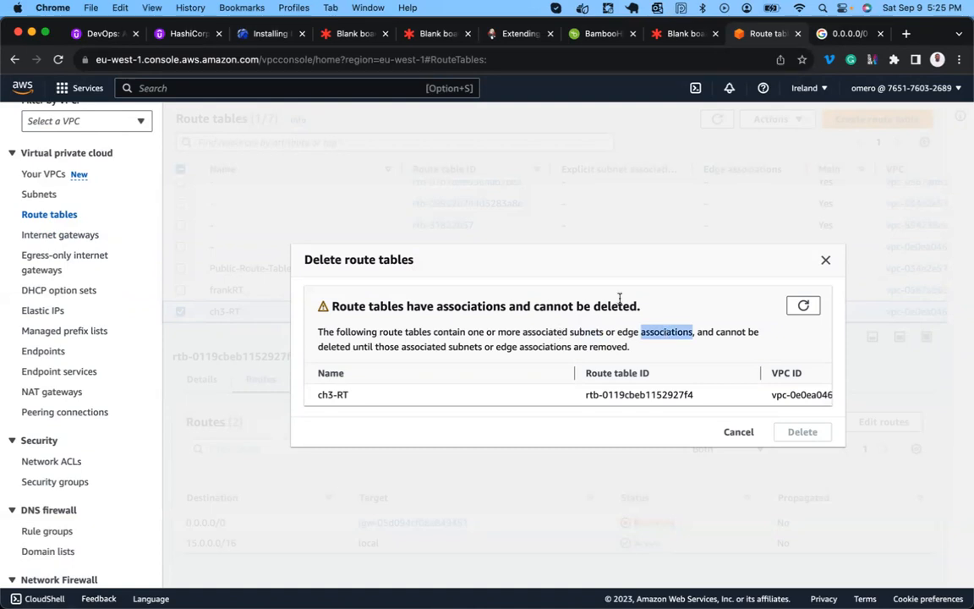
left_click(826, 260)
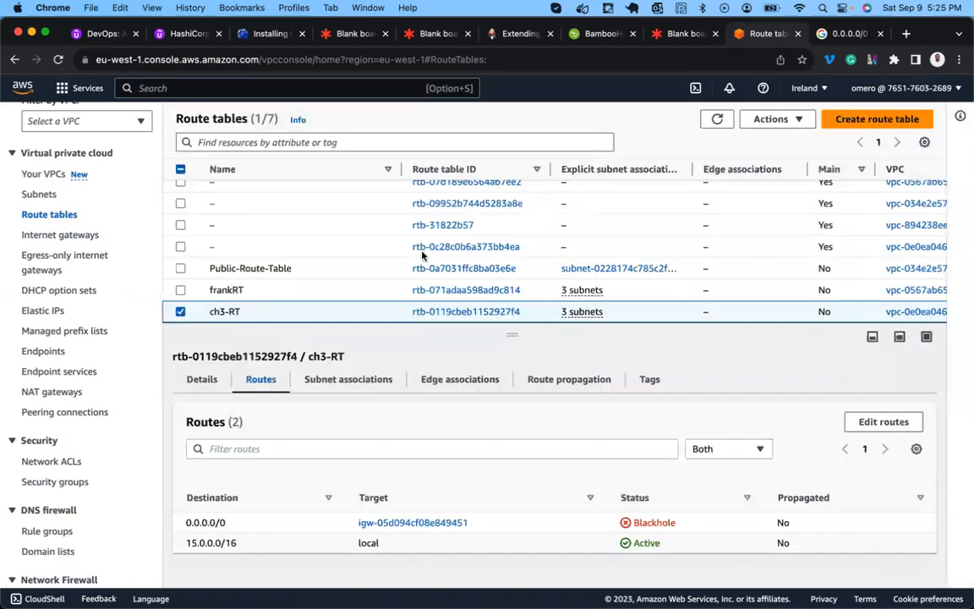
left_click(44, 193)
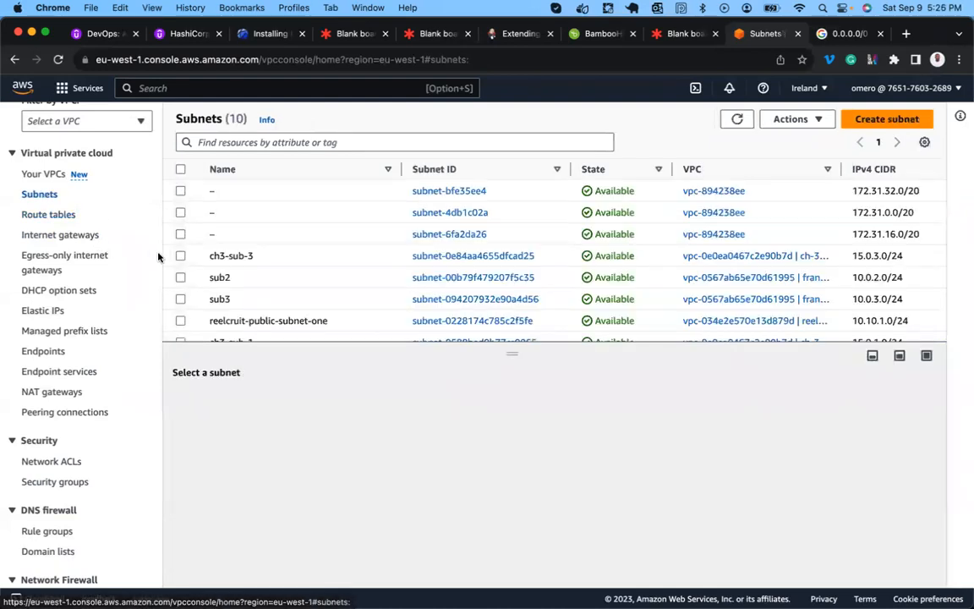
Step: Delete subnet ch3-sub-3, confirming with 'delete'
left_click(181, 256)
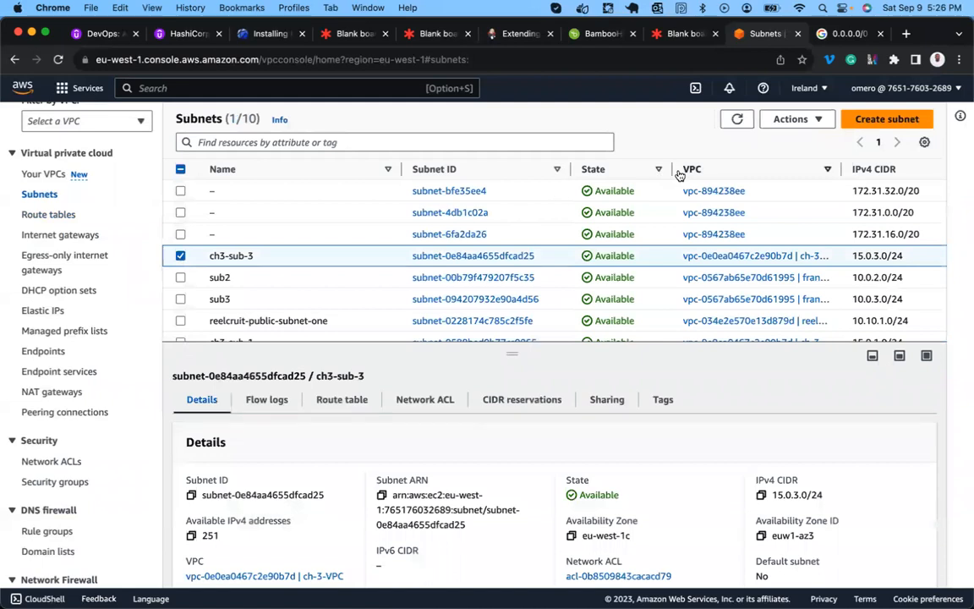
left_click(795, 120)
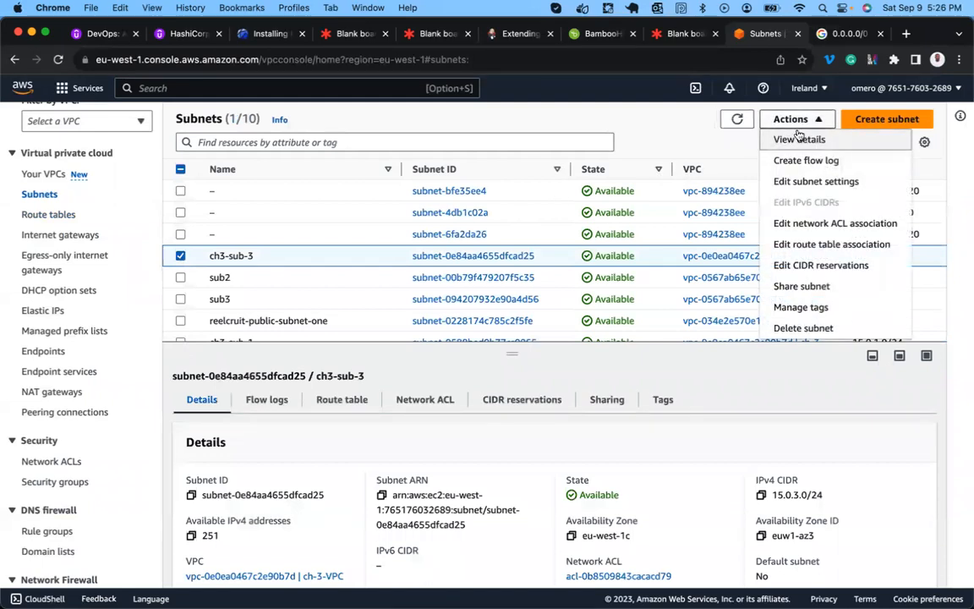
left_click(812, 328)
left_click(534, 388)
type("d")
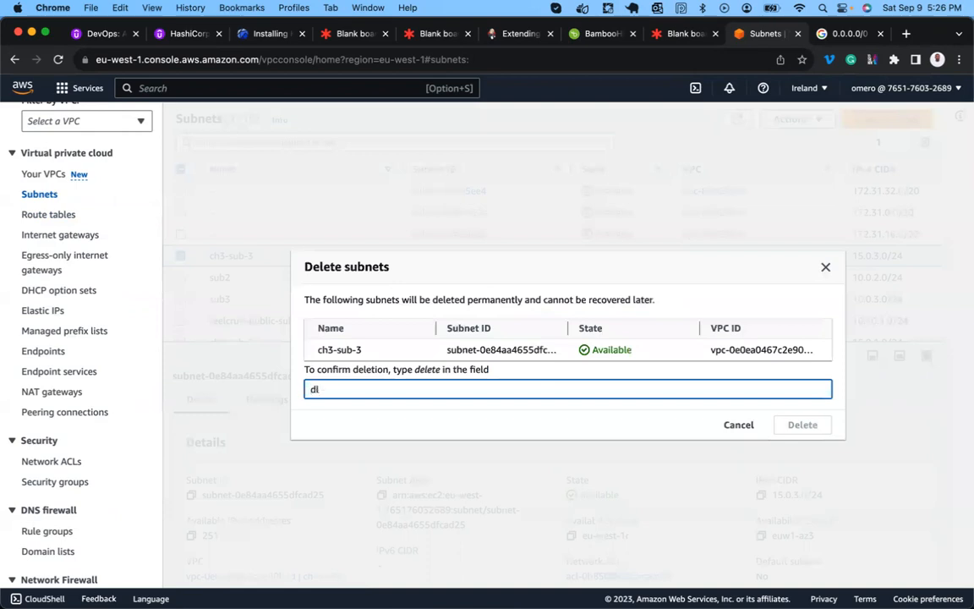
type("elete")
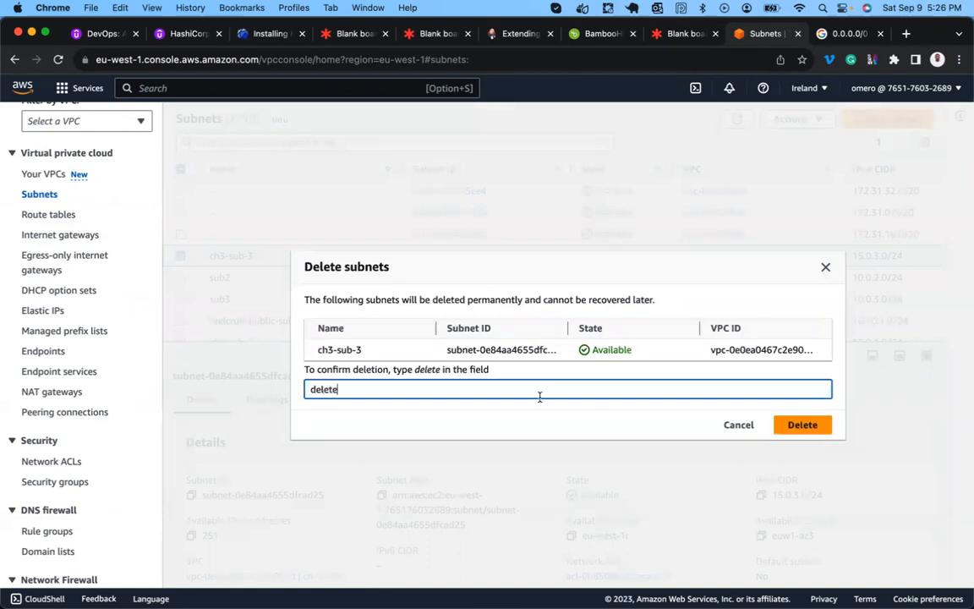
left_click(819, 428)
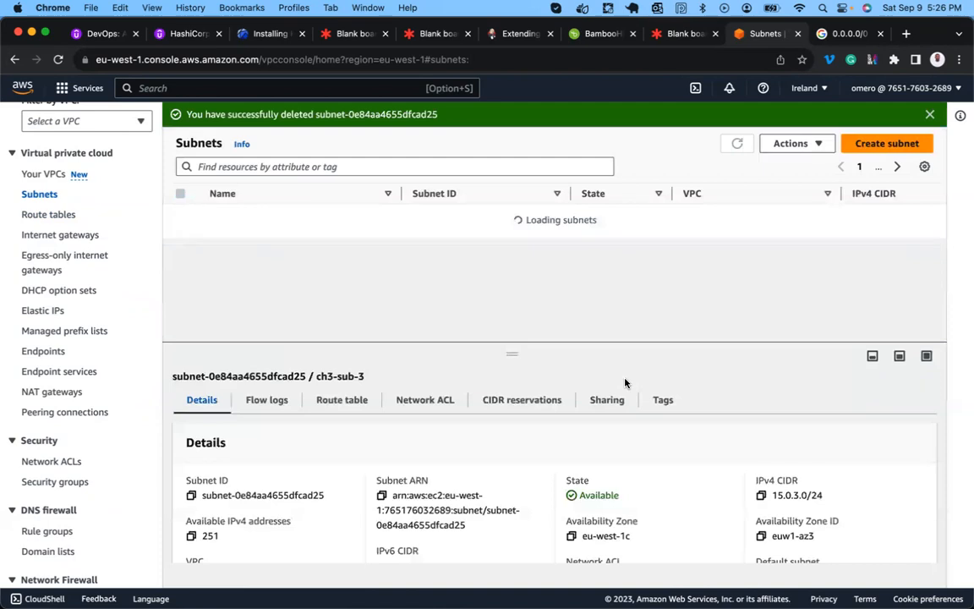
Step: Delete subnets ch3-sub-1 and ch3-sub-2 together, confirming with 'delete'
scroll(238, 270, "down", 3)
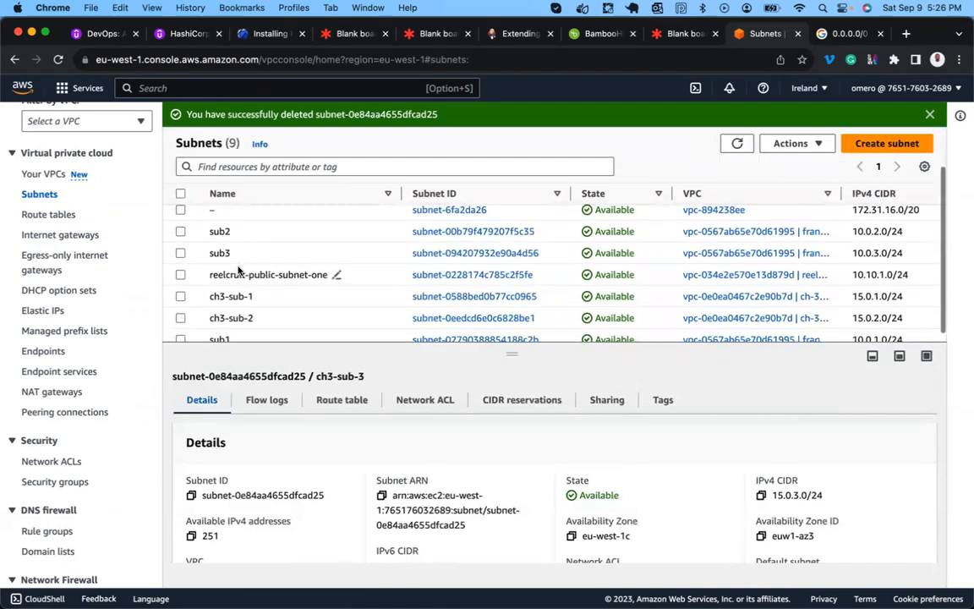
left_click(180, 287)
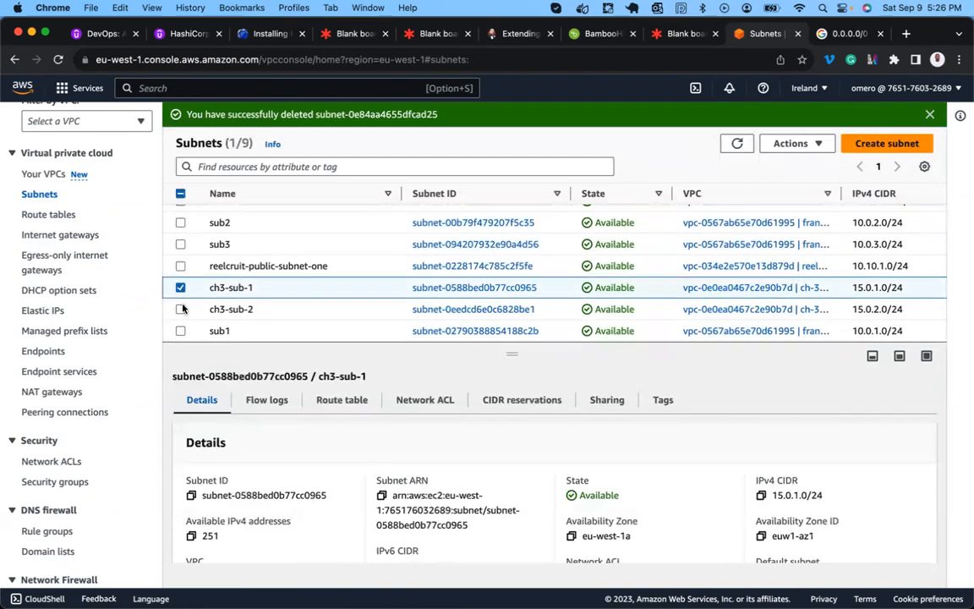
left_click(180, 309)
left_click(810, 146)
left_click(820, 350)
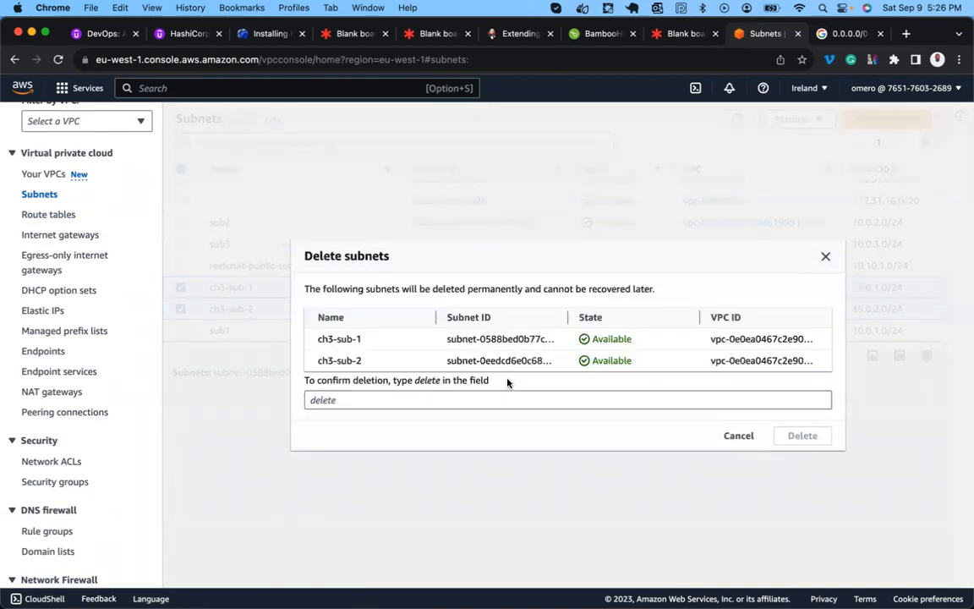
left_click(500, 403)
type("delete")
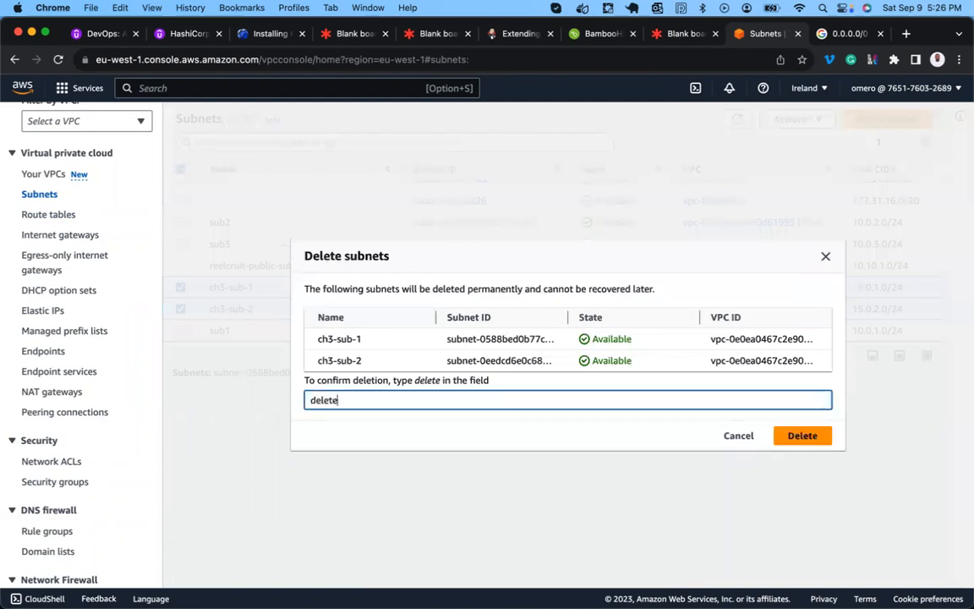
left_click(802, 438)
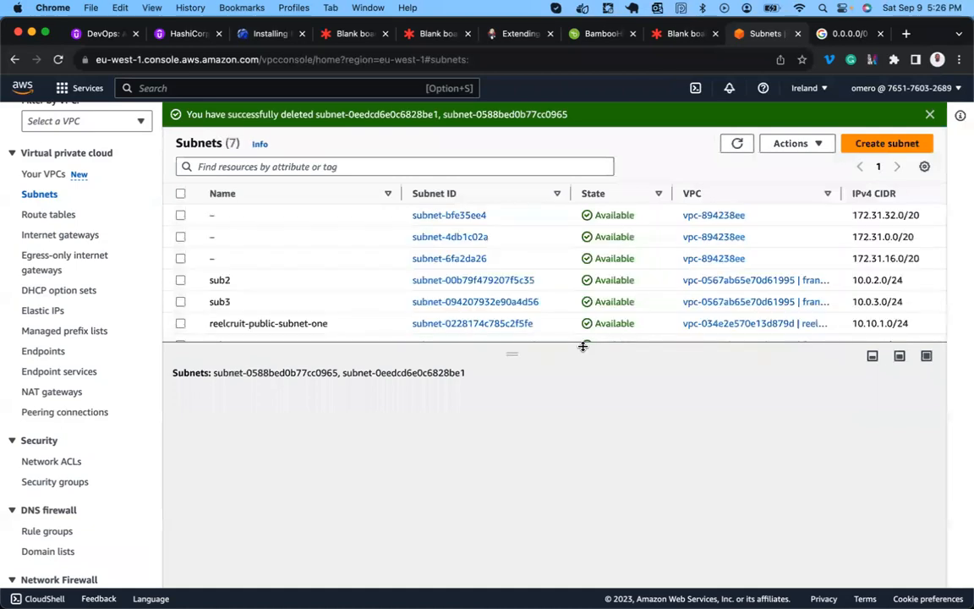
left_click(50, 217)
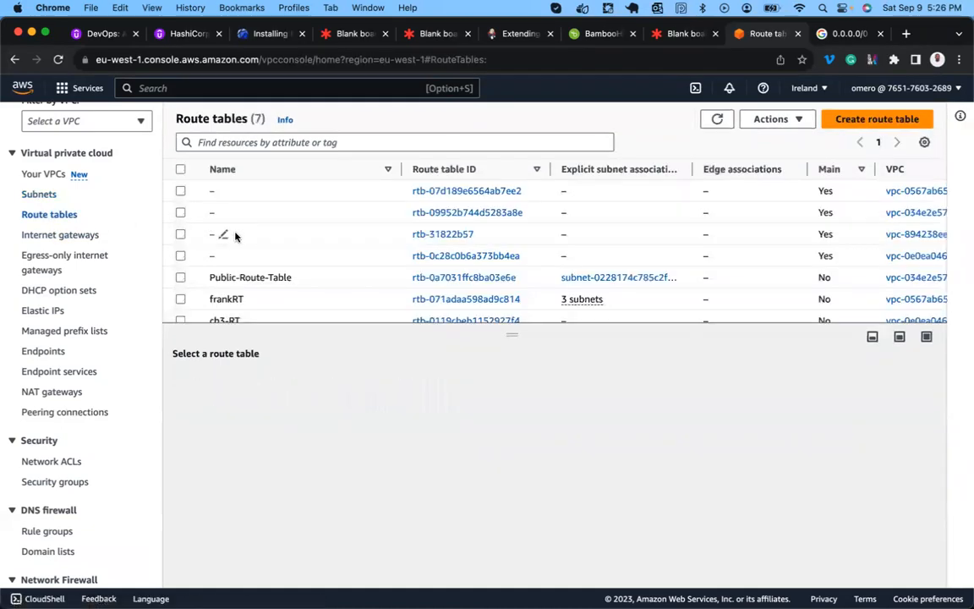
Step: Check that ch3-RT no longer has subnet associations and review its routes
left_click(181, 311)
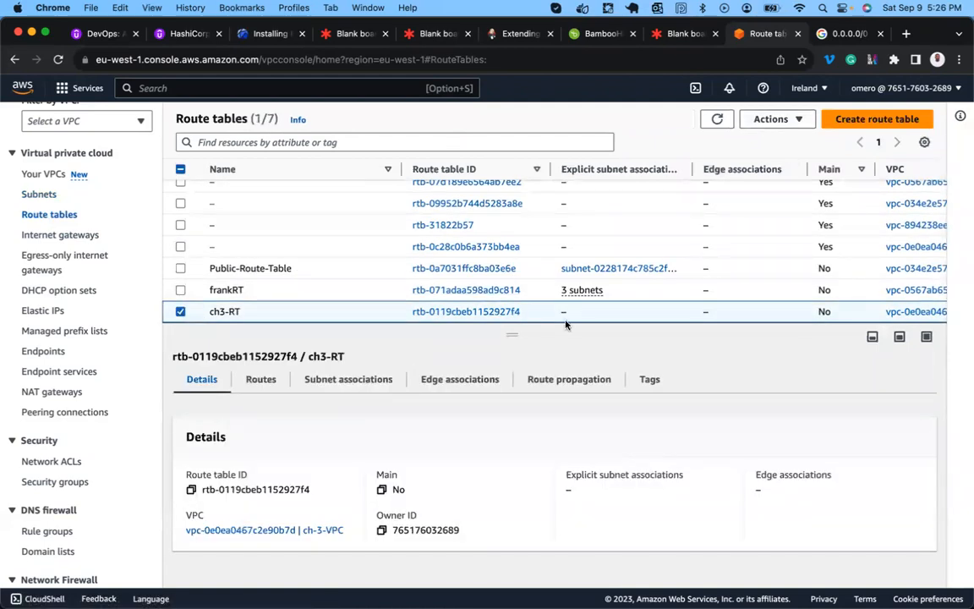
left_click(352, 381)
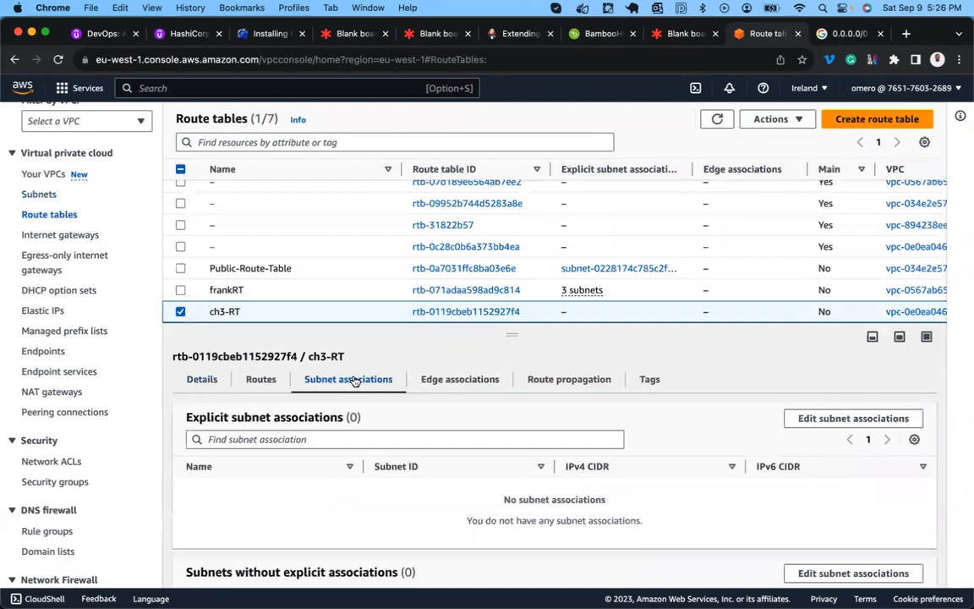
left_click(261, 380)
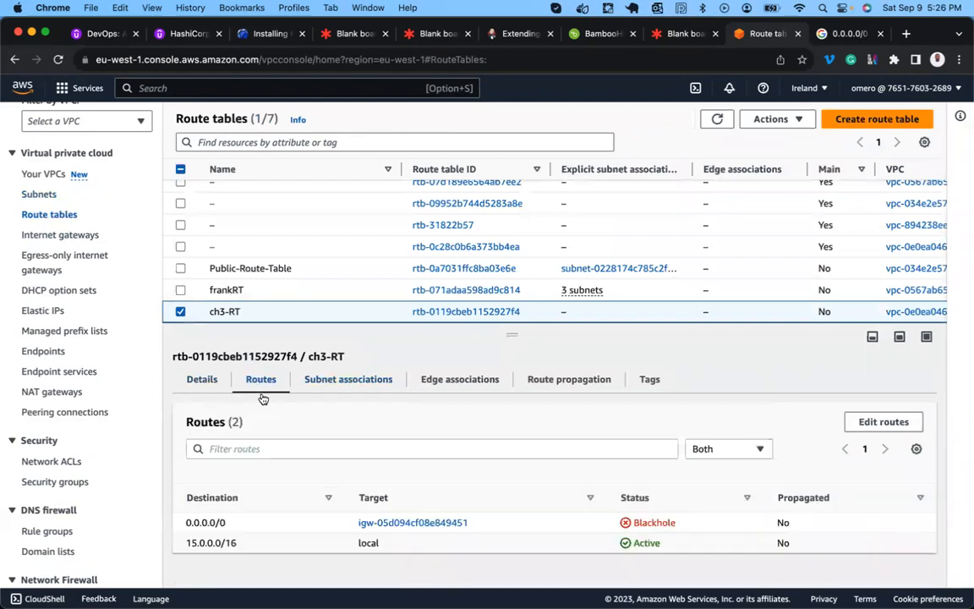
Step: Delete route table ch3-RT, confirming with 'delete', then open the VPCs list
left_click(795, 119)
left_click(791, 287)
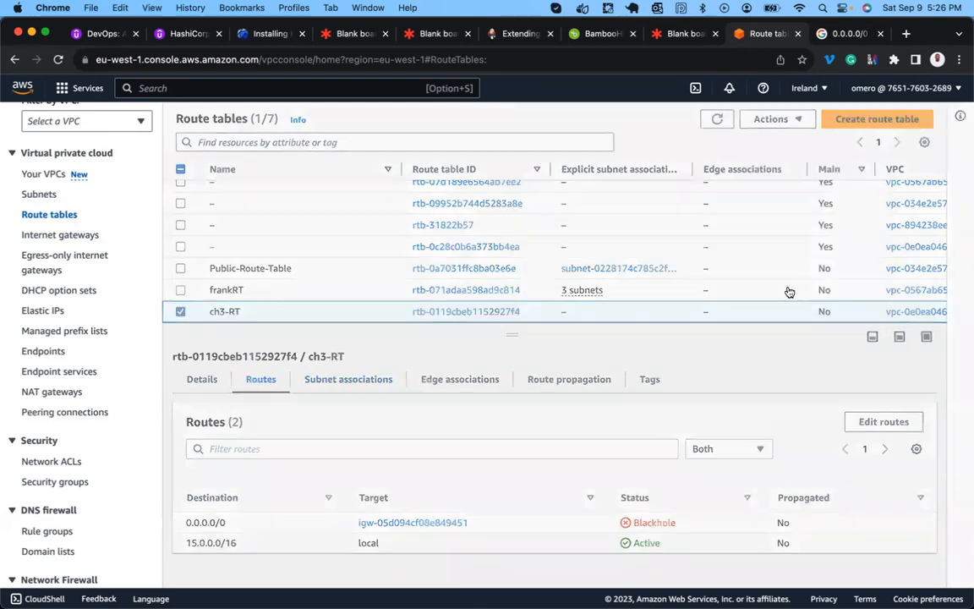
left_click(420, 388)
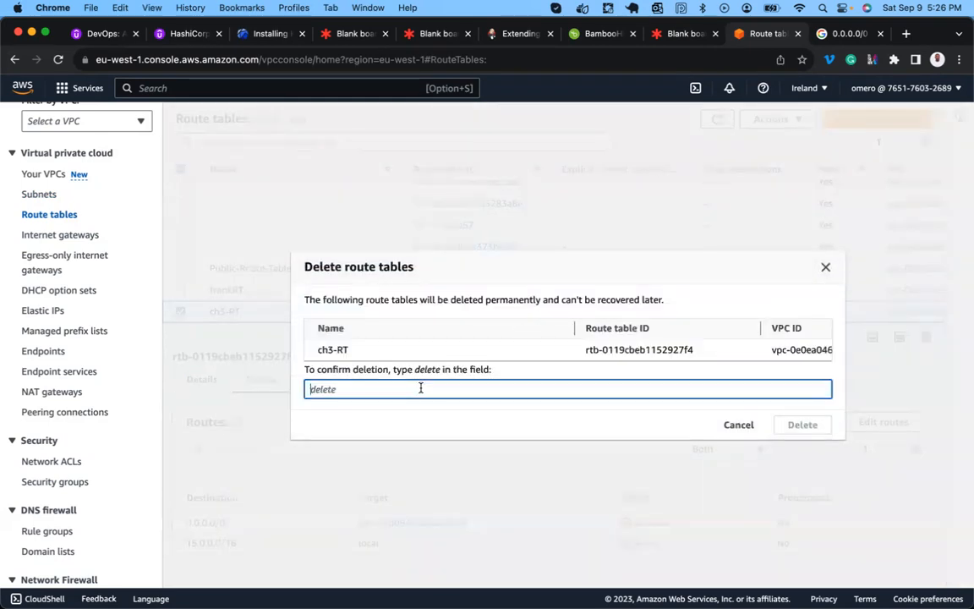
type("delete")
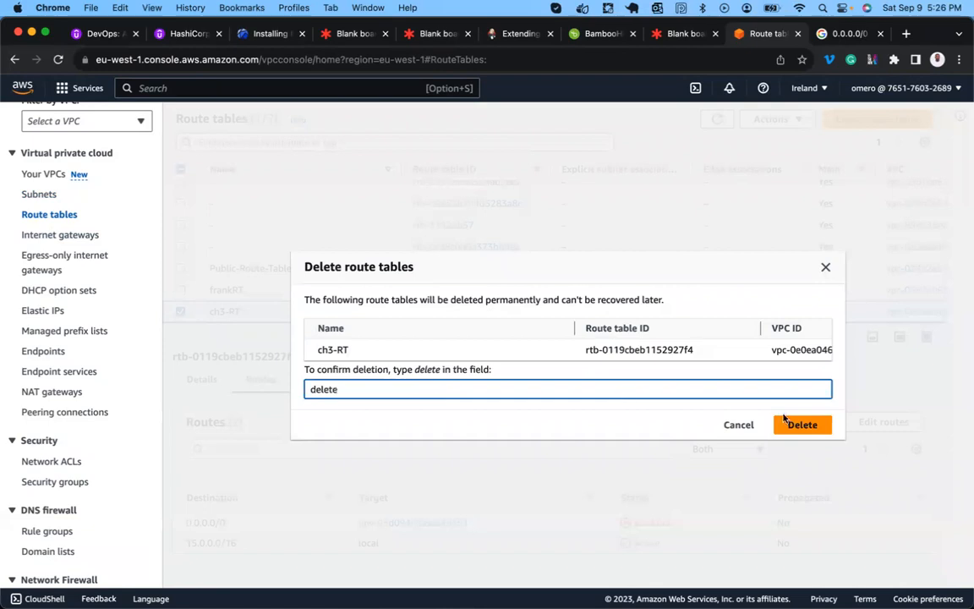
left_click(821, 428)
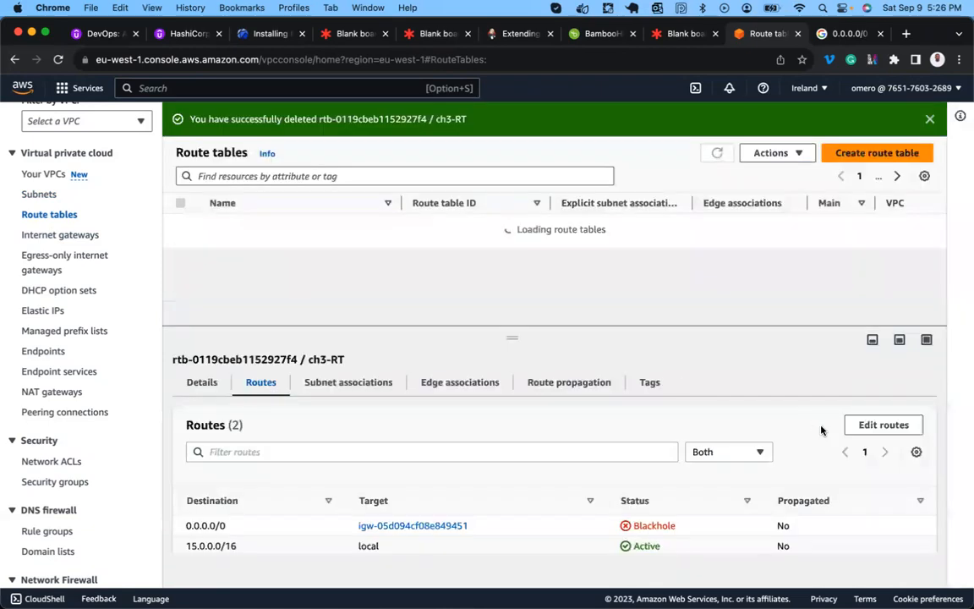
scroll(52, 225, "up", 2)
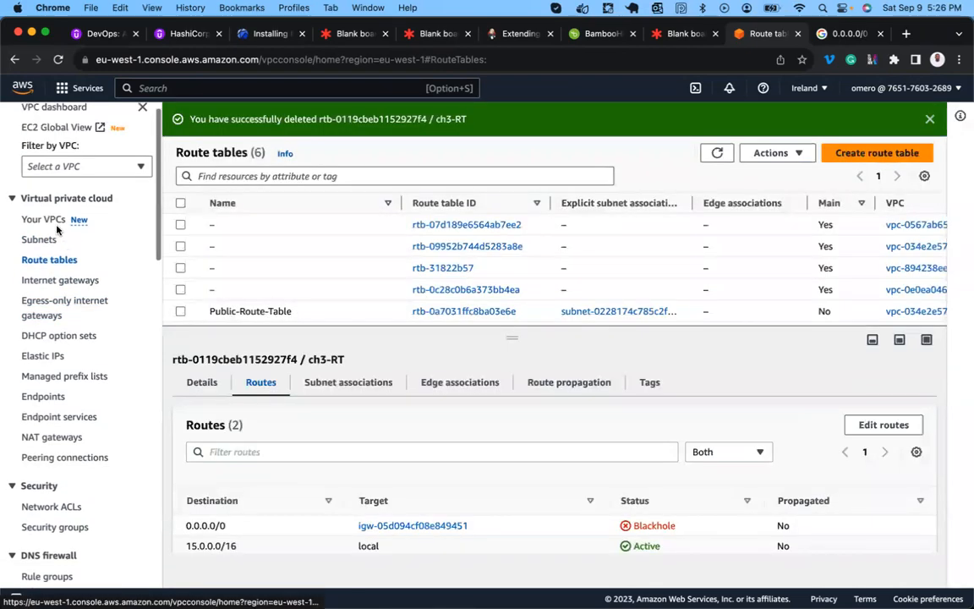
left_click(52, 221)
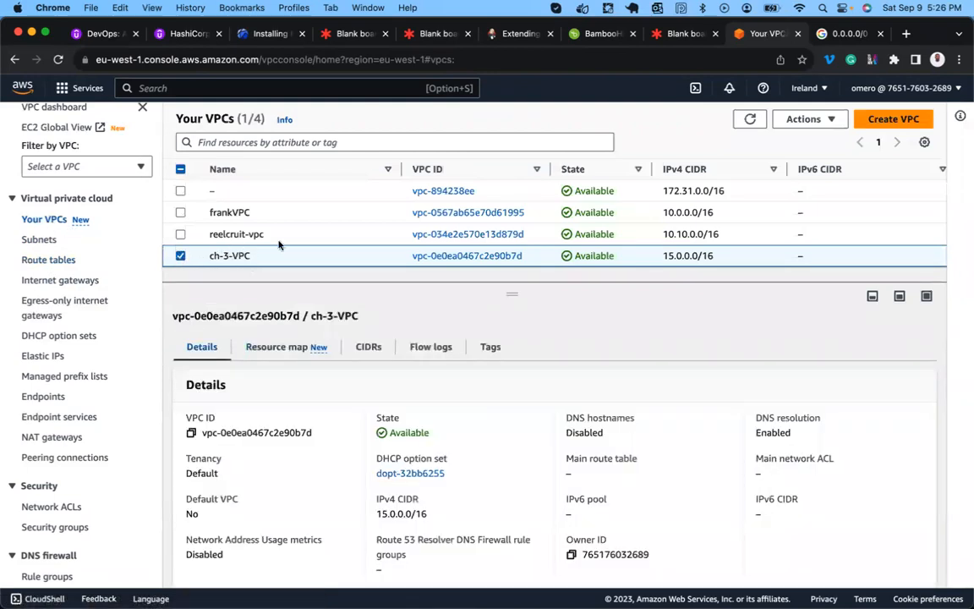
Step: Delete ch-3-VPC through Actions > Delete VPC, then switch to the Lucidspark board
left_click(799, 118)
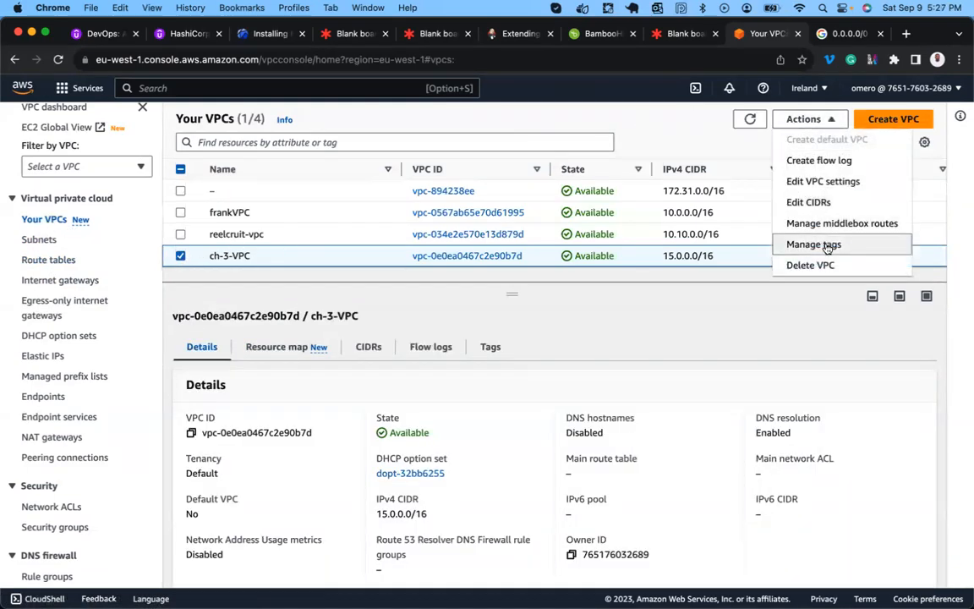
left_click(813, 265)
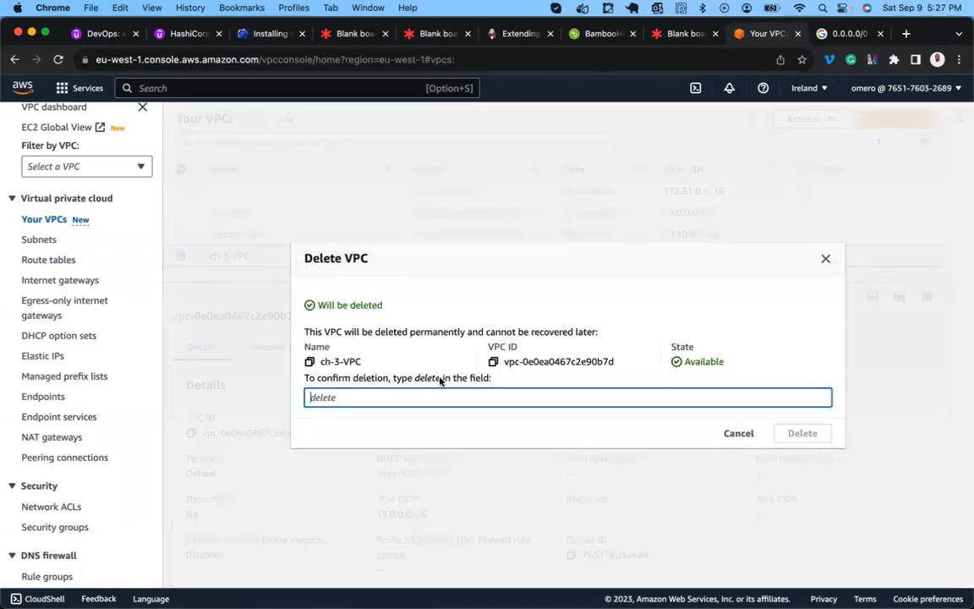
type("dle")
type("ete")
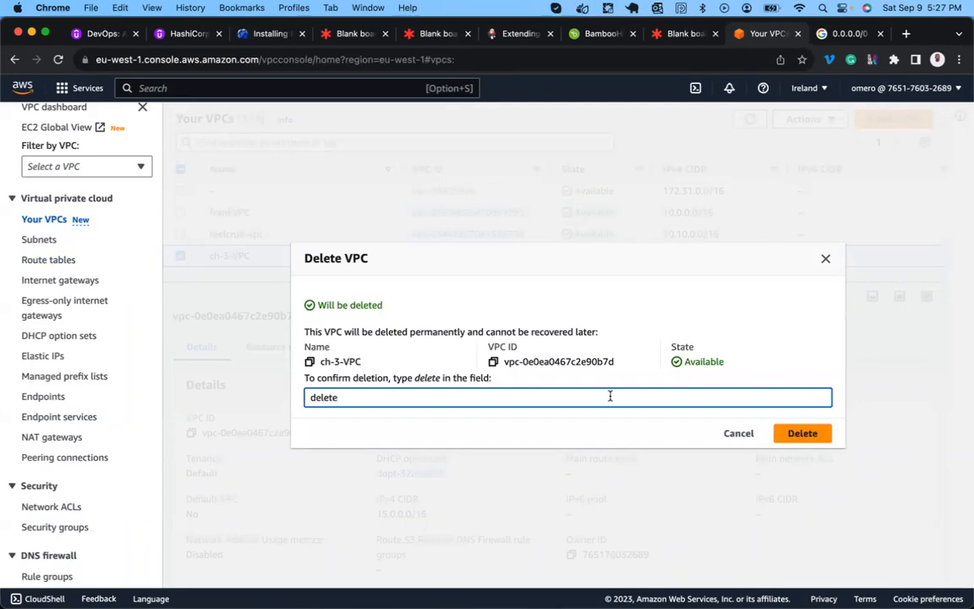
left_click(796, 433)
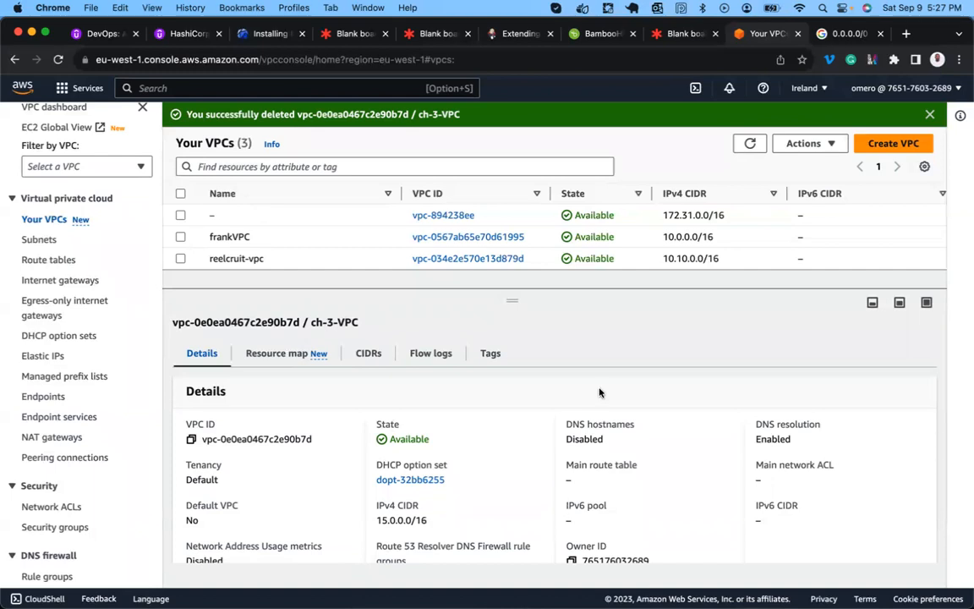
left_click(694, 35)
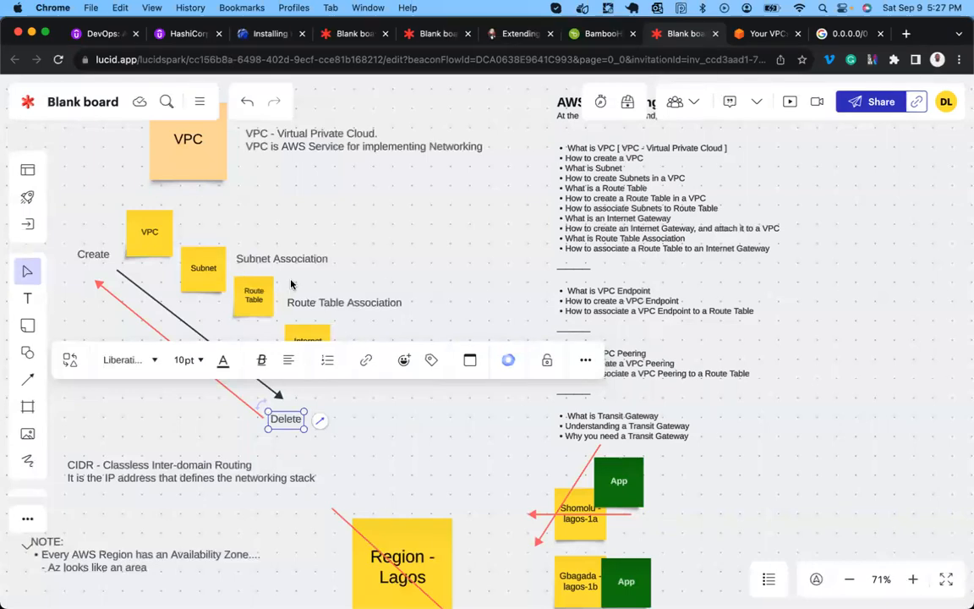
Step: Go back to the AWS VPC list showing the default, frankVPC and reelcruit-vpc
left_click(761, 34)
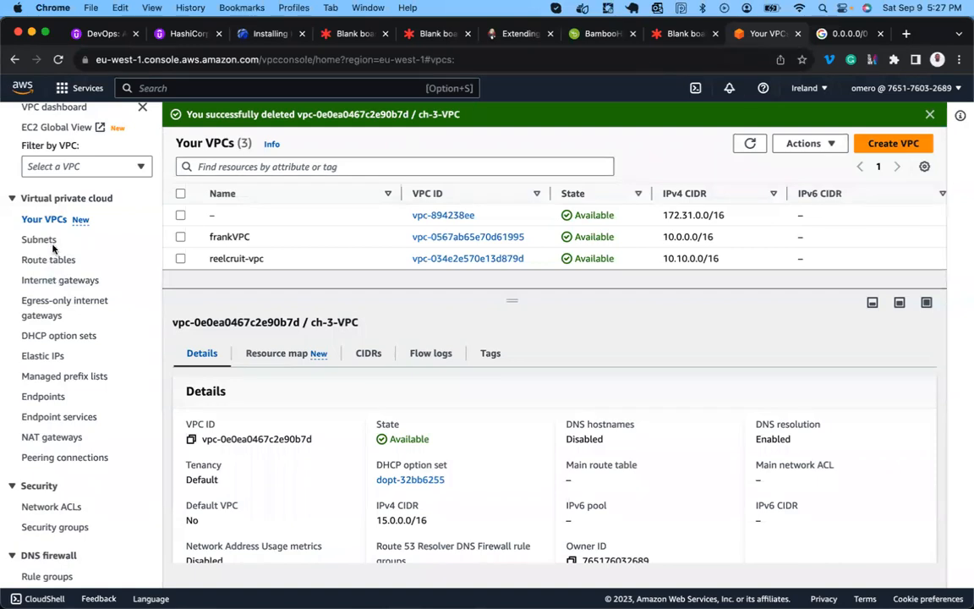
Step: Begin a new VPC with the 'VPC and more' option, previewing project-vpc at 10.0.0.0/16
left_click(893, 144)
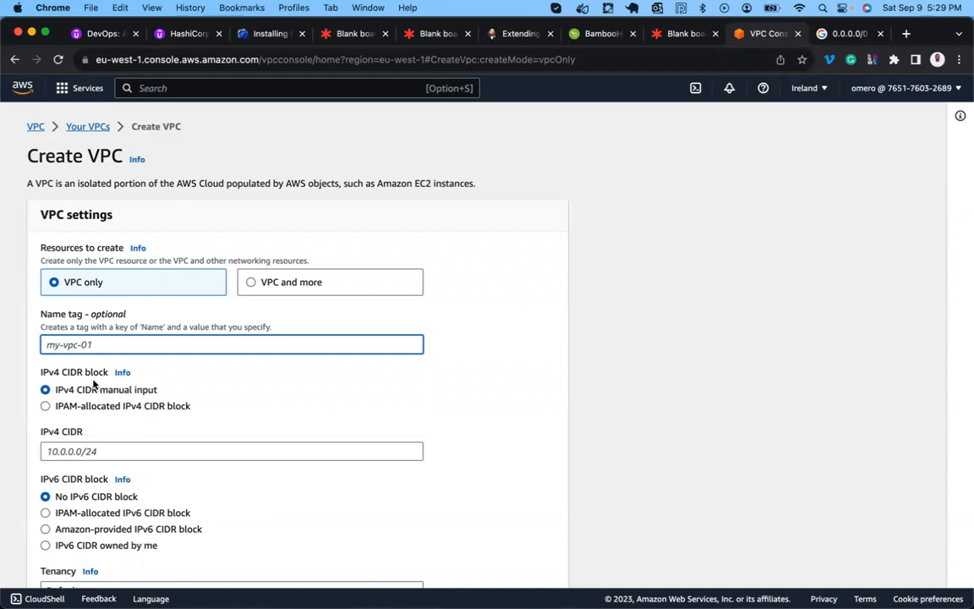
left_click(251, 282)
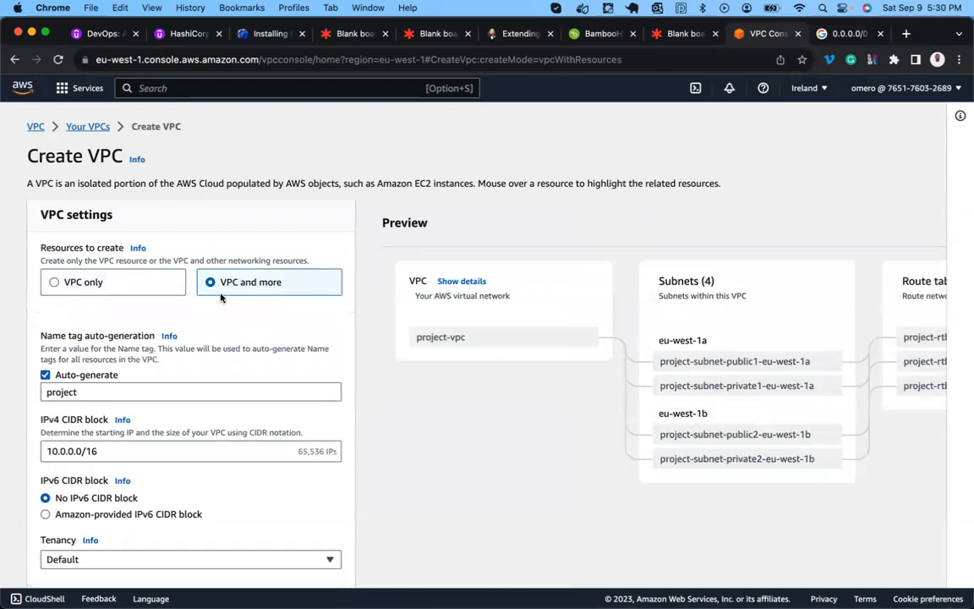
Step: Turn off auto-generated name tags and name the VPC ch3-VPC
scroll(141, 325, "down", 1)
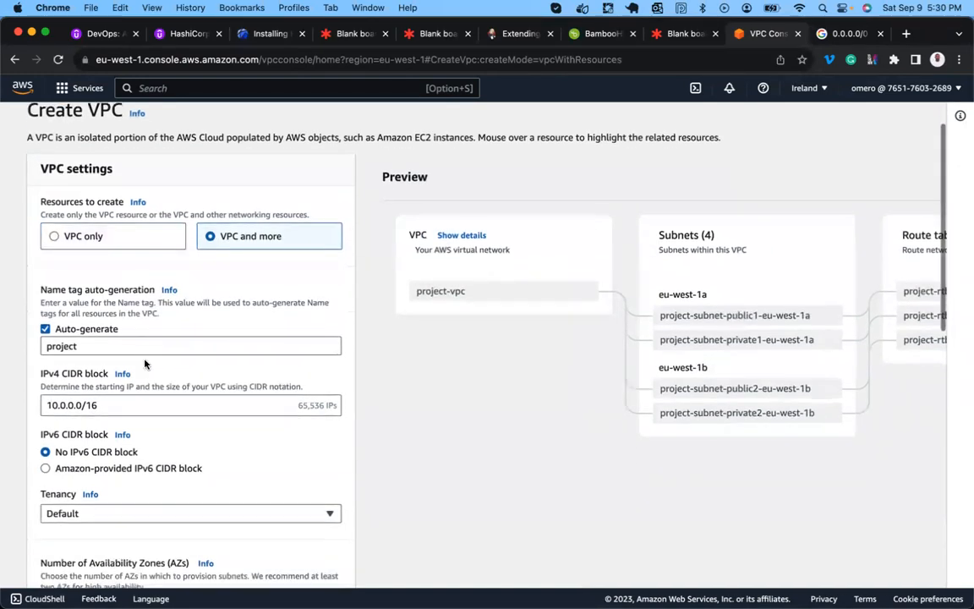
left_click(45, 330)
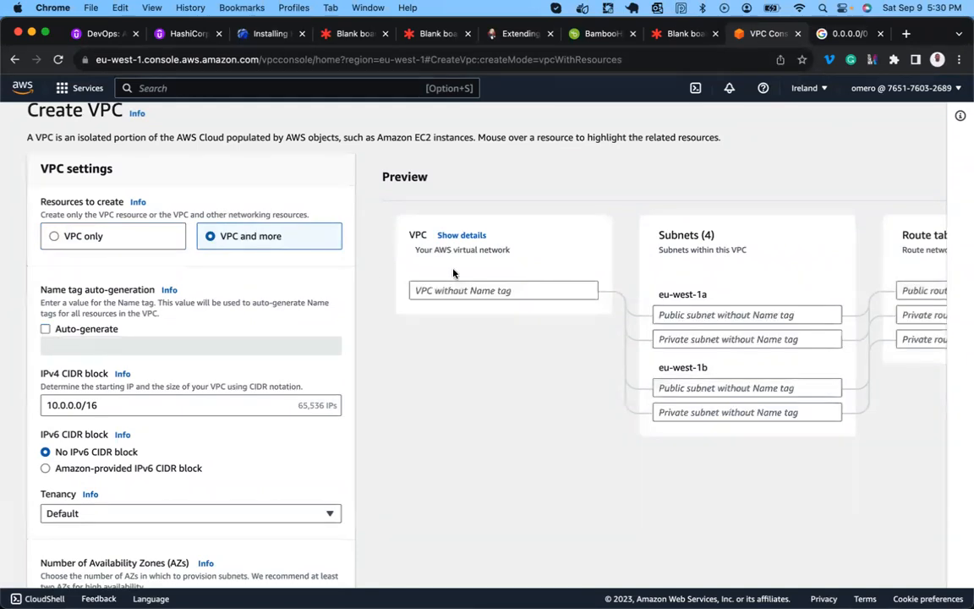
left_click(457, 290)
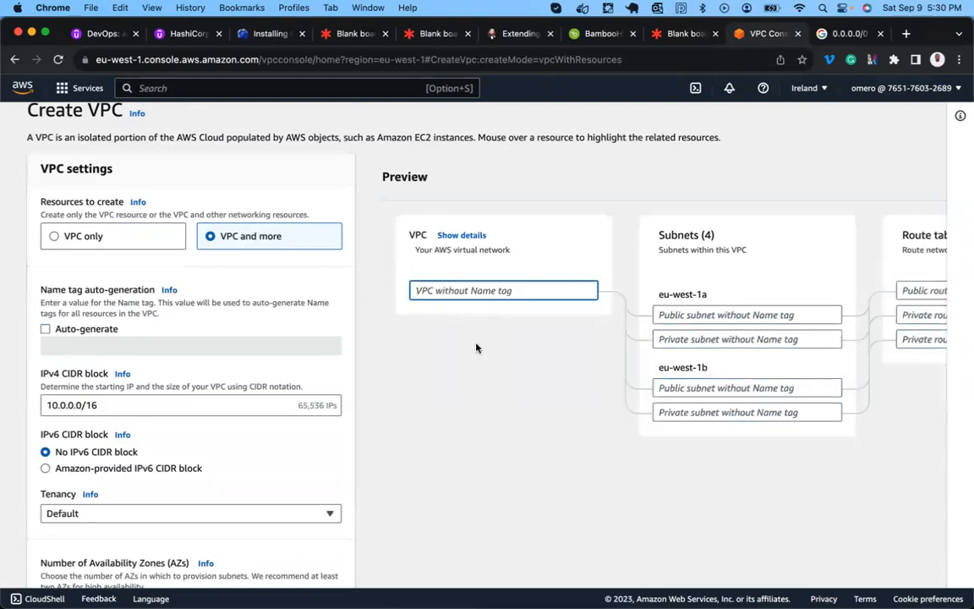
type("ch3-VPC")
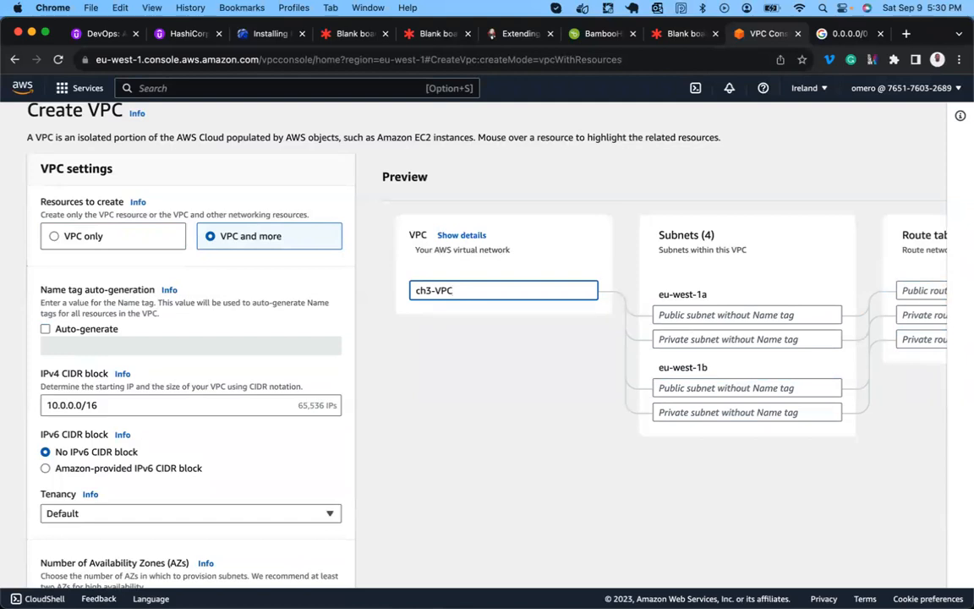
scroll(549, 349, "right", 4)
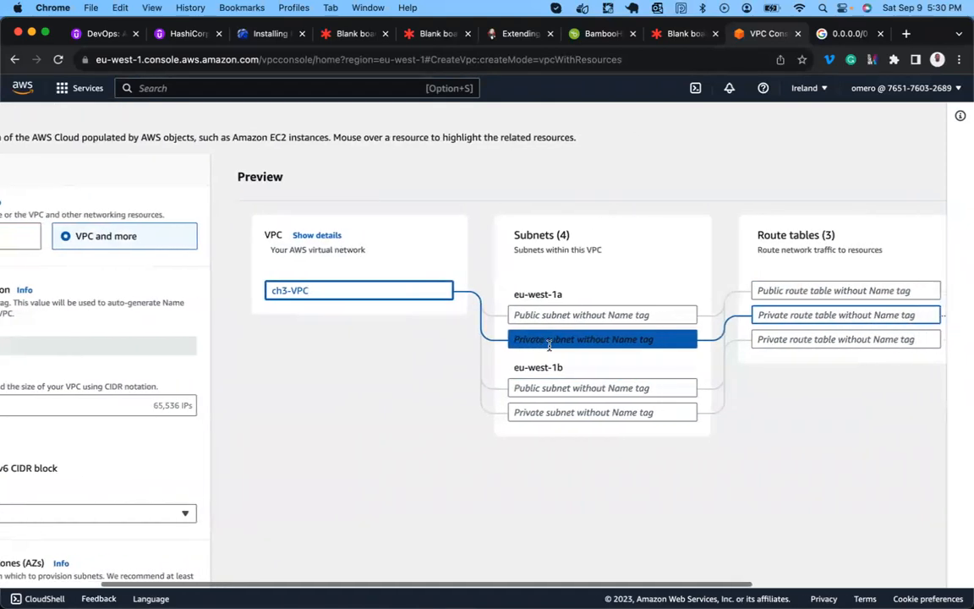
scroll(470, 264, "left", 2)
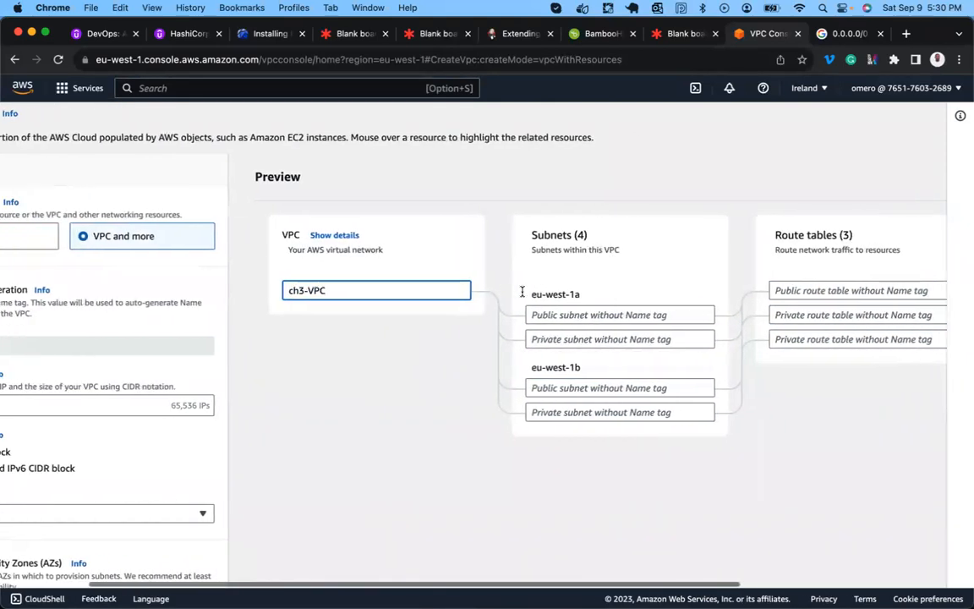
scroll(522, 291, "left", 1)
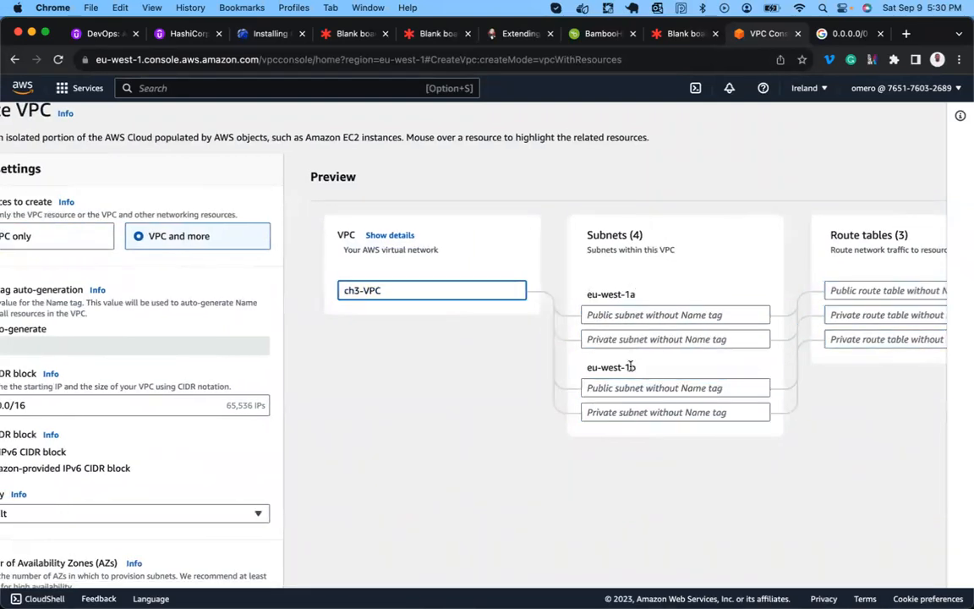
scroll(492, 342, "left", 3)
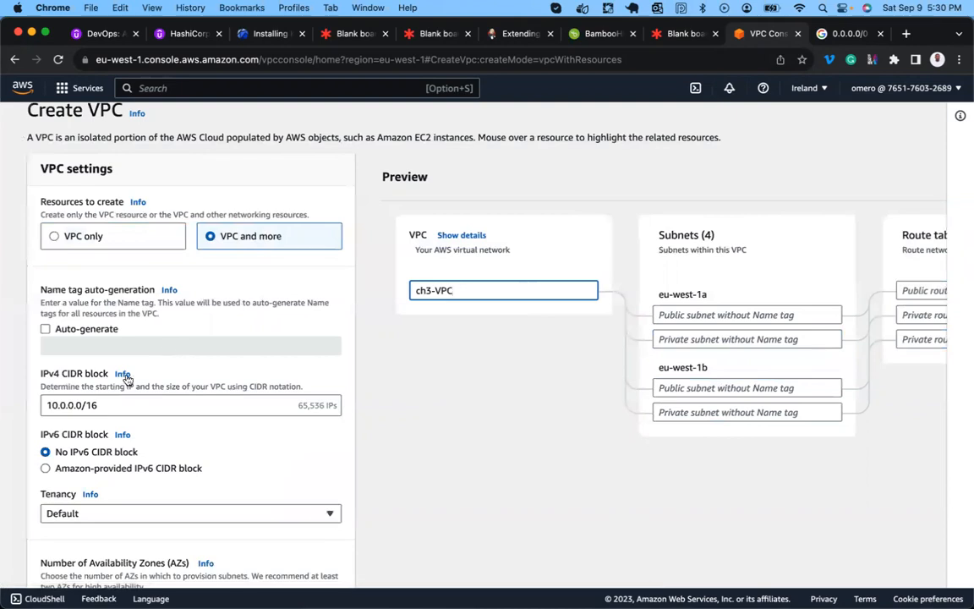
scroll(75, 405, "down", 5)
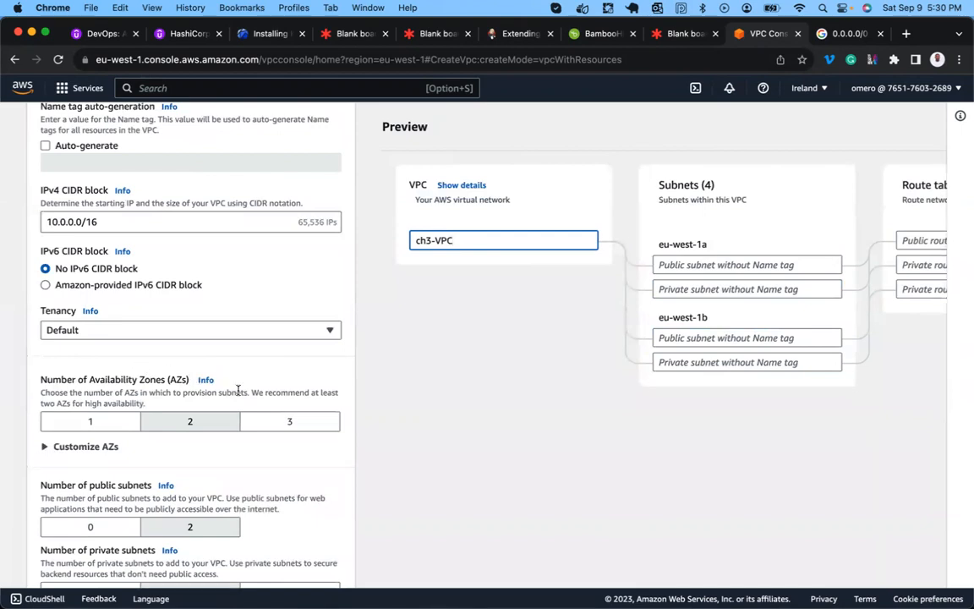
Step: Set the number of Availability Zones to 3 (eu-west-1a, 1b and 1c)
left_click(263, 421)
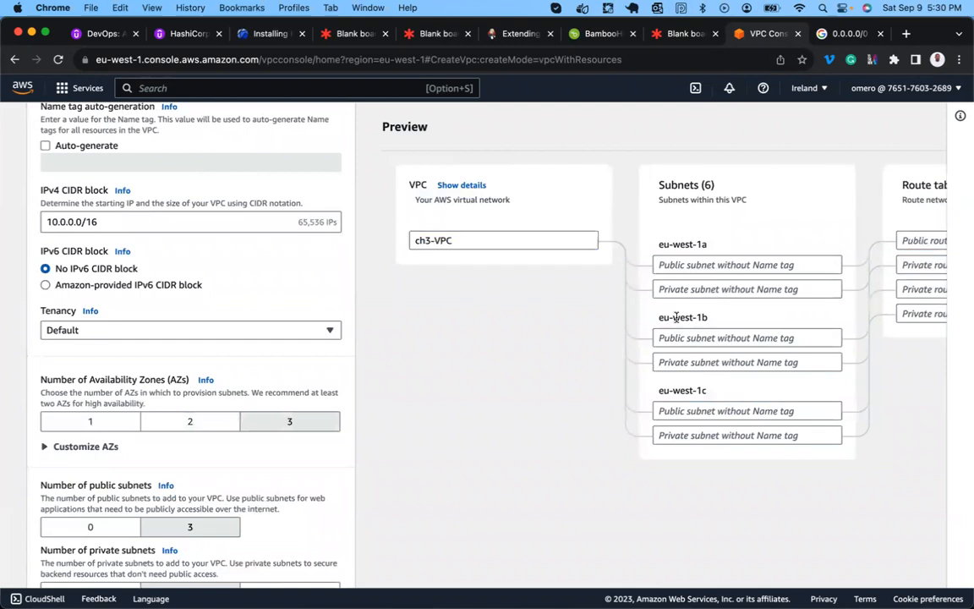
left_click(119, 427)
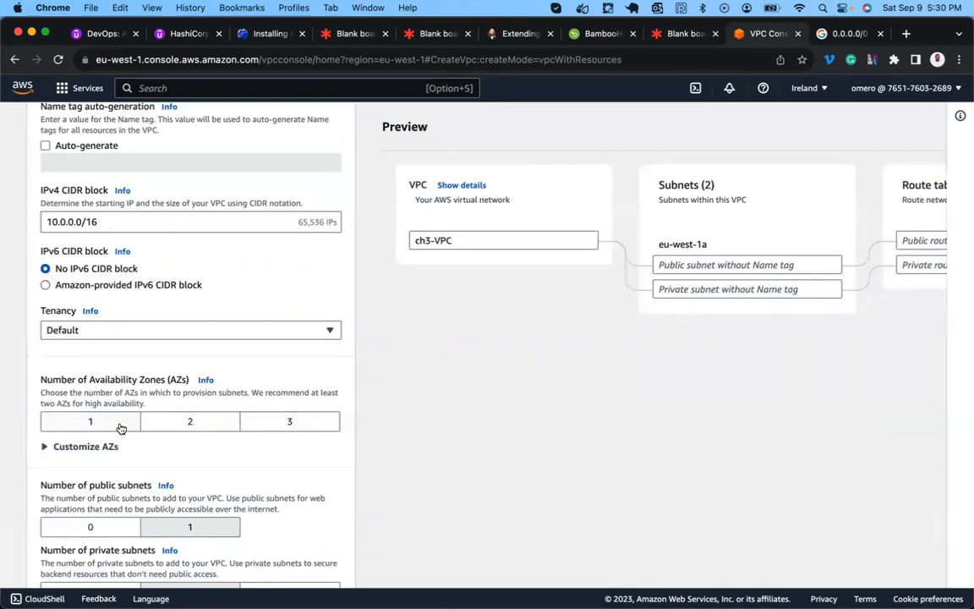
left_click(213, 428)
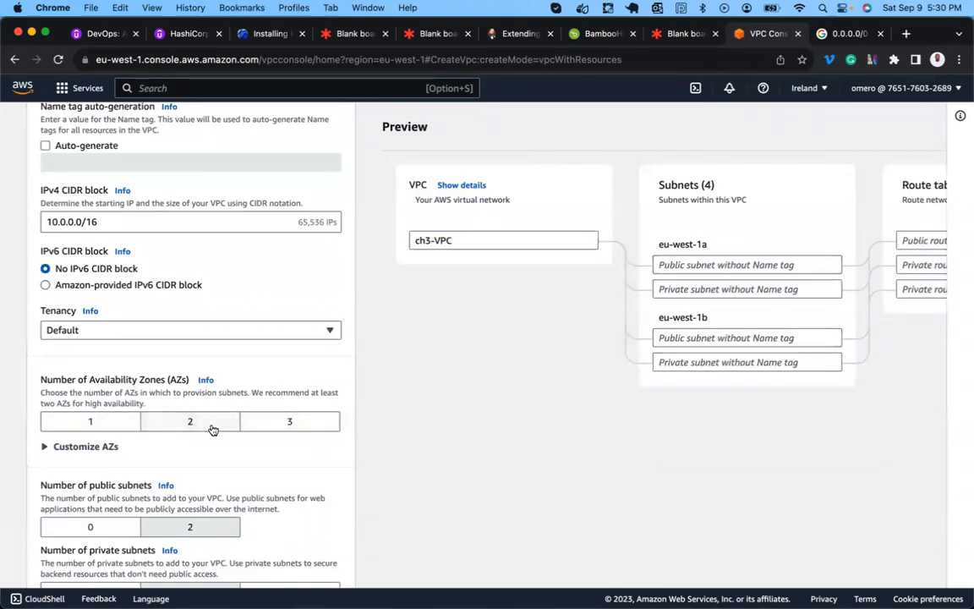
left_click(283, 422)
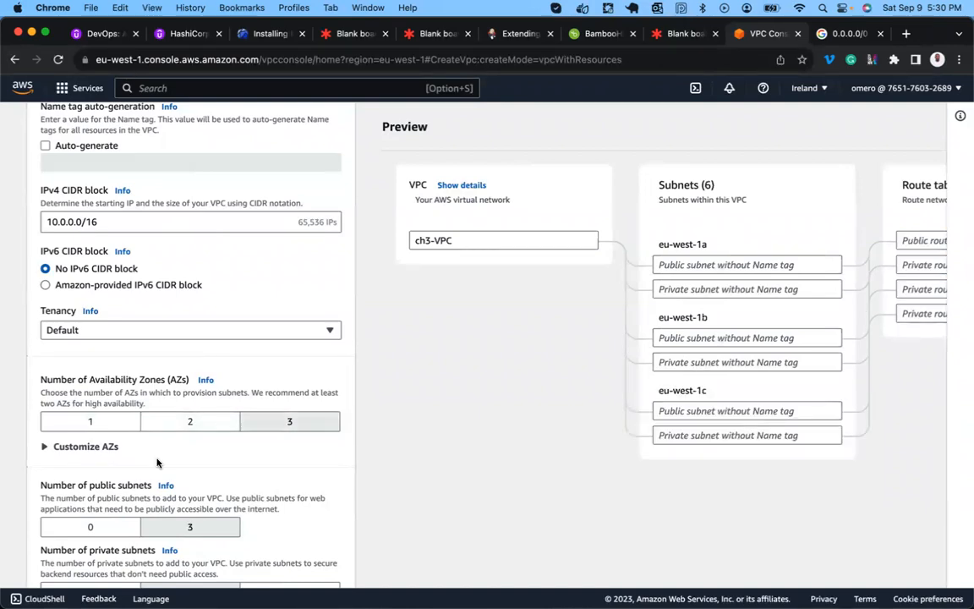
Step: Set the number of private subnets to 0 and public subnets to 3
scroll(157, 461, "down", 2)
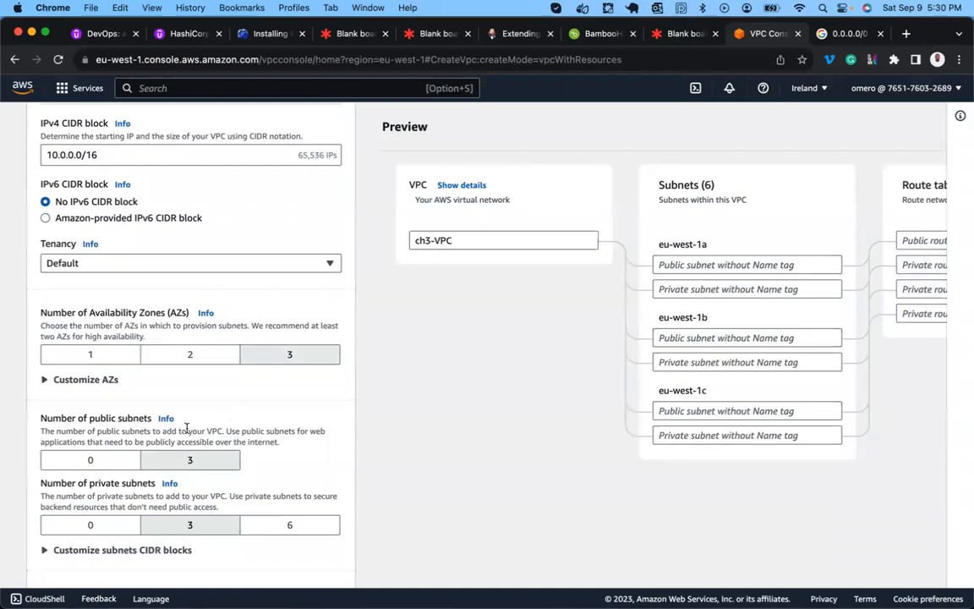
scroll(191, 458, "down", 2)
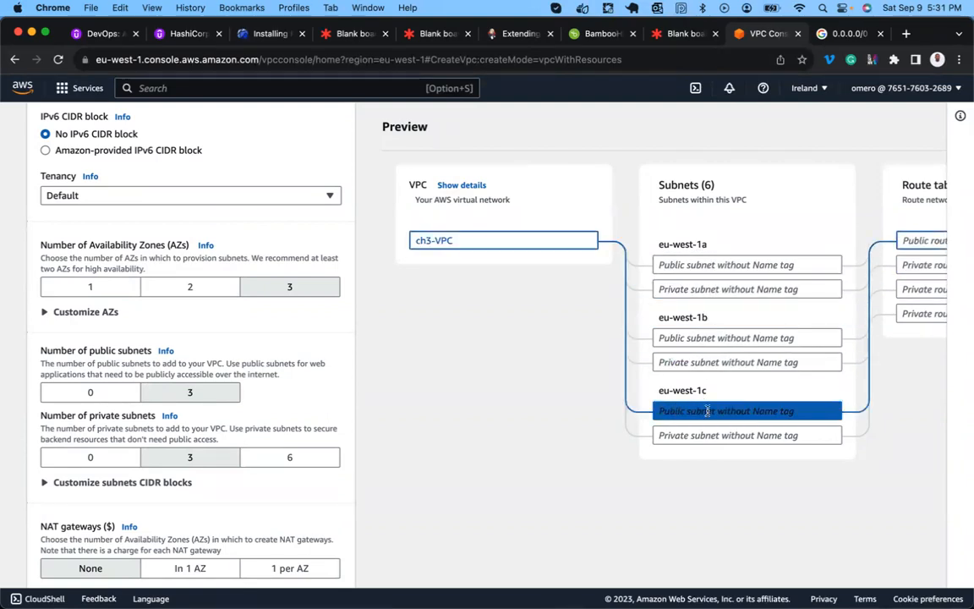
left_click(99, 457)
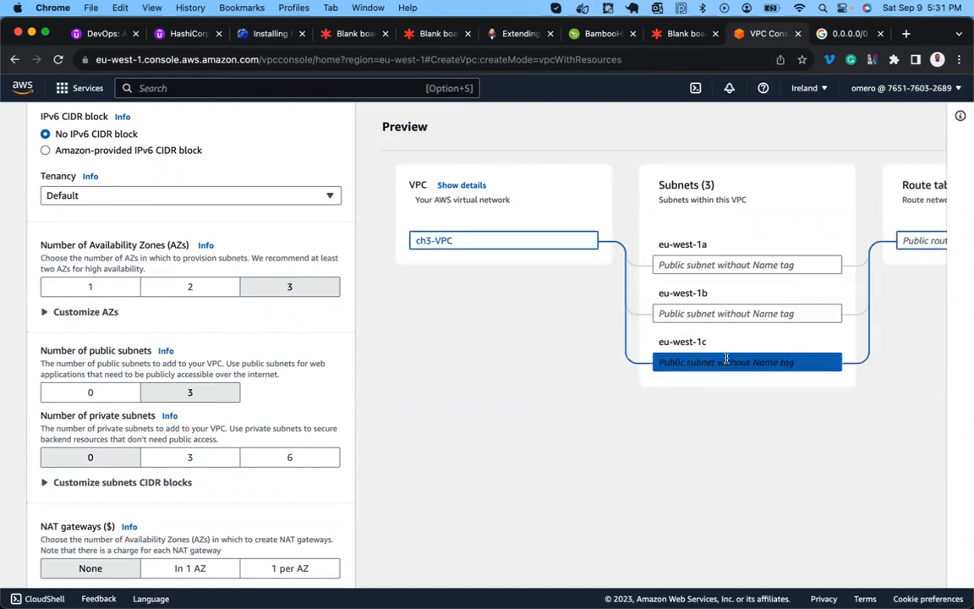
left_click(107, 395)
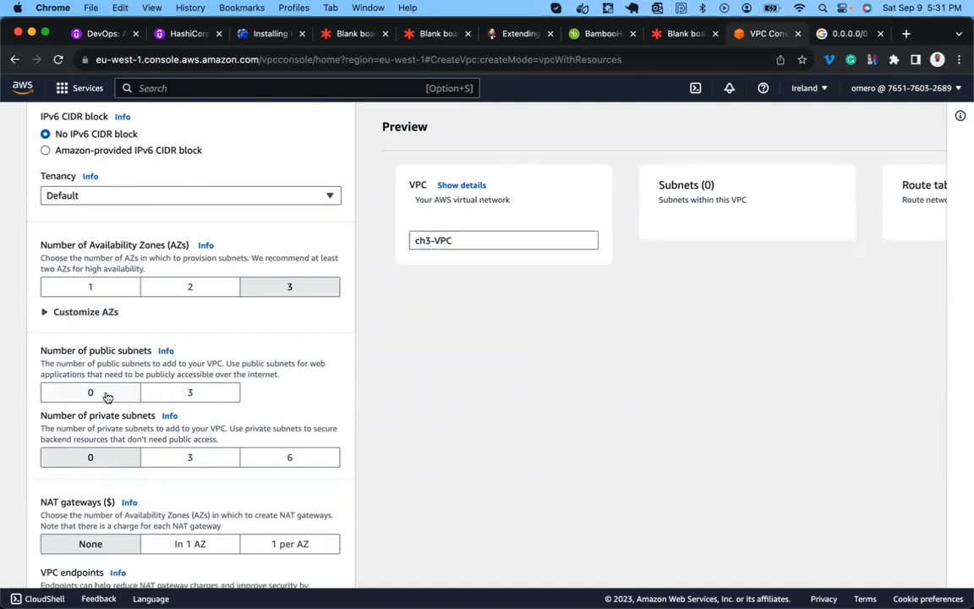
left_click(178, 459)
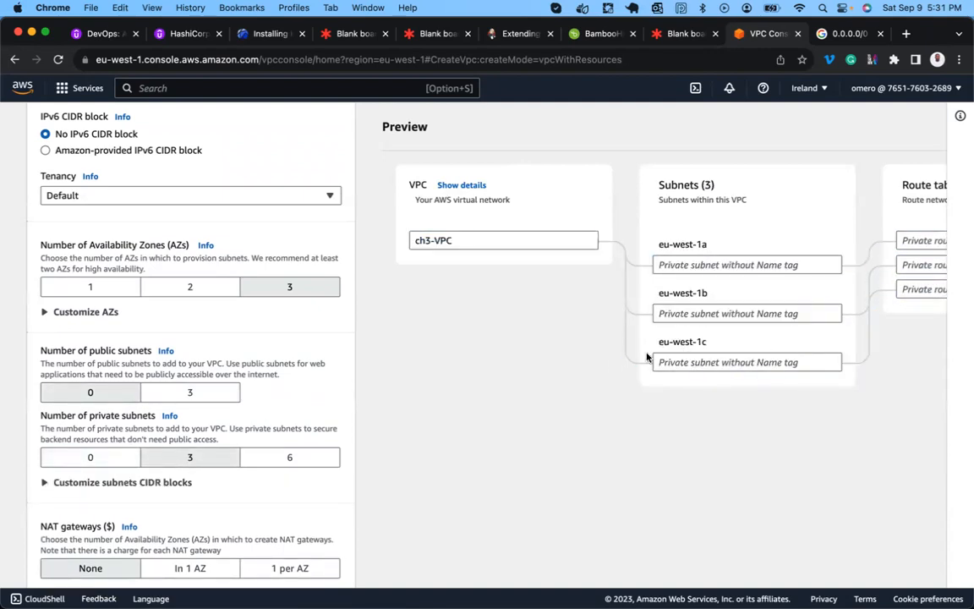
left_click(105, 461)
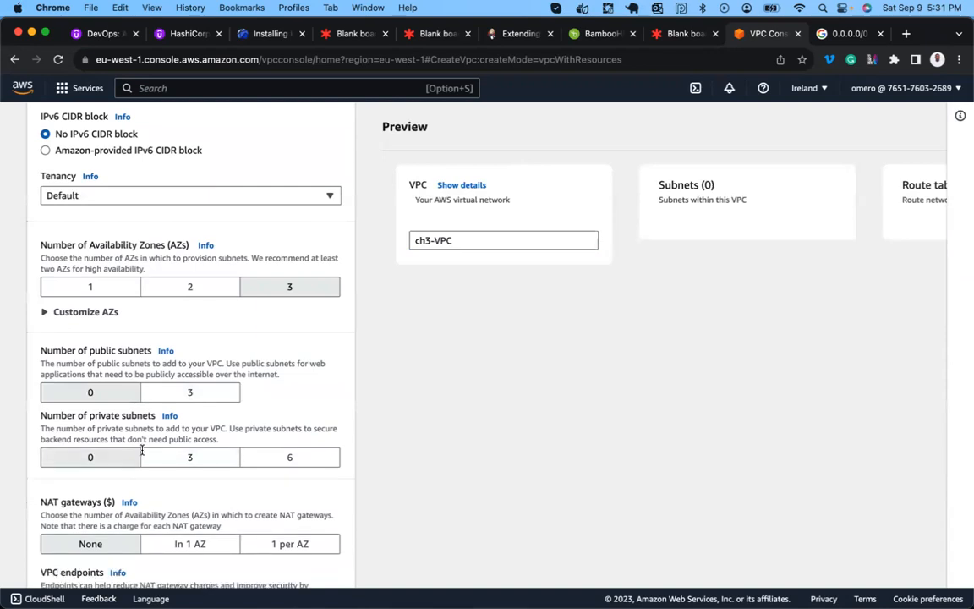
left_click(190, 392)
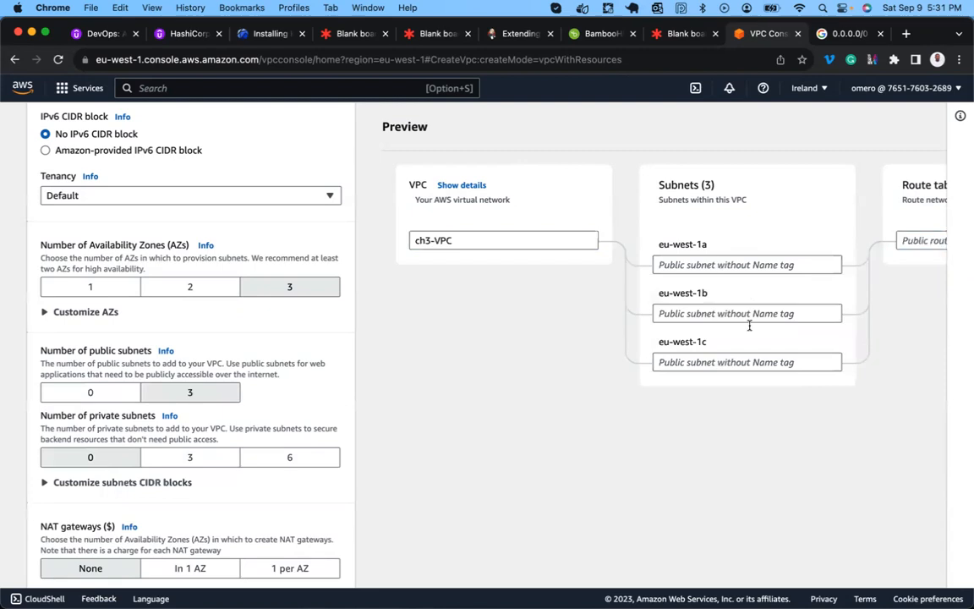
scroll(184, 341, "down", 5)
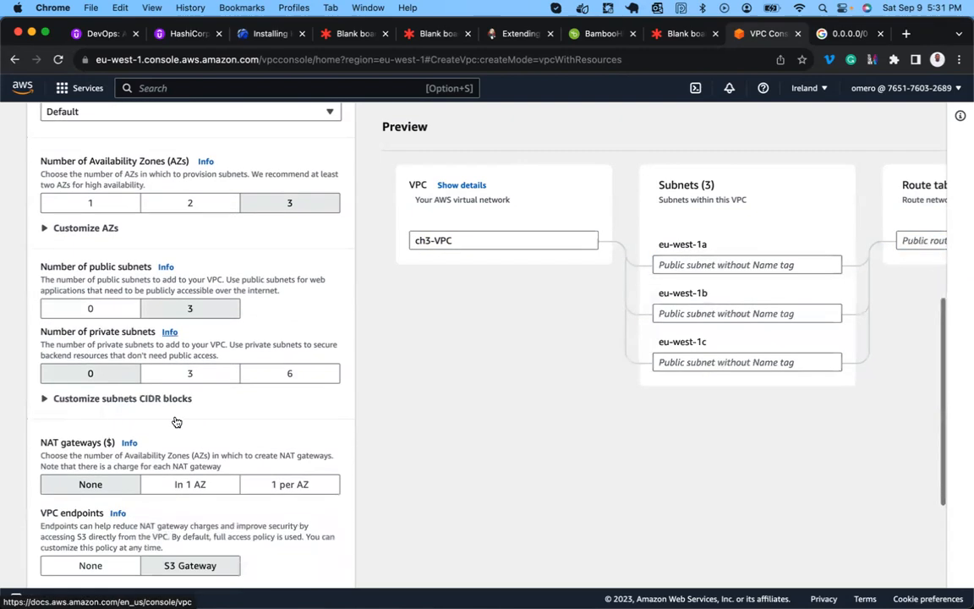
scroll(174, 418, "up", 10)
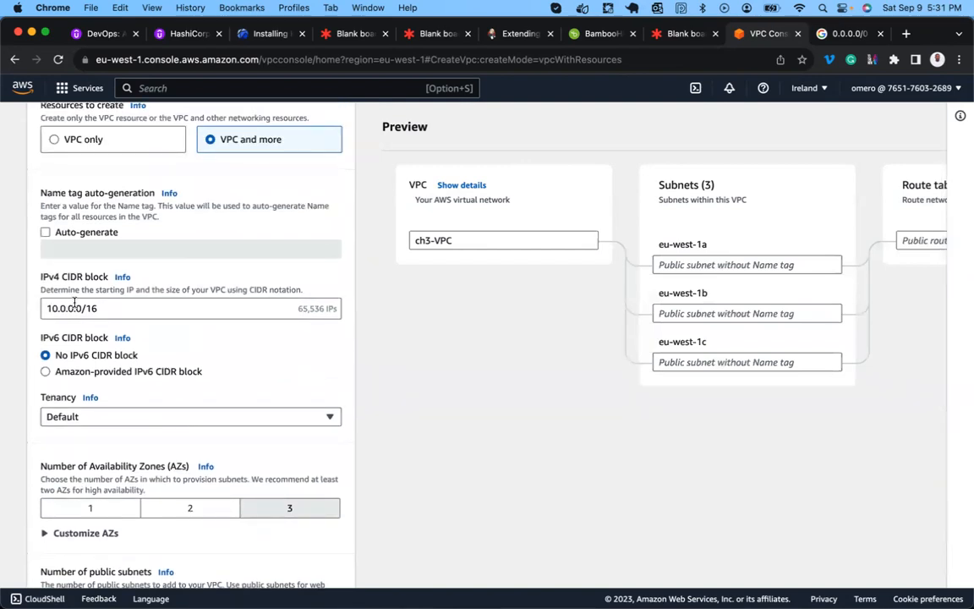
Step: Edit the IPv4 CIDR block from 10.0.0.0/16 to 15.0.0.0/16
left_click(62, 307)
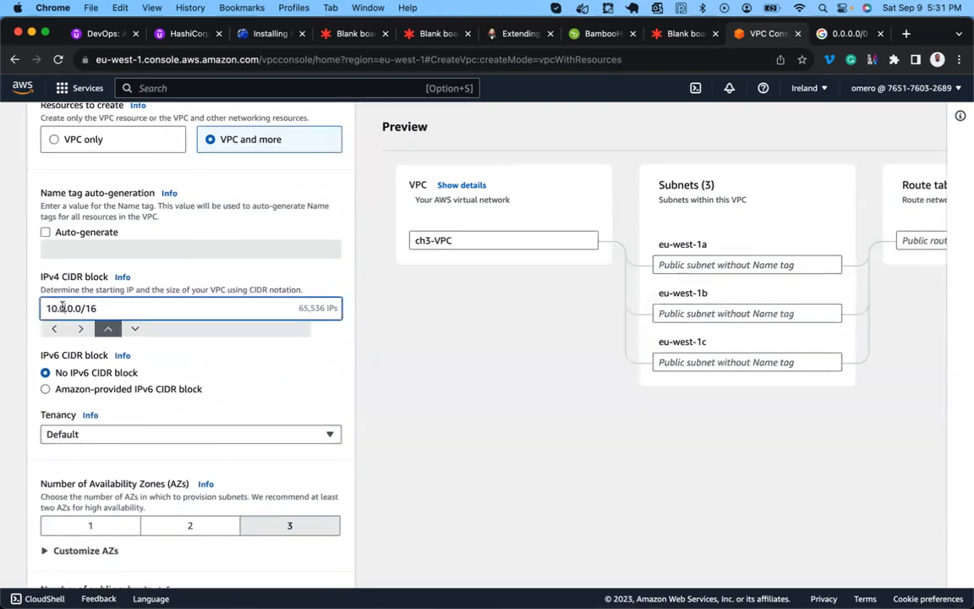
key("BackSpace")
key("BackSpace")
key("BackSpace")
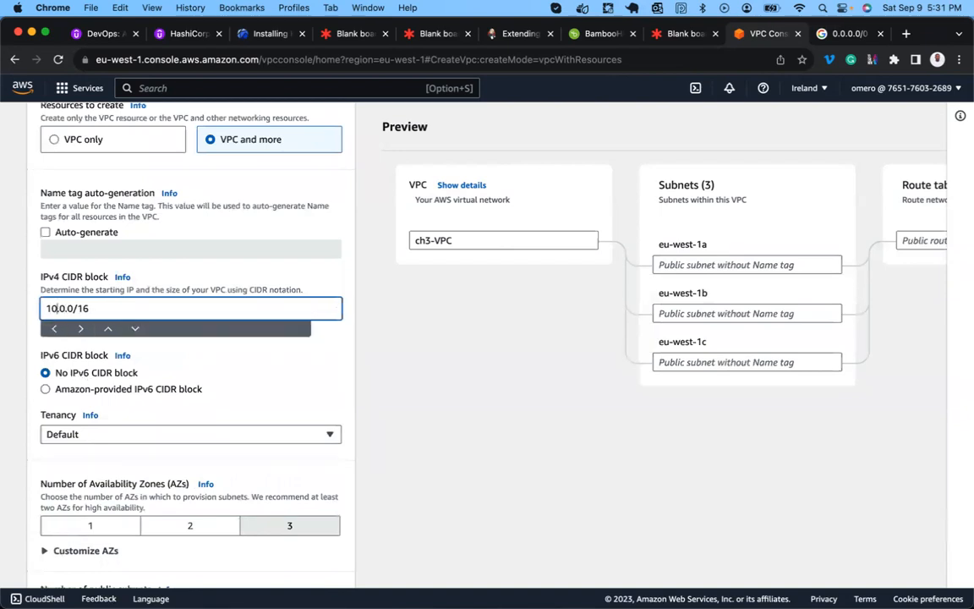
type("5.0")
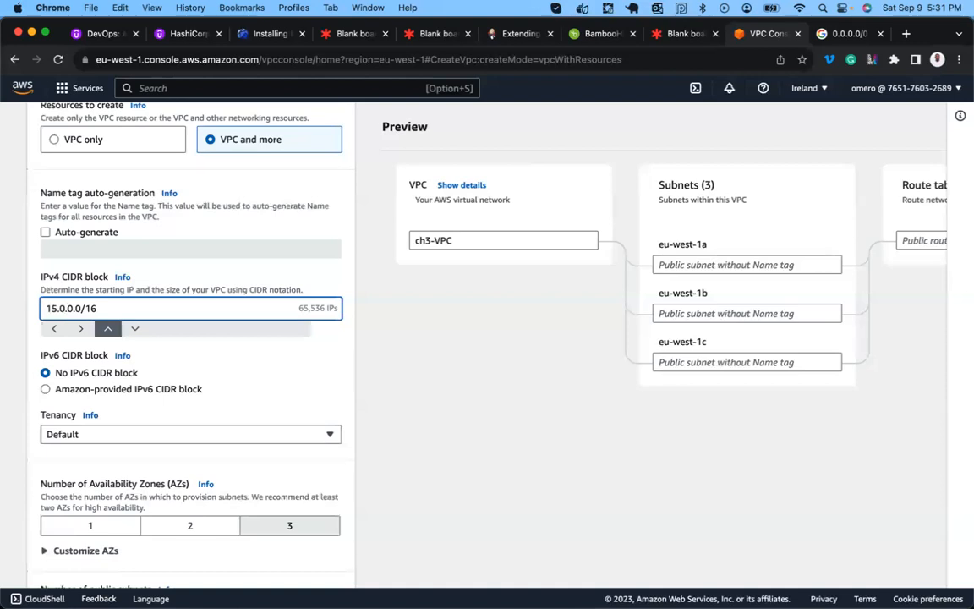
type(".")
scroll(650, 246, "right", 2)
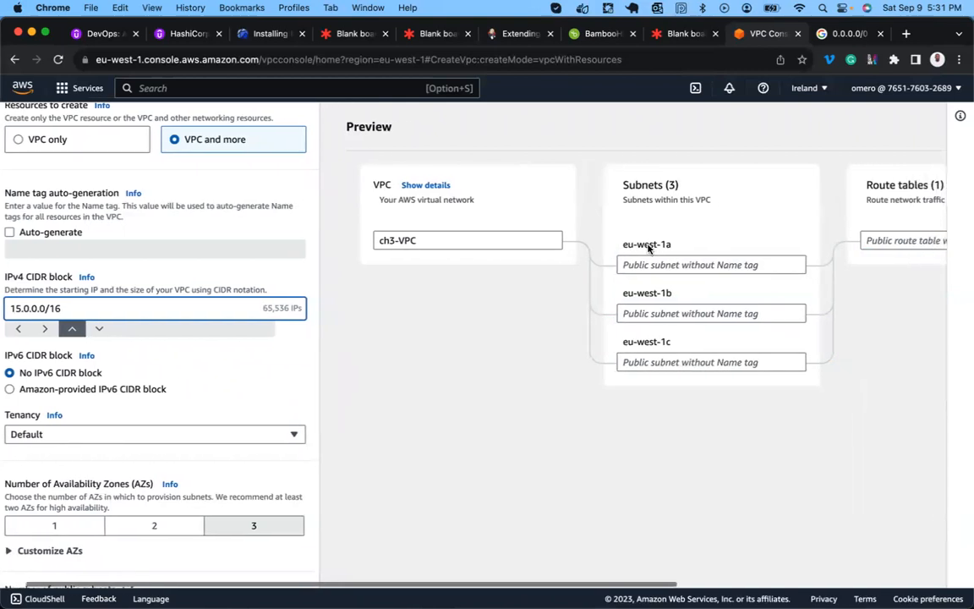
scroll(575, 245, "right", 3)
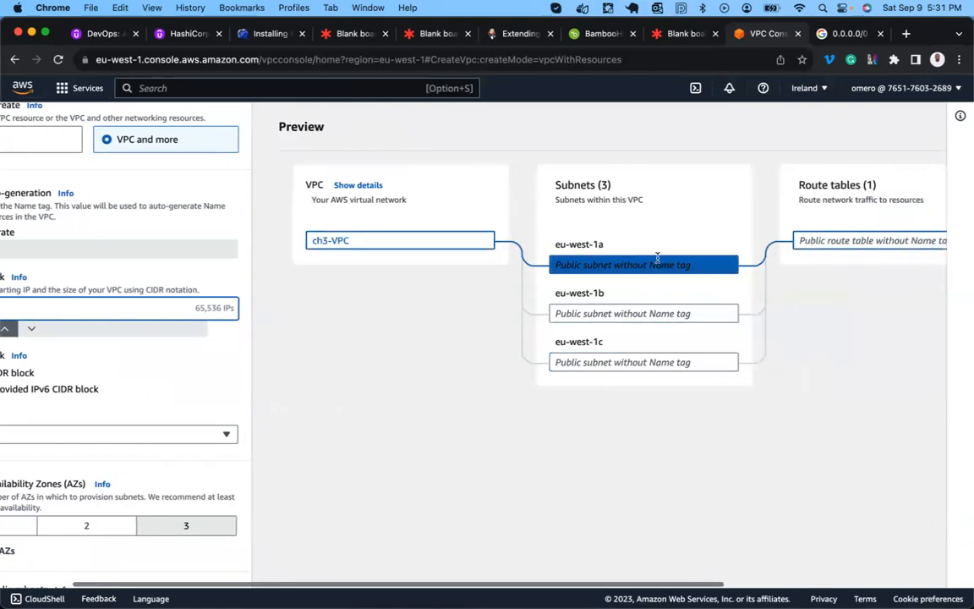
Step: Name the eu-west-1a, 1b and 1c subnets ch3-sub-1, ch3-sub-2 and ch3-sub-3
left_click(572, 265)
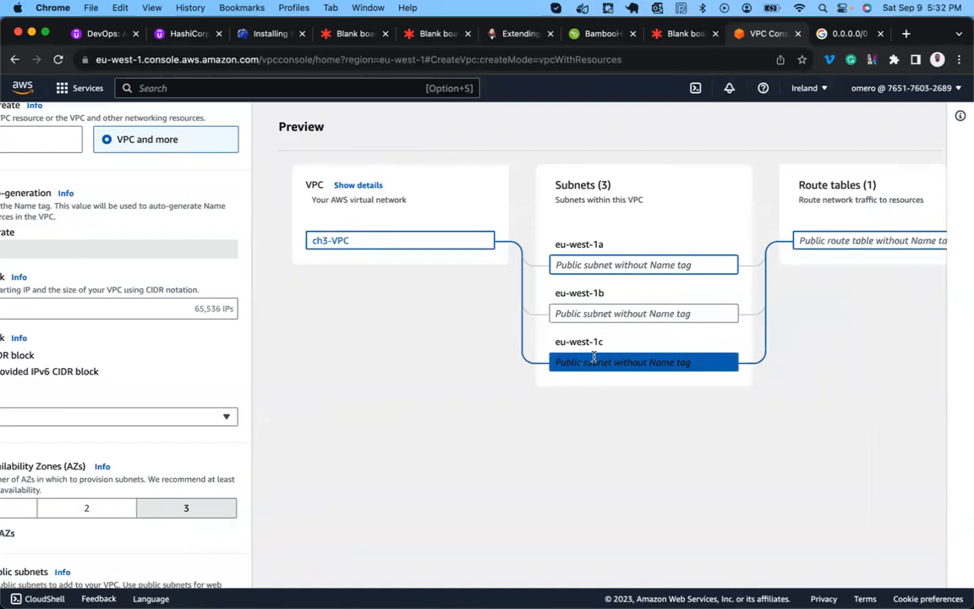
type("ch3-sub-1")
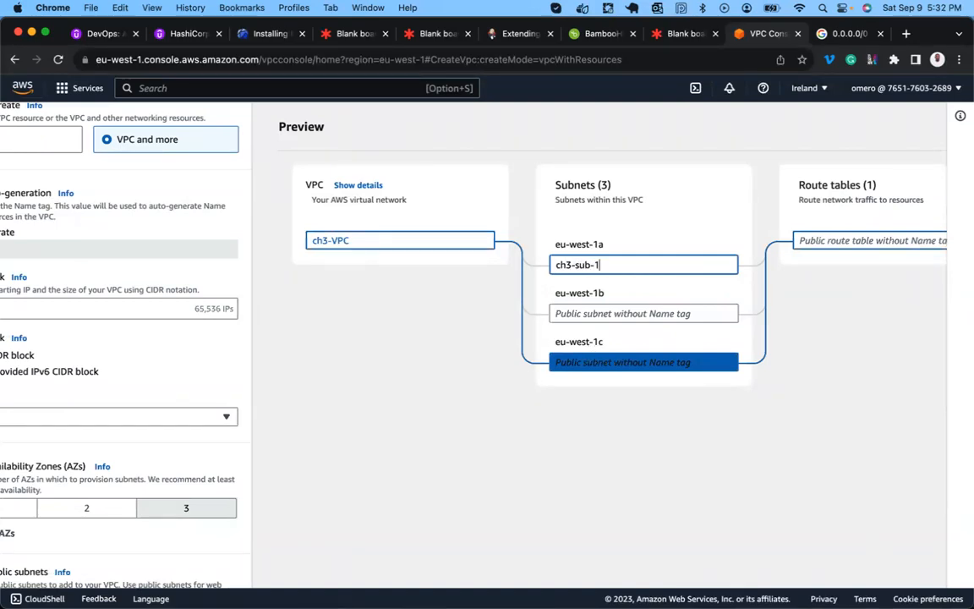
key("super+a")
key("super+c")
left_click(608, 313)
key("super+v")
left_click(606, 361)
key("super+v")
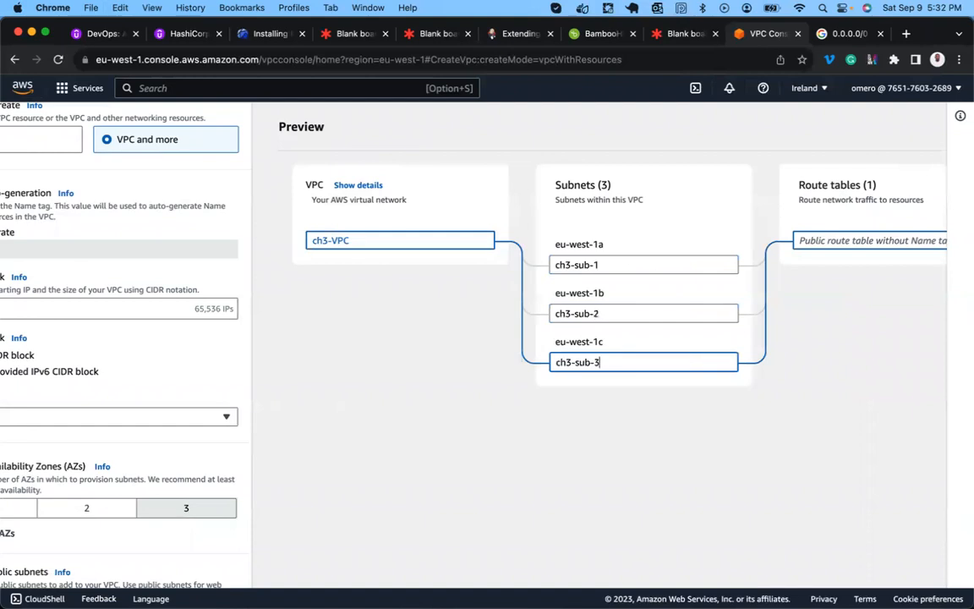
Step: Name the route table ch3-RT and the internet gateway ch3-IGW
scroll(698, 311, "right", 4)
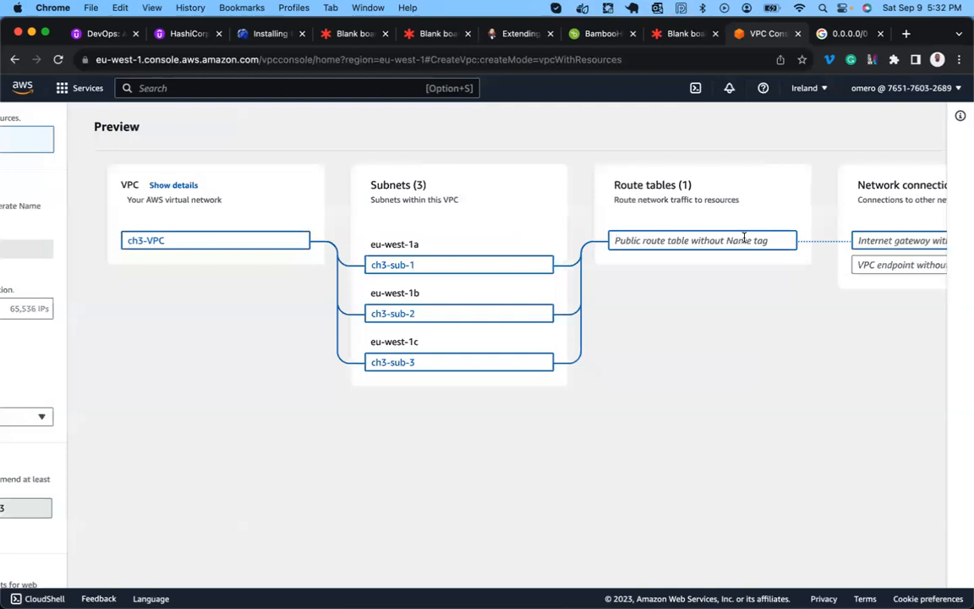
type("ch")
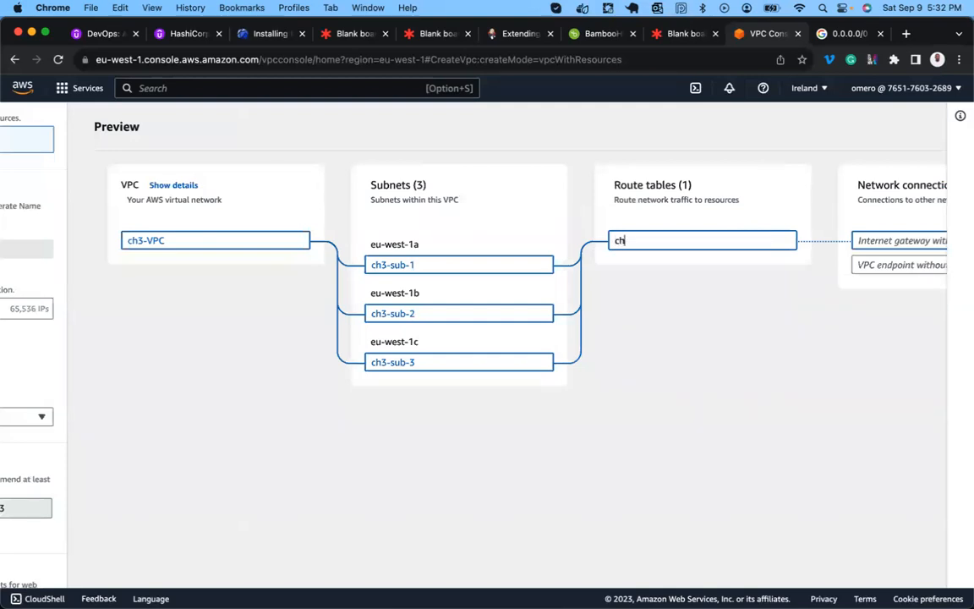
type("3-RT")
scroll(831, 304, "right", 3)
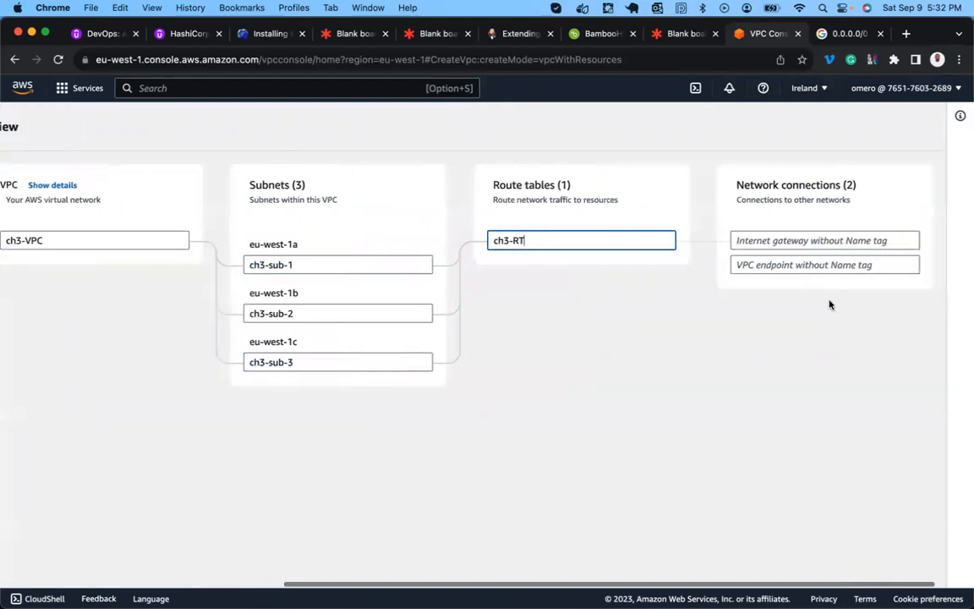
left_click(810, 241)
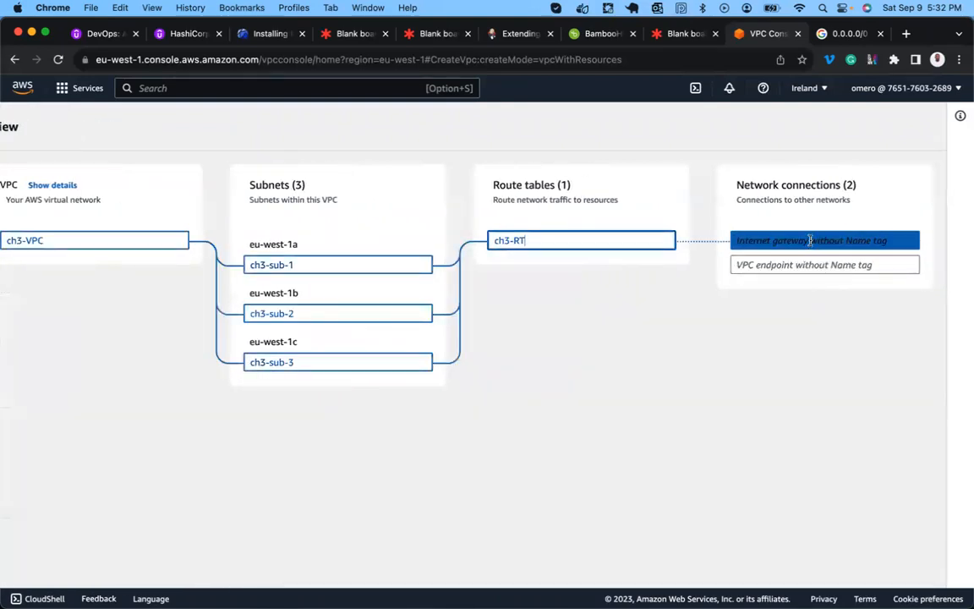
type("ch")
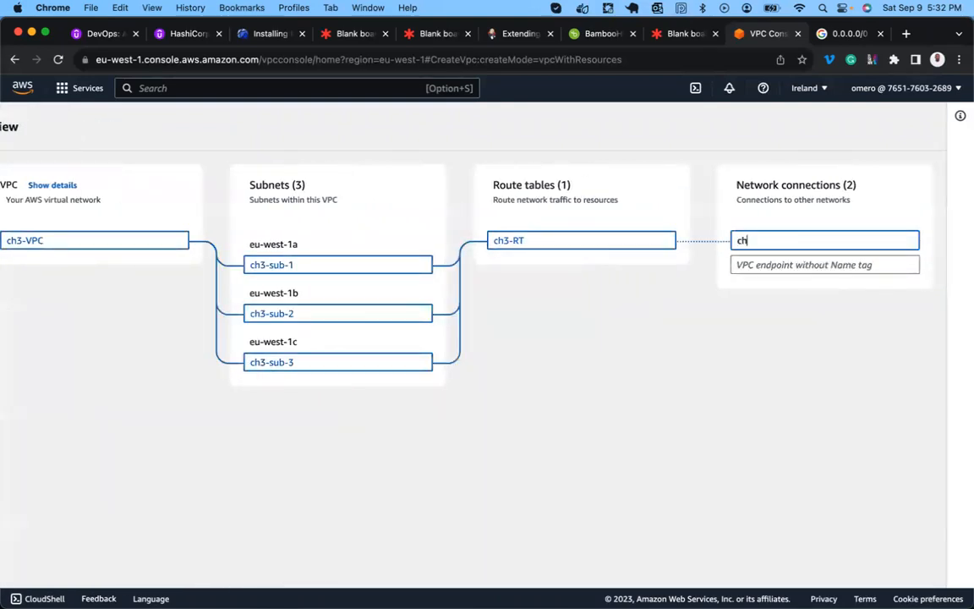
type("3-IGW")
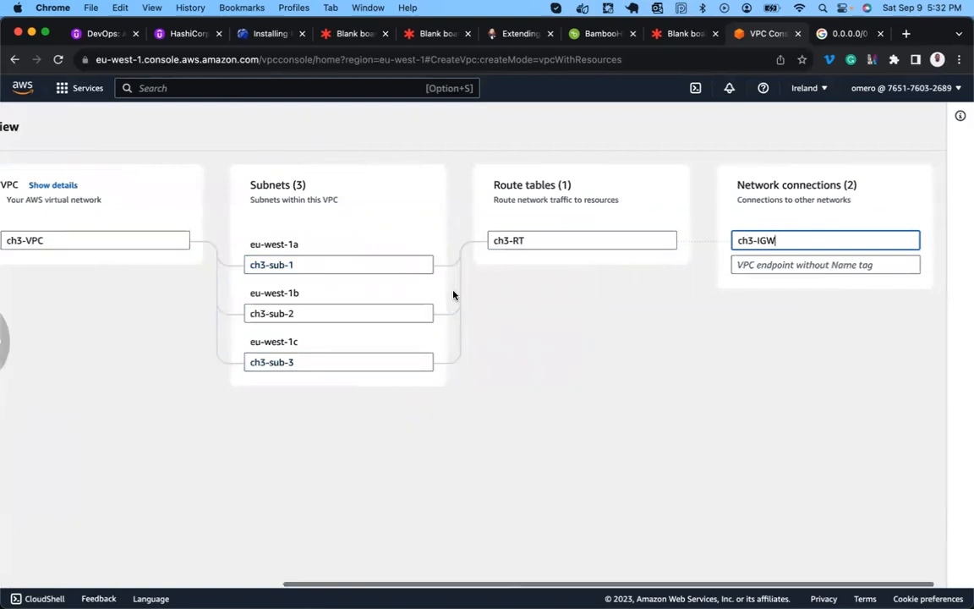
scroll(389, 291, "left", 8)
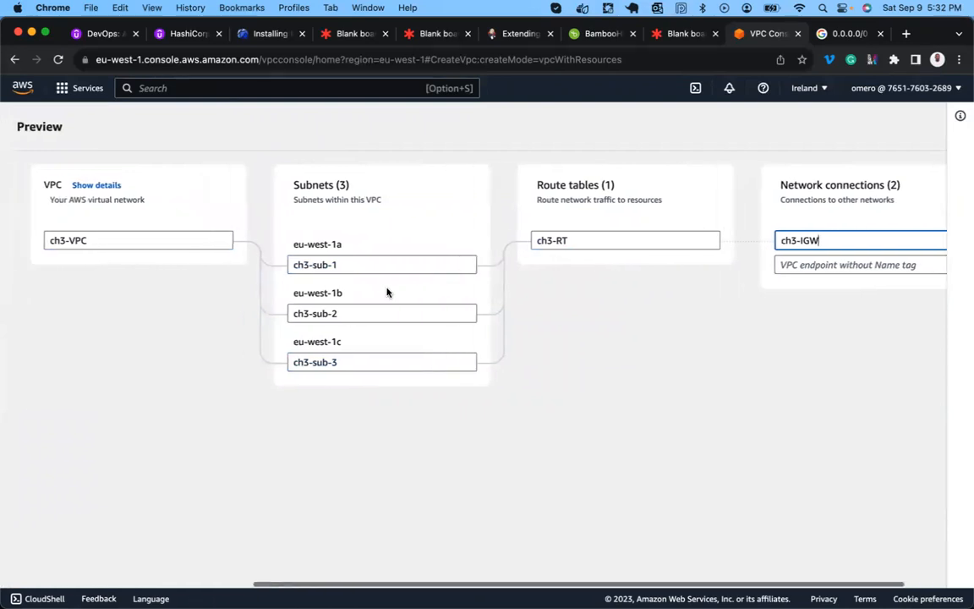
scroll(388, 292, "left", 3)
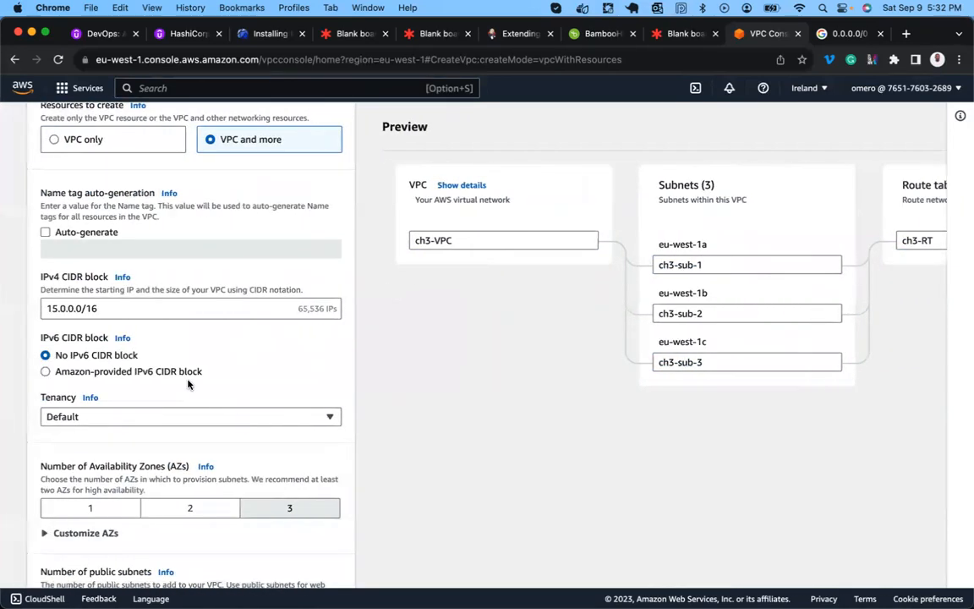
scroll(189, 381, "down", 6)
scroll(189, 383, "down", 5)
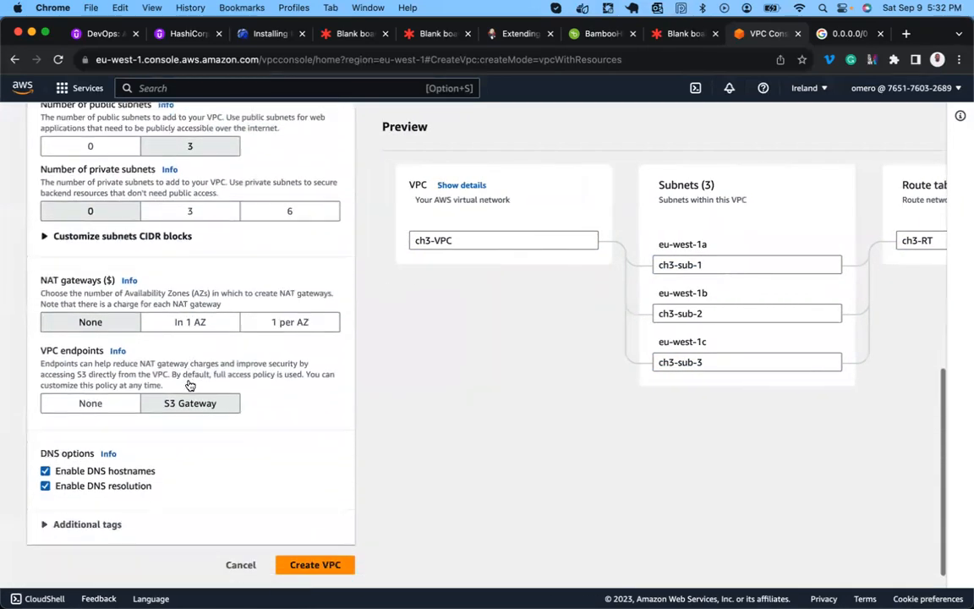
Step: Create ch3-VPC, check it is Available with 15.0.0.0/16, then go to Subnets
left_click(318, 564)
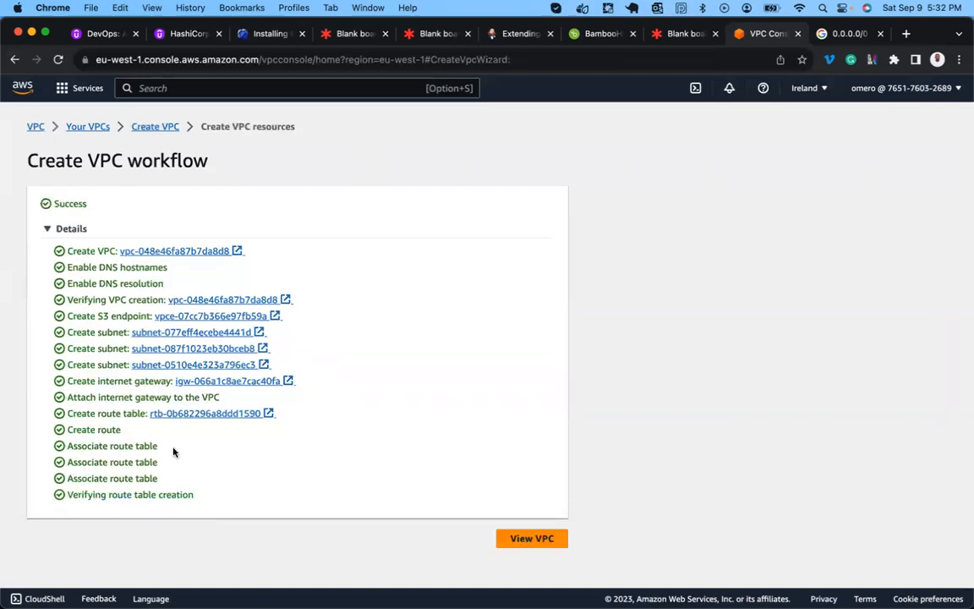
left_click(530, 538)
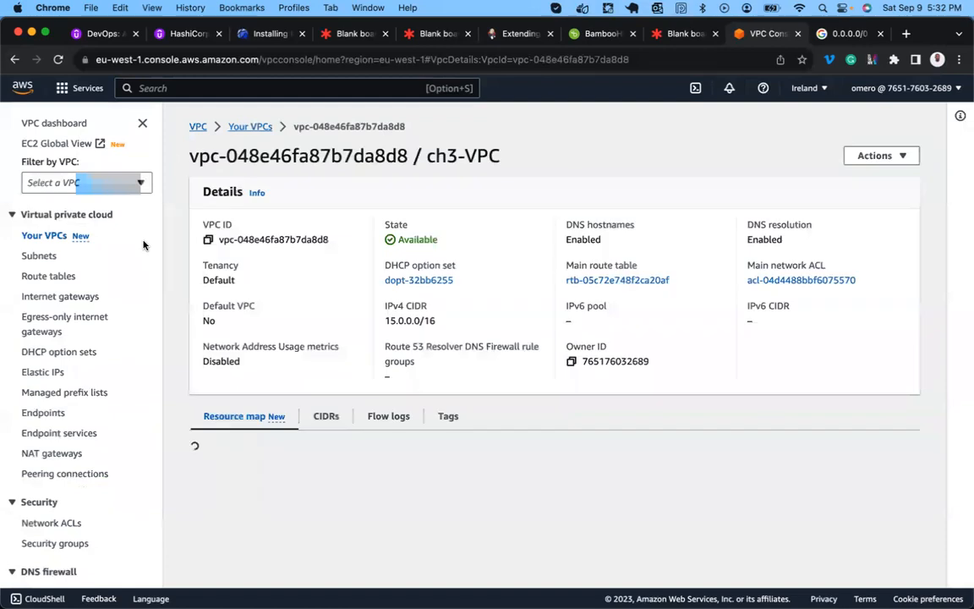
left_click(243, 127)
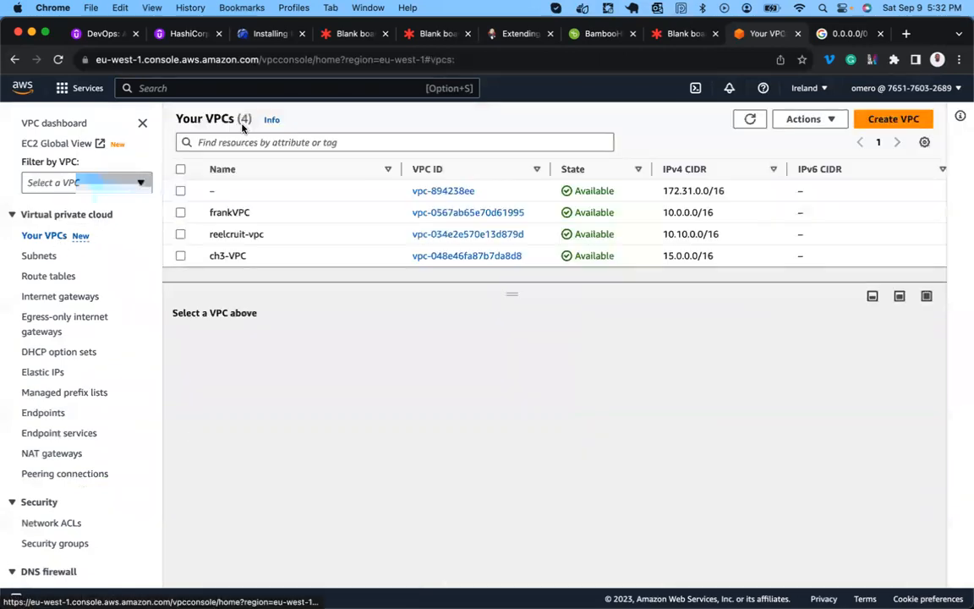
left_click(180, 256)
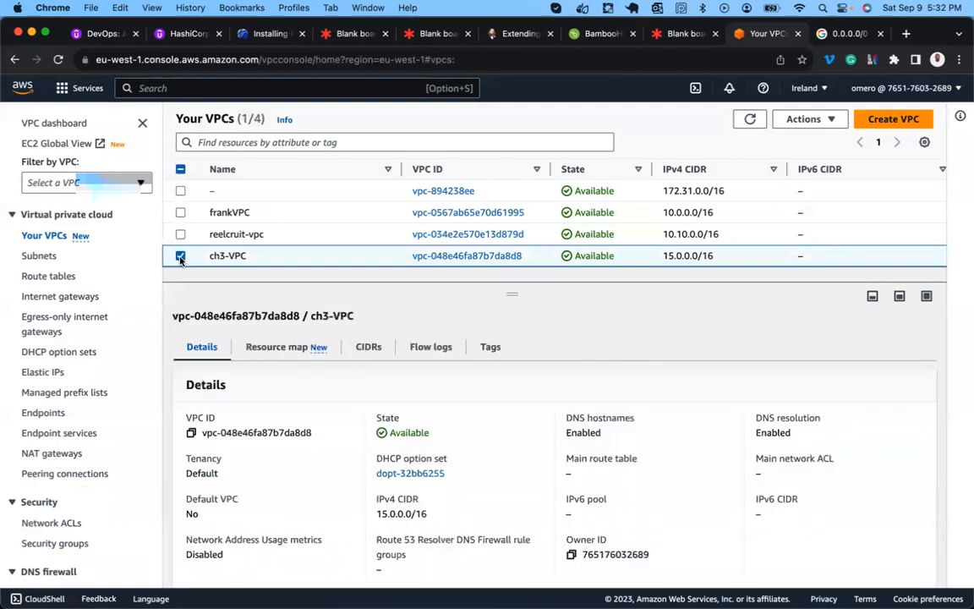
left_click(26, 259)
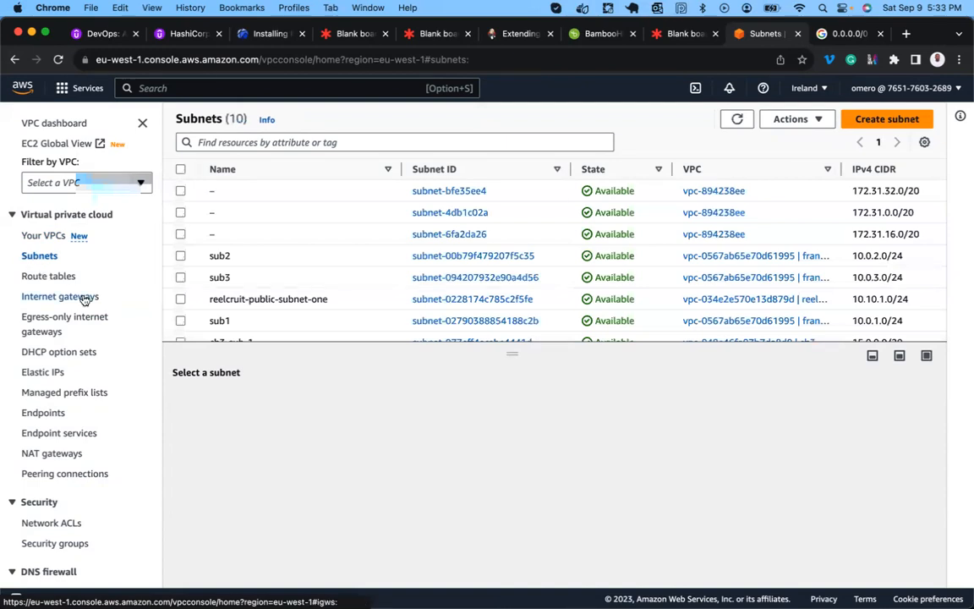
Step: Select ch3-sub-1 and view which route table it uses
scroll(203, 263, "down", 2)
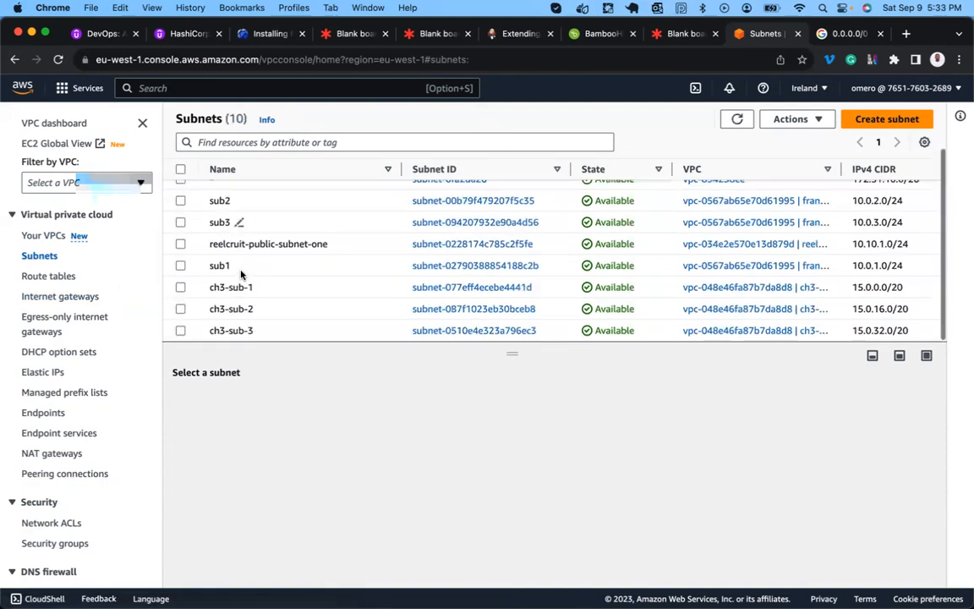
left_click(180, 286)
left_click(180, 309)
left_click(180, 330)
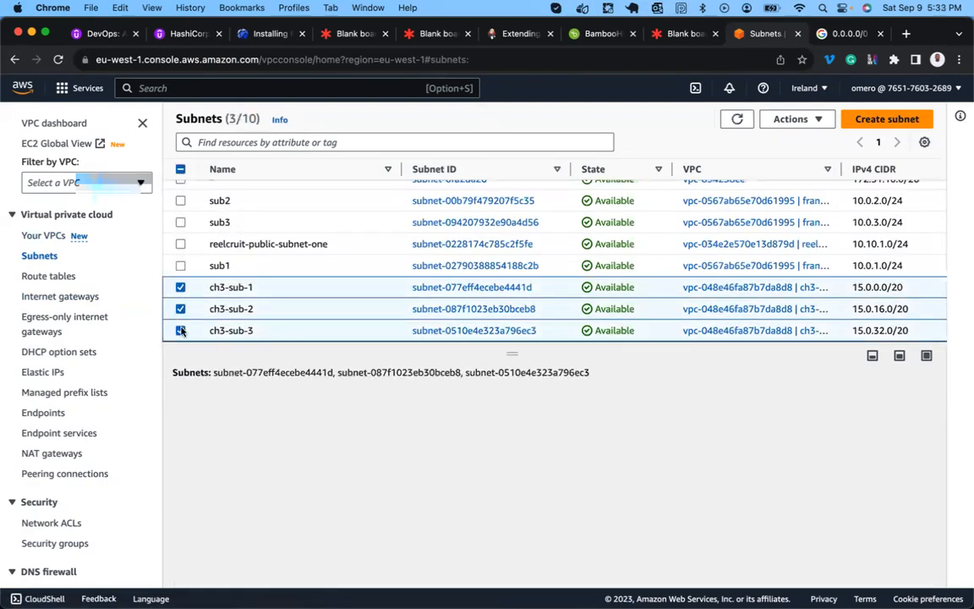
left_click(181, 331)
left_click(180, 309)
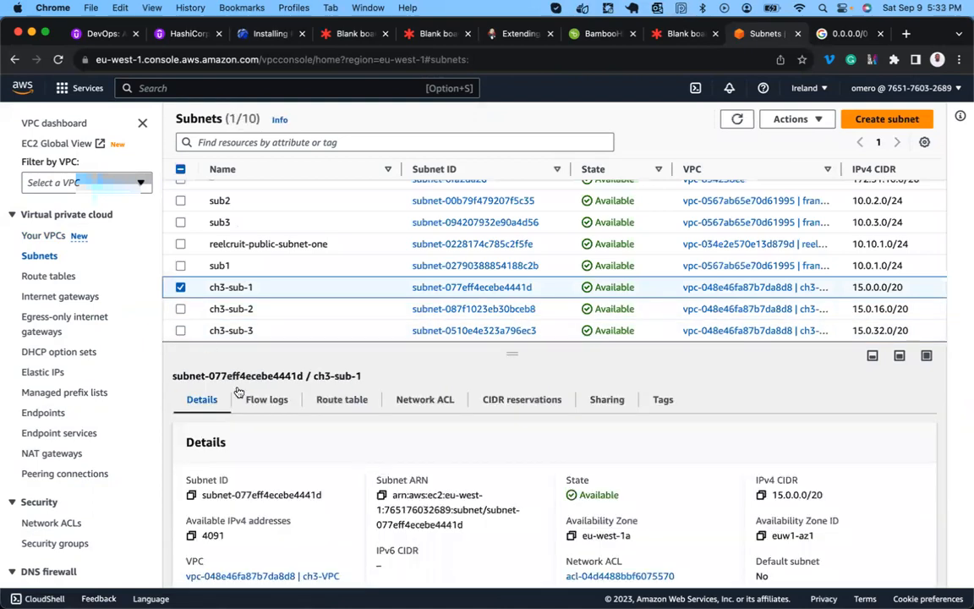
left_click(343, 402)
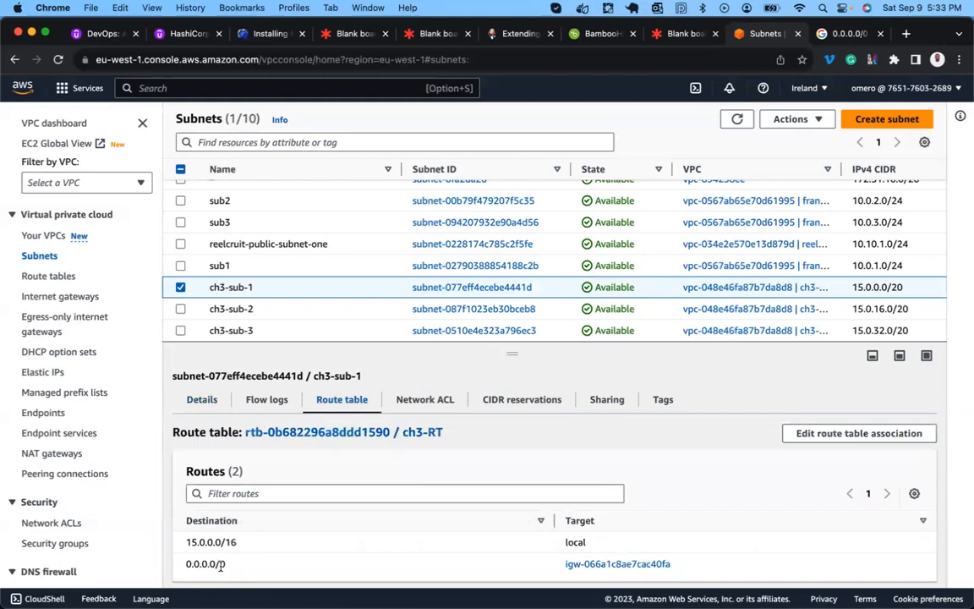
Step: Inspect ch3-RT's 0.0.0.0/0 internet gateway route and its three ch3 subnet associations
left_click(49, 279)
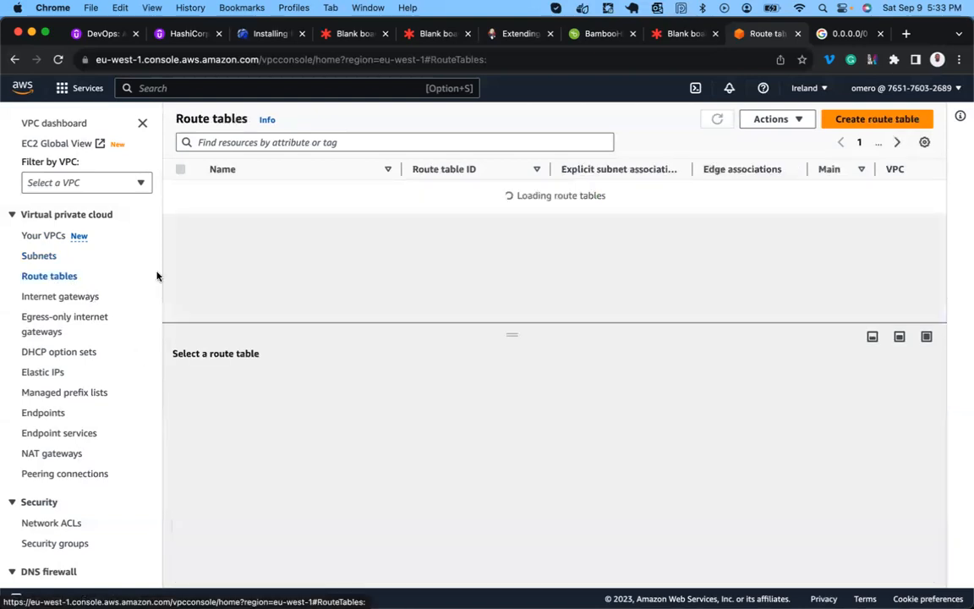
scroll(212, 283, "down", 2)
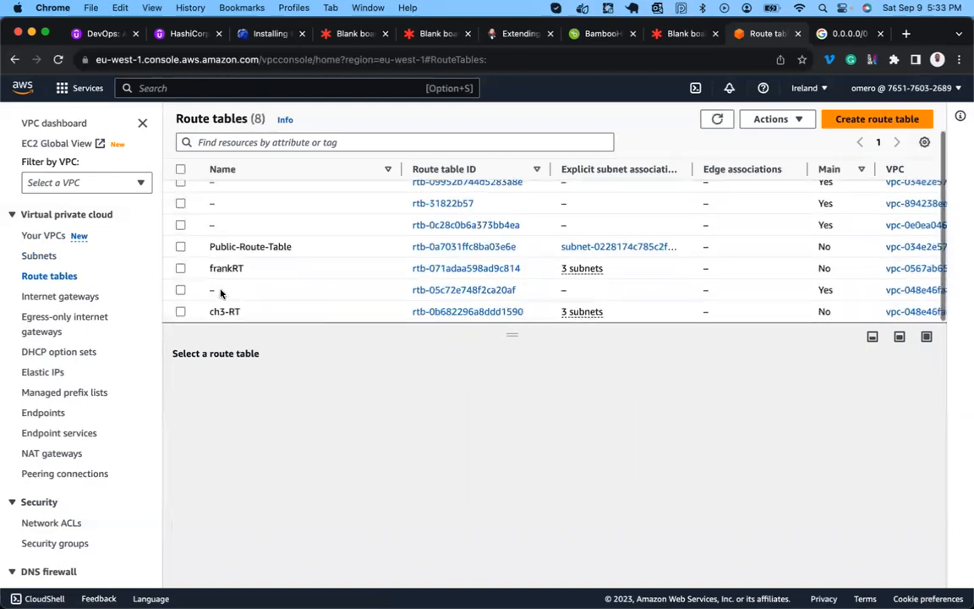
left_click(181, 312)
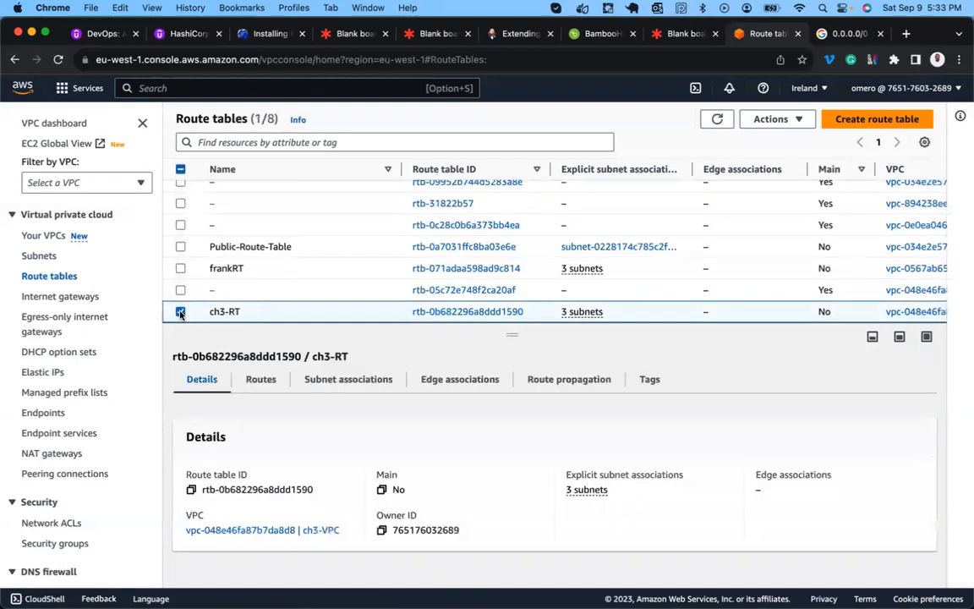
left_click(260, 380)
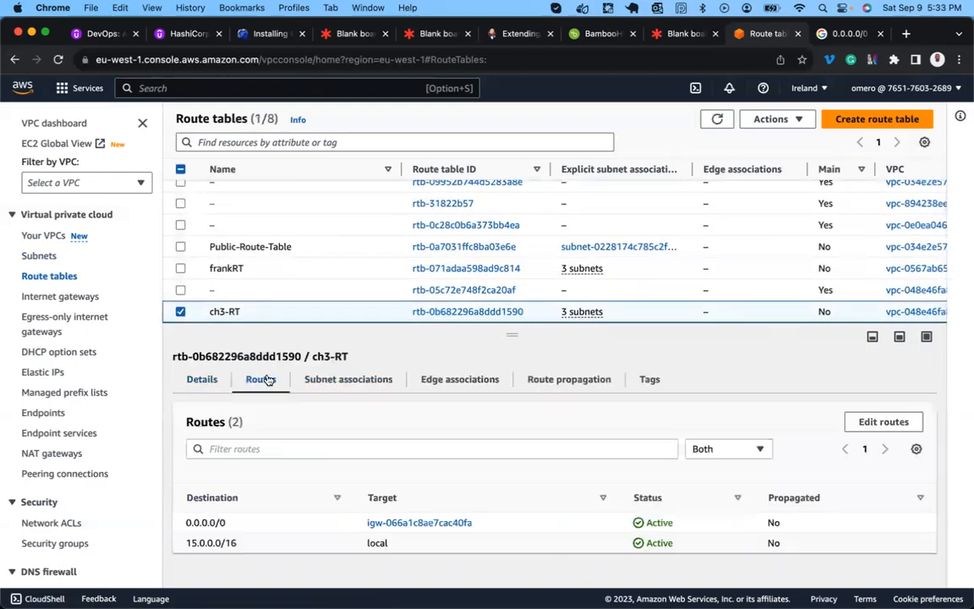
triple_click(204, 522)
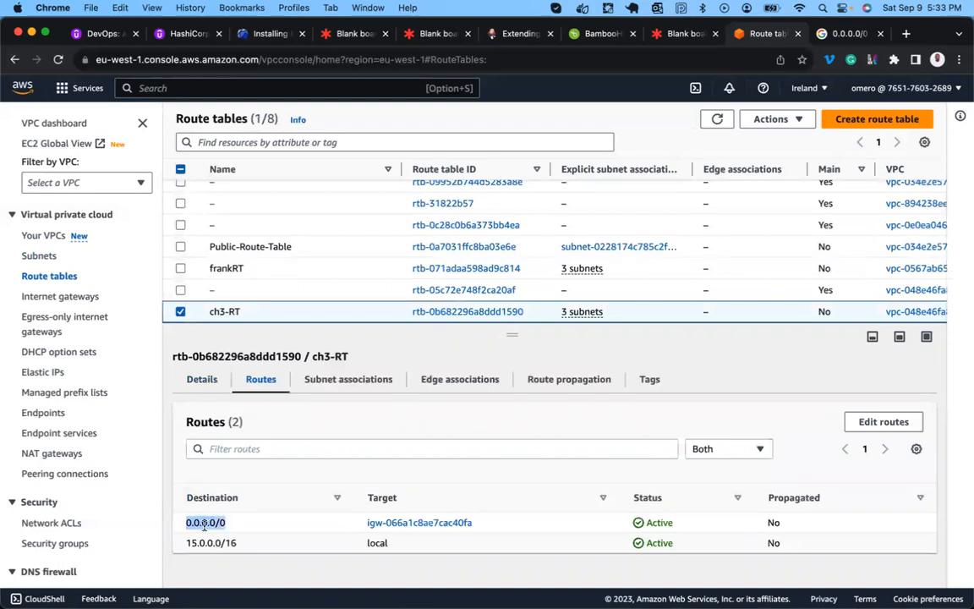
left_click(338, 381)
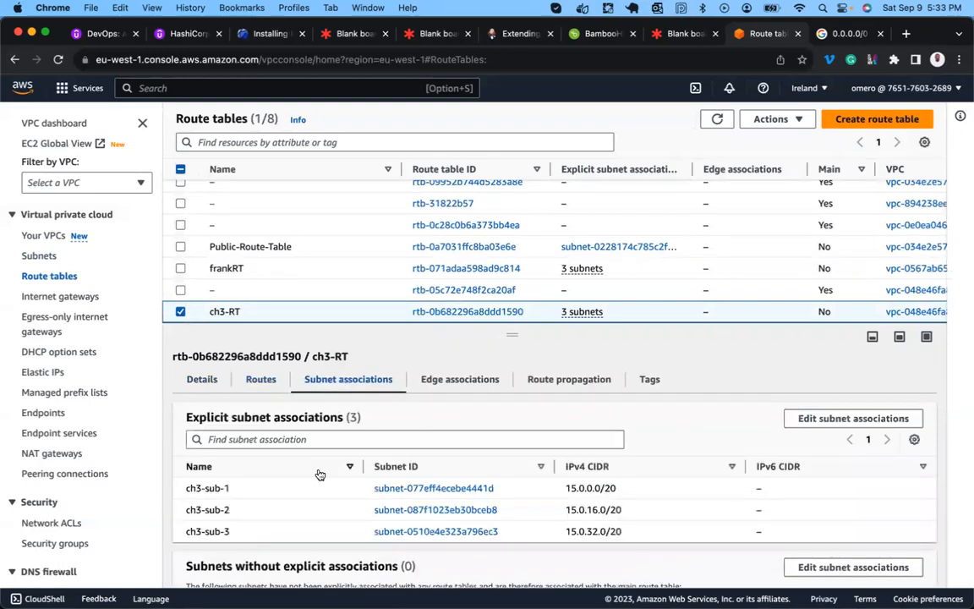
scroll(320, 474, "down", 1)
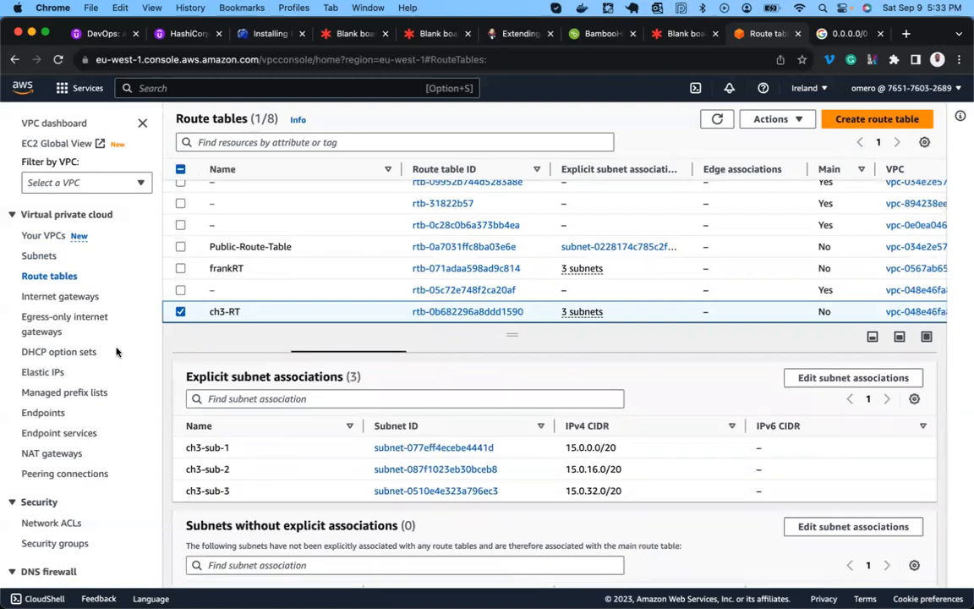
Step: Select ch3-IGW in Internet gateways and confirm its state is Attached to ch3-VPC
left_click(51, 297)
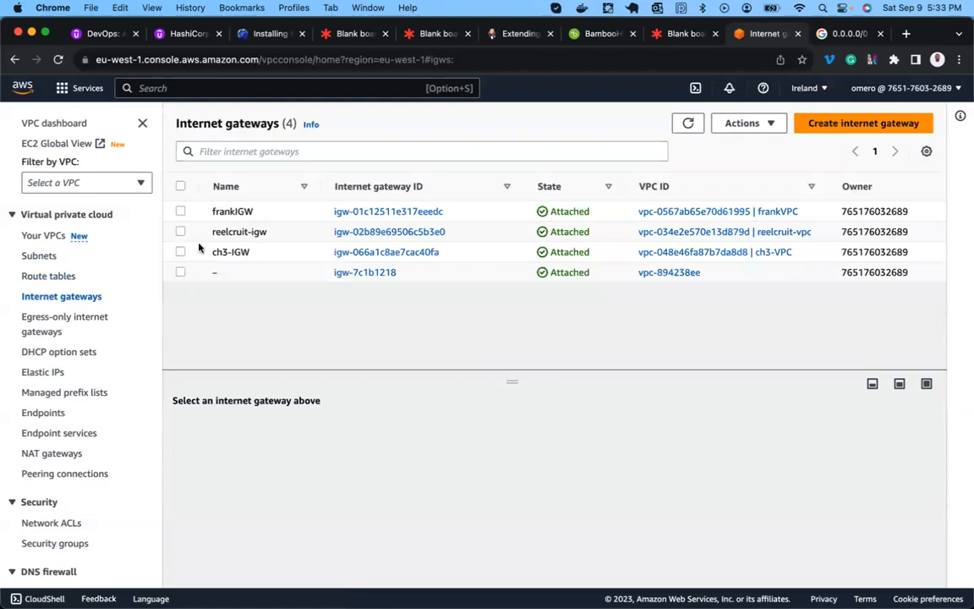
left_click(182, 252)
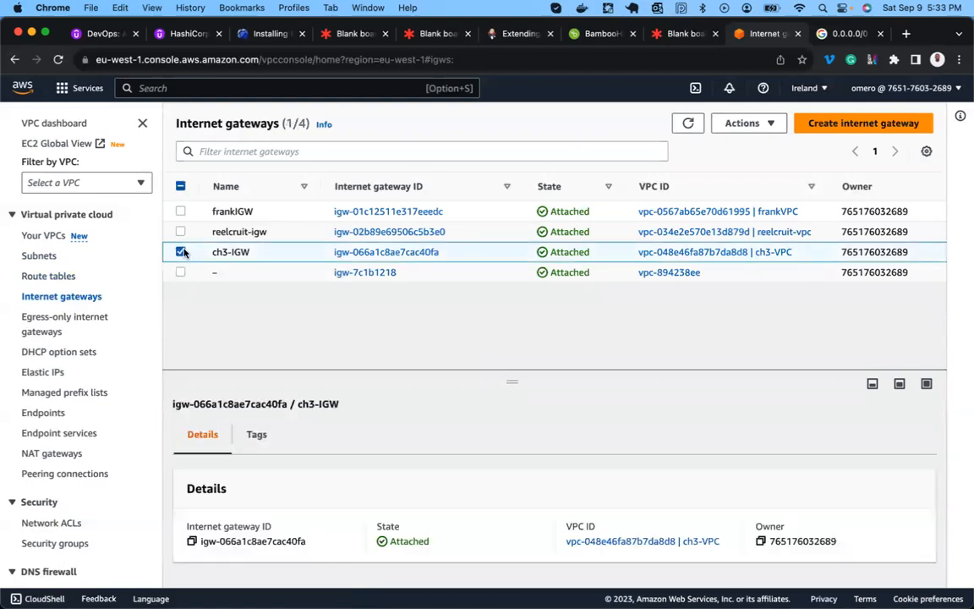
double_click(566, 252)
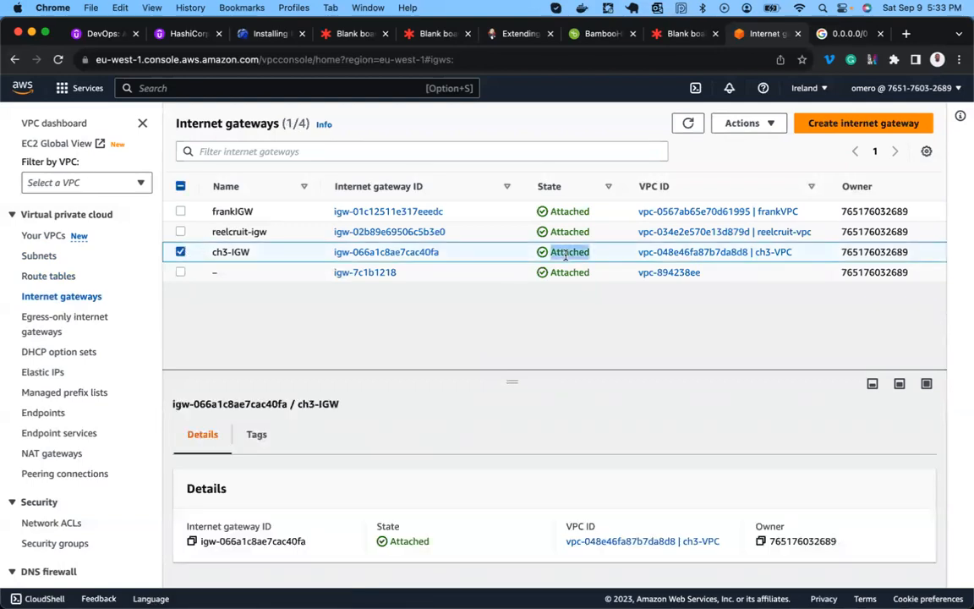